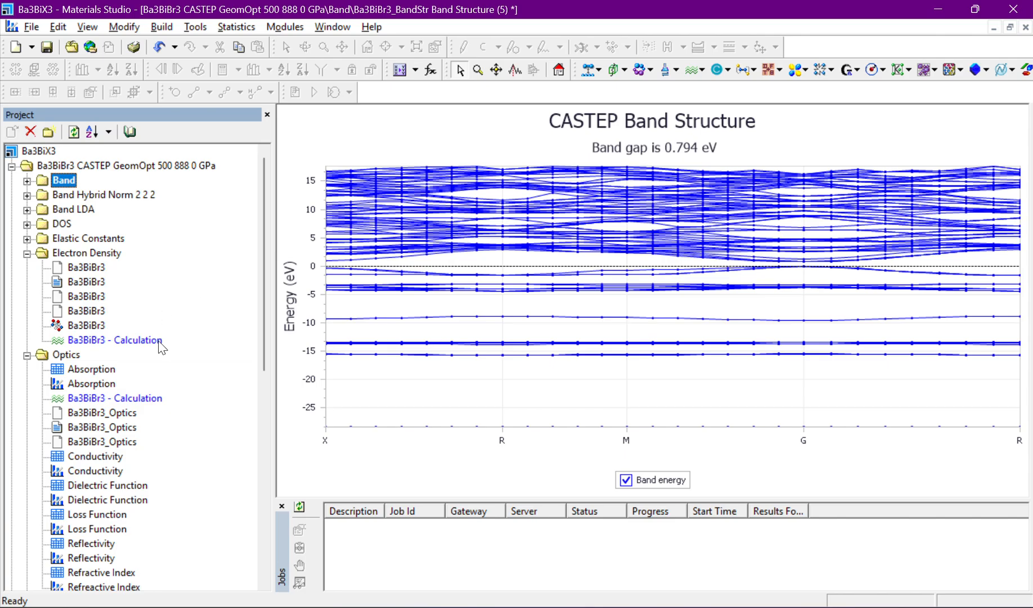
Expand the Band and Band Hybrid Norm 2 2 2 folders and open the hybrid folder's Ba3BiBr3 CASTEP output text document.
{"action": "left_click", "coordinate": [27, 181]}
{"action": "left_click", "coordinate": [27, 181]}
{"action": "left_click", "coordinate": [27, 181]}
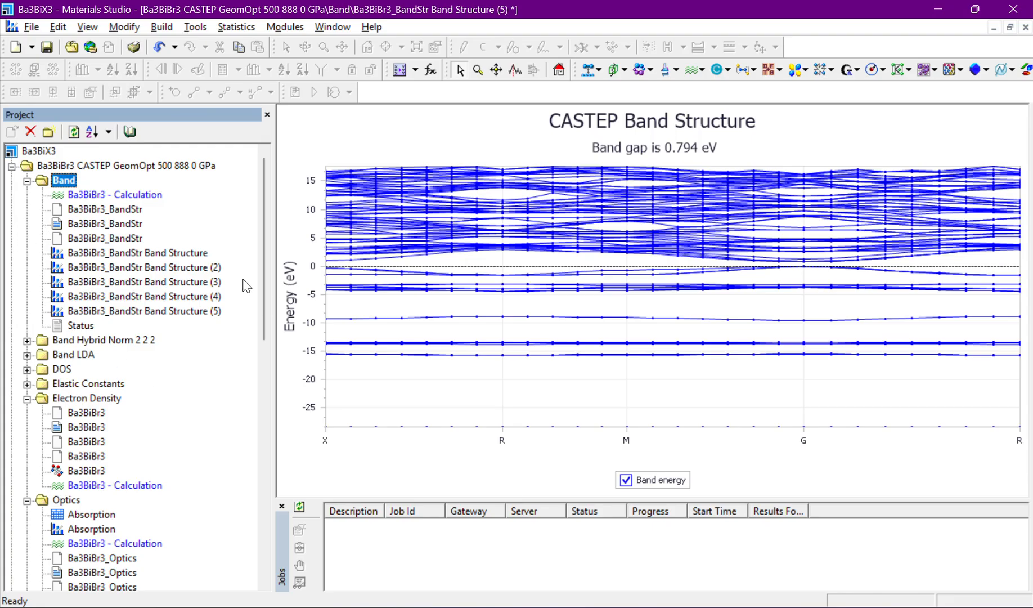
{"action": "left_click", "coordinate": [27, 340]}
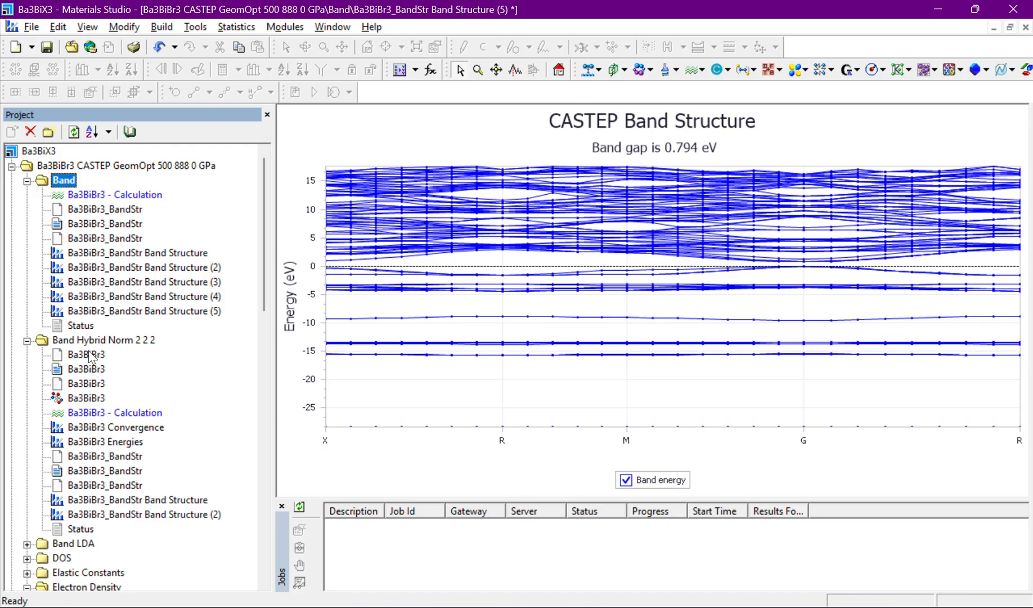
{"action": "left_click", "coordinate": [81, 368]}
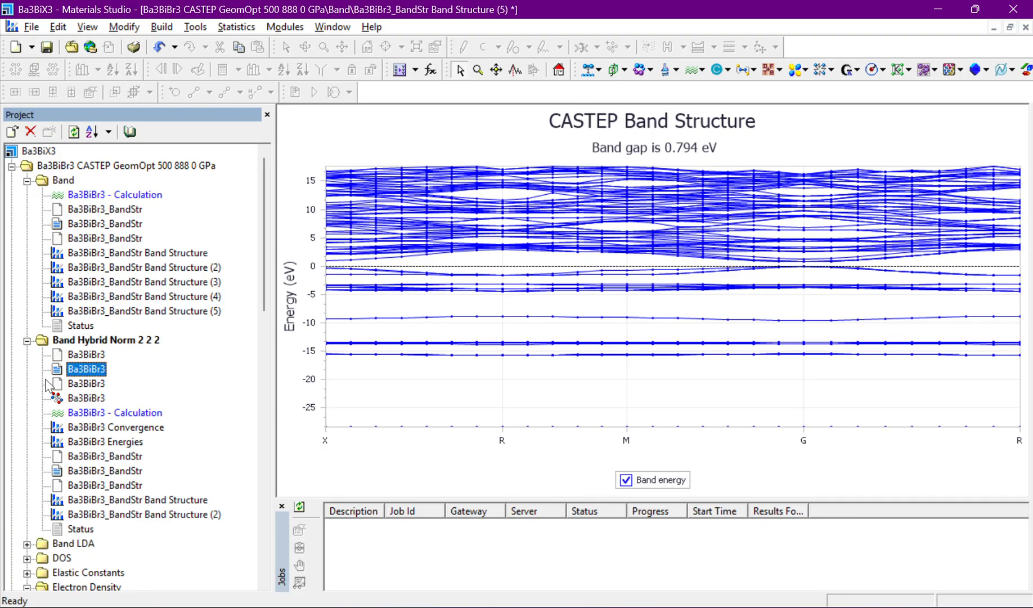
{"action": "double_click", "coordinate": [79, 369]}
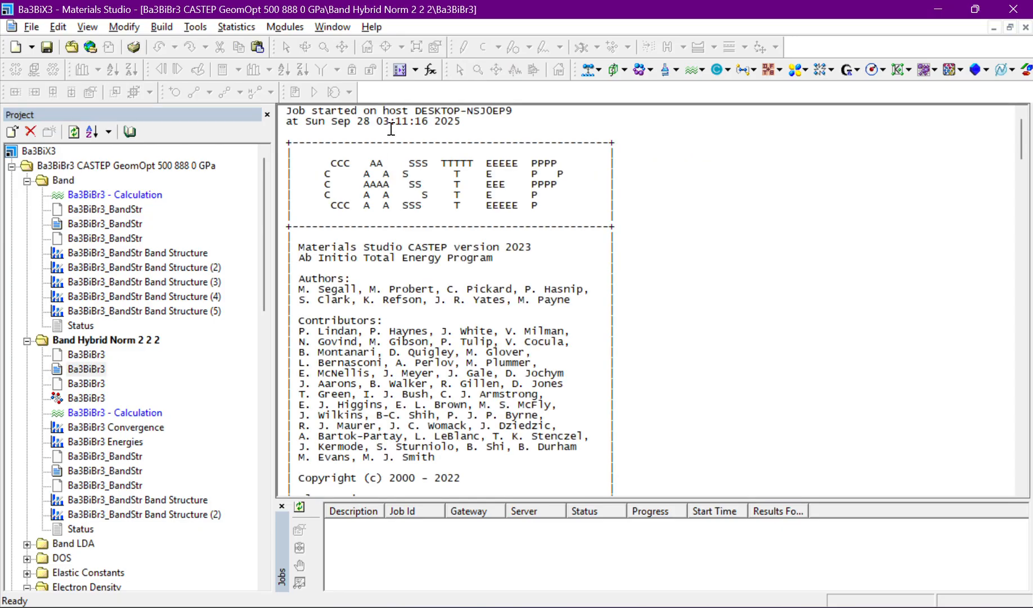
Create a band structure chart from the hybrid results with CASTEP Analysis and close the analysis dialog.
{"action": "left_click", "coordinate": [695, 70]}
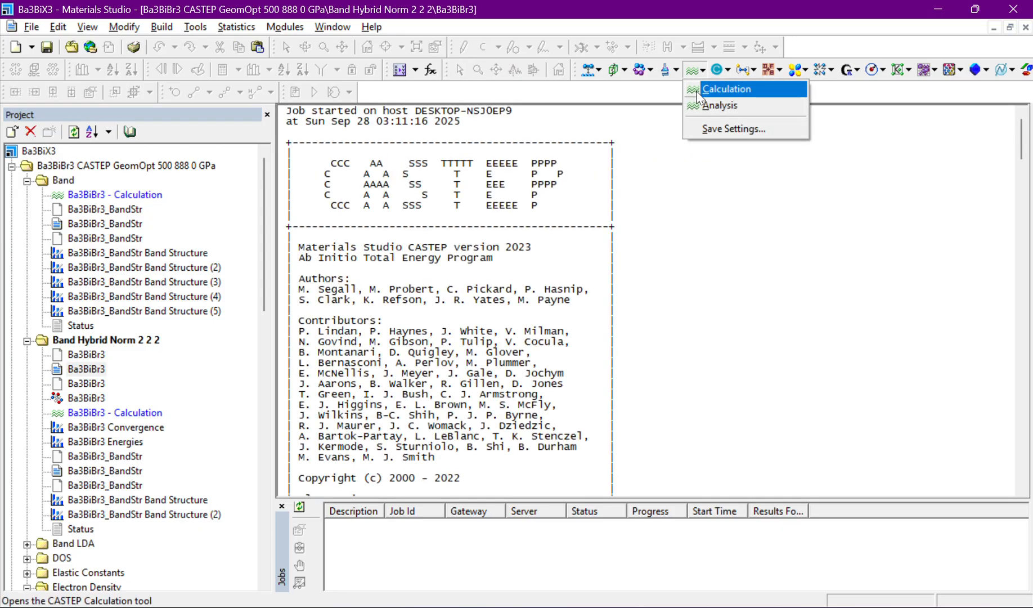
{"action": "left_click", "coordinate": [720, 106]}
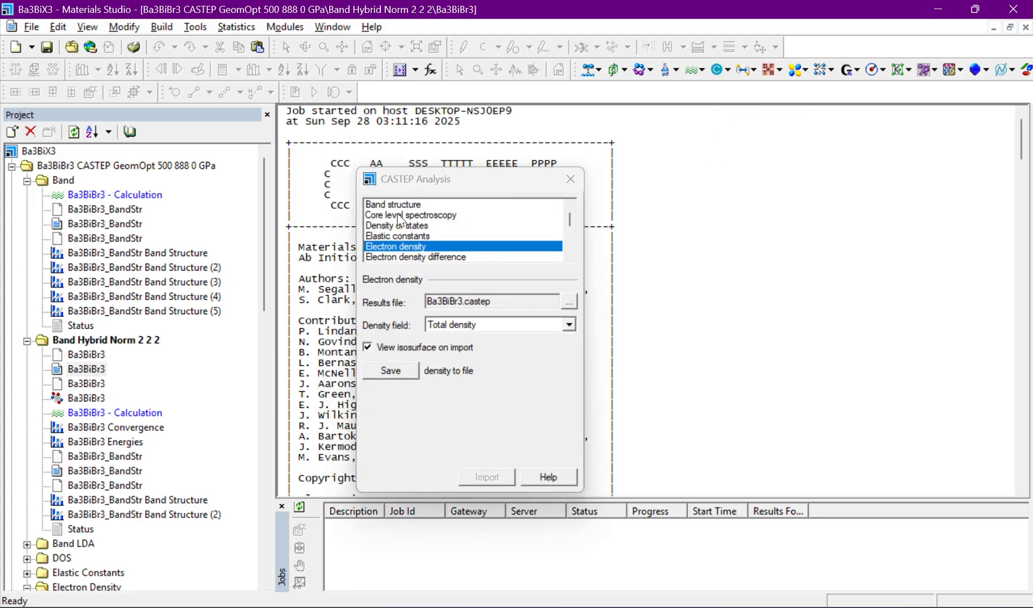
{"action": "left_click", "coordinate": [397, 204]}
{"action": "left_click", "coordinate": [478, 477]}
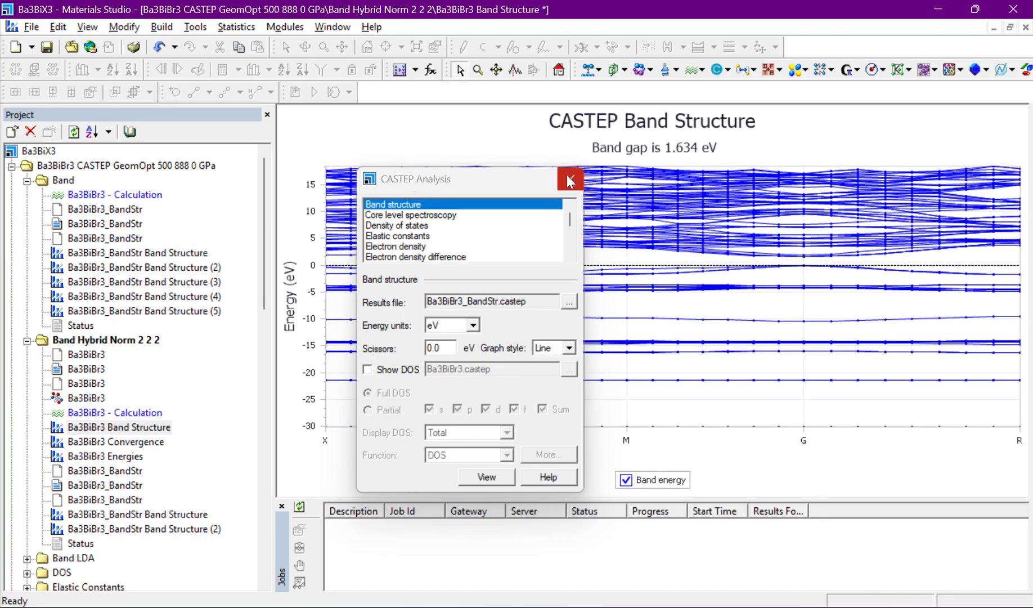
{"action": "left_click", "coordinate": [568, 179]}
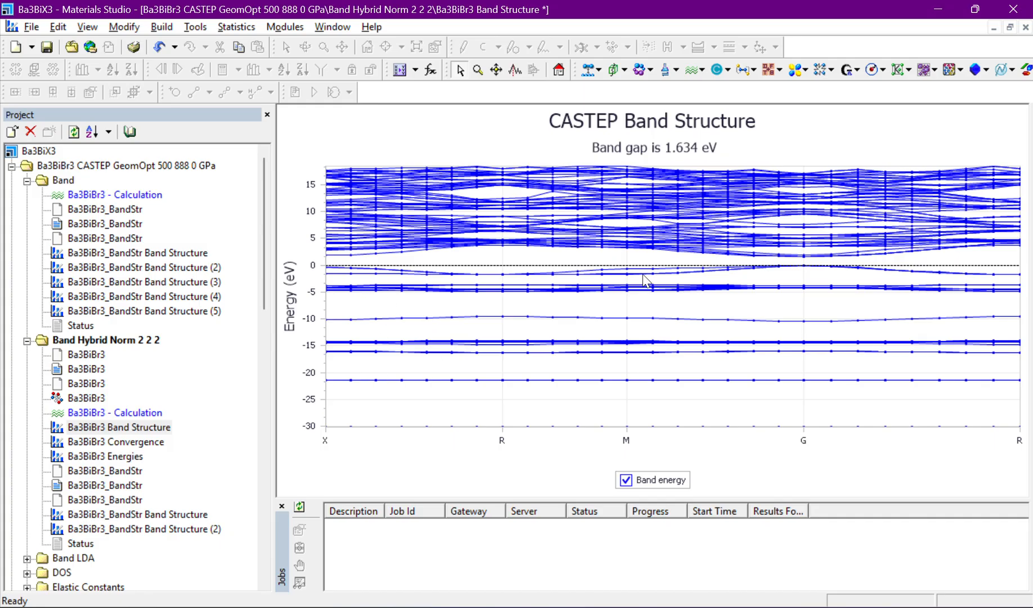
View the hybrid folder's Ba3BiBr3_BandStr Band Structure (2) chart and try to open Ba3BiBr3_BandStr Band Structure.
{"action": "double_click", "coordinate": [152, 529]}
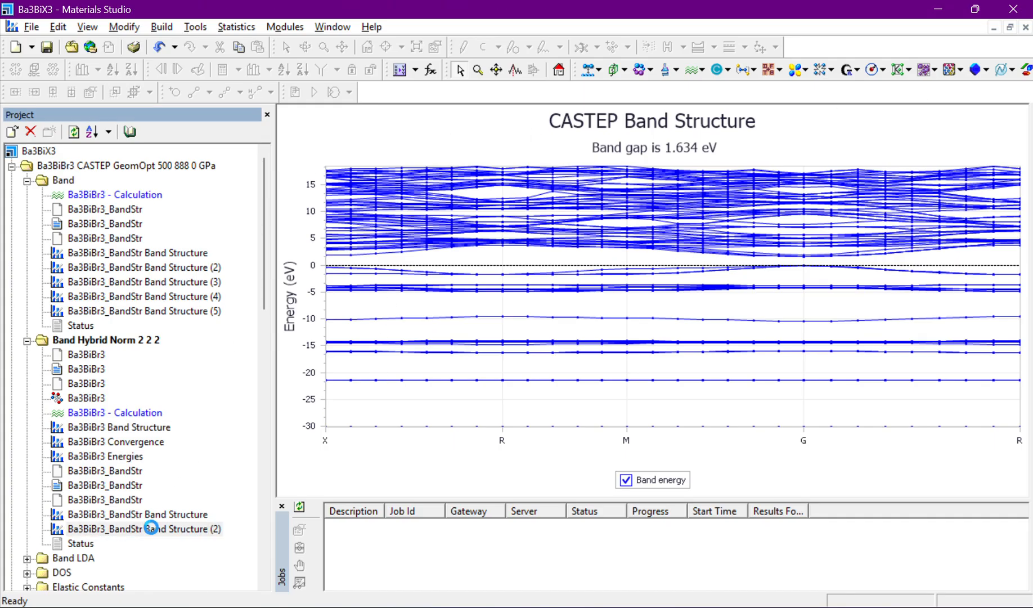
{"action": "left_click", "coordinate": [152, 528]}
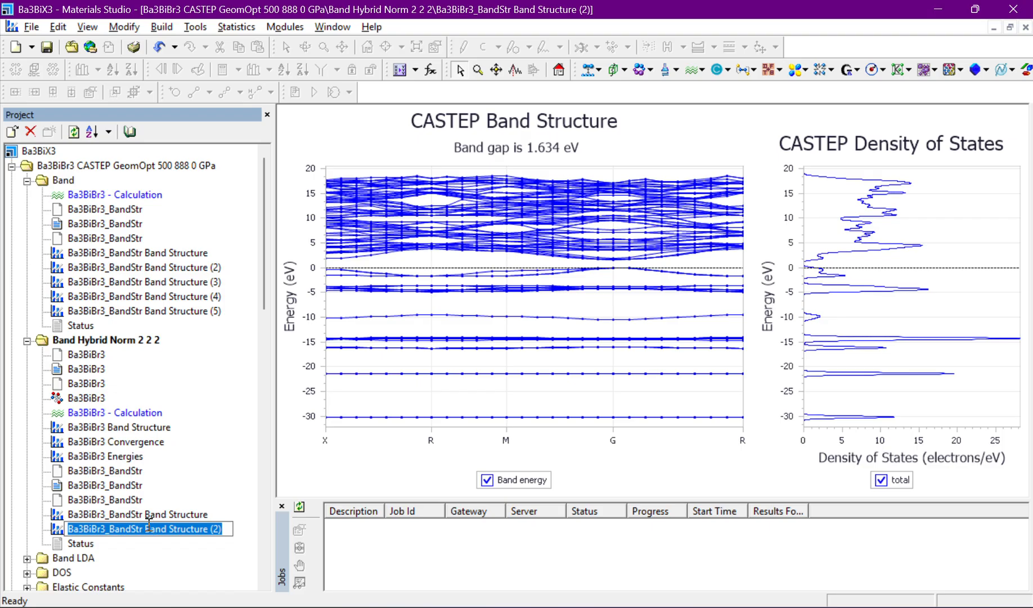
{"action": "double_click", "coordinate": [148, 514]}
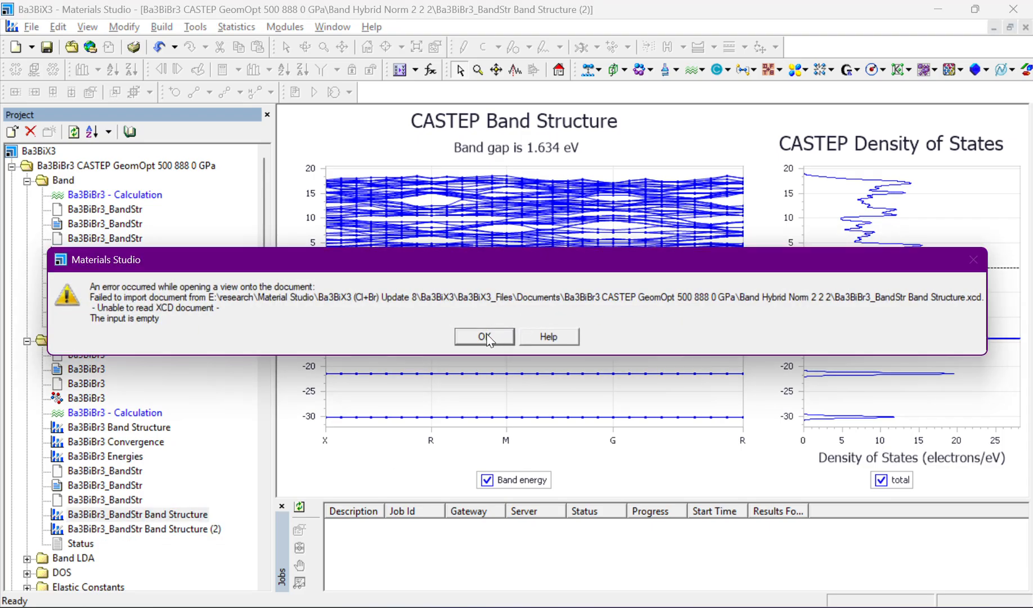
{"action": "left_click", "coordinate": [485, 337]}
Export the hybrid folder's Ba3BiBr3 Band Structure chart to the Band directory as a comma-separated (*.csv) file named Hybrid 0.
{"action": "double_click", "coordinate": [136, 427]}
{"action": "left_click", "coordinate": [136, 427]}
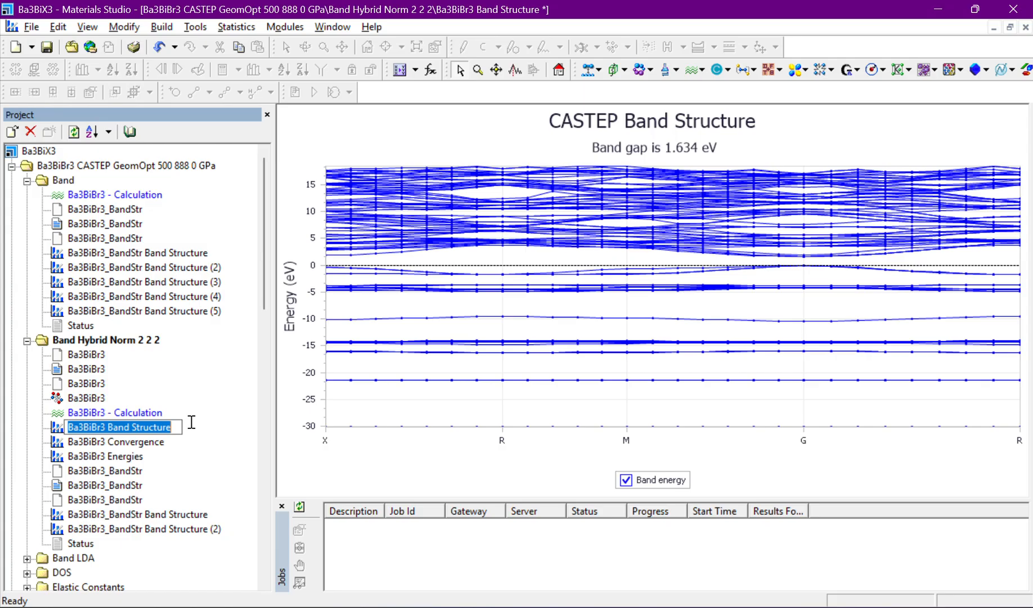
{"action": "left_click", "coordinate": [31, 27]}
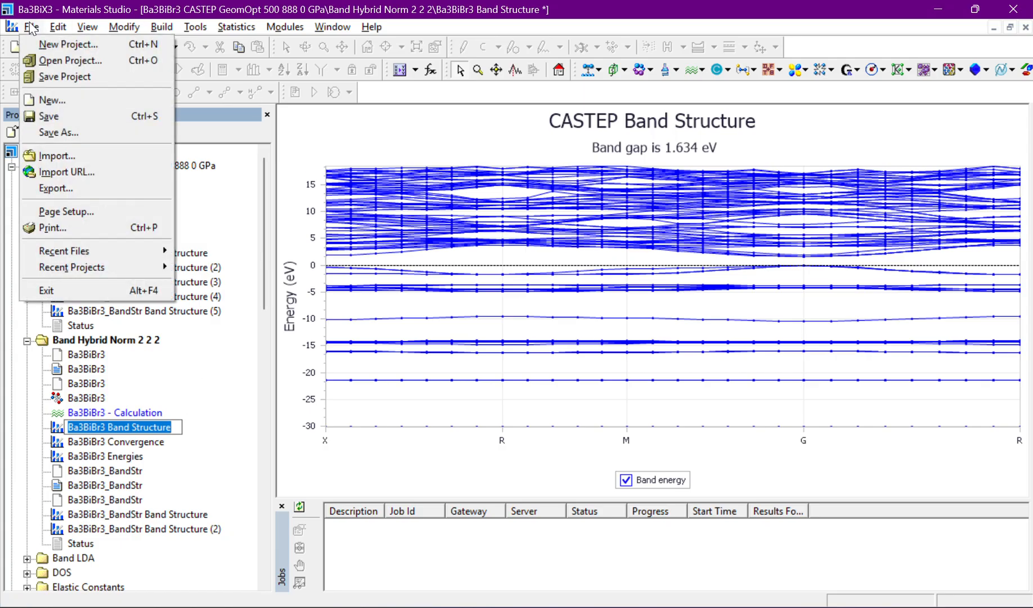
{"action": "left_click", "coordinate": [61, 189]}
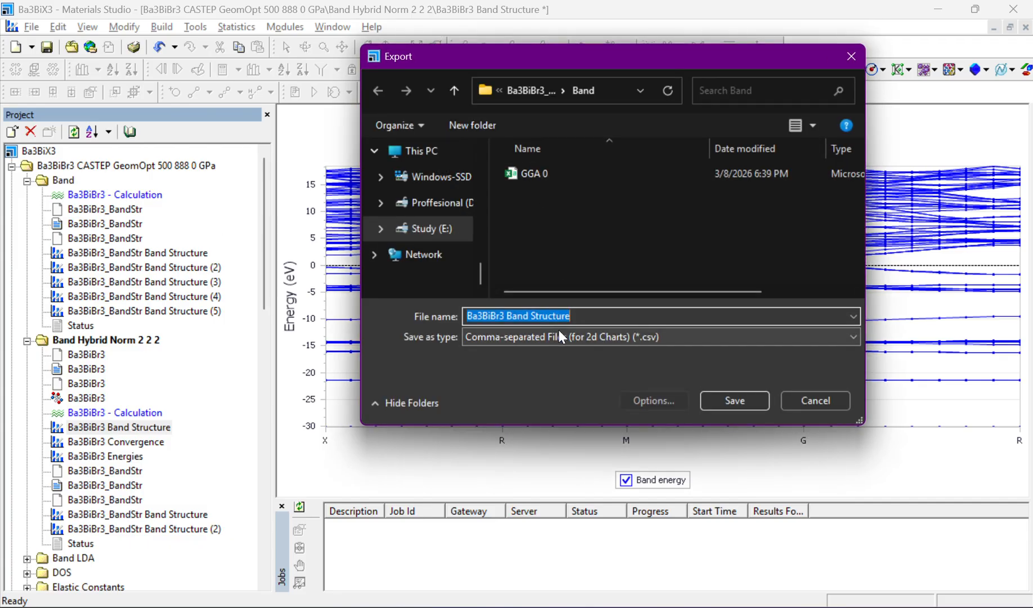
{"action": "type", "text": "Hybrid 0"}
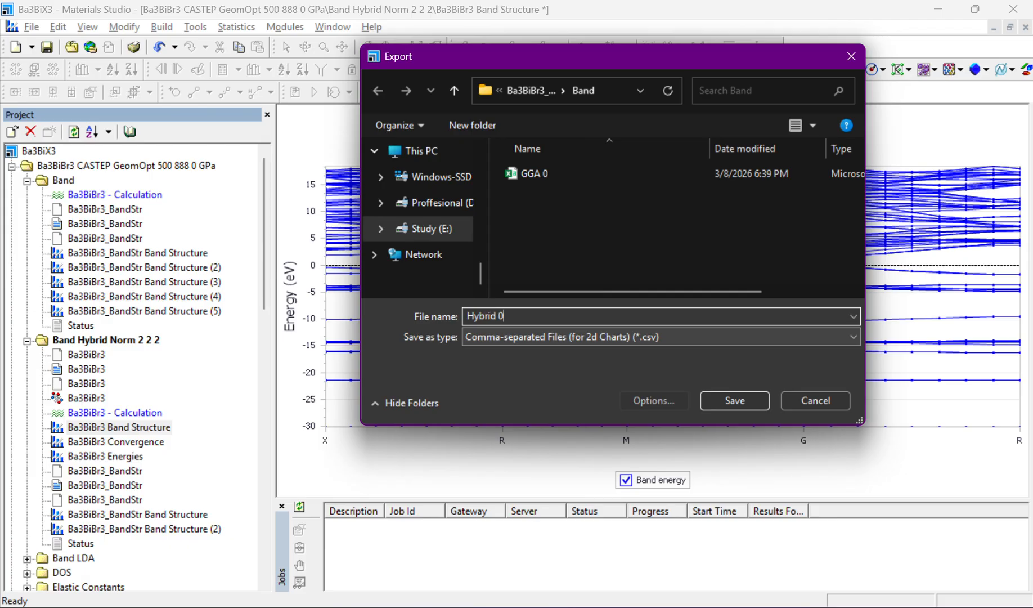
{"action": "left_click", "coordinate": [632, 336]}
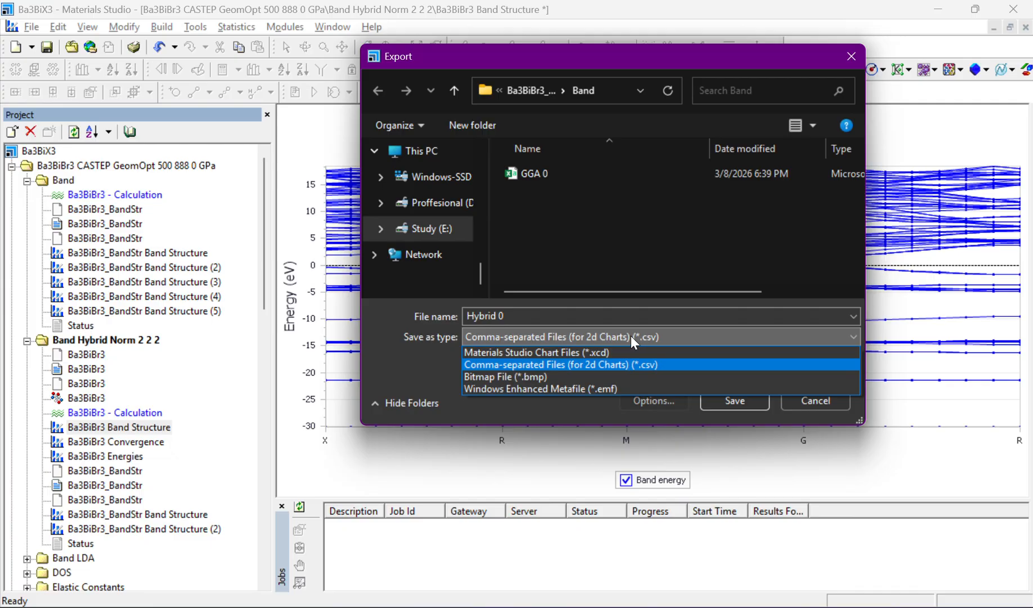
{"action": "left_click", "coordinate": [662, 333]}
{"action": "left_click", "coordinate": [663, 336]}
{"action": "left_click", "coordinate": [721, 401]}
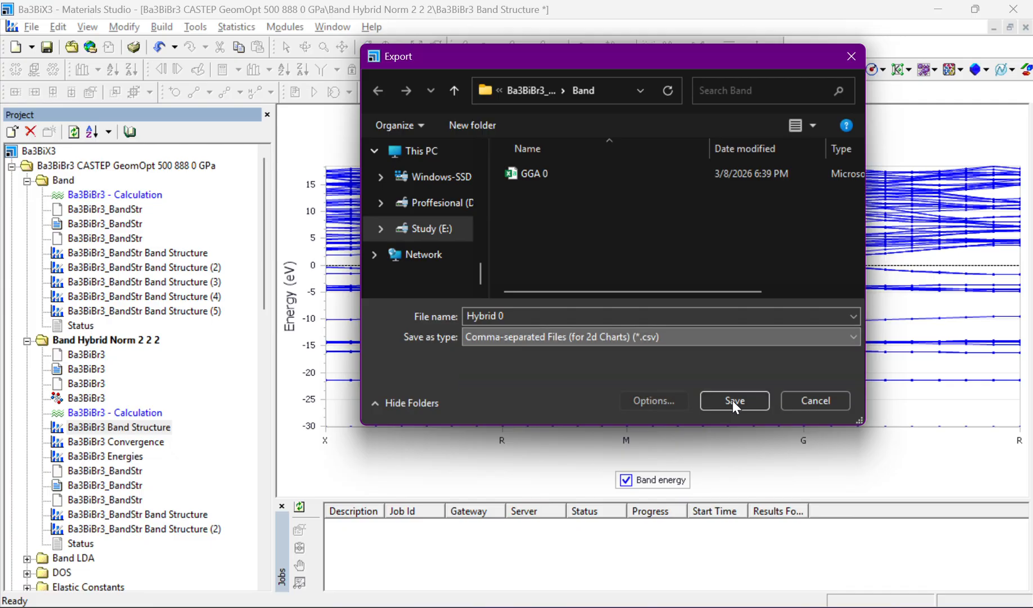
{"action": "left_click", "coordinate": [732, 400]}
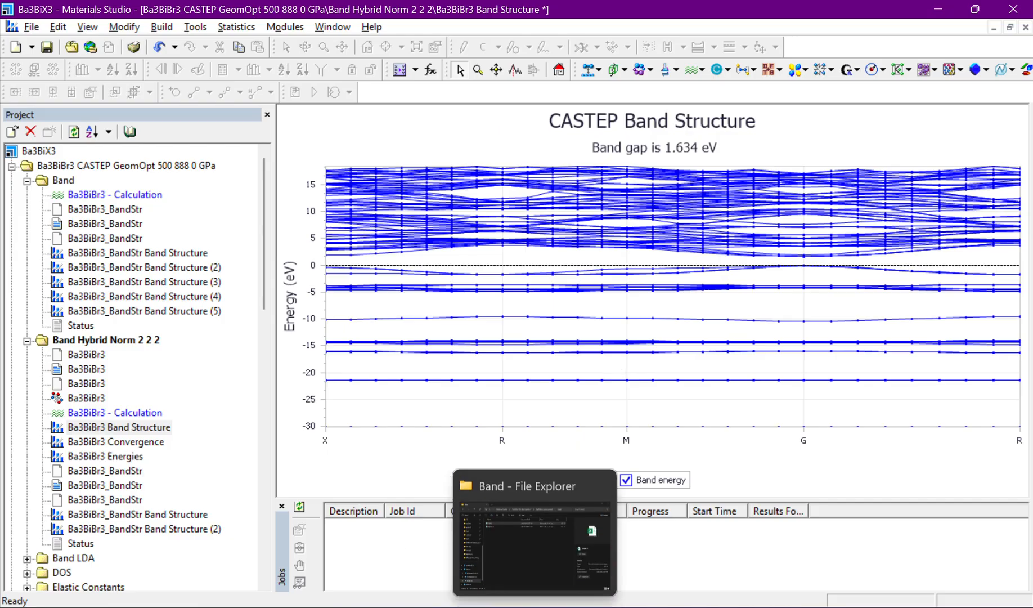
Open the exported Hybrid 0 file from File Explorer in Excel and copy all data in columns A and B.
{"action": "left_click", "coordinate": [523, 560]}
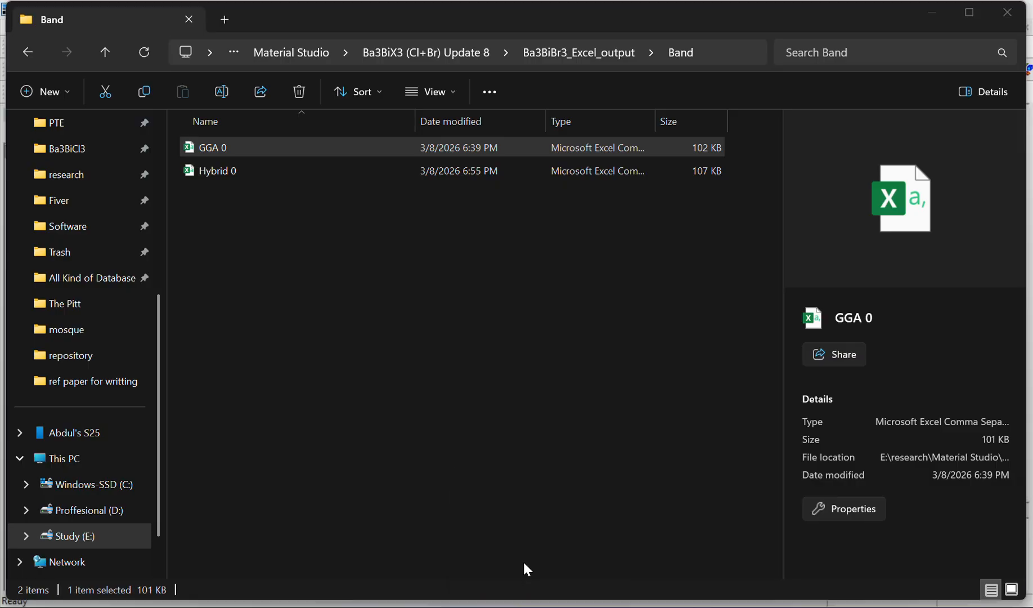
{"action": "double_click", "coordinate": [221, 173]}
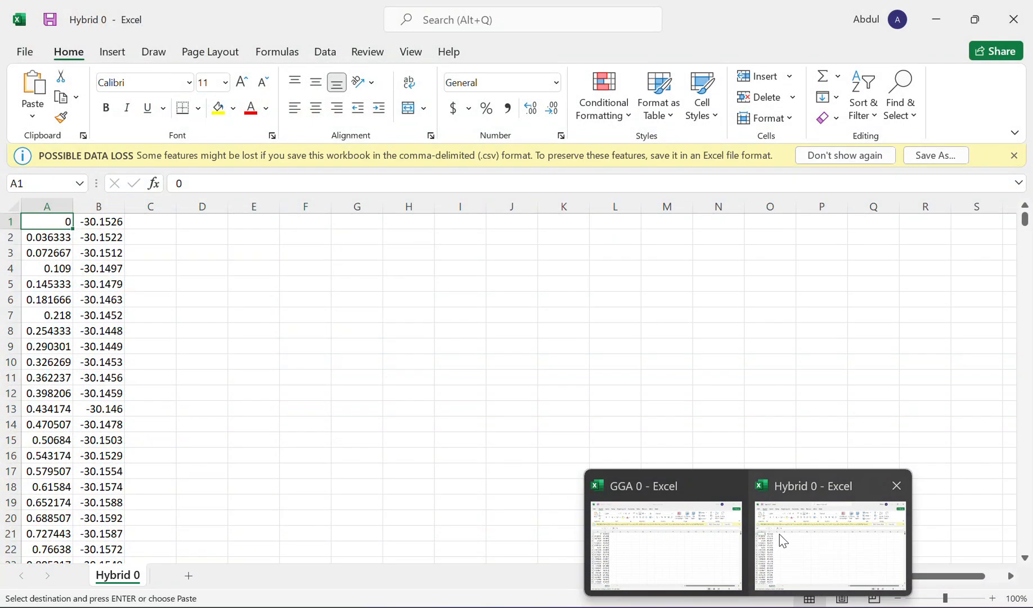
{"action": "left_click", "coordinate": [781, 539]}
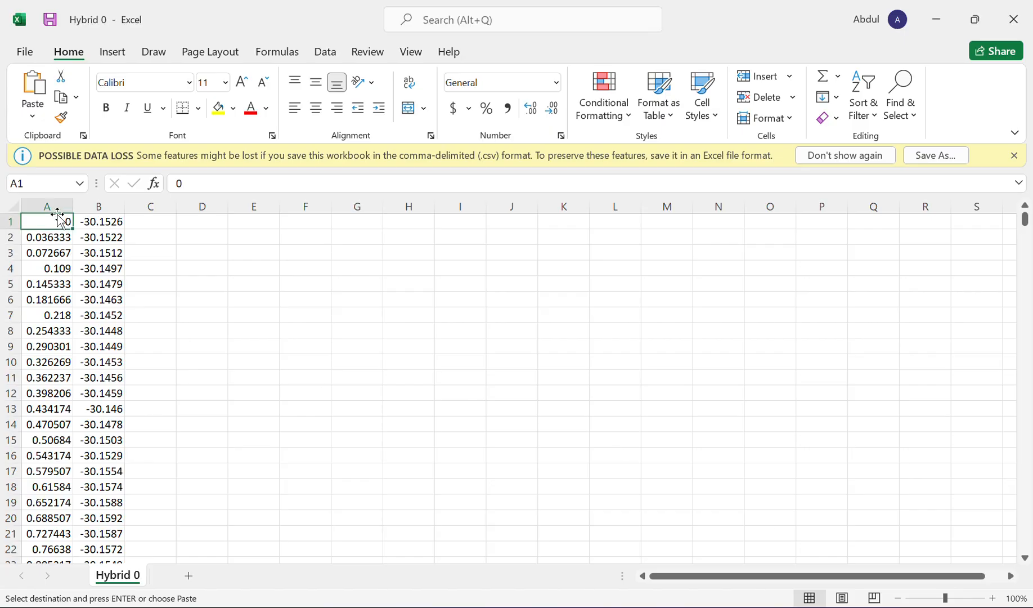
{"action": "left_click_drag", "start_coordinate": [52, 206], "coordinate": [101, 202]}
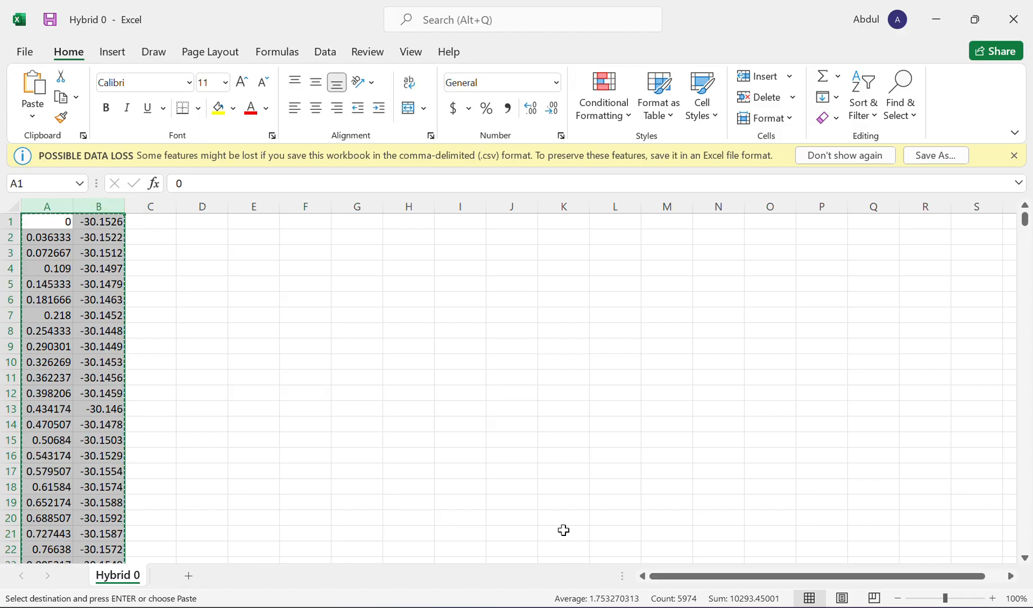
Switch to OriginPro and paste the copied band data into columns A(X) and B(Y) of Book1, starting at row 1.
{"action": "left_click", "coordinate": [934, 21]}
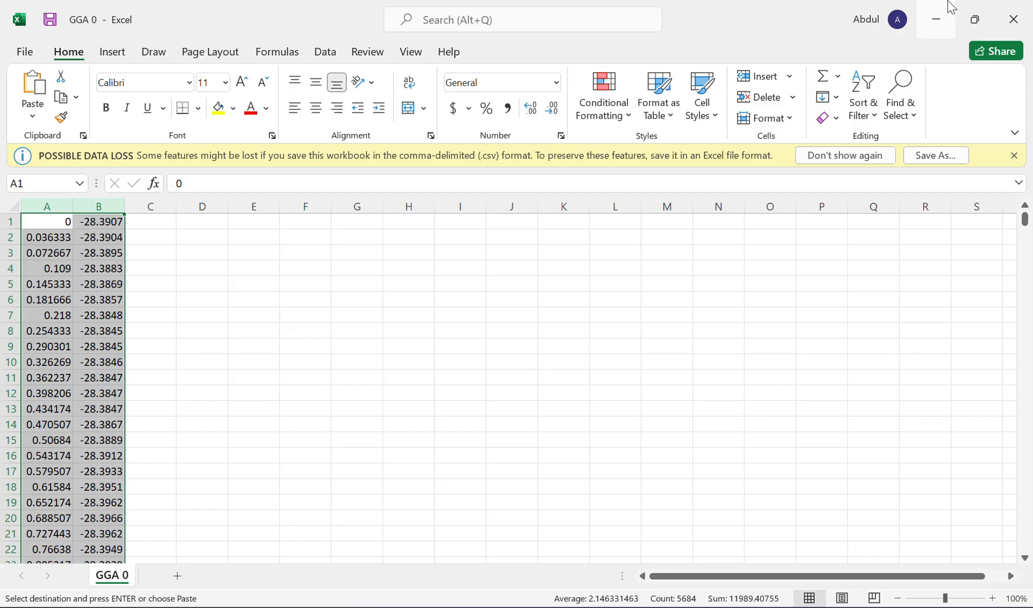
{"action": "left_click", "coordinate": [936, 17]}
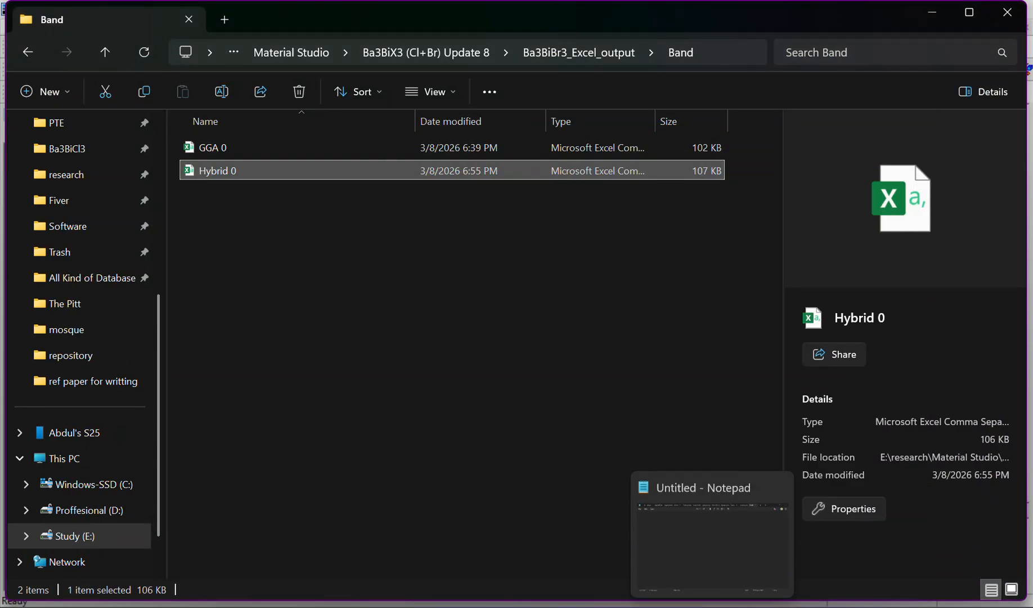
{"action": "left_click", "coordinate": [639, 606]}
{"action": "left_click", "coordinate": [137, 165]}
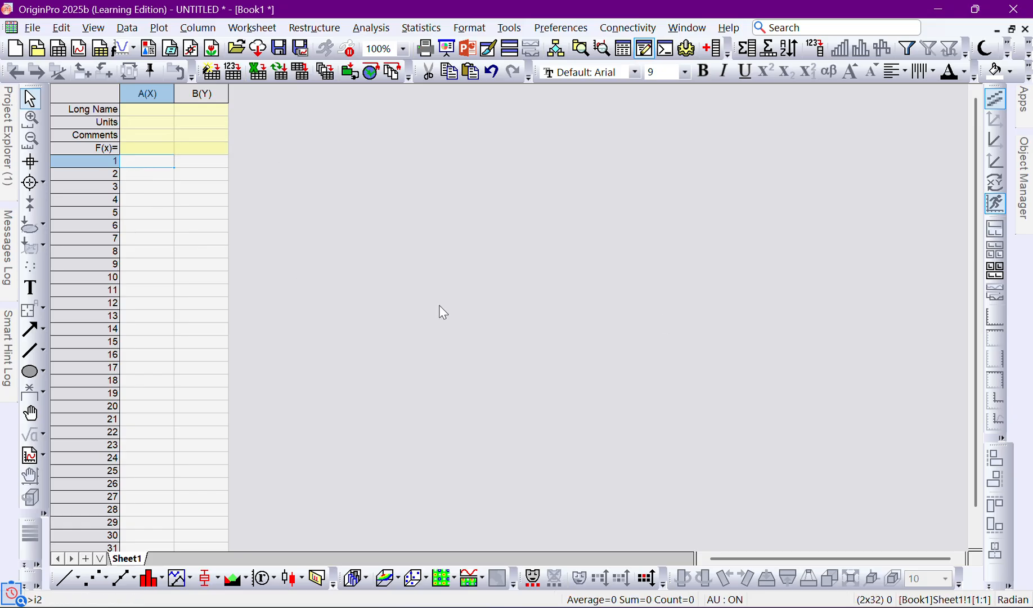
{"action": "key", "text": "ctrl+v"}
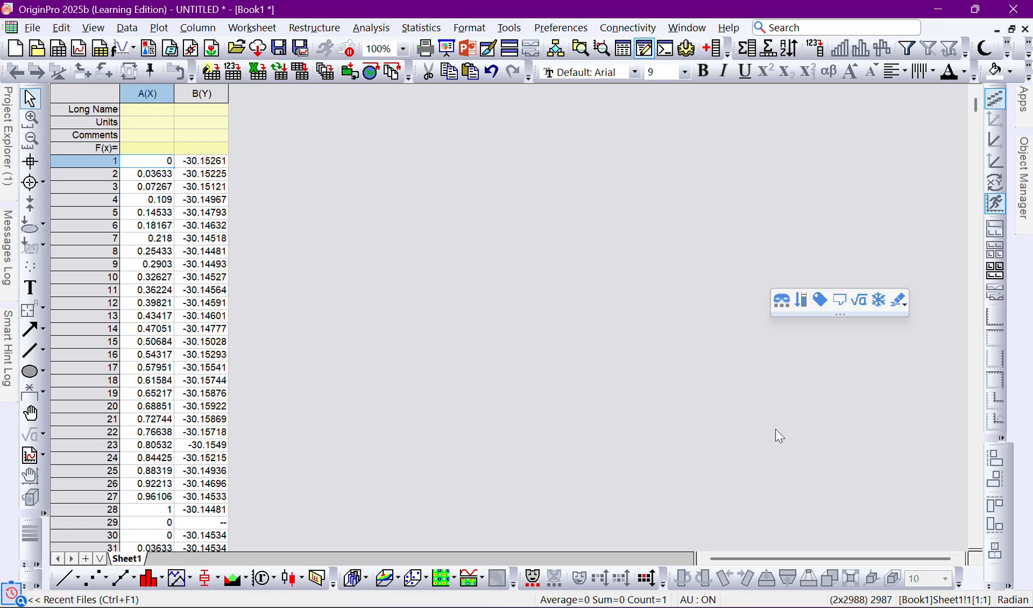
Compare the last rows of the pasted Origin worksheet with the end of the Hybrid 0 data in Excel.
{"action": "left_click_drag", "start_coordinate": [982, 107], "coordinate": [1006, 546]}
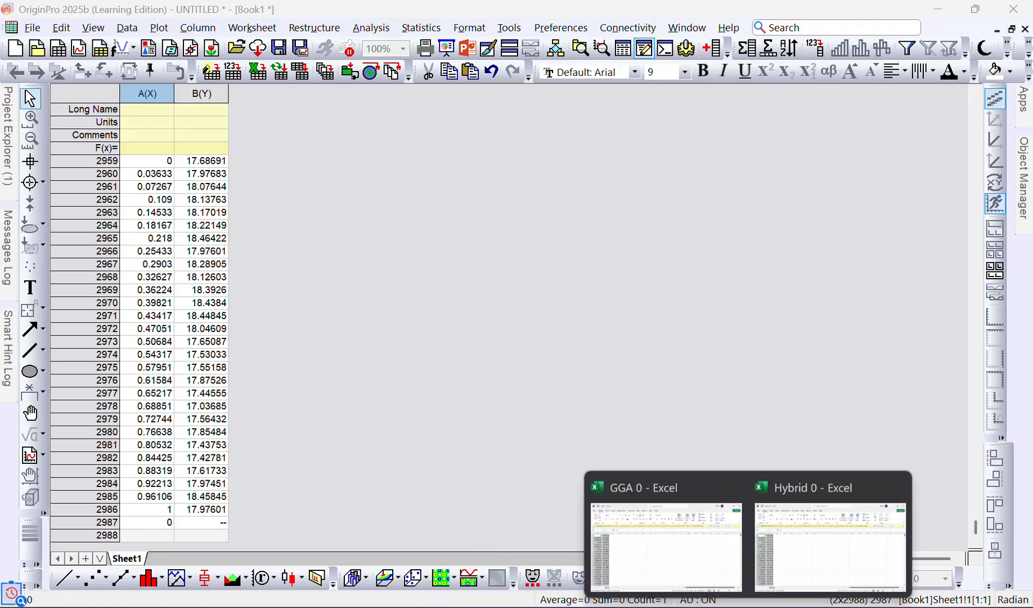
{"action": "left_click", "coordinate": [788, 529]}
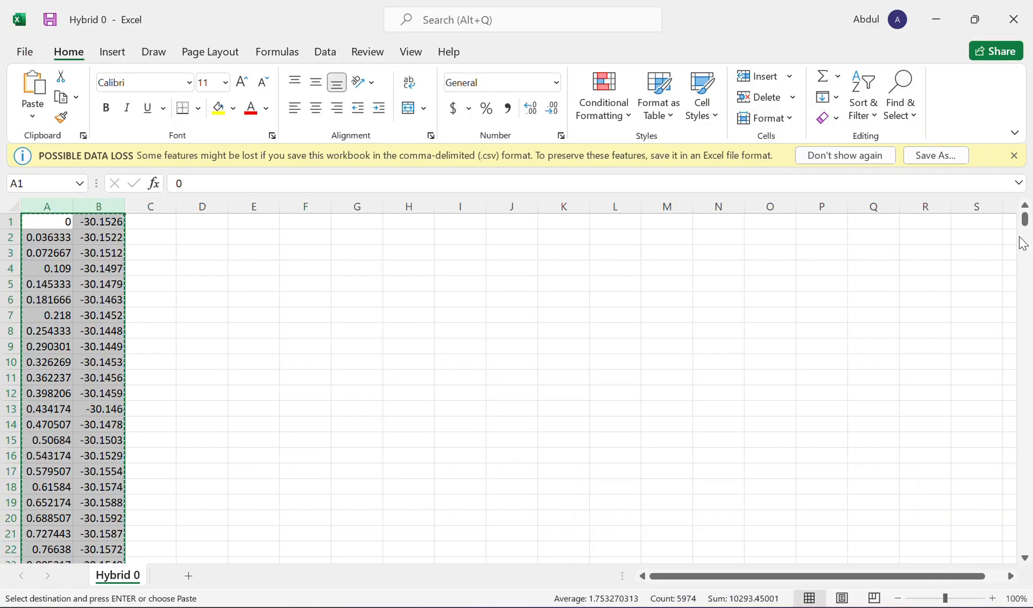
{"action": "left_click_drag", "start_coordinate": [1024, 219], "coordinate": [1031, 545]}
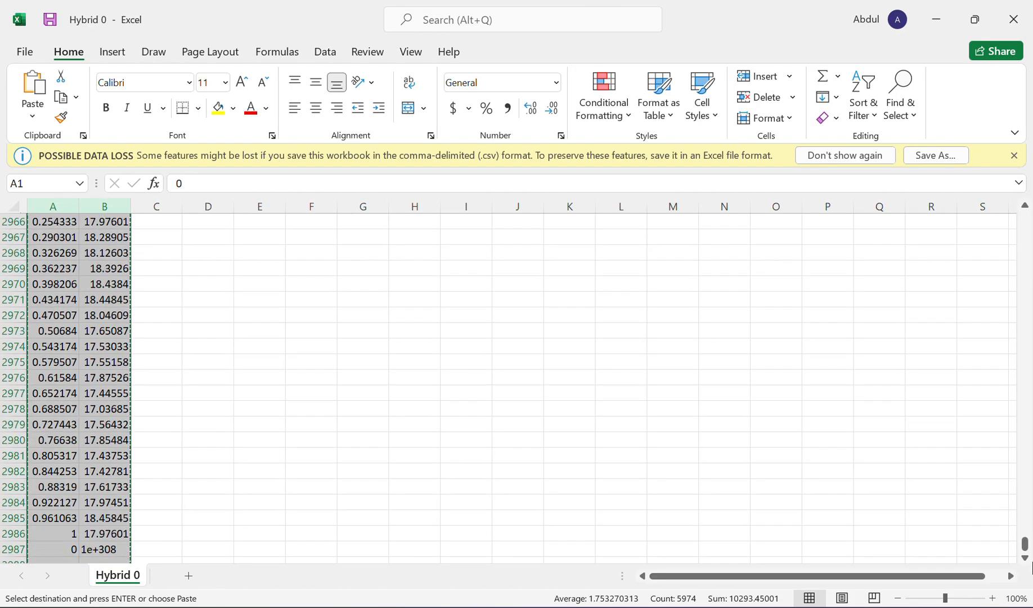
{"action": "left_click", "coordinate": [172, 559]}
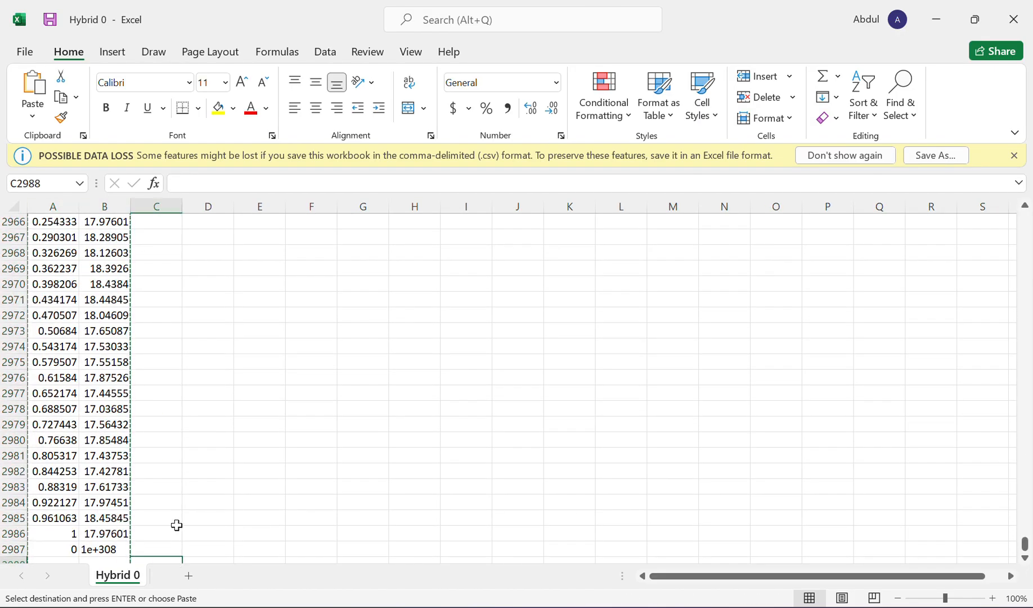
{"action": "left_click", "coordinate": [940, 8]}
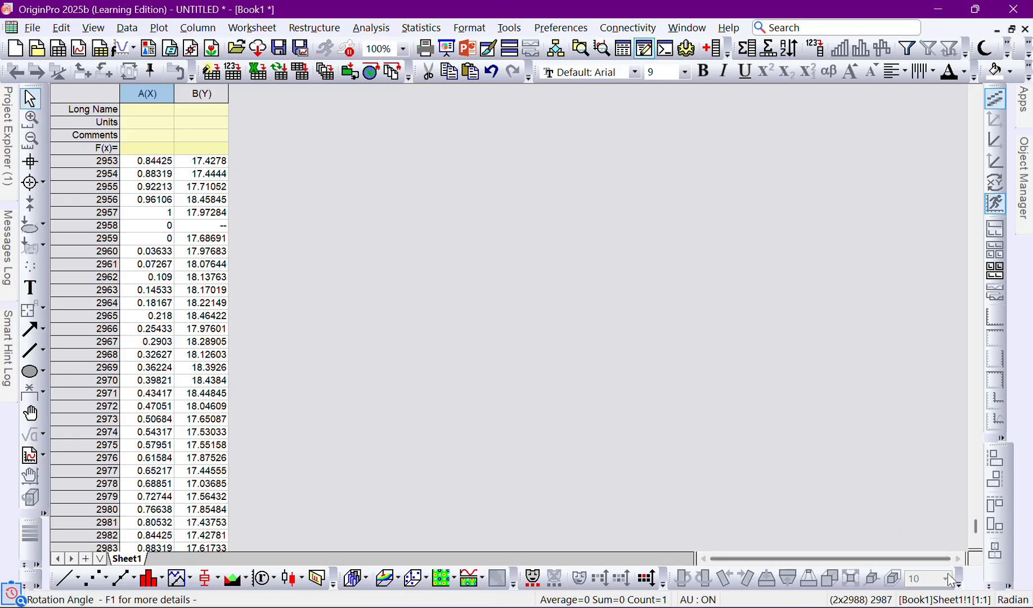
Enter Energy as the long name of column B(Y) in the Origin worksheet.
{"action": "left_click_drag", "start_coordinate": [975, 525], "coordinate": [1010, 111]}
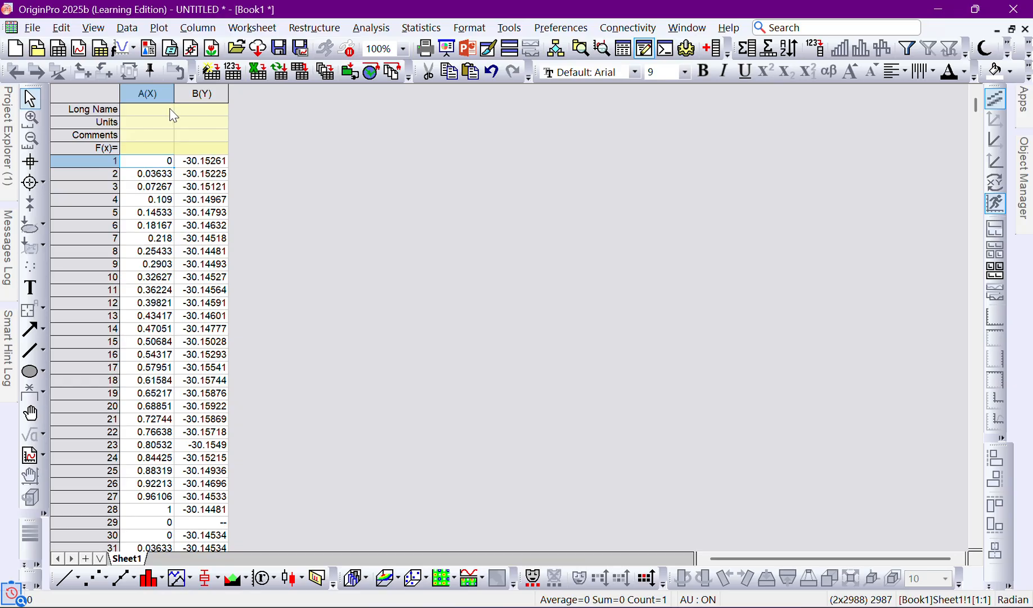
{"action": "left_click", "coordinate": [188, 109]}
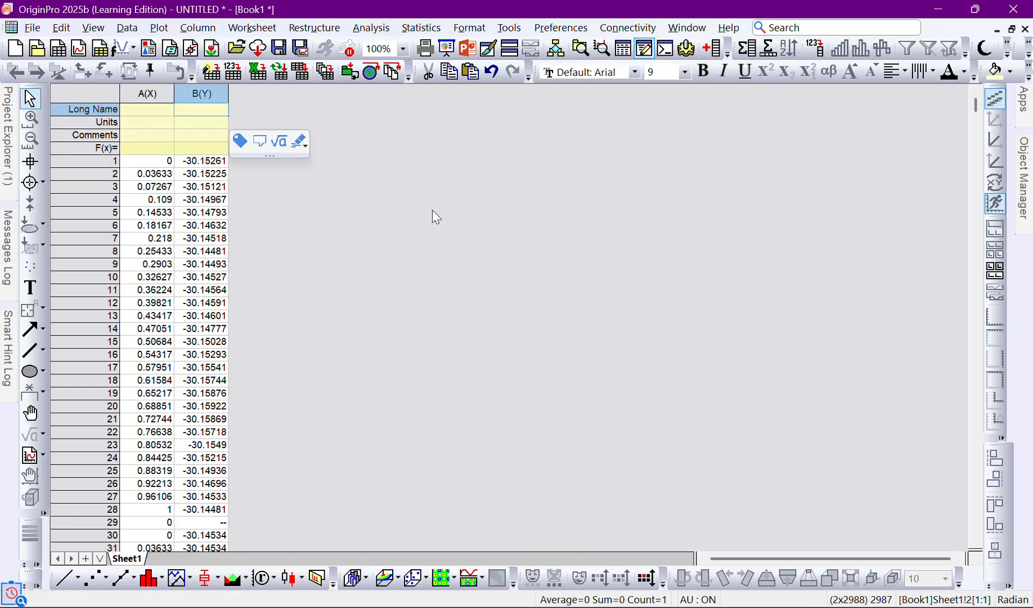
{"action": "type", "text": "E"}
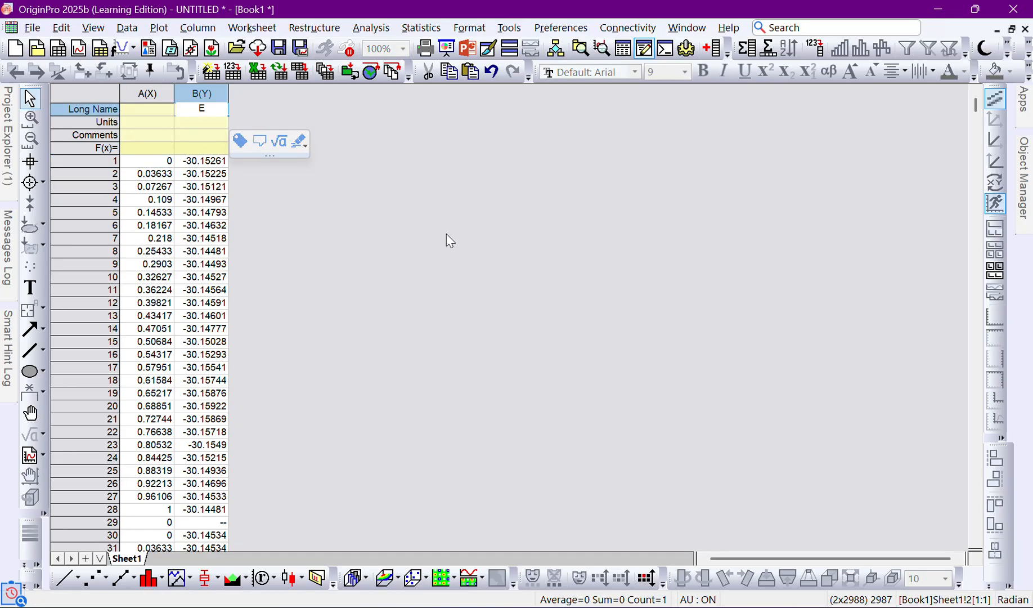
{"action": "type", "text": "nergy"}
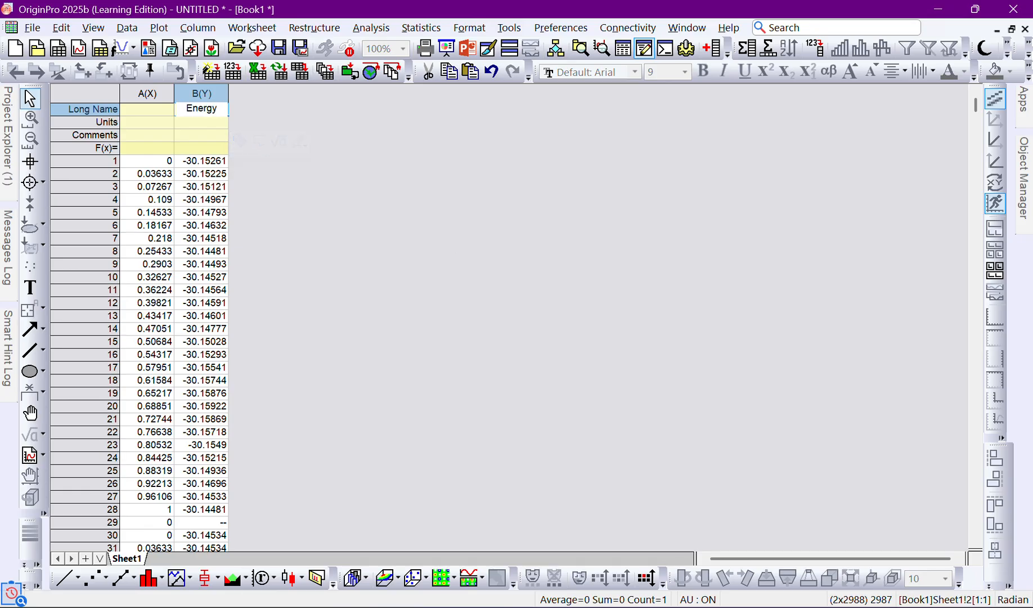
Enter Ev as the units of column B(Y) in the worksheet.
{"action": "key", "text": "Return"}
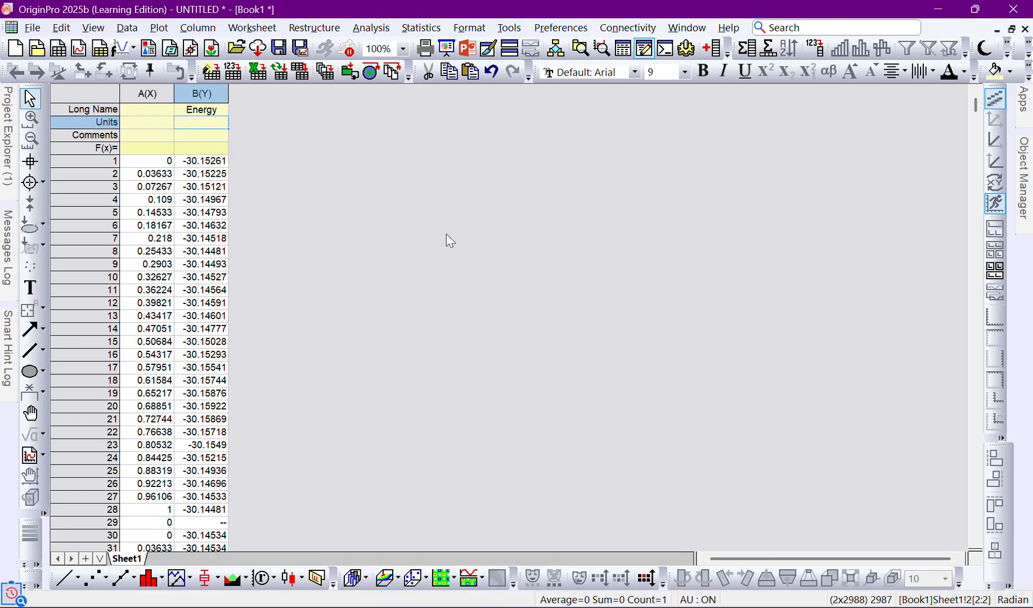
{"action": "type", "text": "Ev"}
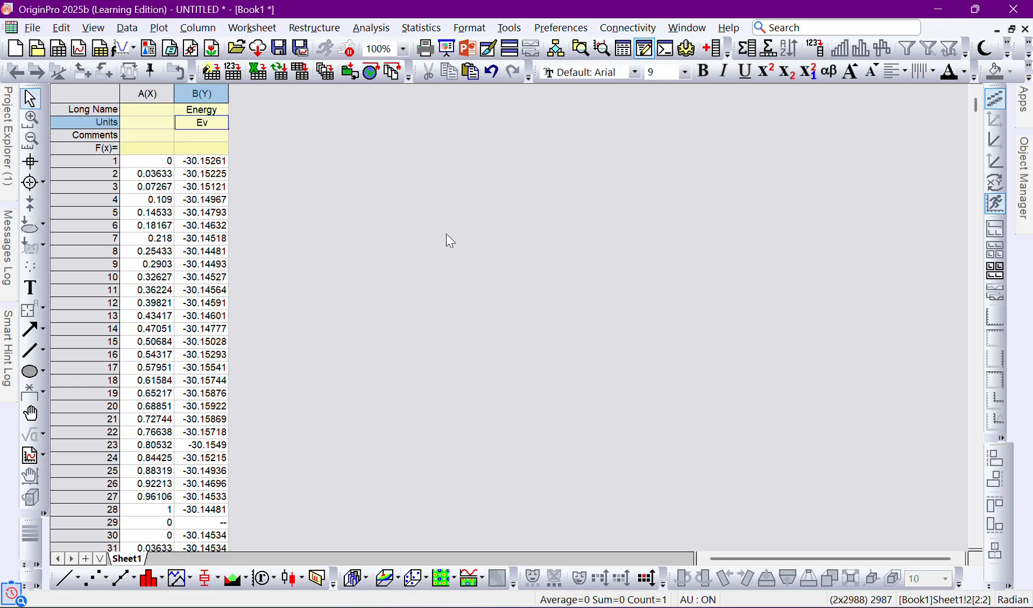
{"action": "left_click", "coordinate": [145, 112]}
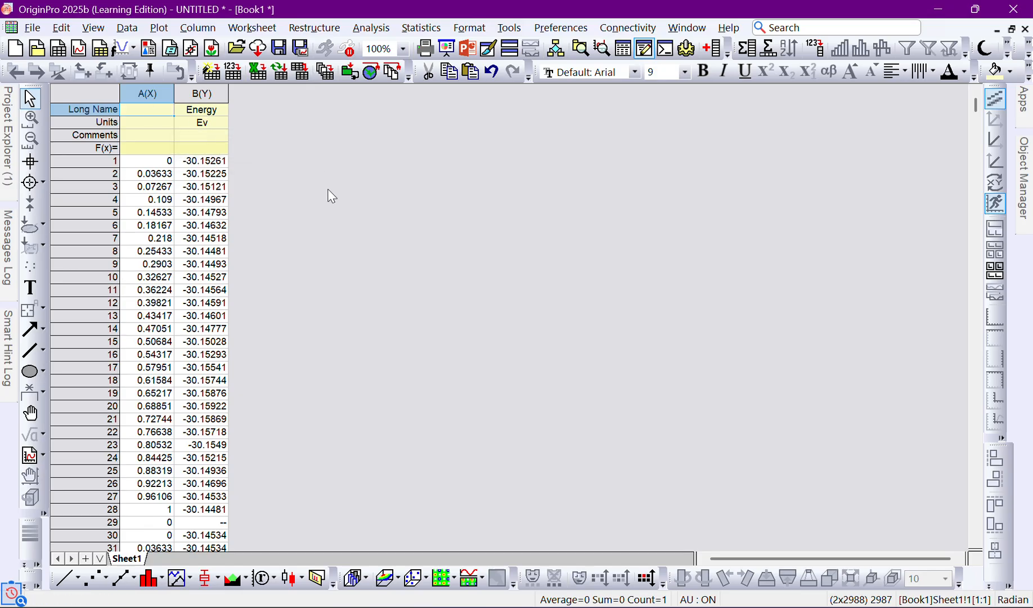
Select columns A(X) and B(Y) and plot them as a line graph.
{"action": "left_click", "coordinate": [147, 94]}
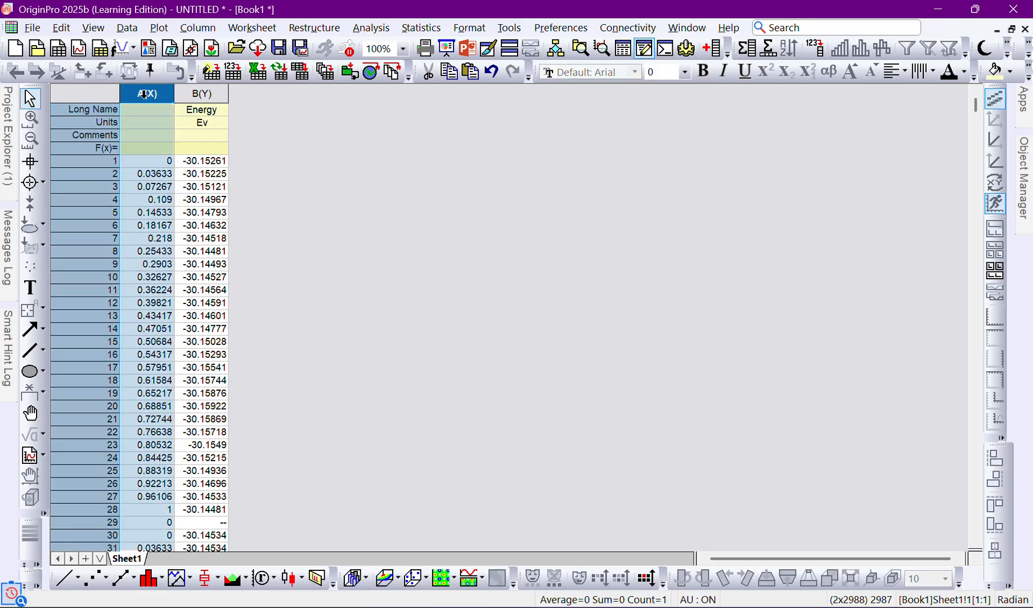
{"action": "left_click", "coordinate": [187, 94], "text": "shift"}
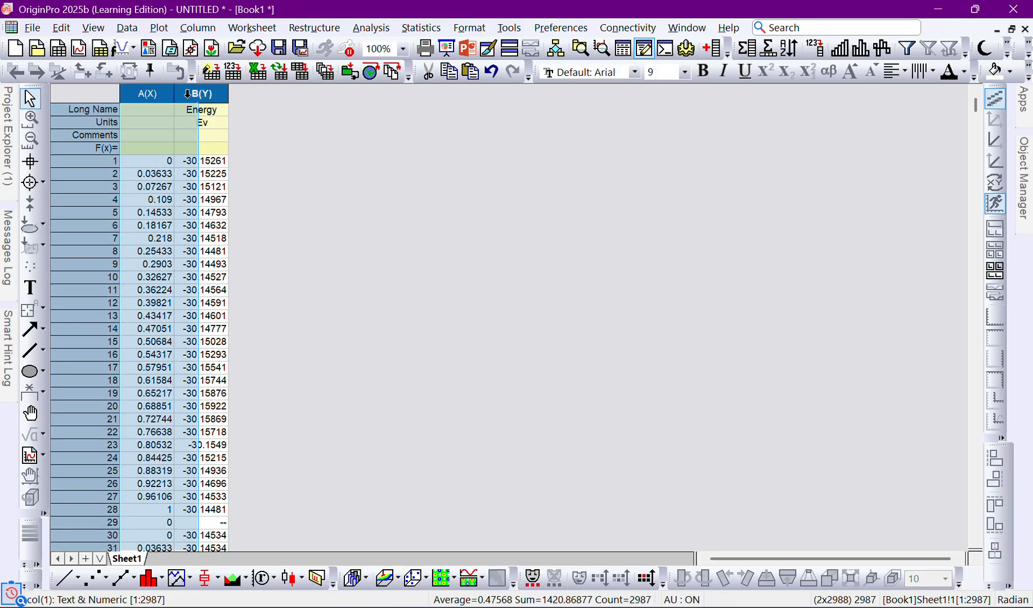
{"action": "left_click", "coordinate": [63, 582]}
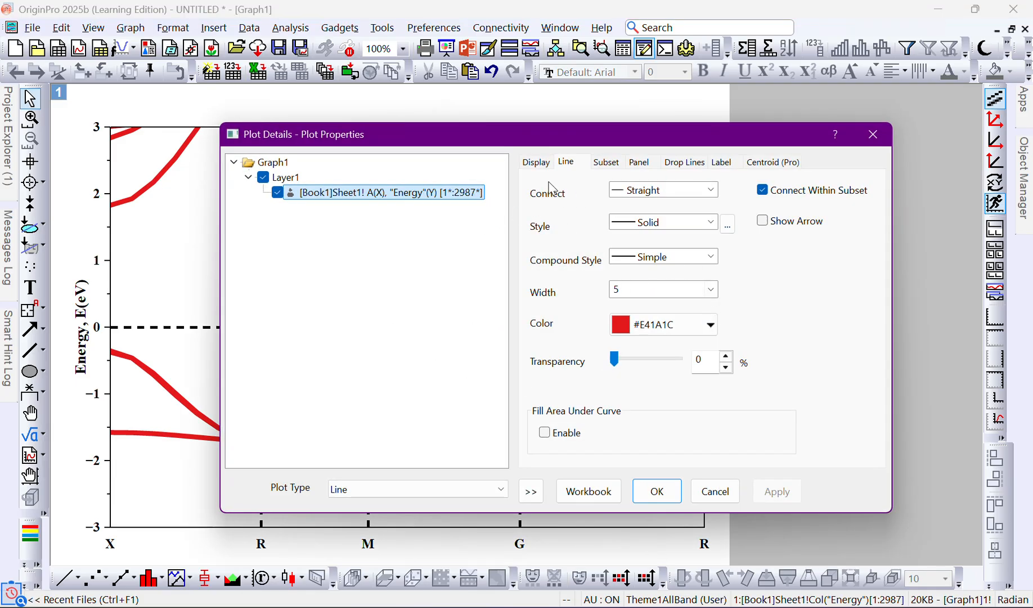
Set the line color of the Energy plot in Graph1 to Blue and apply it.
{"action": "left_click_drag", "start_coordinate": [537, 143], "coordinate": [529, 421]}
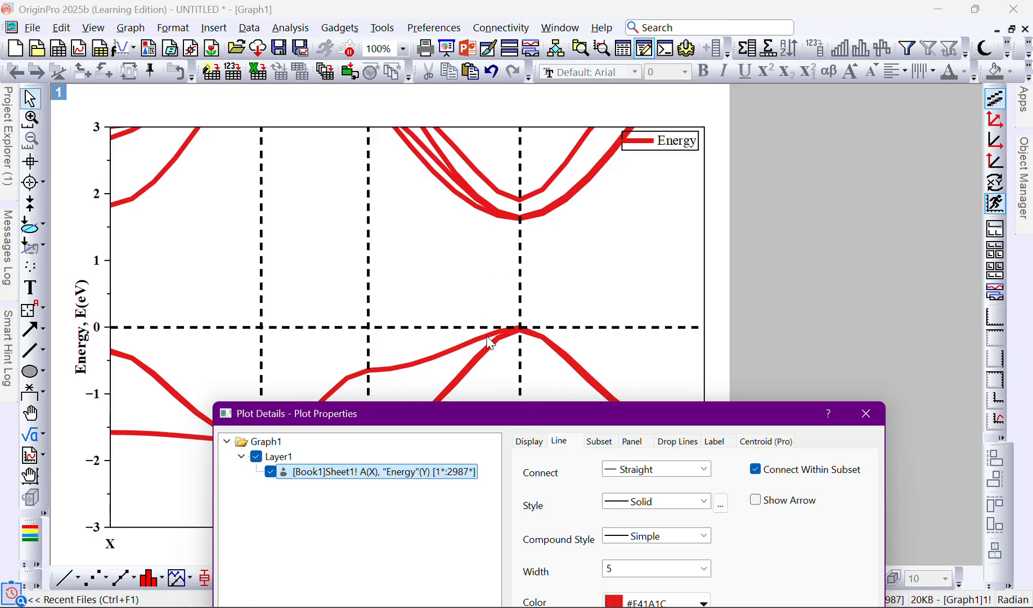
{"action": "left_click_drag", "start_coordinate": [597, 415], "coordinate": [623, 212]}
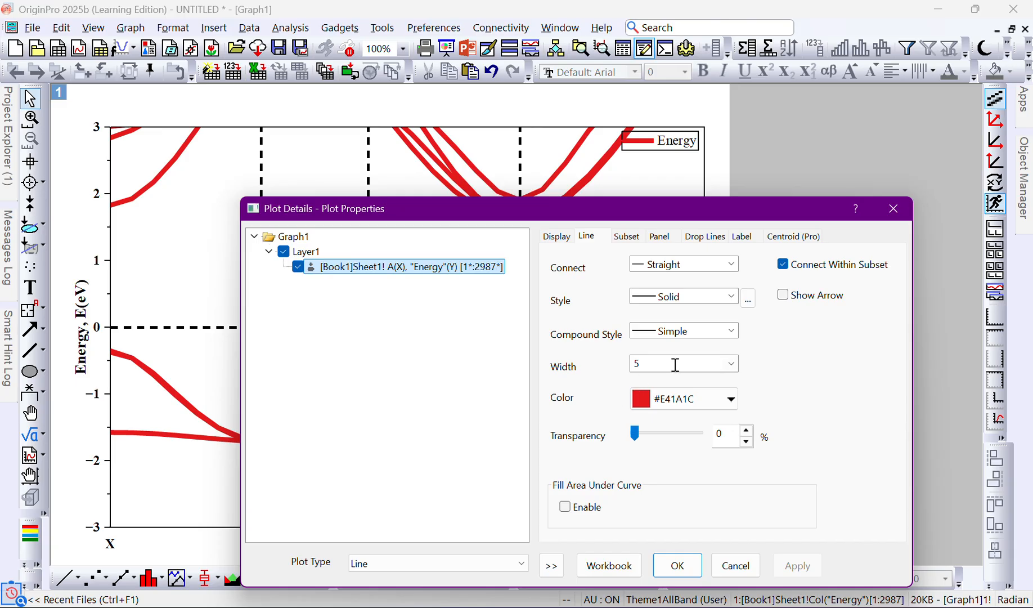
{"action": "left_click_drag", "start_coordinate": [565, 207], "coordinate": [665, 209]}
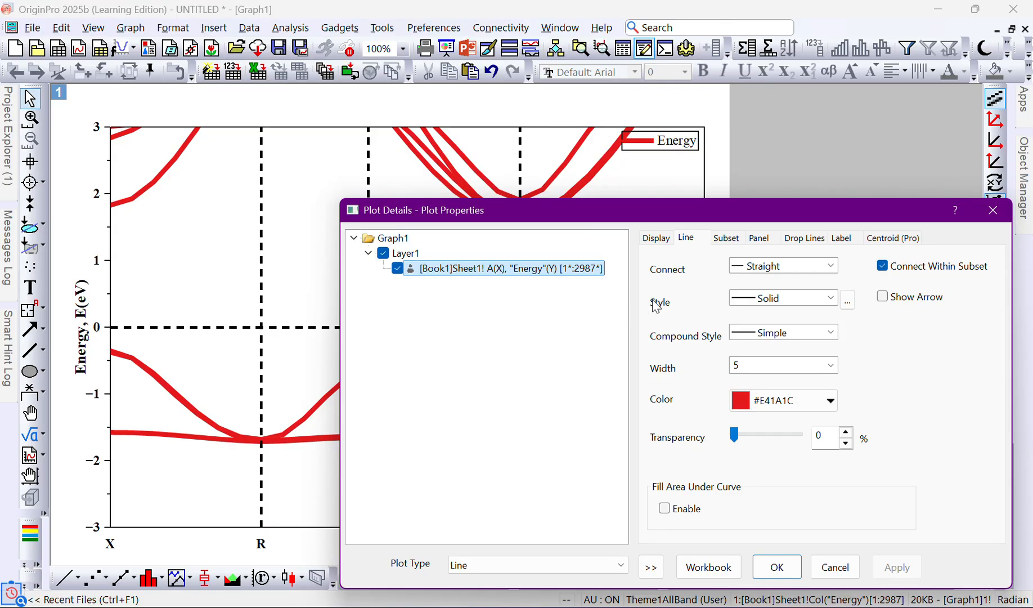
{"action": "left_click_drag", "start_coordinate": [561, 217], "coordinate": [475, 157]}
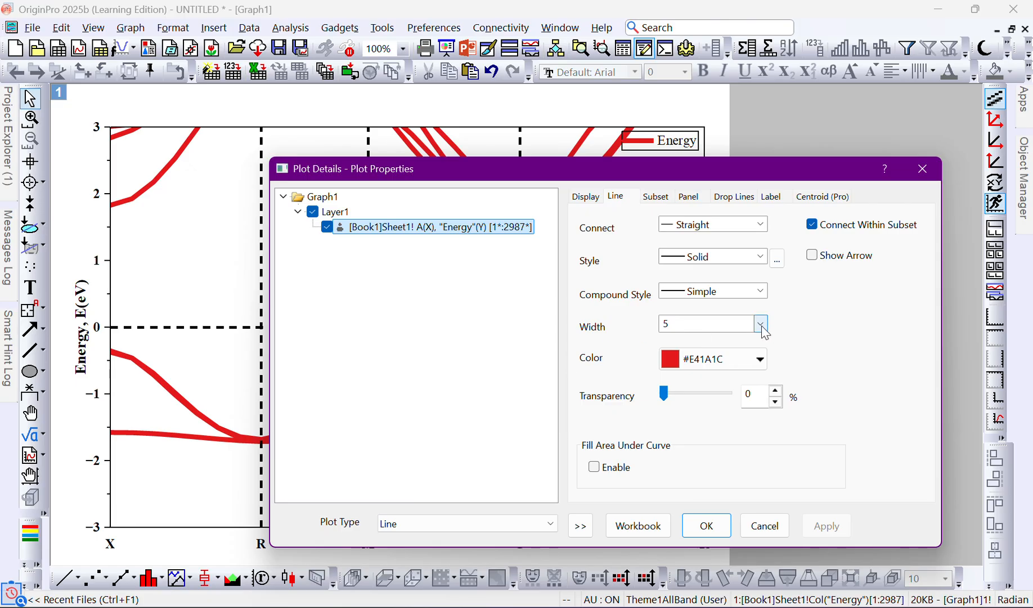
{"action": "left_click", "coordinate": [698, 360]}
{"action": "left_click", "coordinate": [833, 355]}
{"action": "left_click", "coordinate": [769, 358]}
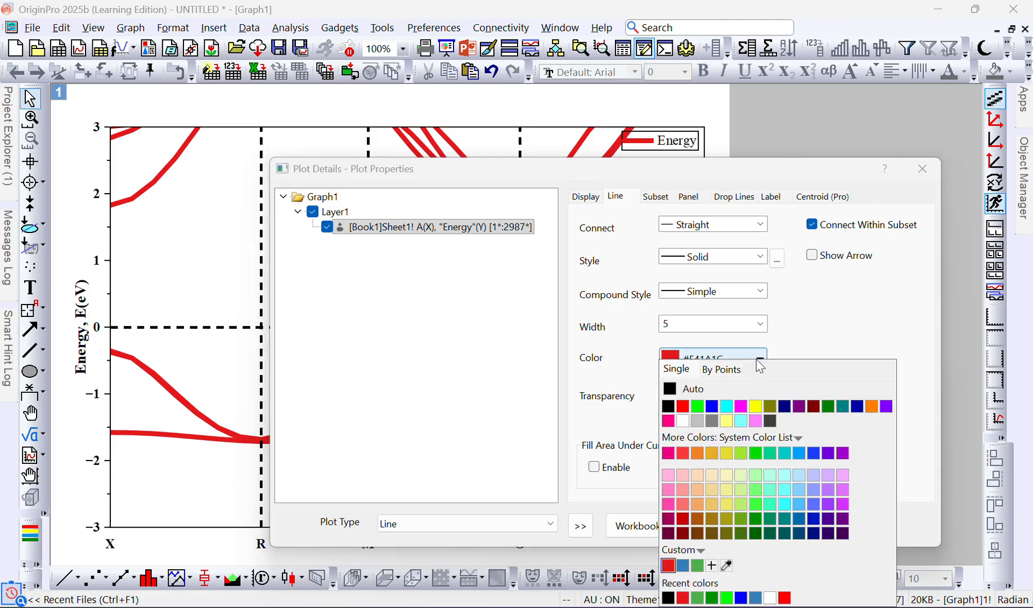
{"action": "left_click", "coordinate": [714, 409]}
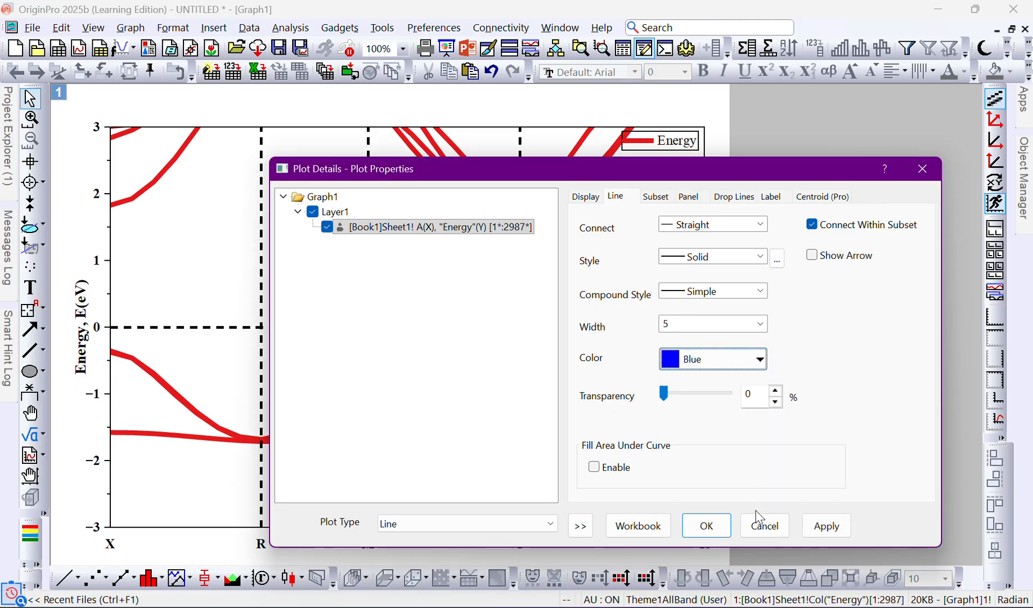
{"action": "left_click", "coordinate": [822, 525]}
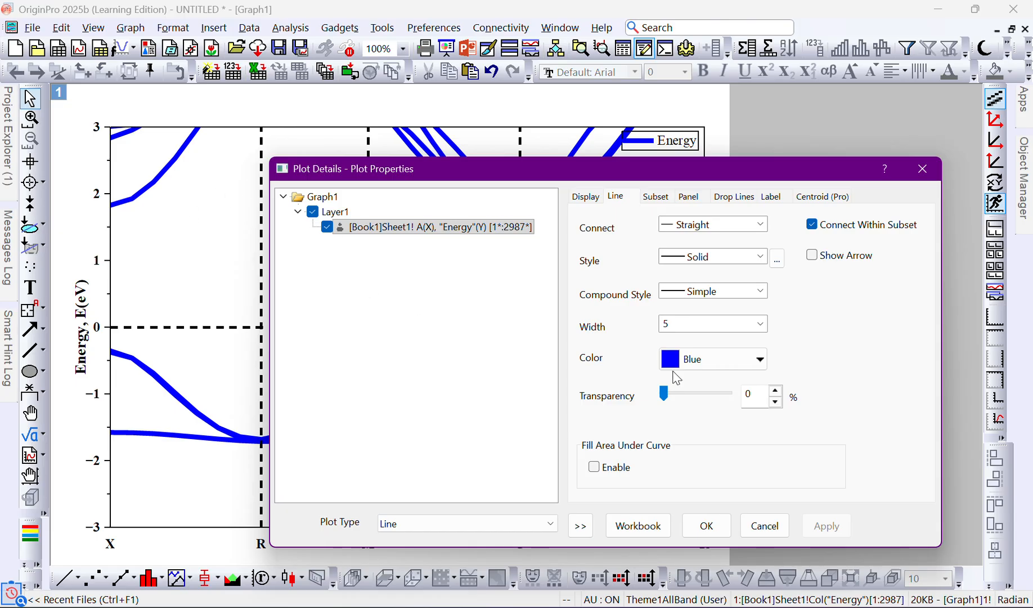
Examine the Energy plot's subset, panel, drop line and label settings, and close Plot Details.
{"action": "left_click", "coordinate": [579, 203]}
{"action": "left_click", "coordinate": [657, 197]}
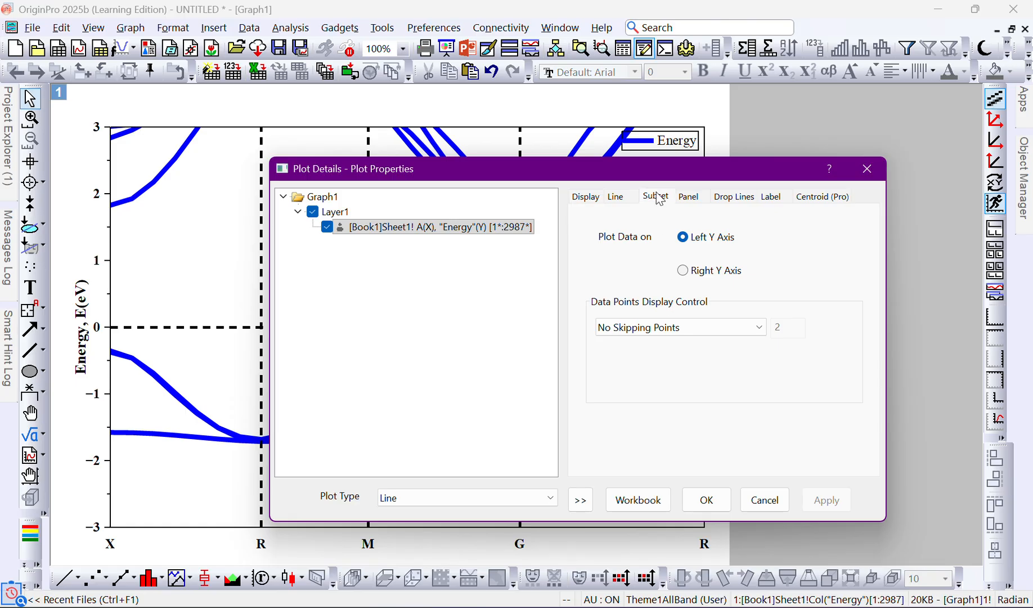
{"action": "left_click", "coordinate": [701, 196]}
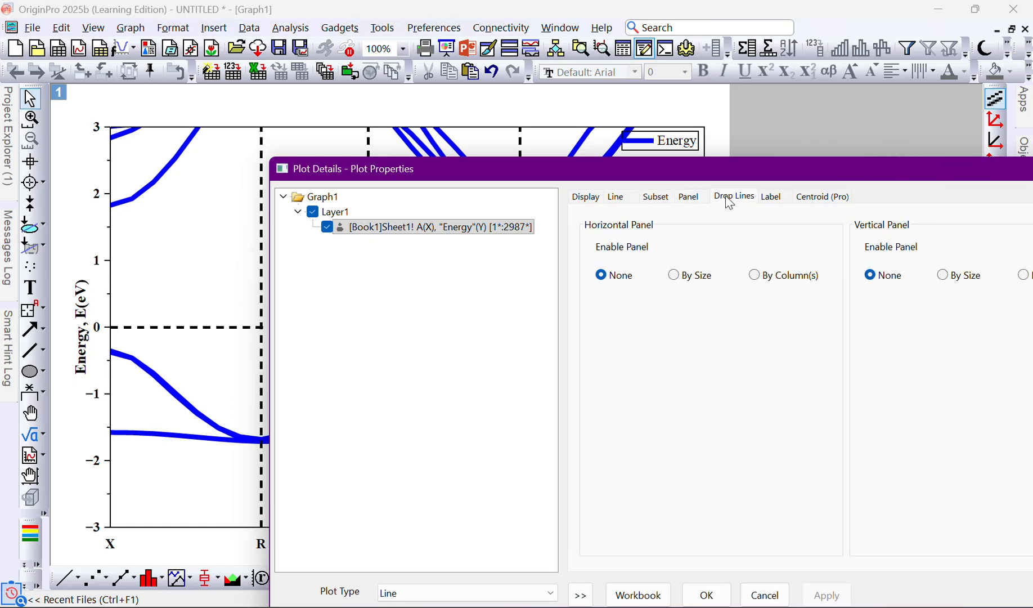
{"action": "left_click", "coordinate": [730, 200]}
{"action": "left_click", "coordinate": [772, 197]}
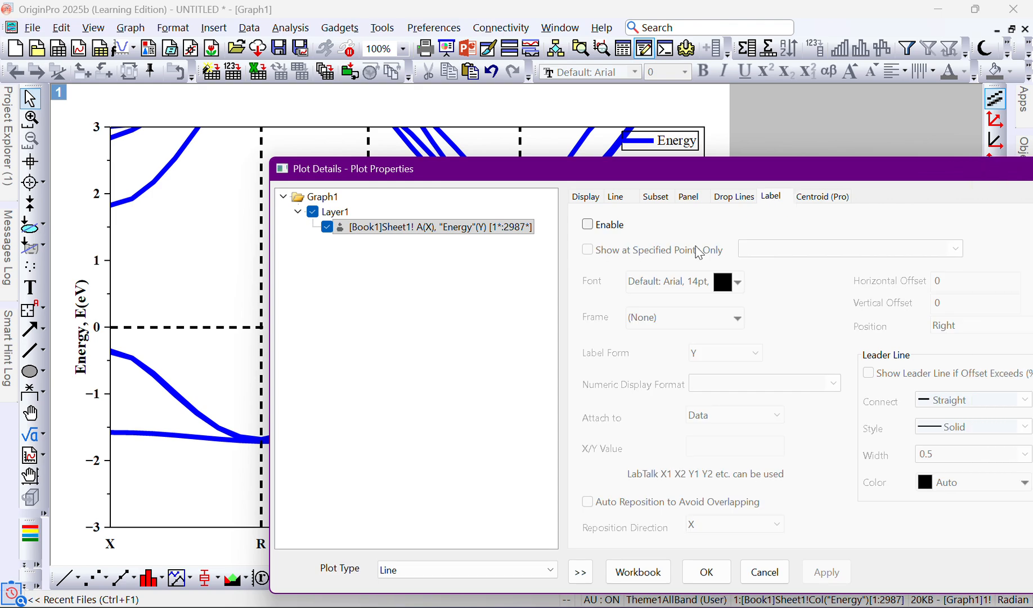
{"action": "left_click", "coordinate": [588, 225]}
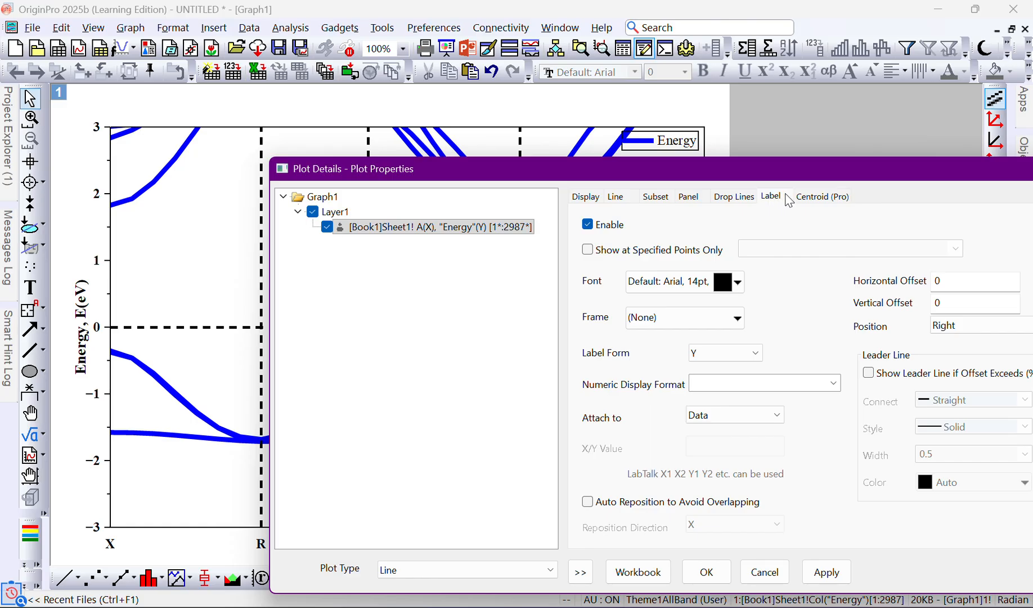
{"action": "left_click", "coordinate": [820, 197]}
{"action": "left_click", "coordinate": [741, 198]}
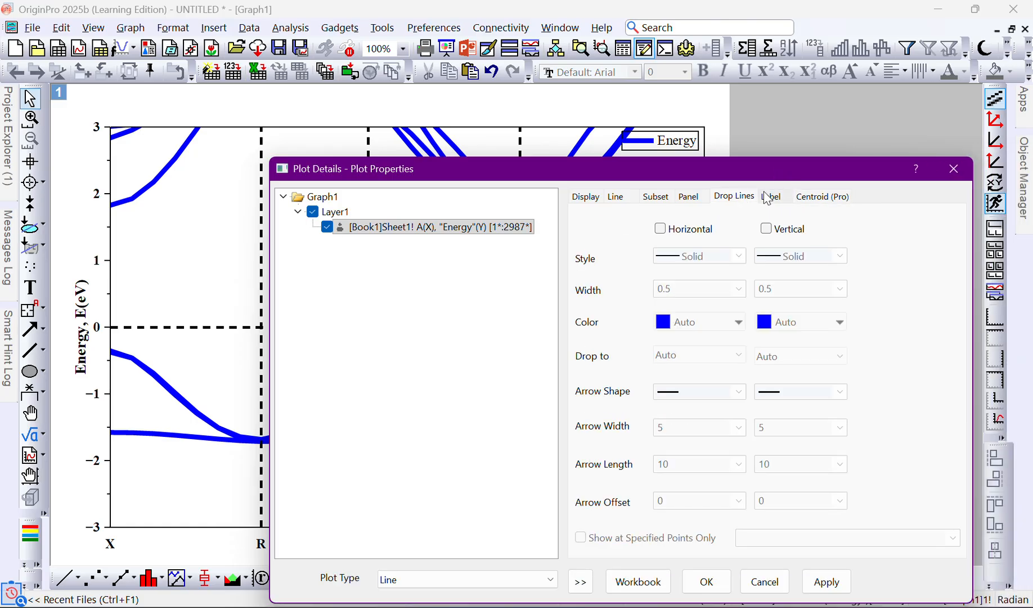
{"action": "left_click", "coordinate": [770, 197]}
{"action": "left_click", "coordinate": [588, 224]}
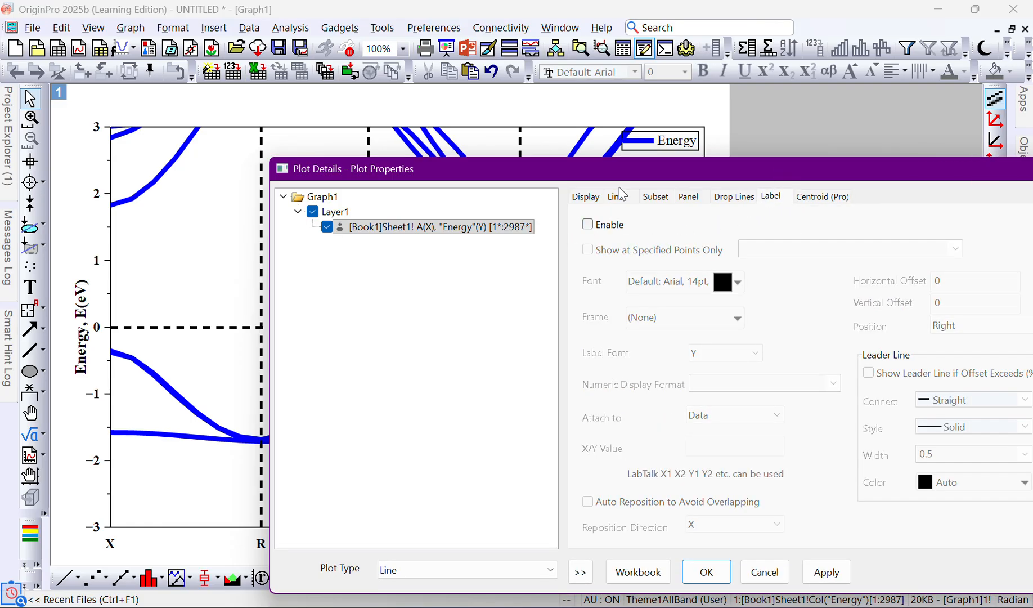
{"action": "left_click_drag", "start_coordinate": [615, 176], "coordinate": [440, 138]}
{"action": "left_click", "coordinate": [927, 131]}
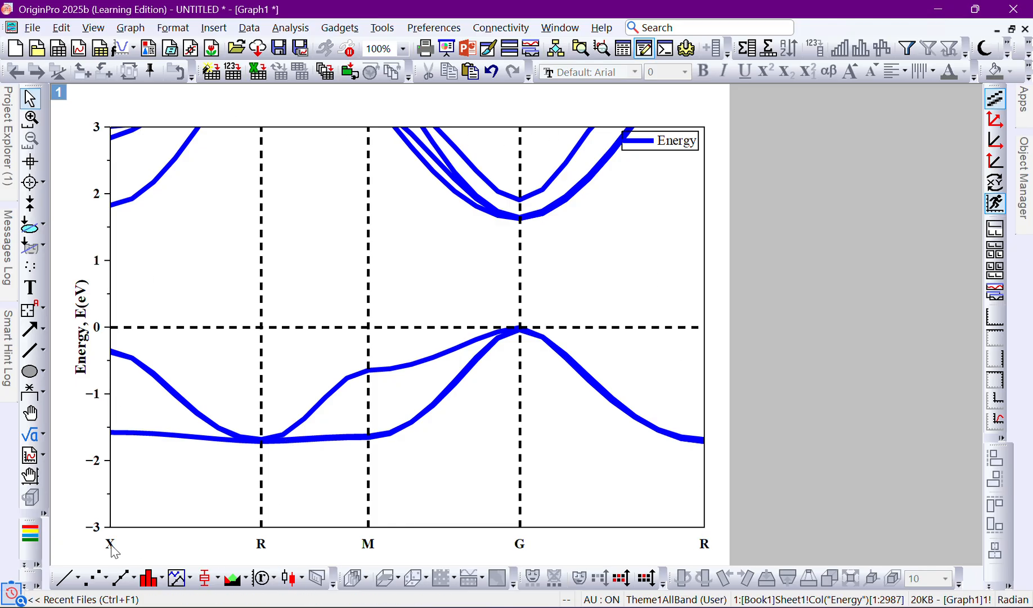
{"action": "left_click", "coordinate": [994, 383]}
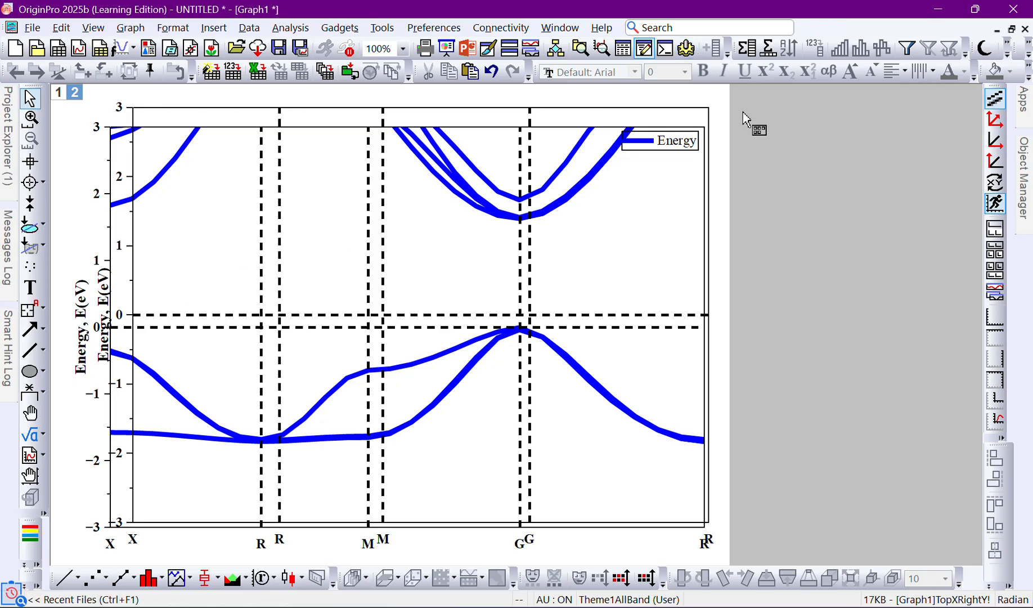
{"action": "left_click", "coordinate": [709, 107]}
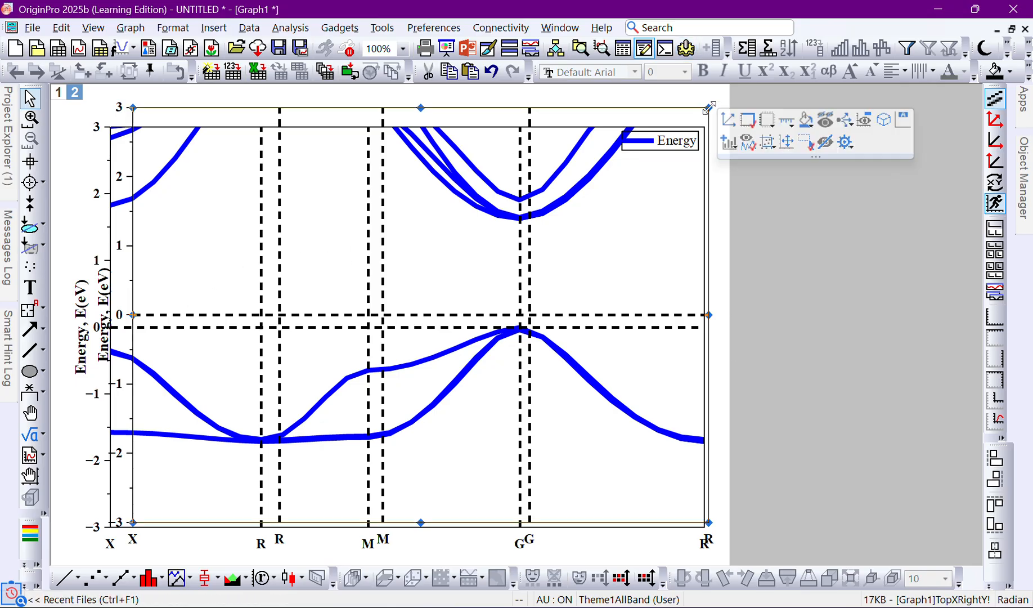
{"action": "key", "text": "Delete"}
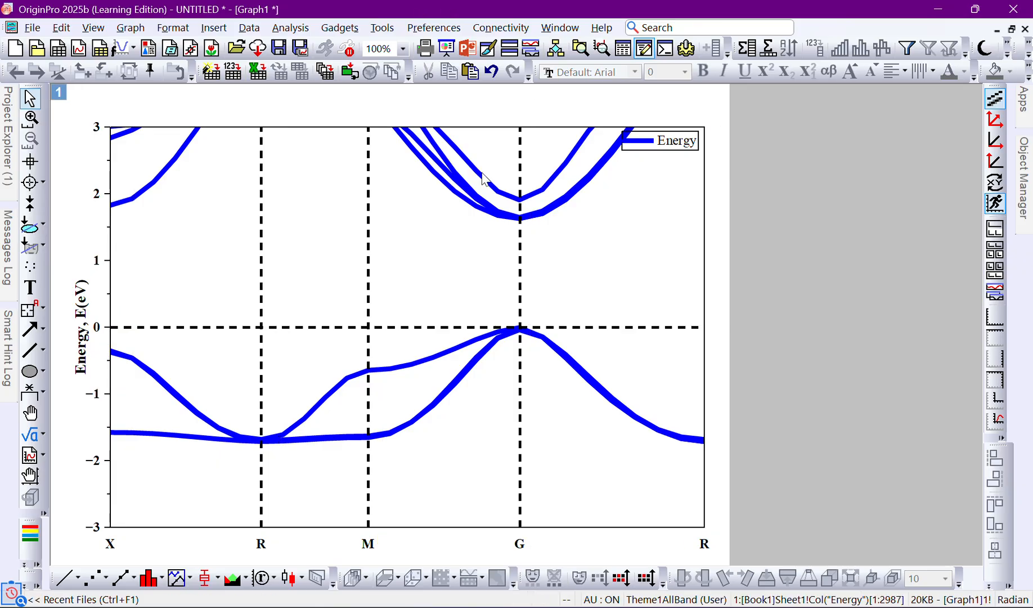
Select the graph's layer frame and open the properties of Layer1.
{"action": "left_click", "coordinate": [705, 223]}
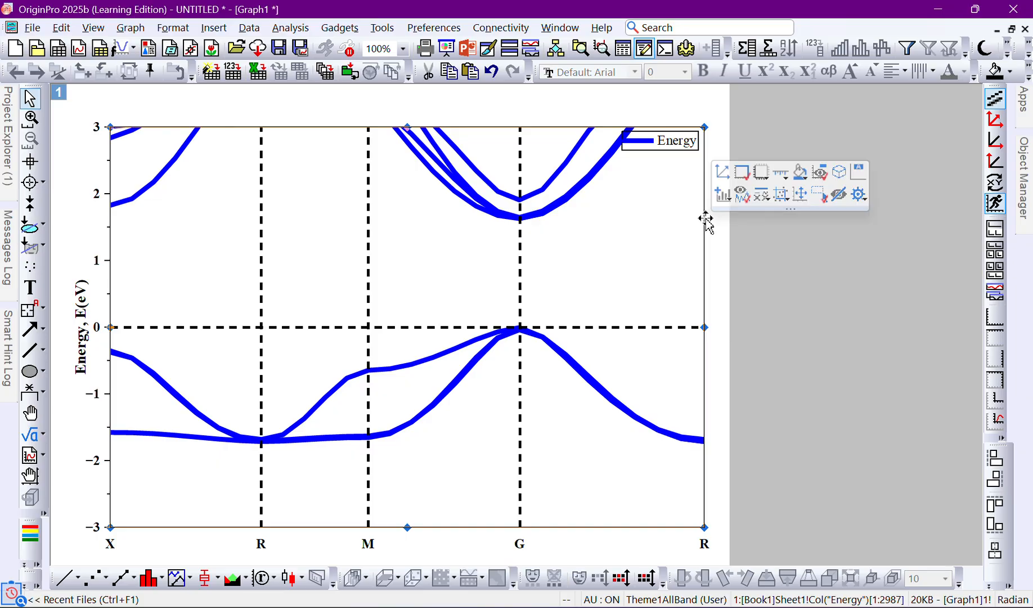
{"action": "left_click", "coordinate": [859, 194]}
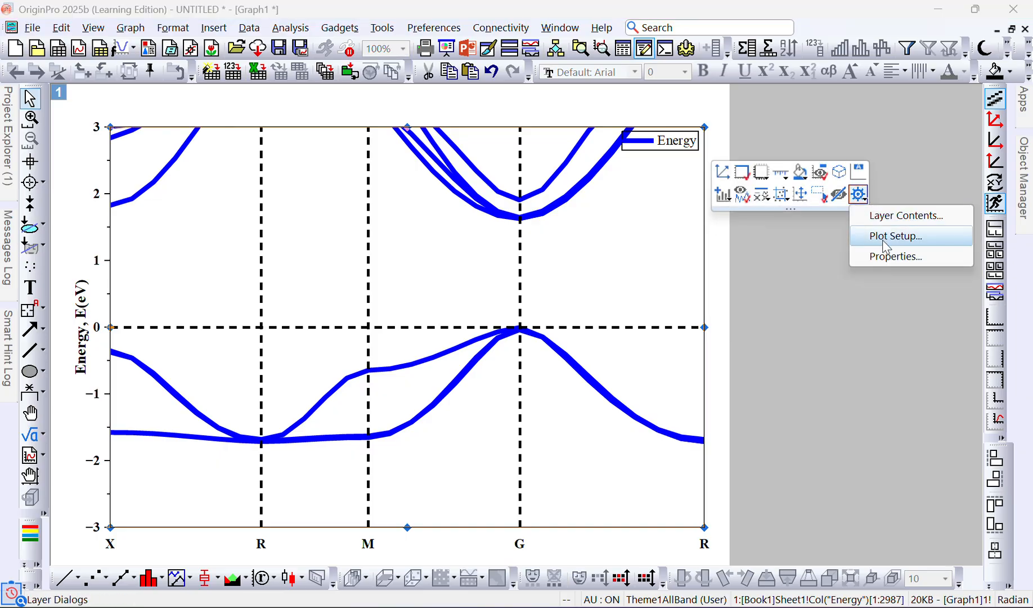
{"action": "left_click", "coordinate": [895, 256]}
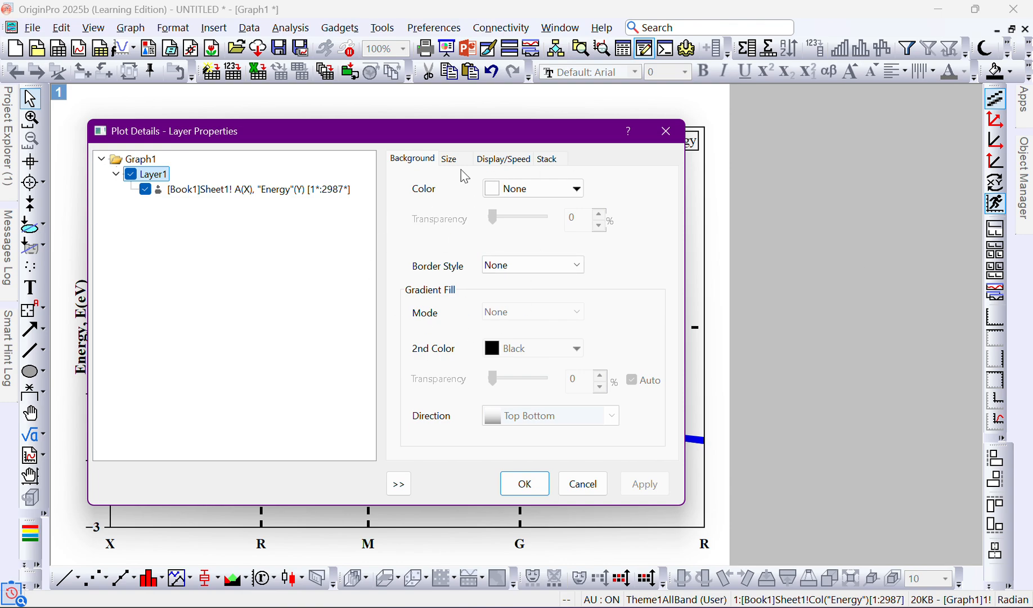
Try a red and a white background color for Layer1, and set the background back to None.
{"action": "left_click", "coordinate": [487, 191]}
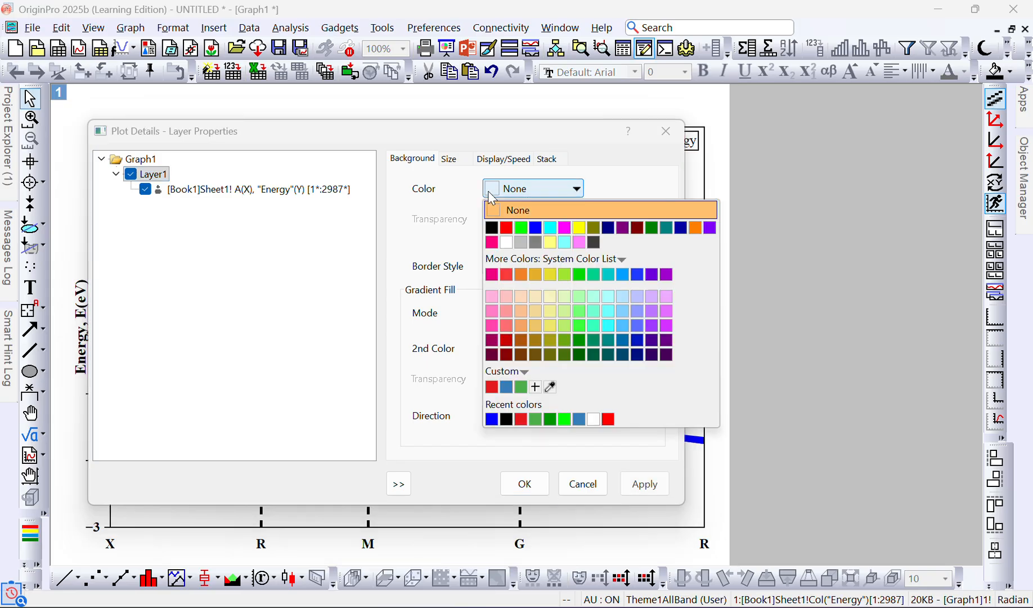
{"action": "left_click", "coordinate": [503, 238]}
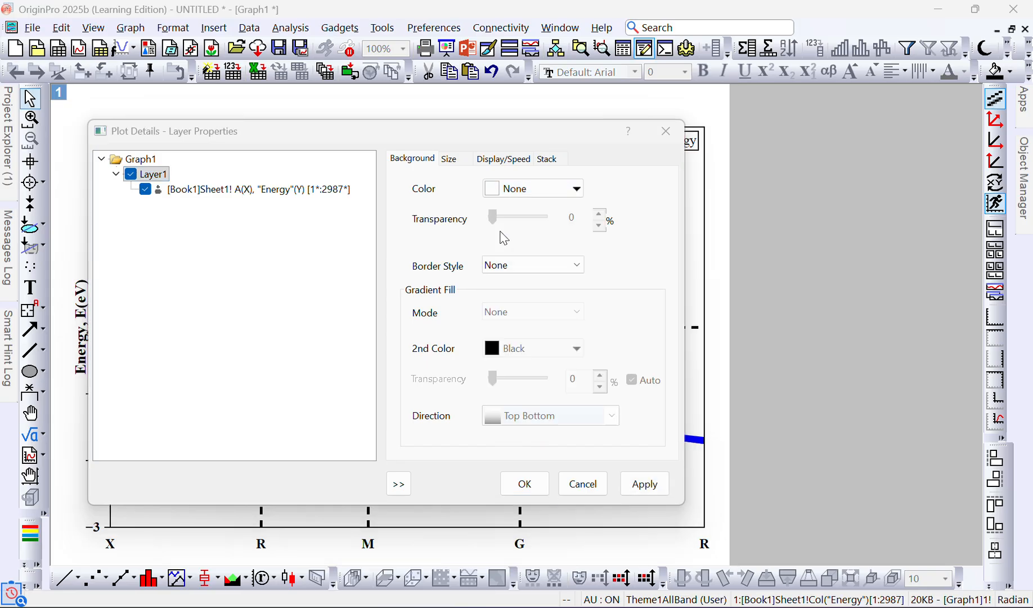
{"action": "left_click", "coordinate": [647, 484]}
{"action": "left_click", "coordinate": [529, 188]}
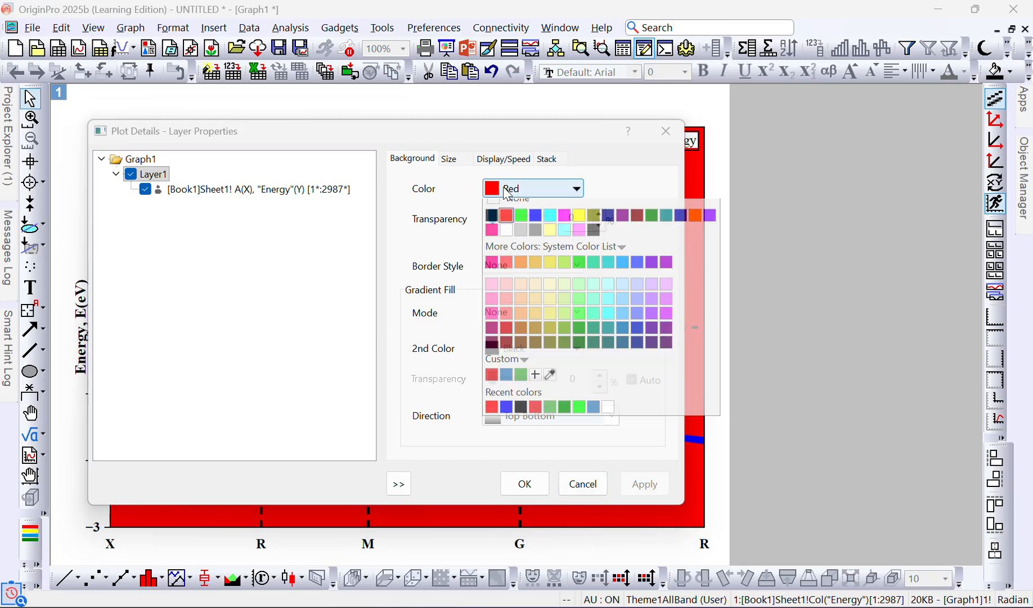
{"action": "scroll", "coordinate": [504, 208], "scroll_direction": "up", "scroll_amount": 1}
{"action": "left_click", "coordinate": [500, 212]}
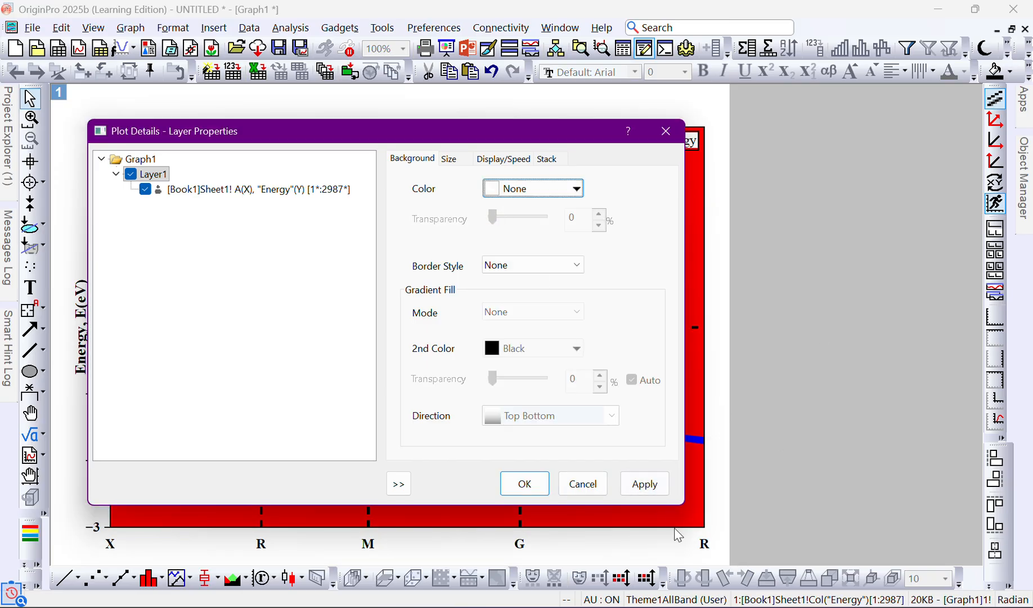
{"action": "left_click", "coordinate": [656, 485]}
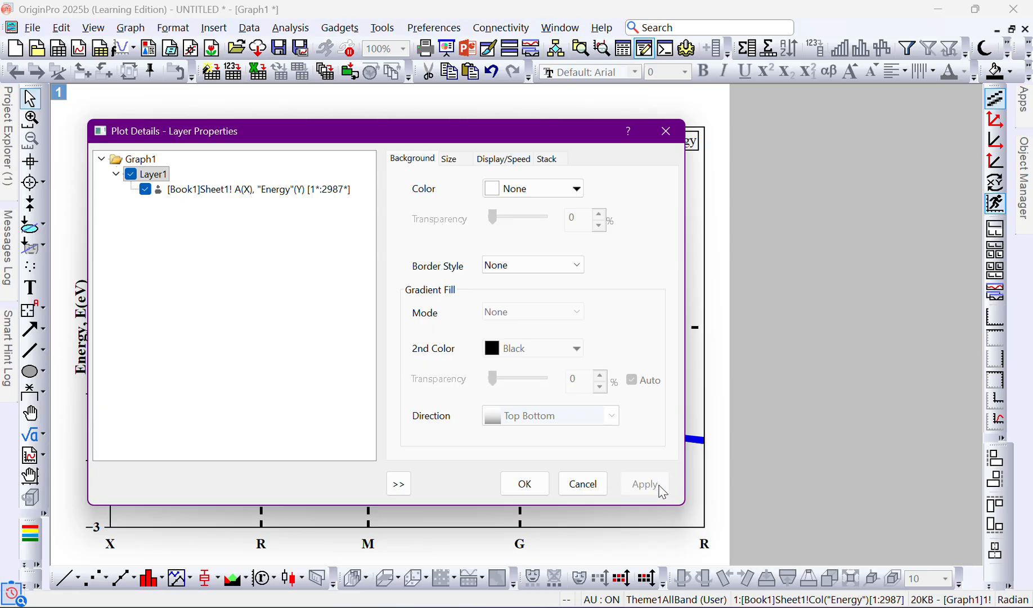
{"action": "left_click", "coordinate": [523, 191]}
{"action": "left_click", "coordinate": [509, 227]}
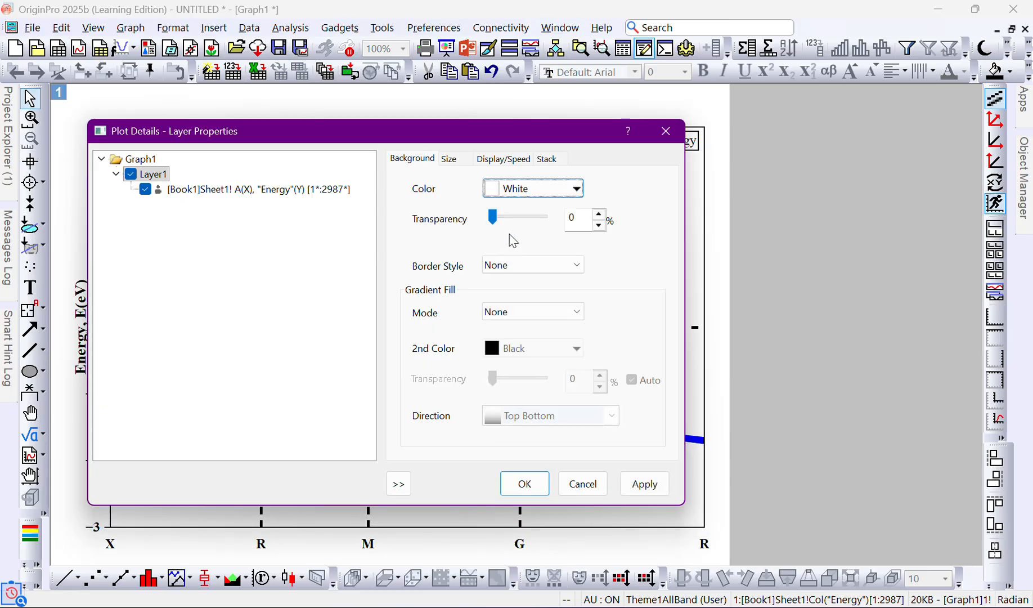
{"action": "left_click", "coordinate": [527, 193]}
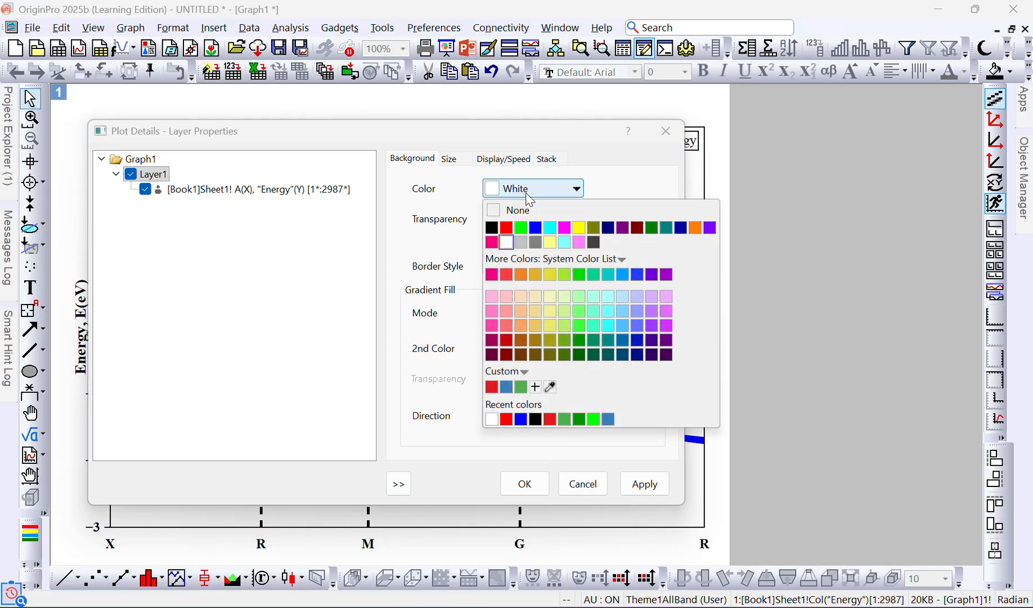
{"action": "left_click", "coordinate": [512, 209]}
Set the Left and Top position of Layer1's area to 5 % of page each, and apply it.
{"action": "left_click", "coordinate": [449, 160]}
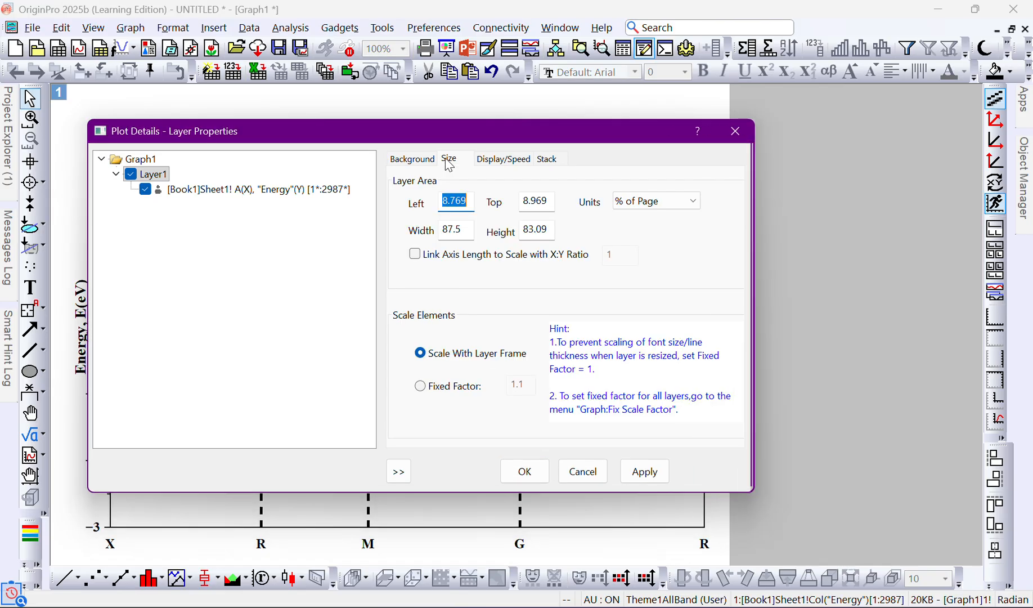
{"action": "left_click_drag", "start_coordinate": [543, 142], "coordinate": [757, 130]}
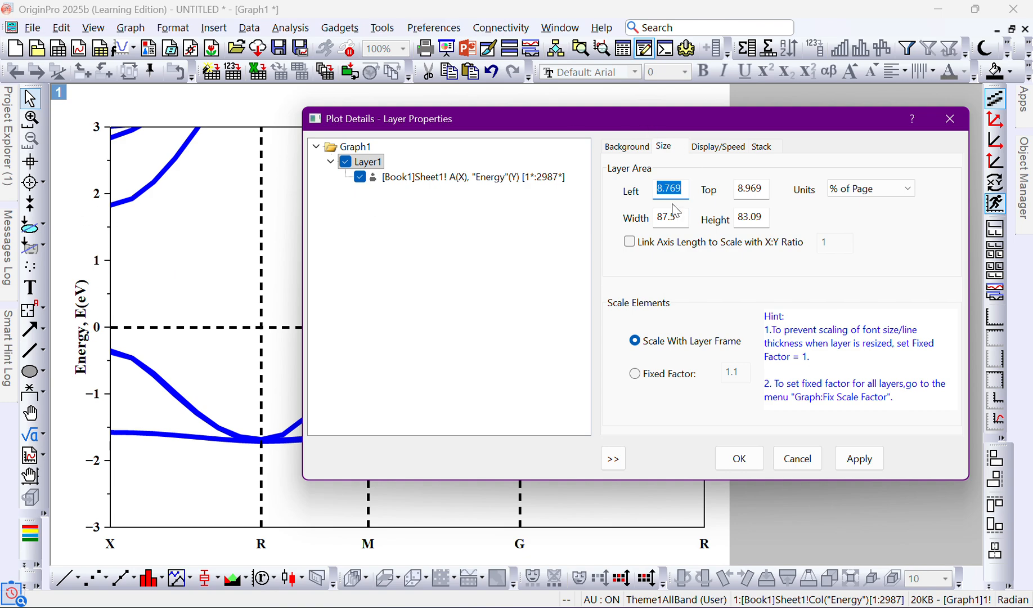
{"action": "type", "text": "5"}
{"action": "key", "text": "Tab"}
{"action": "type", "text": "5"}
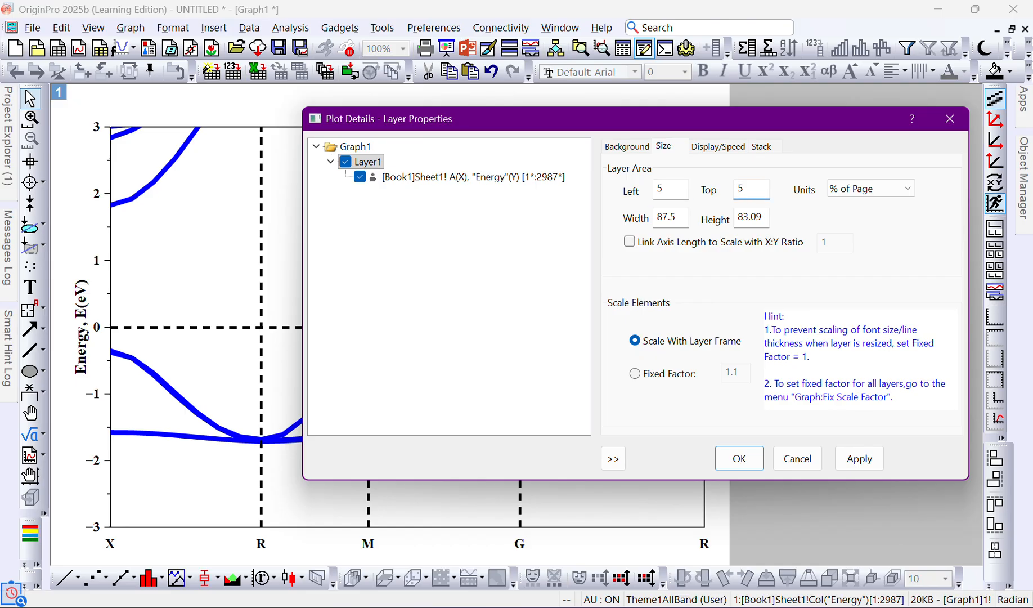
{"action": "left_click", "coordinate": [850, 466]}
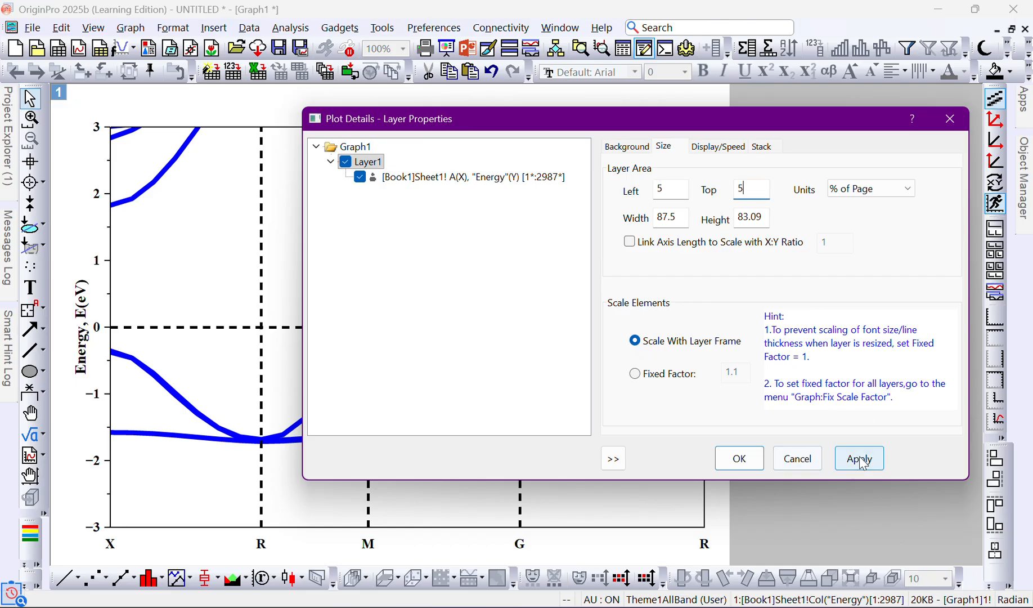
Examine Layer1's area size, display/speed and stack settings, and close the layer properties.
{"action": "double_click", "coordinate": [670, 187]}
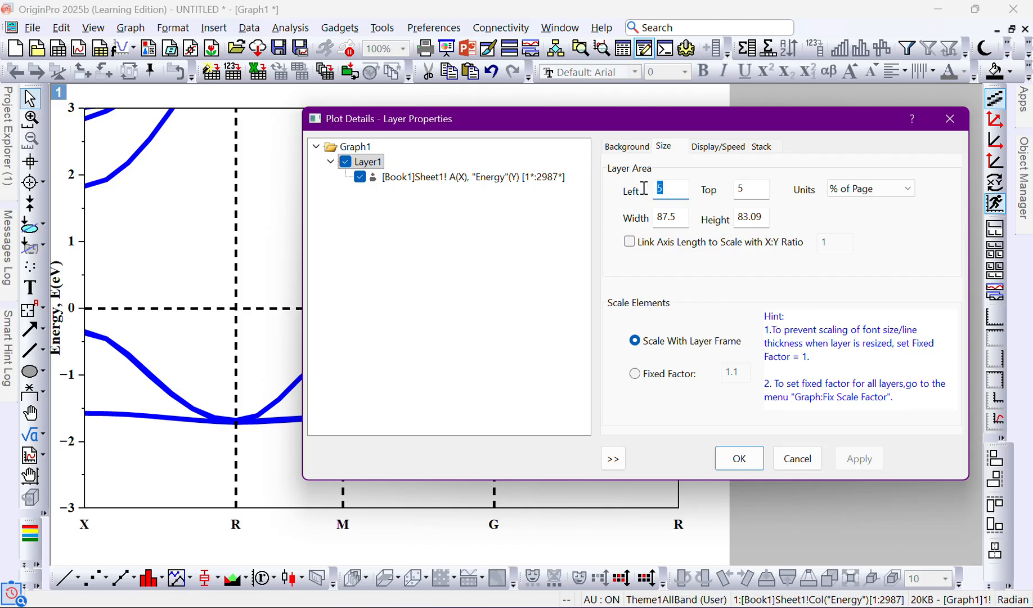
{"action": "double_click", "coordinate": [683, 218]}
{"action": "left_click", "coordinate": [674, 215]}
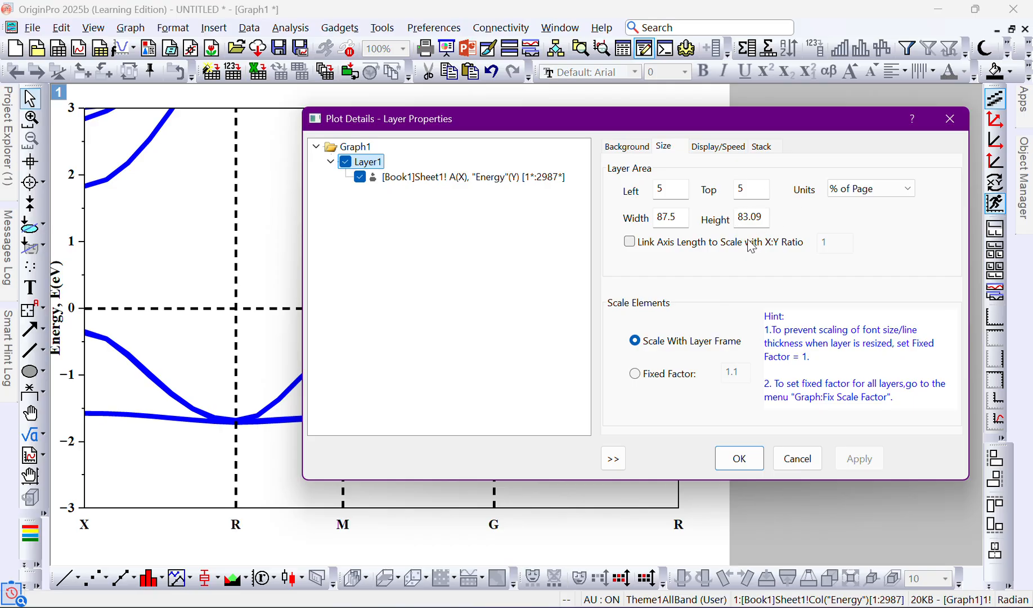
{"action": "left_click", "coordinate": [718, 147]}
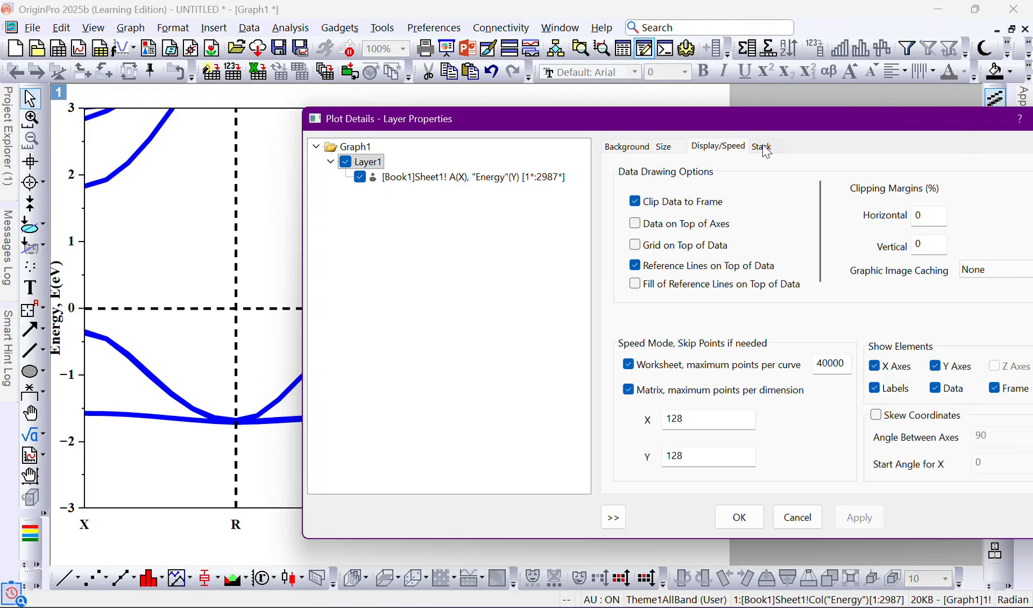
{"action": "left_click", "coordinate": [762, 147]}
{"action": "left_click", "coordinate": [1006, 119]}
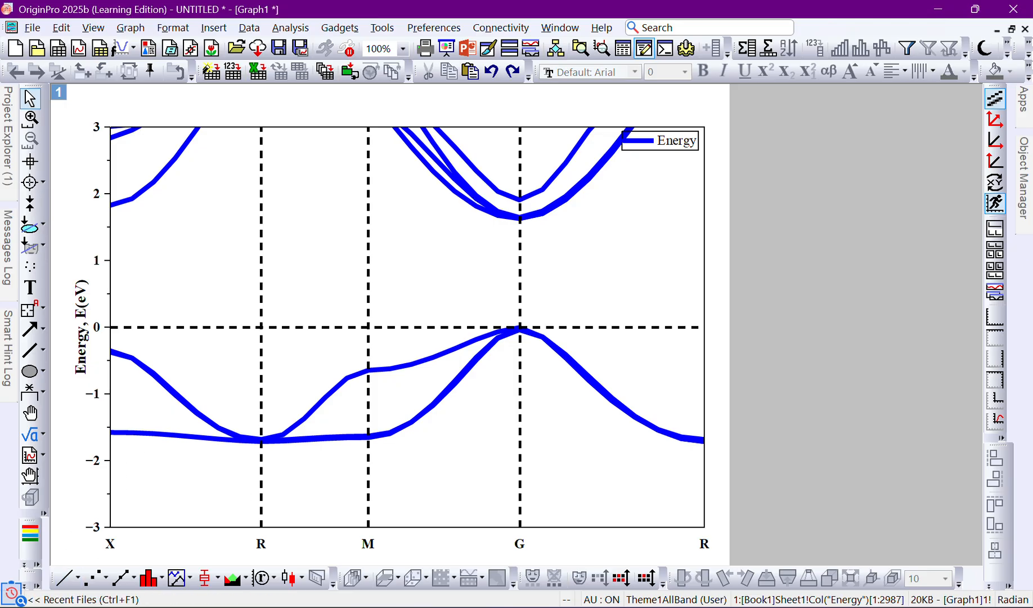
Add a text label reading ";alsdkfj" in the empty band gap area near the R line, above the zero energy line.
{"action": "left_click", "coordinate": [29, 287]}
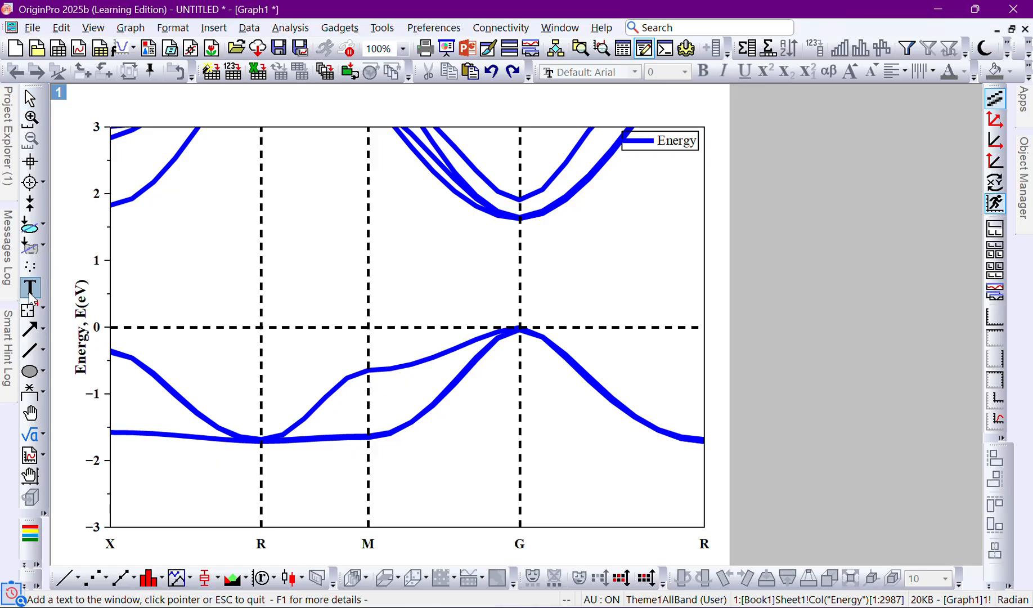
{"action": "left_click", "coordinate": [300, 224]}
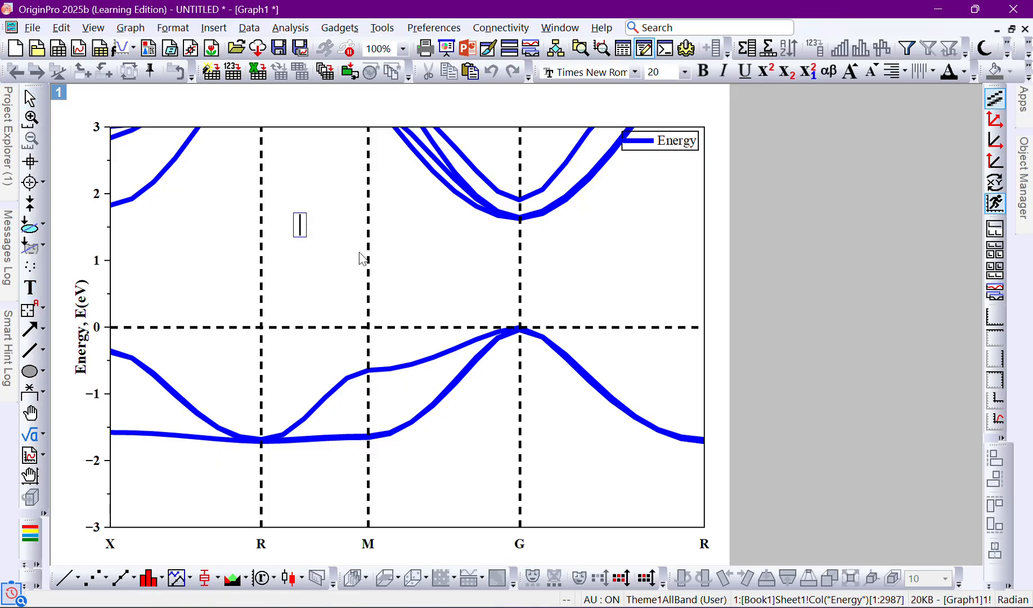
{"action": "type", "text": ";alsdkfj"}
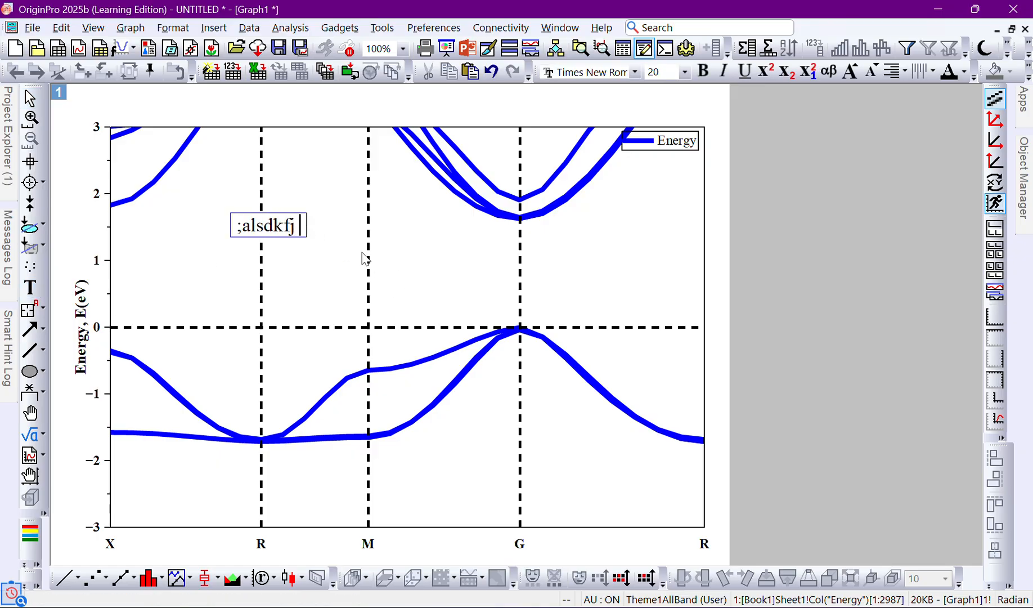
{"action": "left_click", "coordinate": [339, 268]}
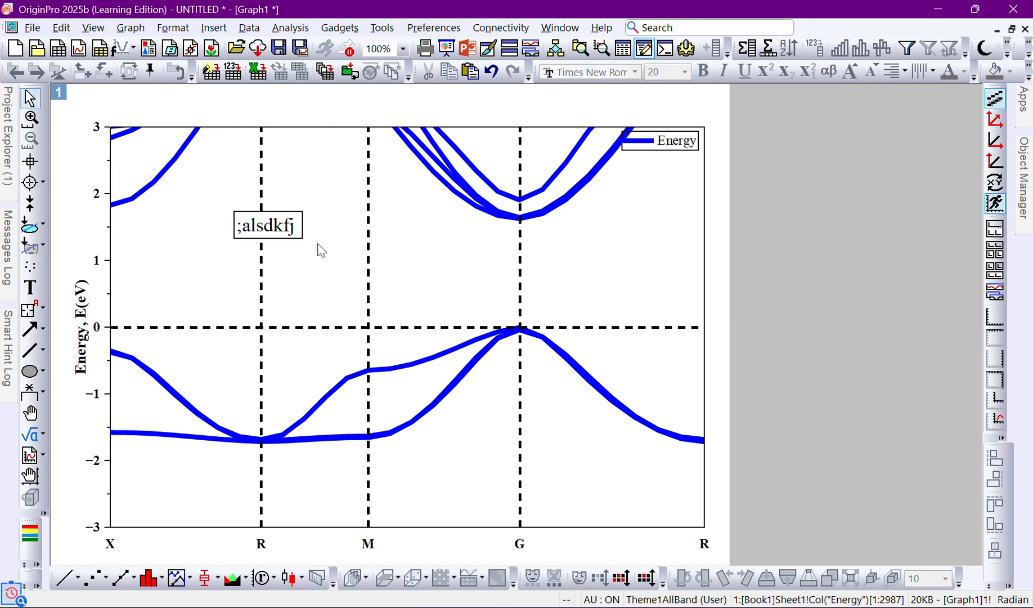
Set the font size of the ";alsdkfj" label to 24 and decrease it one increment to 23.
{"action": "left_click", "coordinate": [286, 232]}
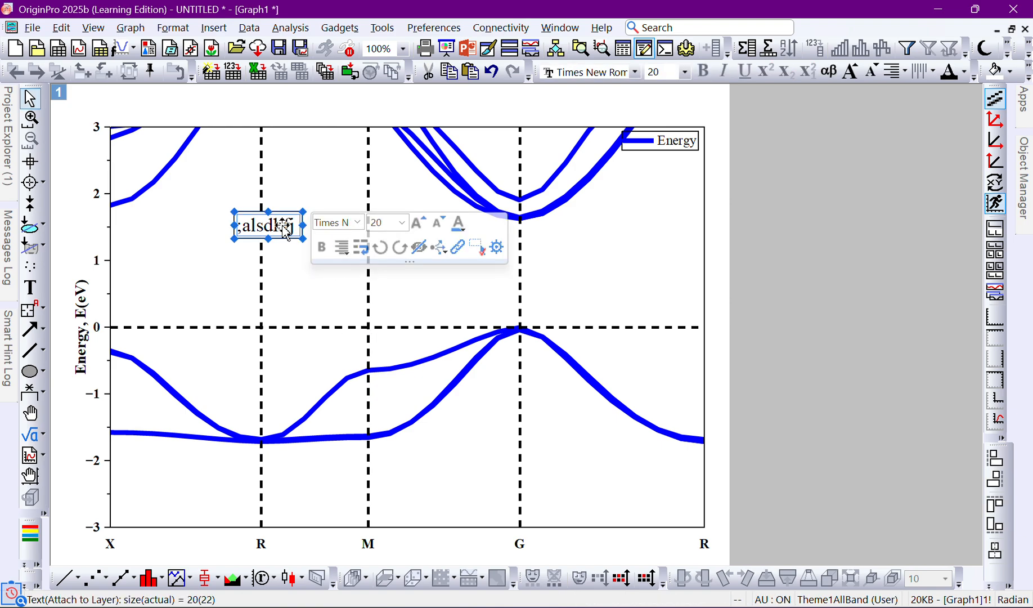
{"action": "left_click", "coordinate": [402, 222]}
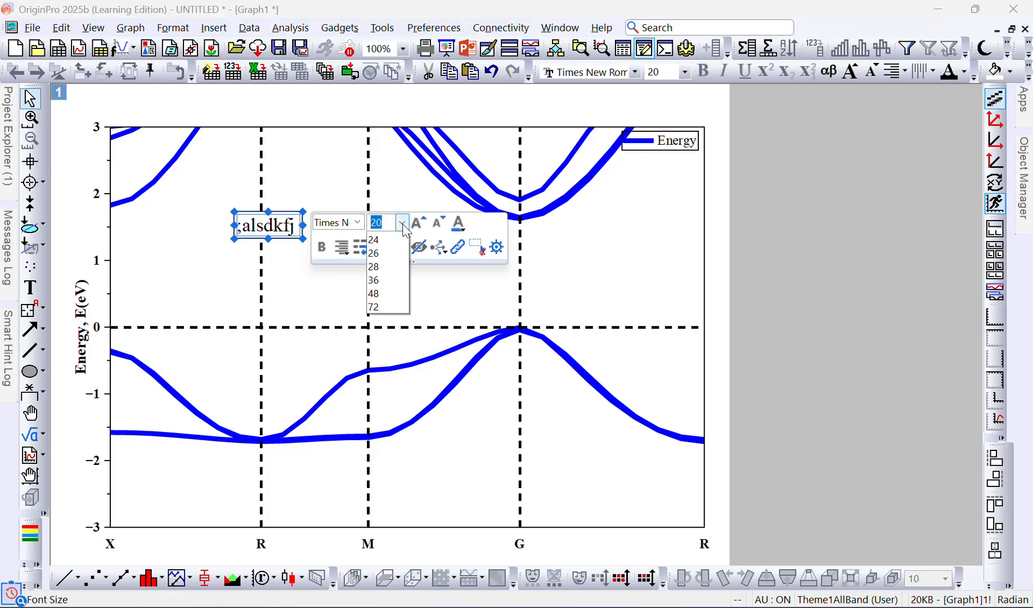
{"action": "left_click", "coordinate": [365, 377]}
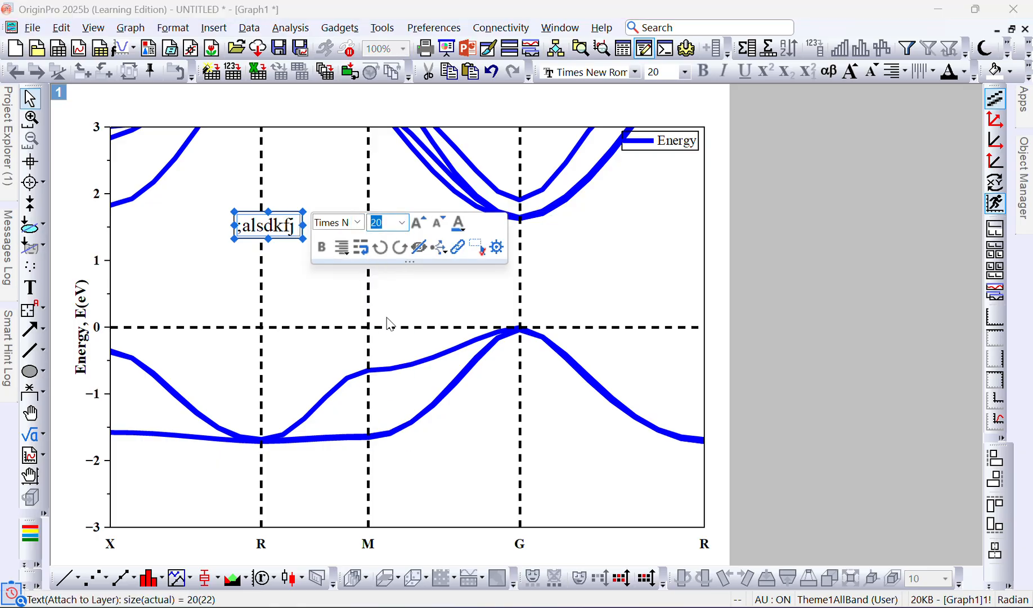
{"action": "left_click", "coordinate": [402, 223]}
{"action": "left_click", "coordinate": [284, 230]}
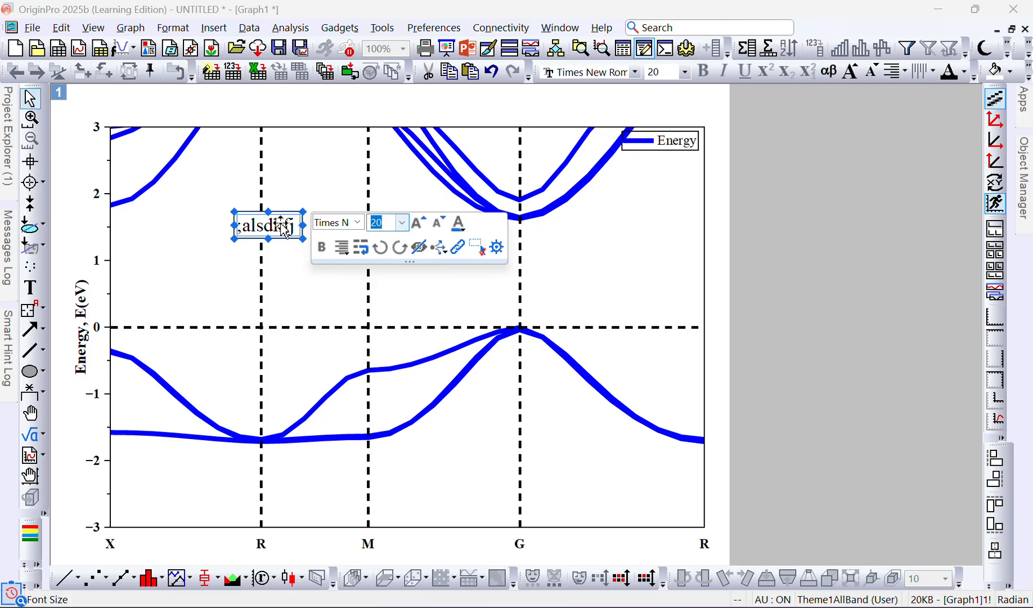
{"action": "left_click", "coordinate": [282, 224]}
{"action": "left_click", "coordinate": [272, 220]}
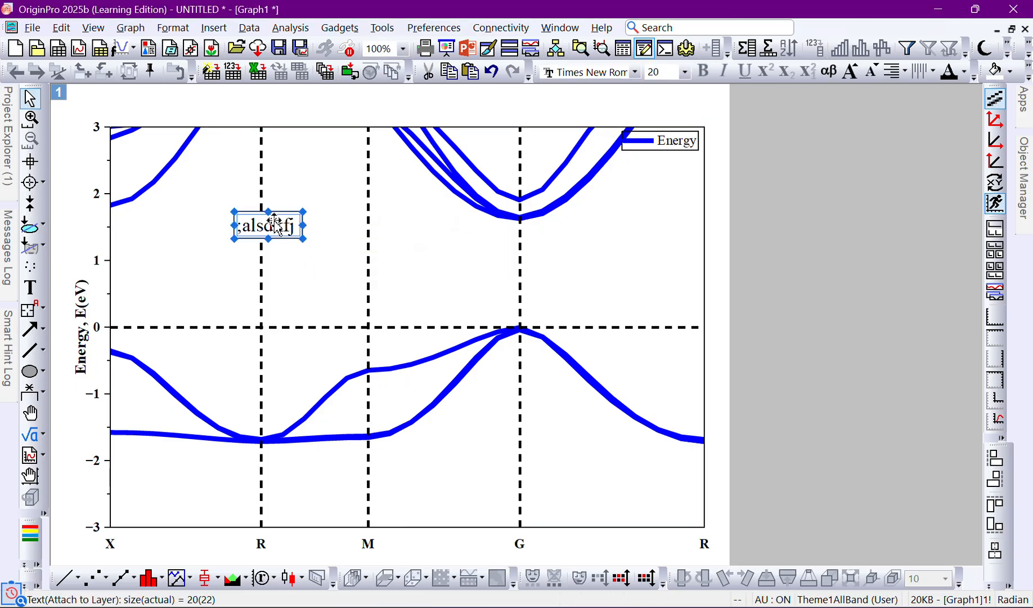
{"action": "left_click", "coordinate": [402, 222]}
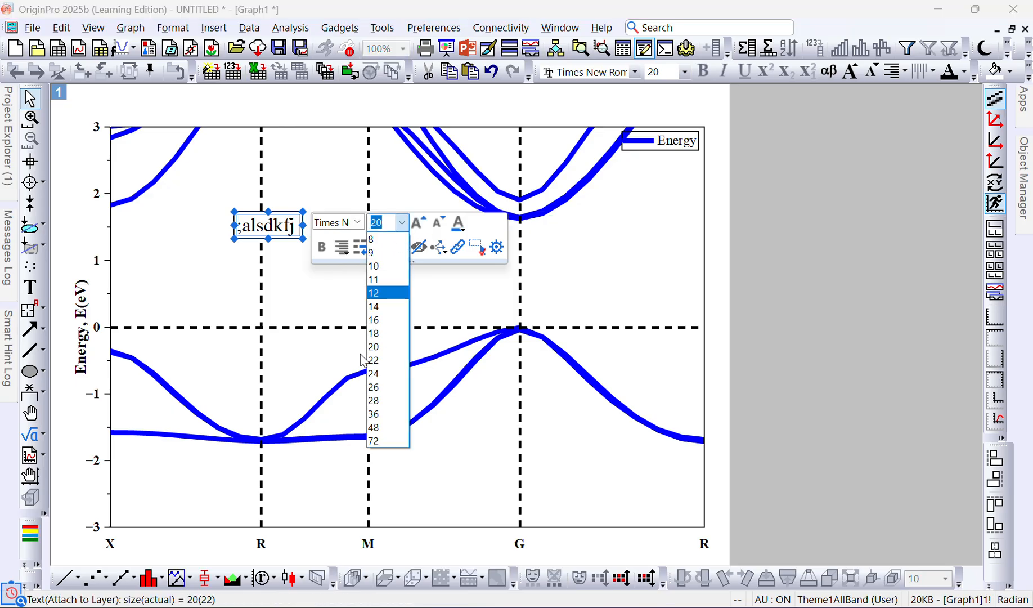
{"action": "left_click", "coordinate": [371, 376]}
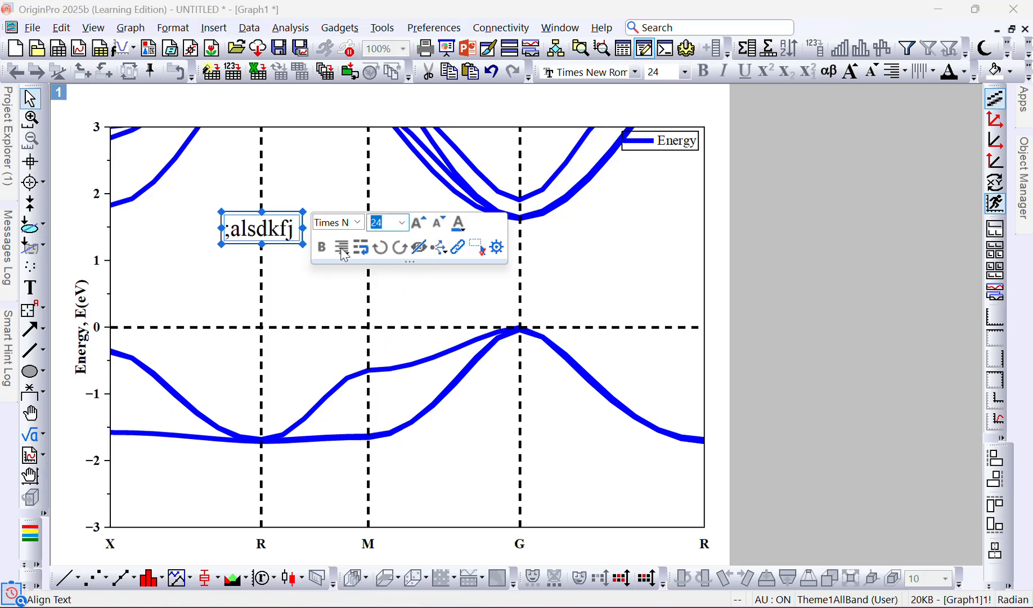
{"action": "left_click", "coordinate": [438, 224]}
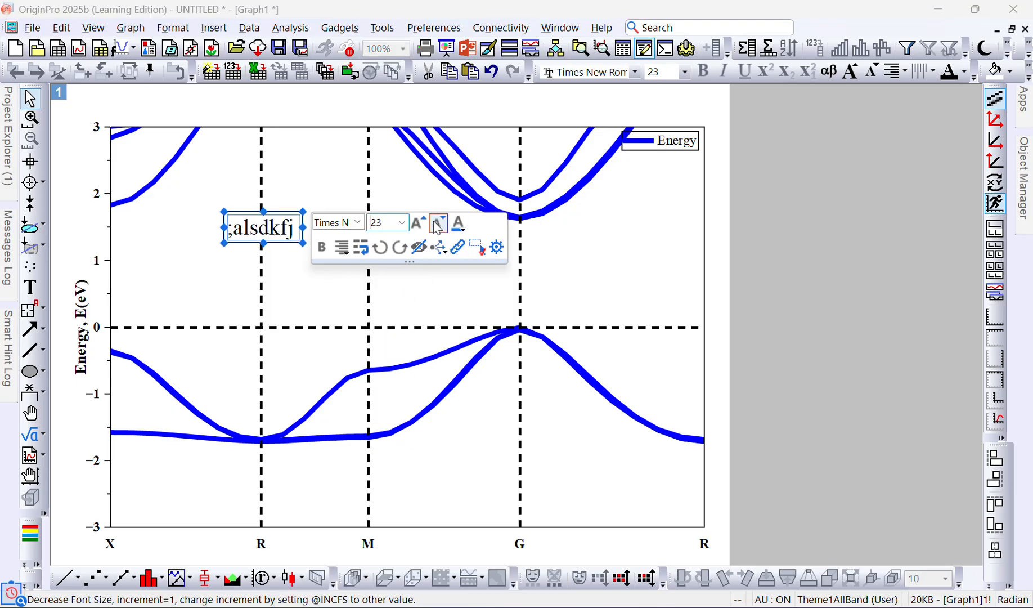
Check the alignment options of the ";alsdkfj" label and make its text bold.
{"action": "left_click", "coordinate": [342, 248]}
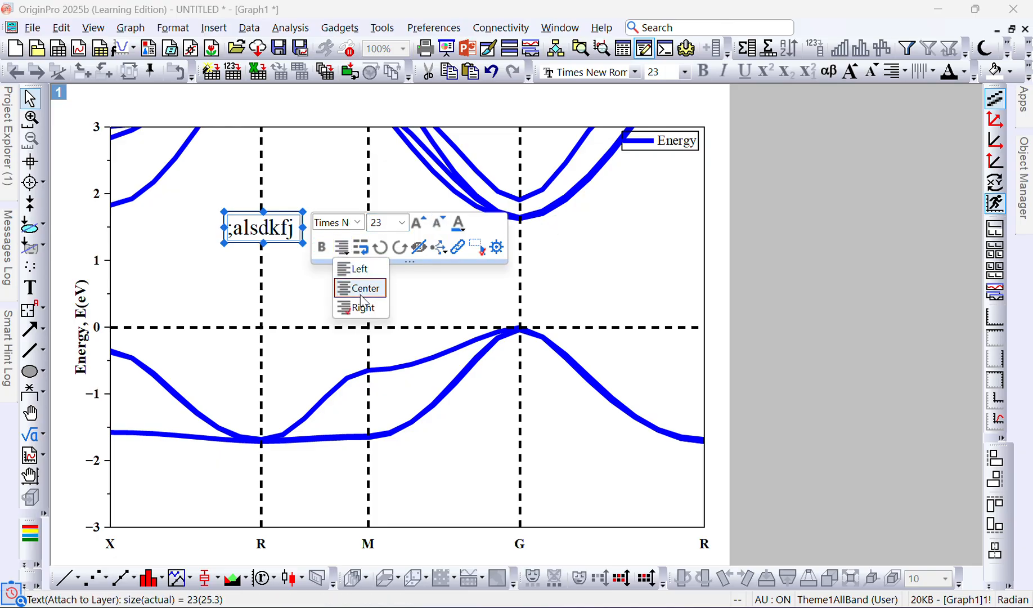
{"action": "left_click", "coordinate": [318, 250]}
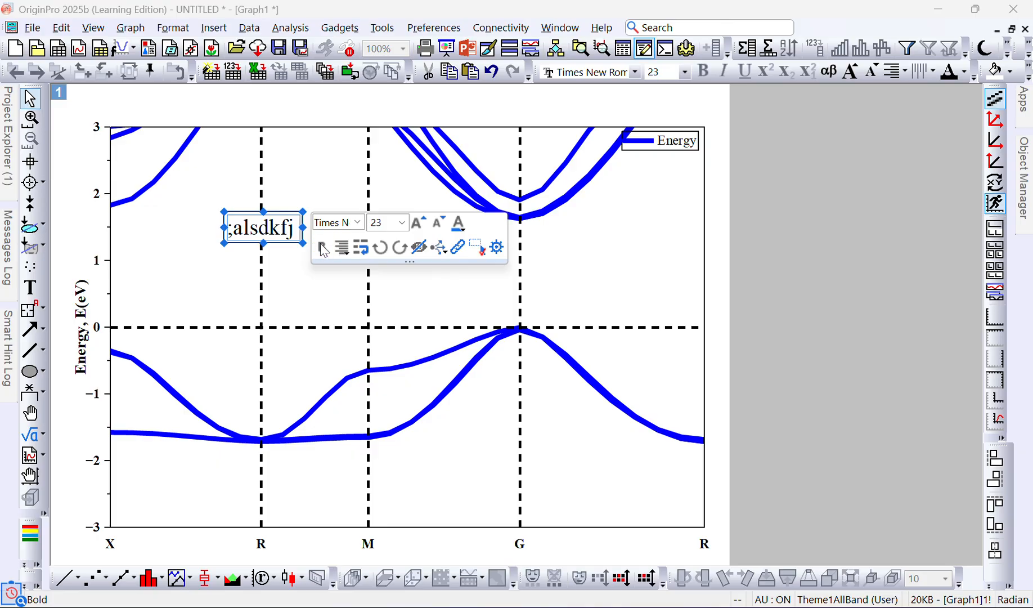
{"action": "left_click", "coordinate": [318, 250]}
Open the label's text properties and replace its content with x and a superscript 2, written as x\+(2).
{"action": "left_click", "coordinate": [495, 249]}
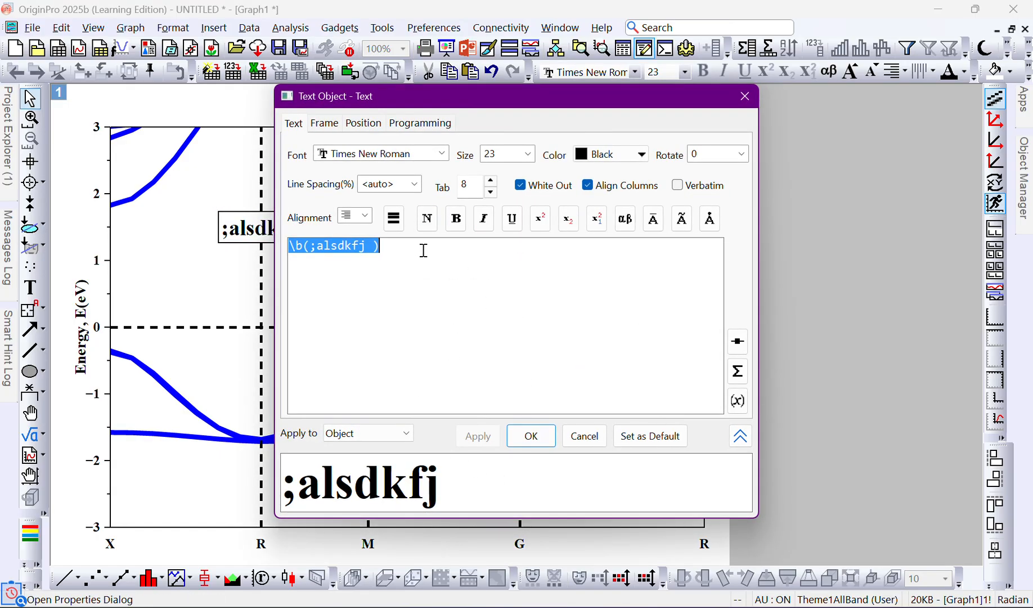
{"action": "left_click", "coordinate": [507, 266]}
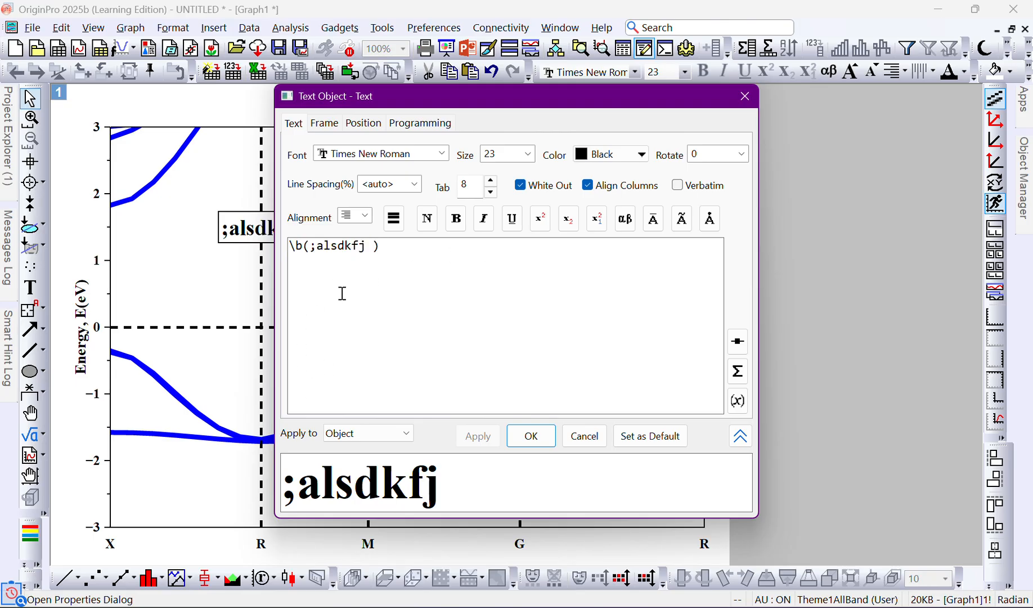
{"action": "left_click", "coordinate": [539, 220]}
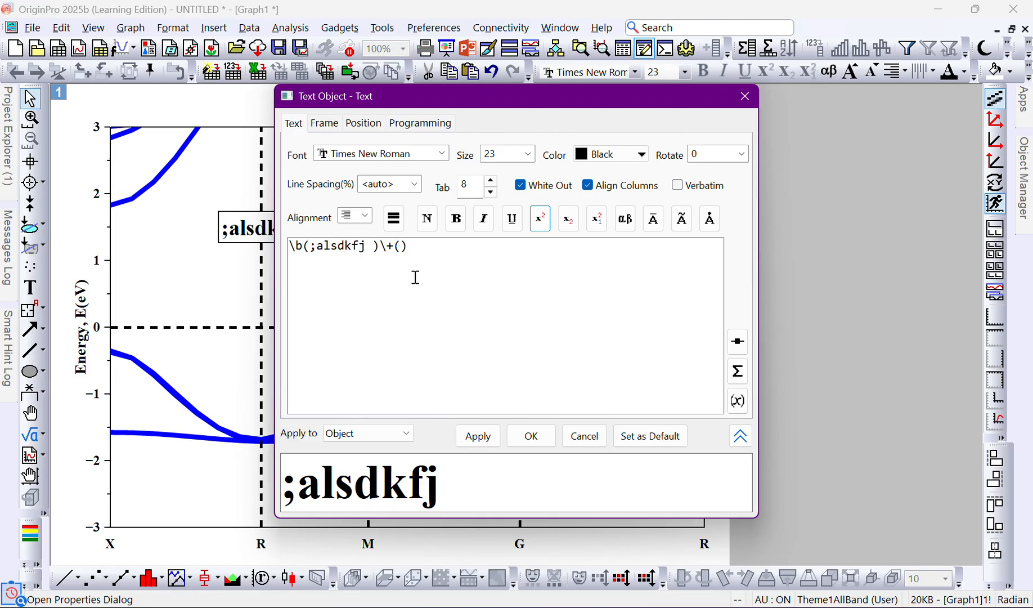
{"action": "key", "text": "ctrl+a"}
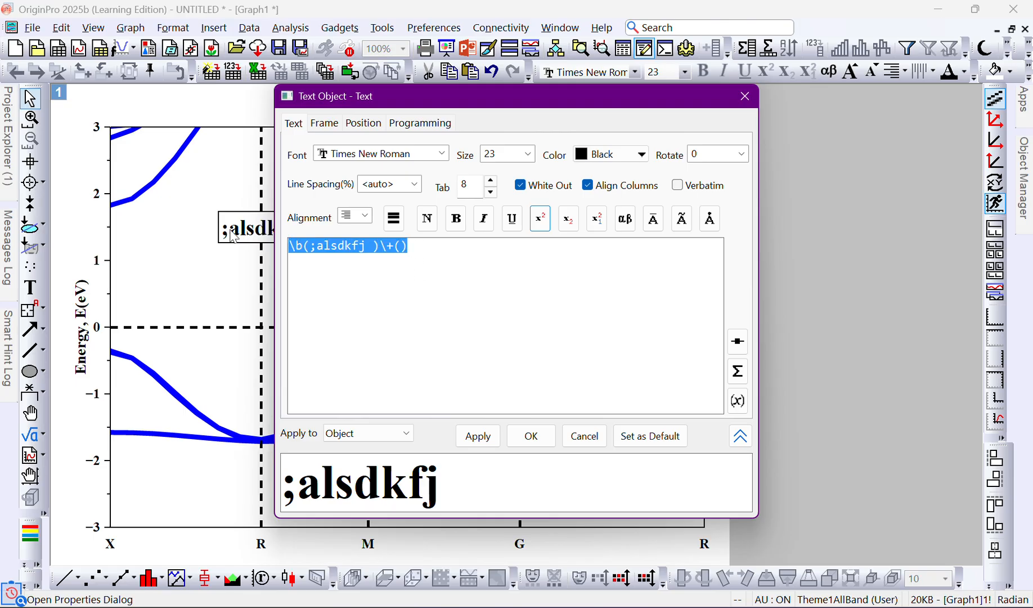
{"action": "type", "text": "x"}
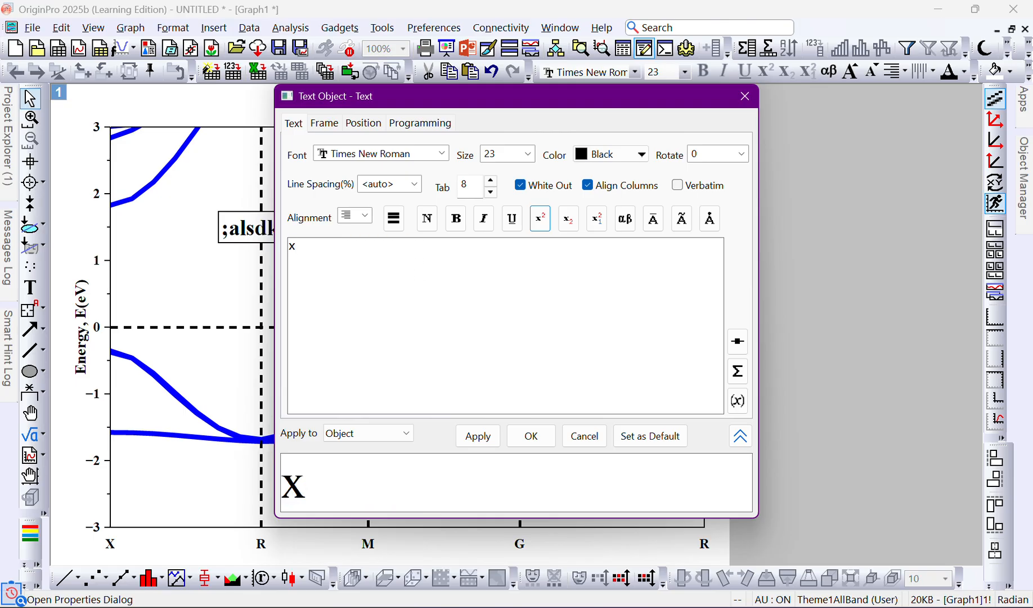
{"action": "left_click", "coordinate": [540, 219]}
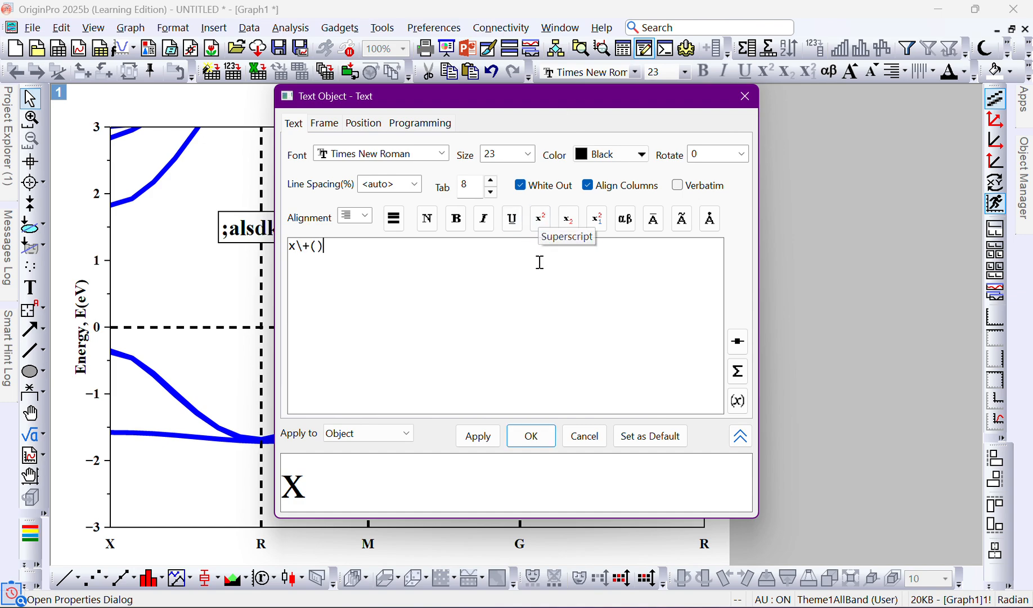
{"action": "type", "text": "2"}
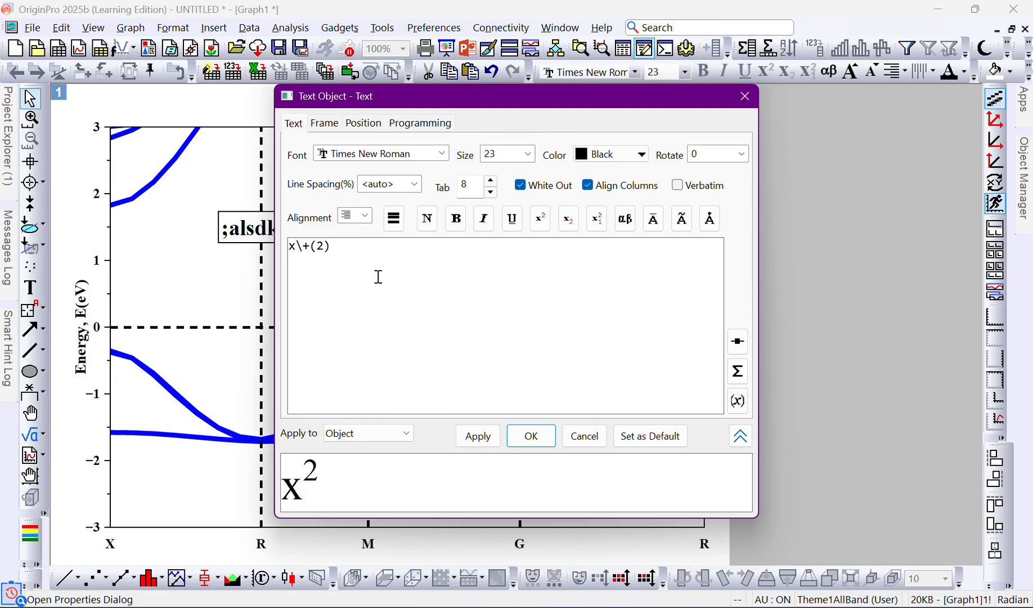
{"action": "left_click_drag", "start_coordinate": [333, 252], "coordinate": [301, 250]}
{"action": "left_click", "coordinate": [362, 264]}
{"action": "left_click_drag", "start_coordinate": [324, 247], "coordinate": [288, 247]}
{"action": "left_click", "coordinate": [453, 262]}
Set the fill color of the label's frame to None and apply the label changes to the graph.
{"action": "left_click", "coordinate": [326, 123]}
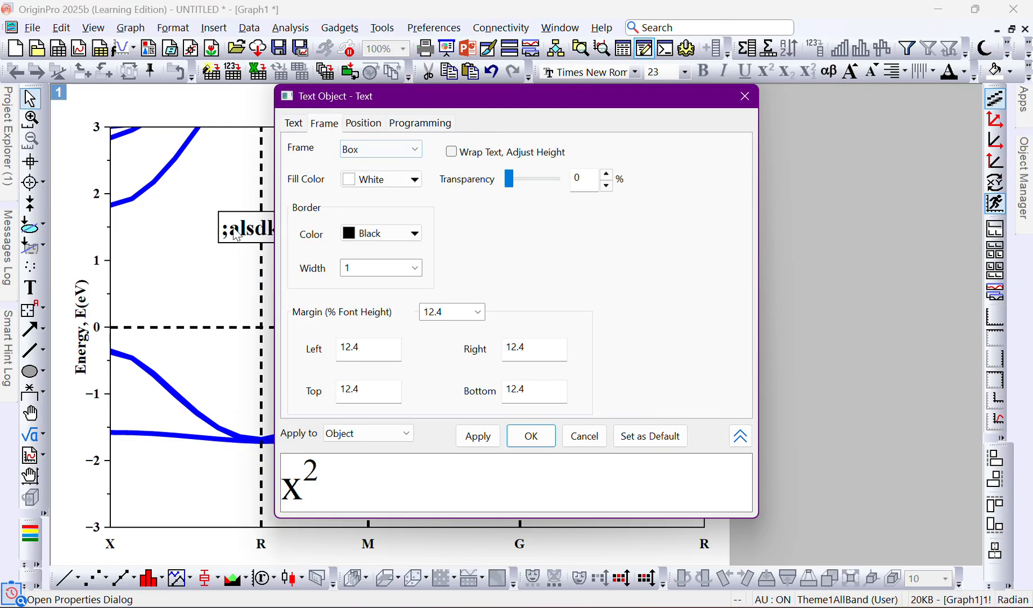
{"action": "left_click_drag", "start_coordinate": [355, 101], "coordinate": [573, 84]}
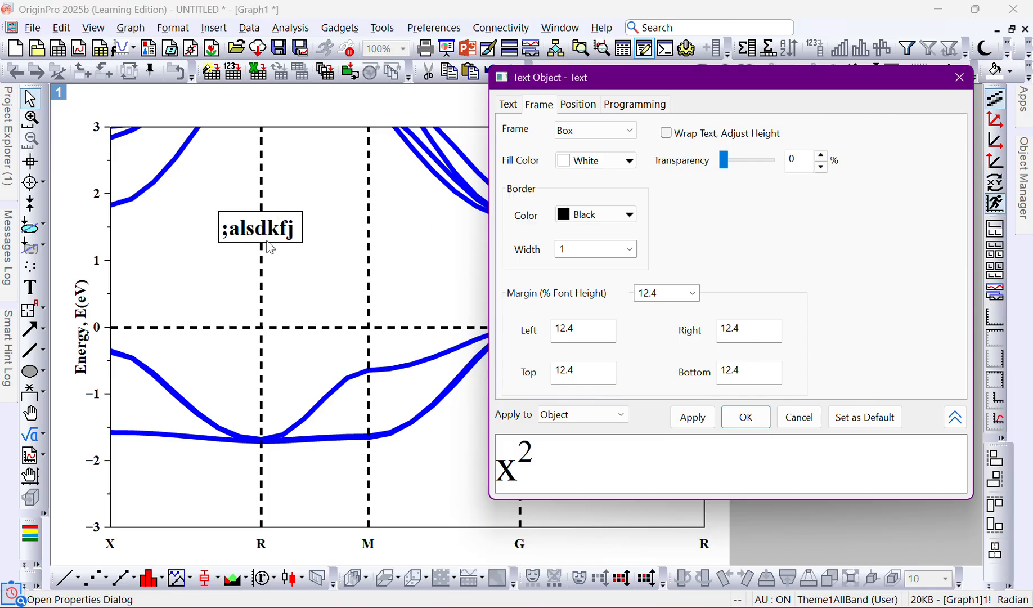
{"action": "left_click", "coordinate": [571, 157]}
{"action": "left_click", "coordinate": [579, 180]}
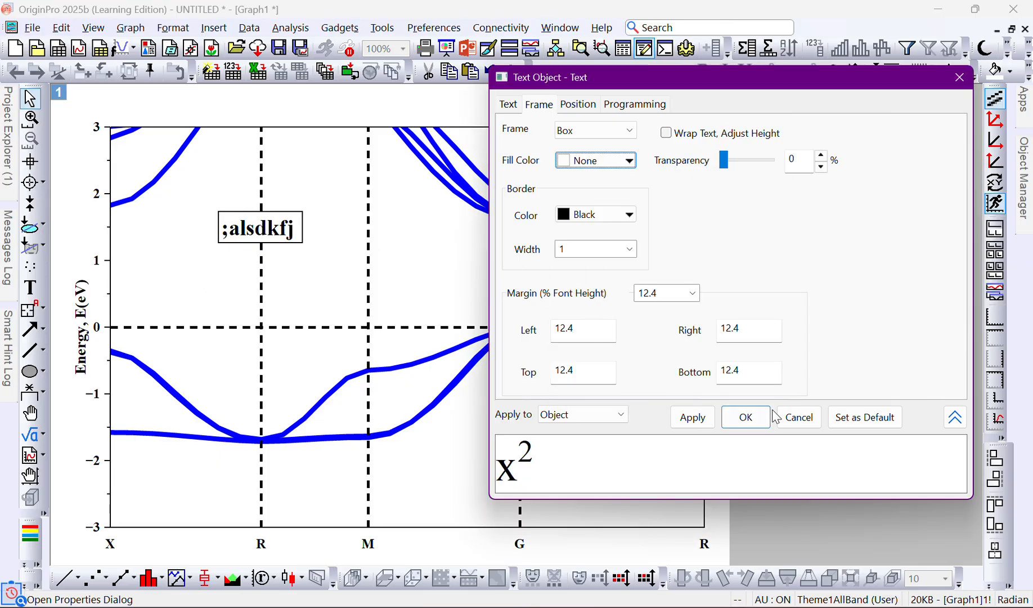
{"action": "left_click", "coordinate": [692, 417]}
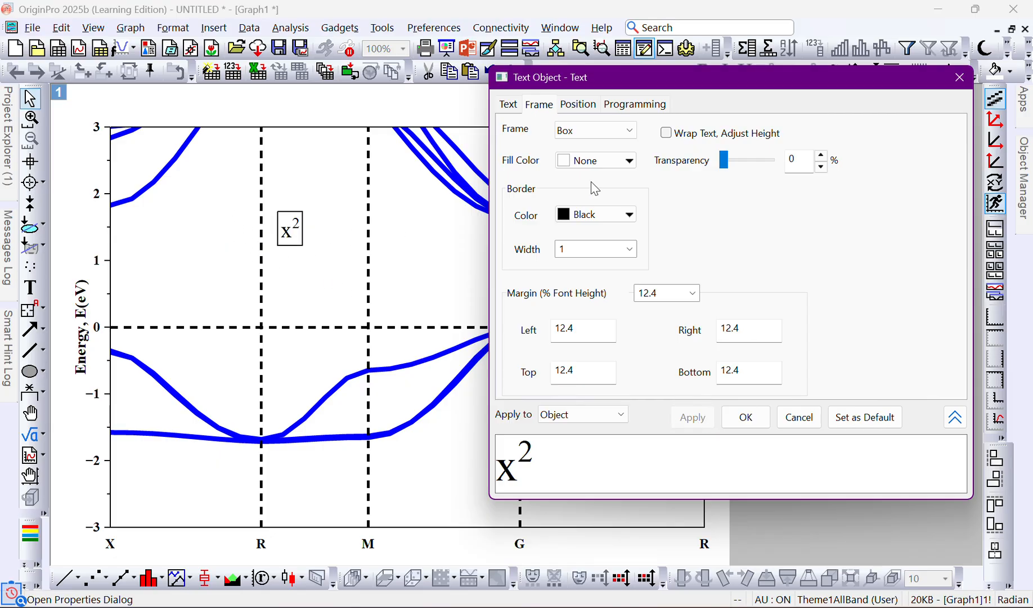
Check the fill color choices and frame style options for the x² label's frame.
{"action": "left_click", "coordinate": [599, 162]}
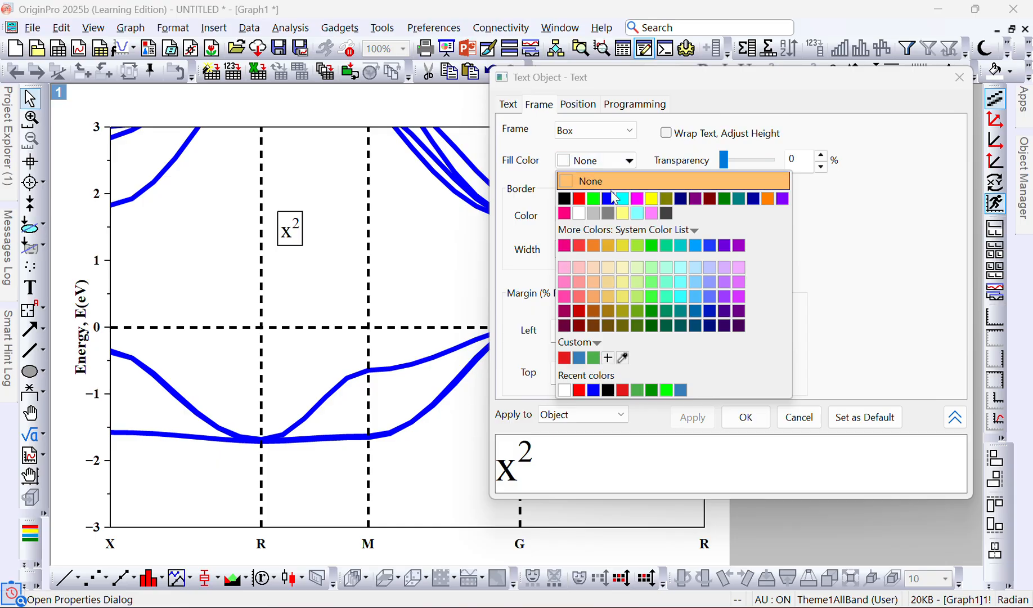
{"action": "left_click", "coordinate": [908, 231]}
{"action": "left_click", "coordinate": [594, 128]}
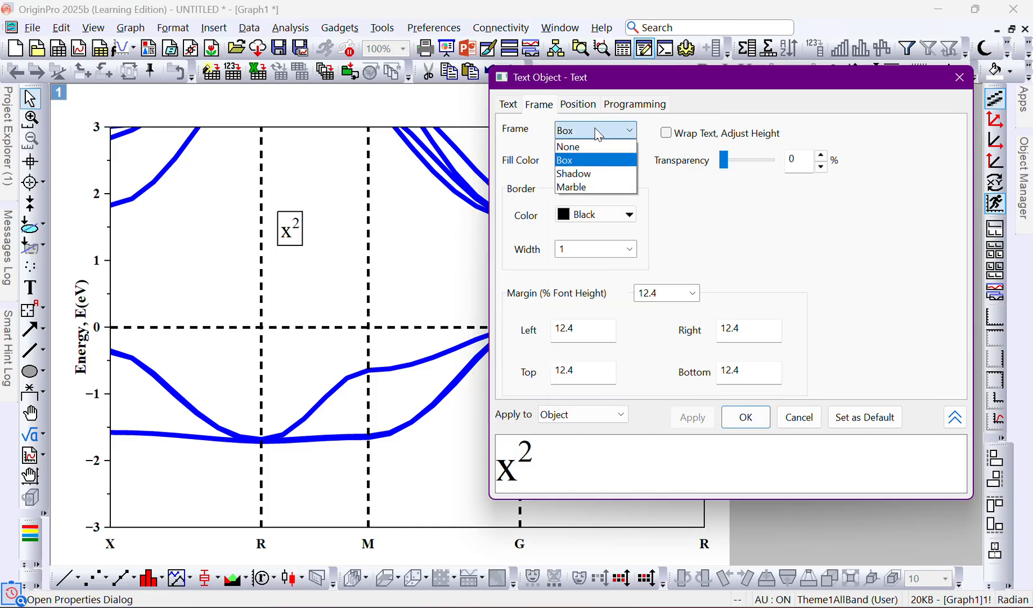
{"action": "left_click", "coordinate": [595, 128]}
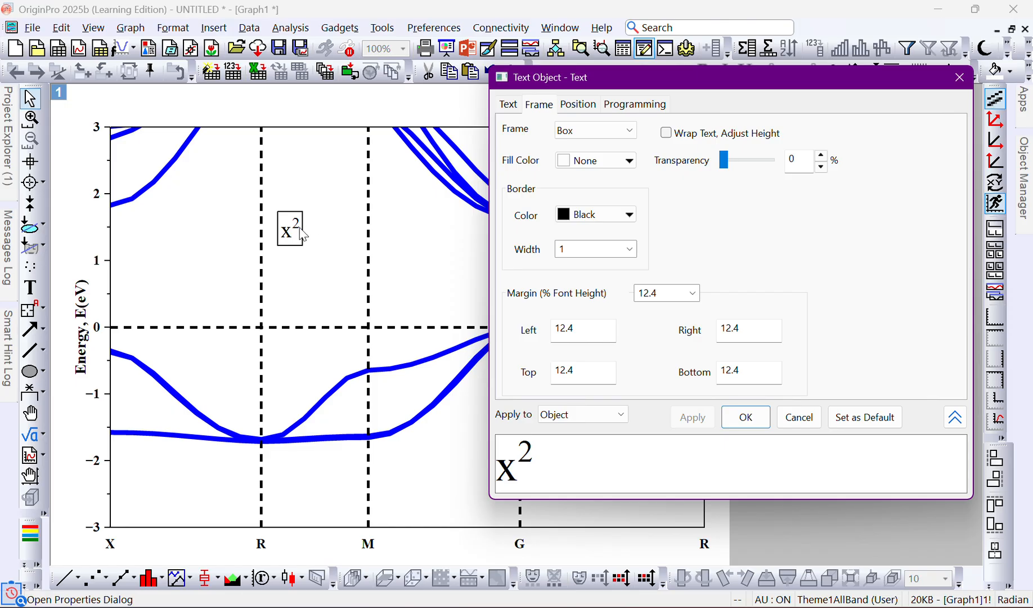
Set the x² label's horizontal position to 22.35608 % of layer, apply it, and raise it to 23.35608.
{"action": "left_click", "coordinate": [585, 109]}
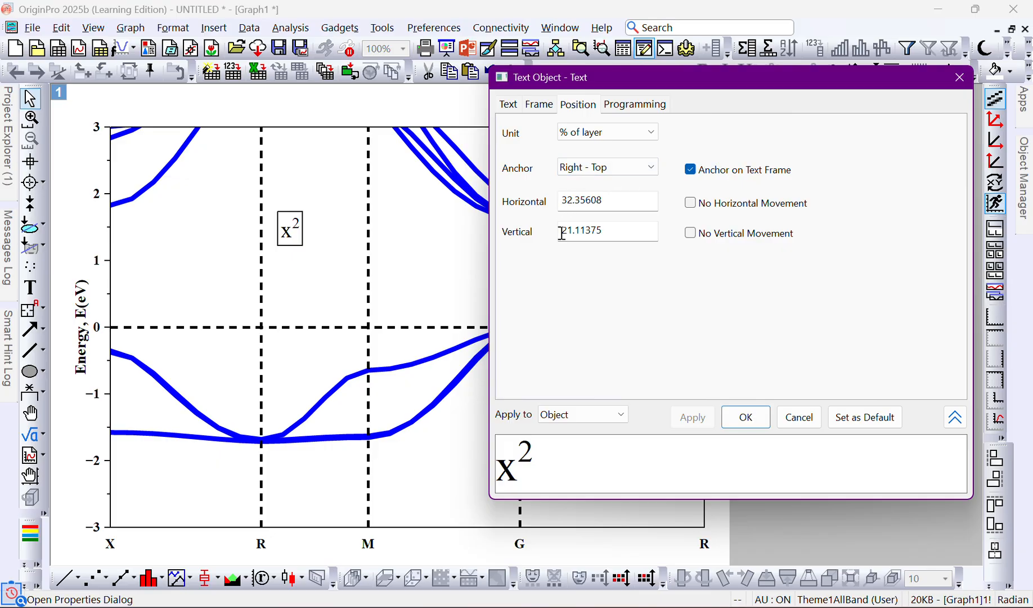
{"action": "left_click", "coordinate": [564, 199]}
{"action": "key", "text": "BackSpace"}
{"action": "type", "text": "2"}
{"action": "left_click", "coordinate": [680, 416]}
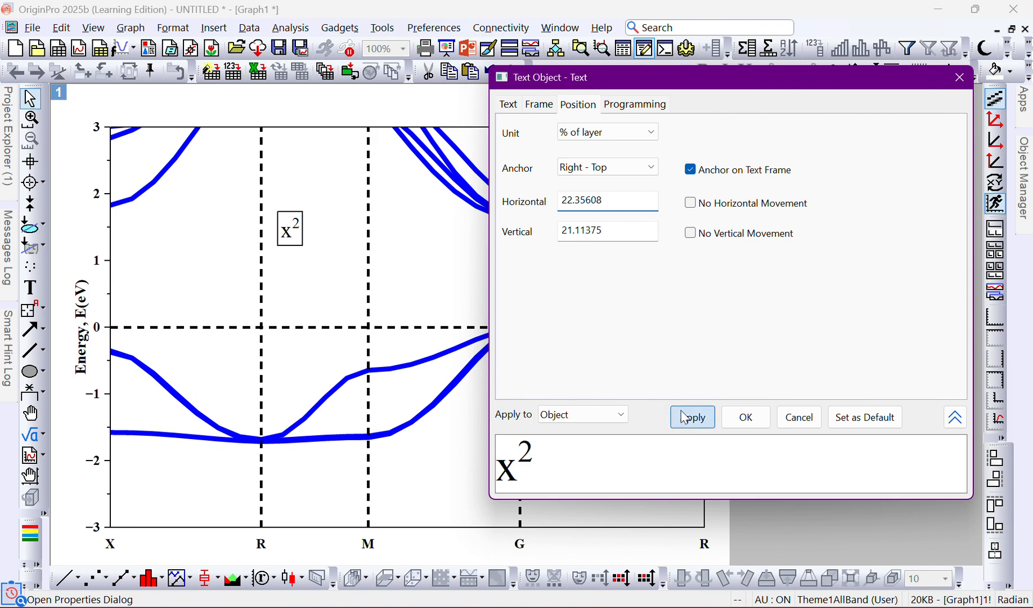
{"action": "left_click", "coordinate": [566, 204]}
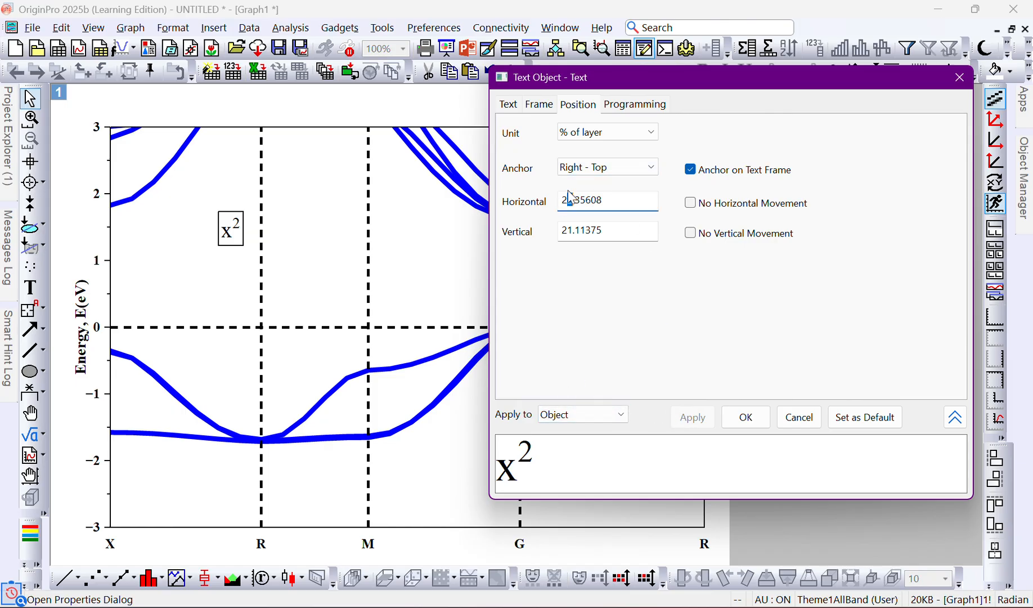
{"action": "left_click", "coordinate": [695, 423]}
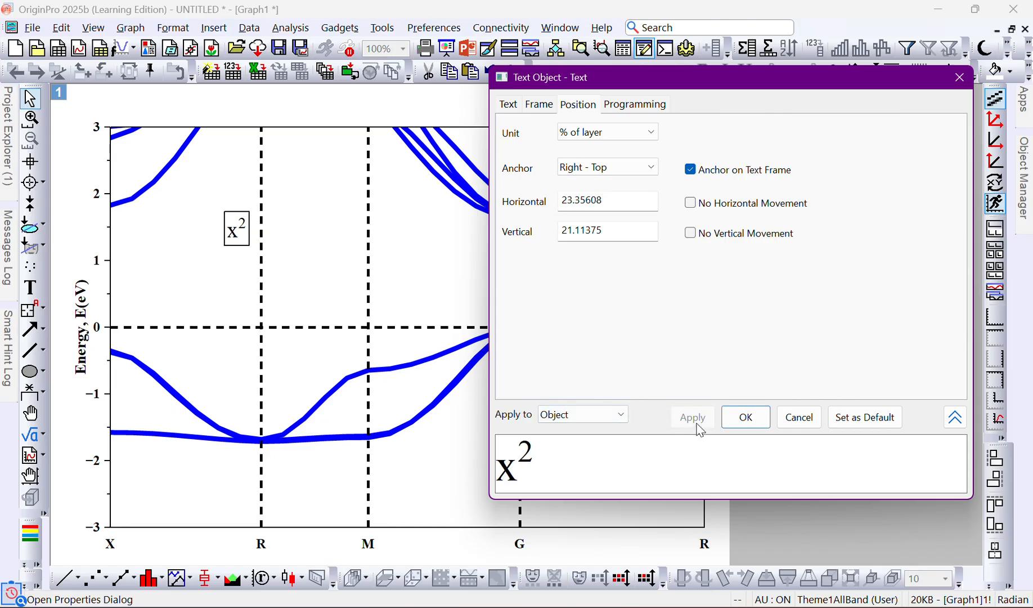
Move the x² label to horizontal position 25.35608, then set it to 25.9 and apply the change.
{"action": "left_click_drag", "start_coordinate": [573, 201], "coordinate": [569, 200]}
{"action": "type", "text": "5"}
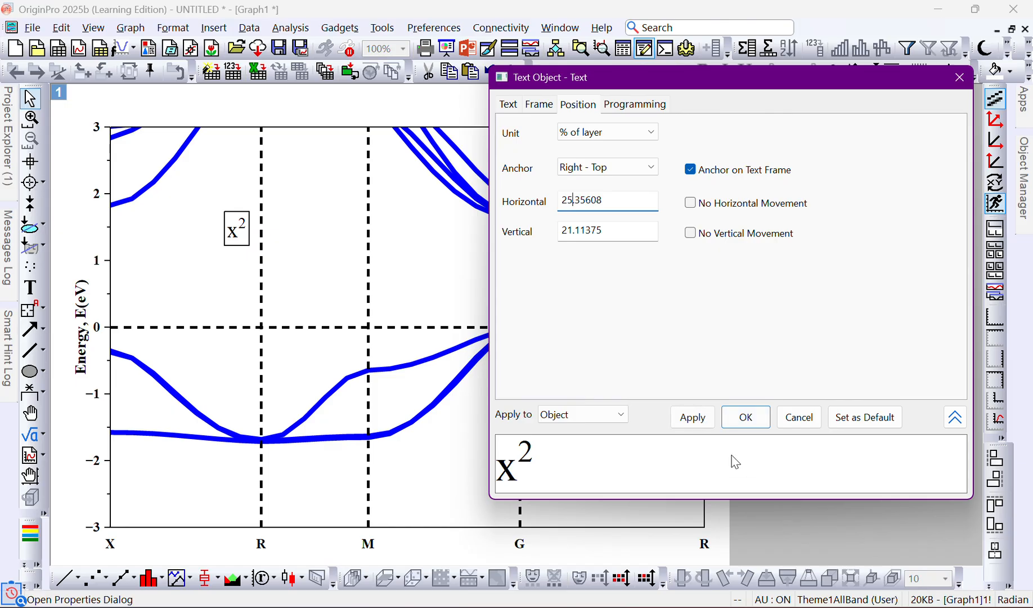
{"action": "left_click", "coordinate": [734, 418]}
{"action": "left_click", "coordinate": [689, 420]}
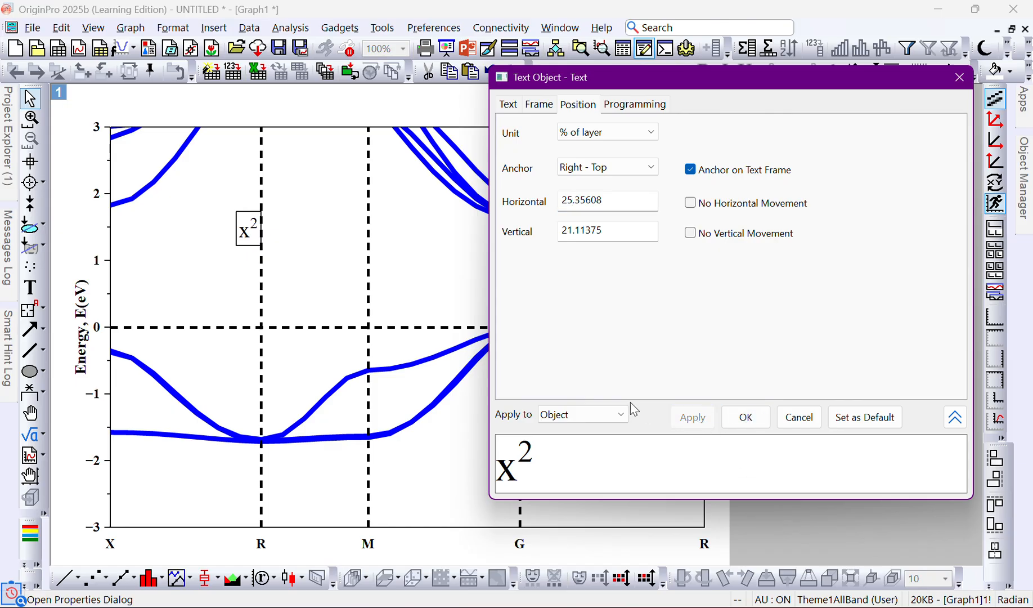
{"action": "left_click_drag", "start_coordinate": [573, 200], "coordinate": [620, 200]}
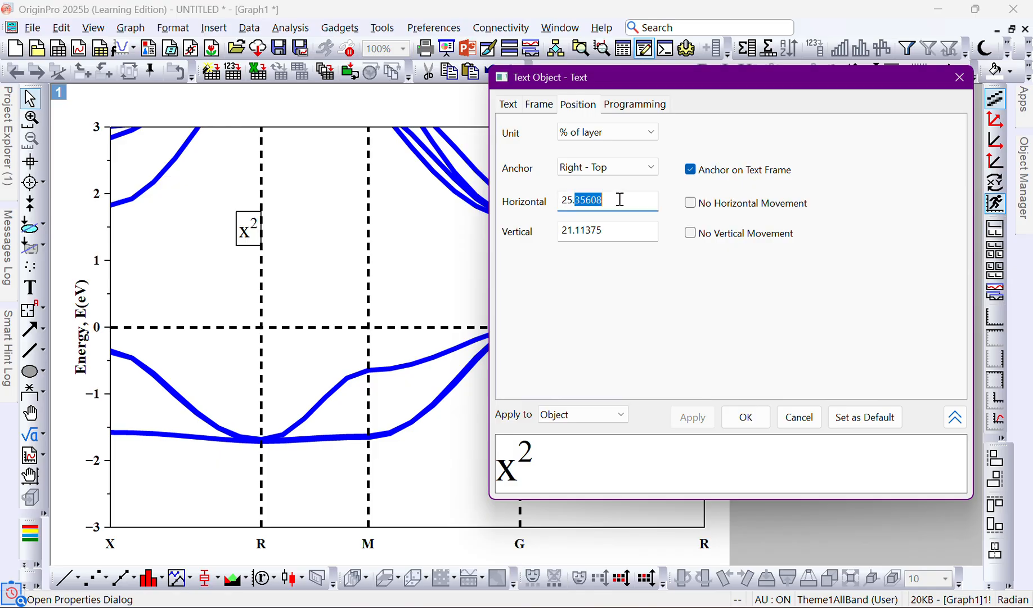
{"action": "type", "text": "9"}
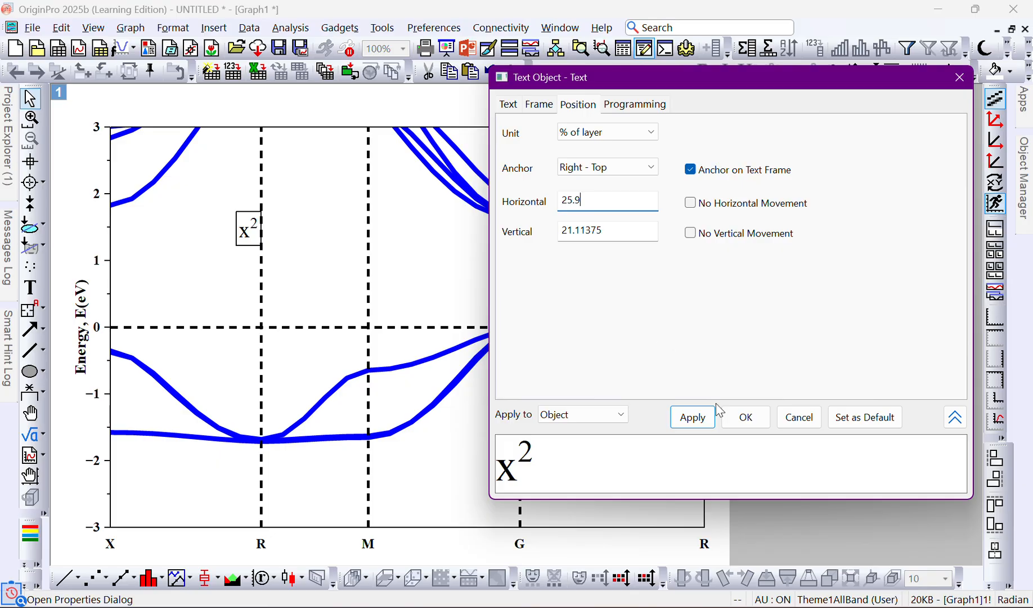
{"action": "left_click", "coordinate": [705, 416]}
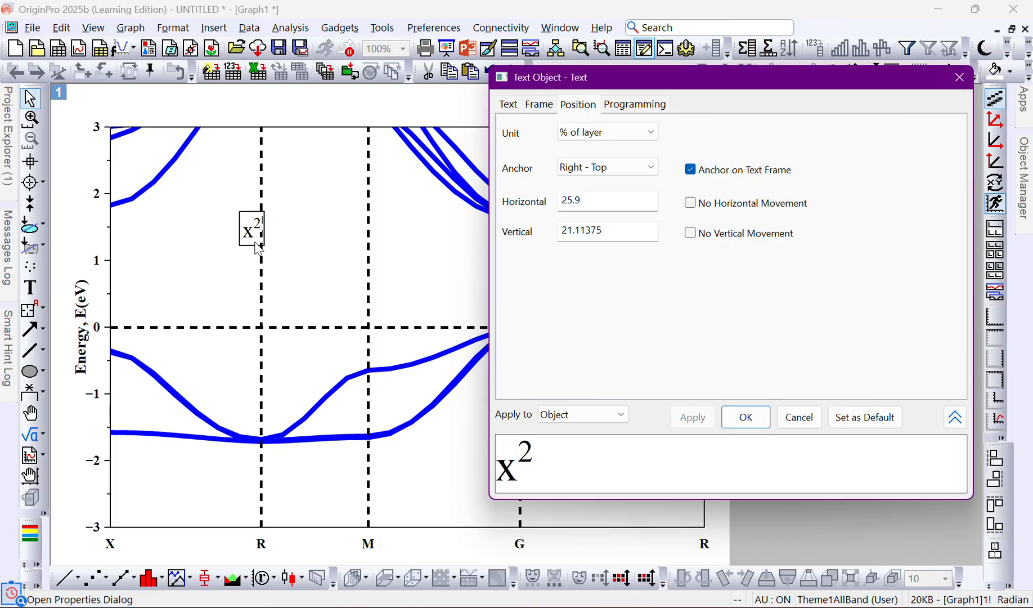
Set the fill color of the x² label's frame to Black and apply it.
{"action": "left_click", "coordinate": [542, 104]}
{"action": "left_click", "coordinate": [568, 163]}
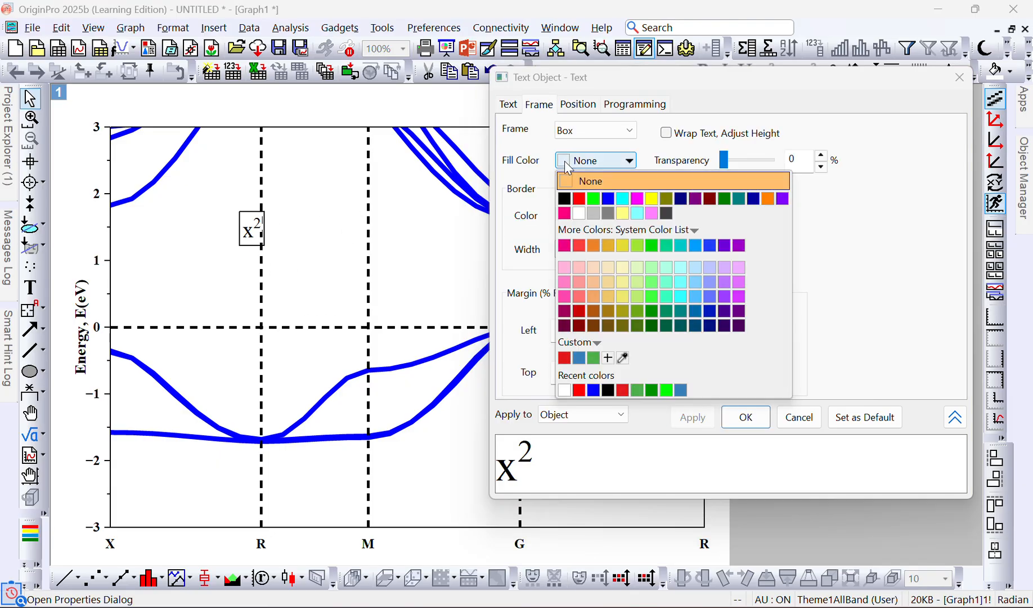
{"action": "left_click", "coordinate": [565, 199]}
{"action": "left_click", "coordinate": [695, 419]}
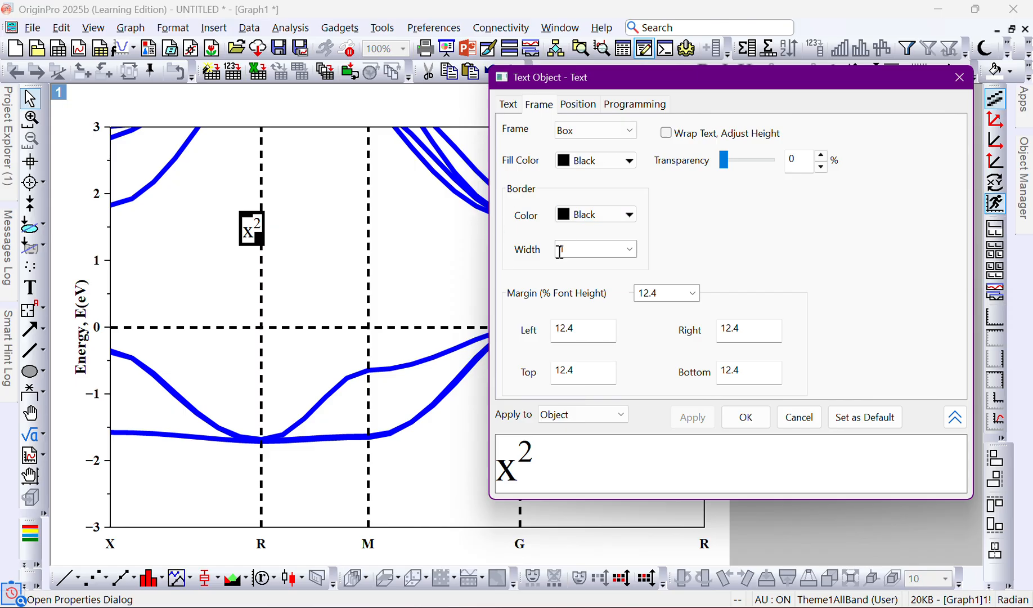
Review the x² label's position, programming, text and frame style settings, and close its properties.
{"action": "left_click", "coordinate": [586, 106]}
{"action": "left_click", "coordinate": [639, 106]}
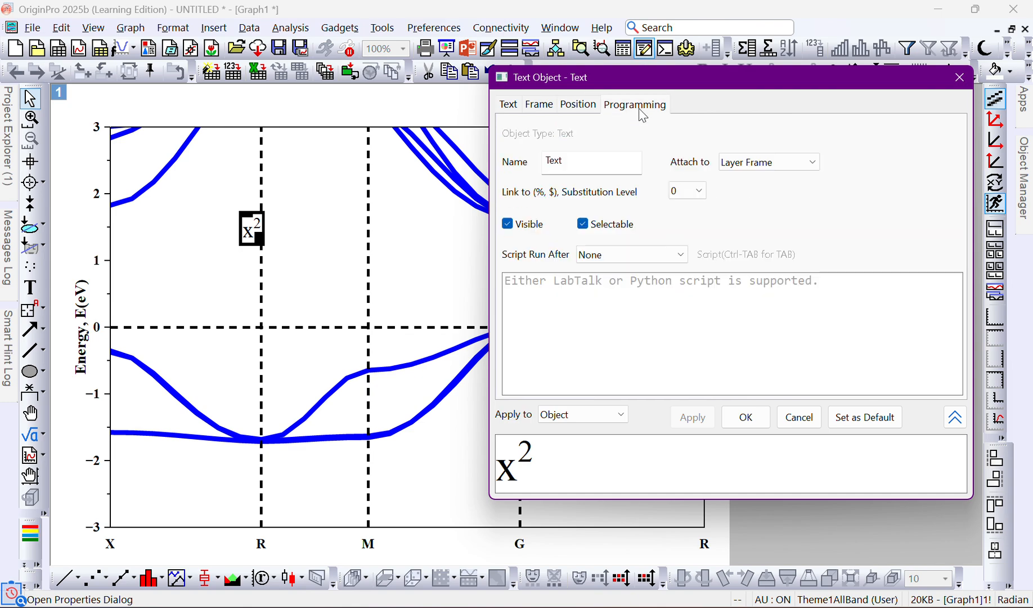
{"action": "left_click", "coordinate": [510, 105]}
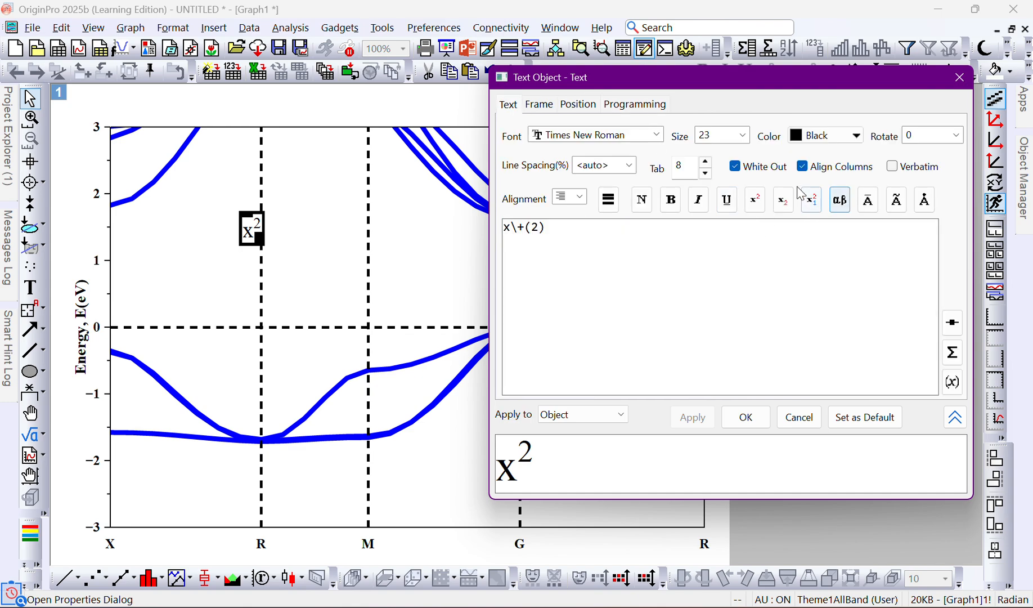
{"action": "left_click", "coordinate": [539, 105]}
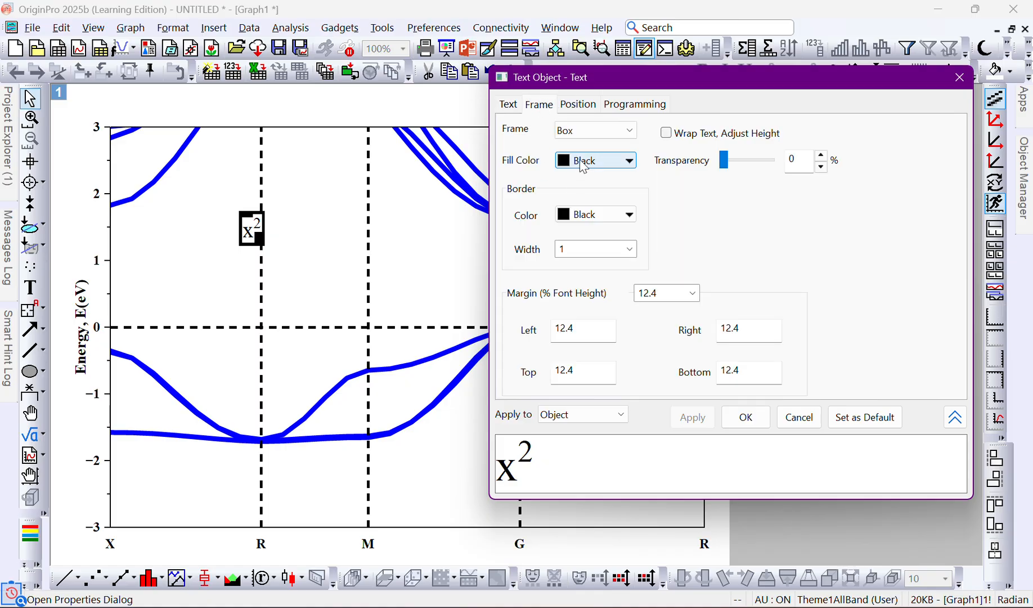
{"action": "left_click", "coordinate": [580, 130]}
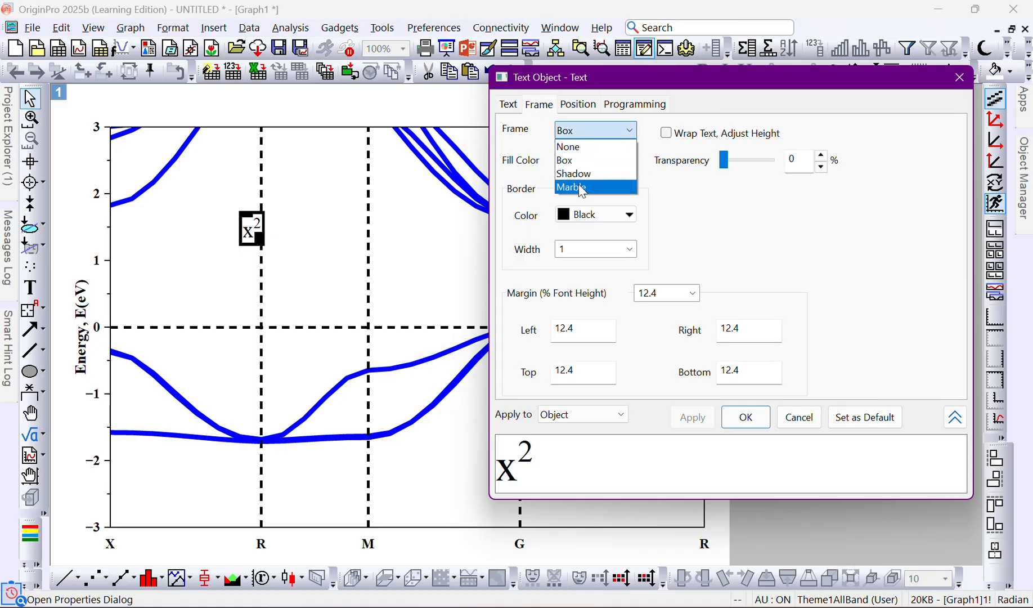
{"action": "left_click", "coordinate": [657, 245]}
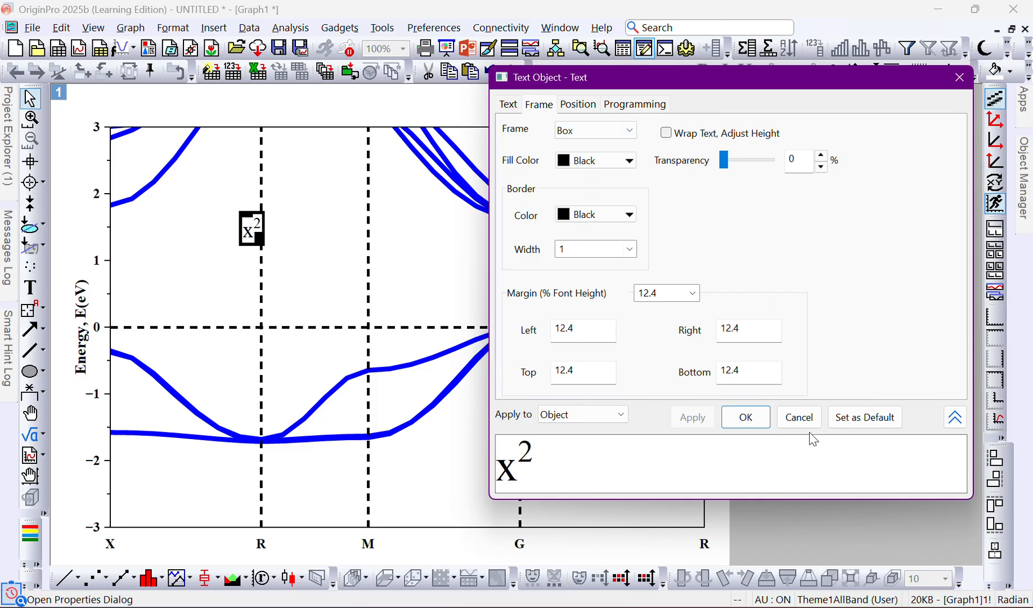
{"action": "left_click", "coordinate": [747, 418]}
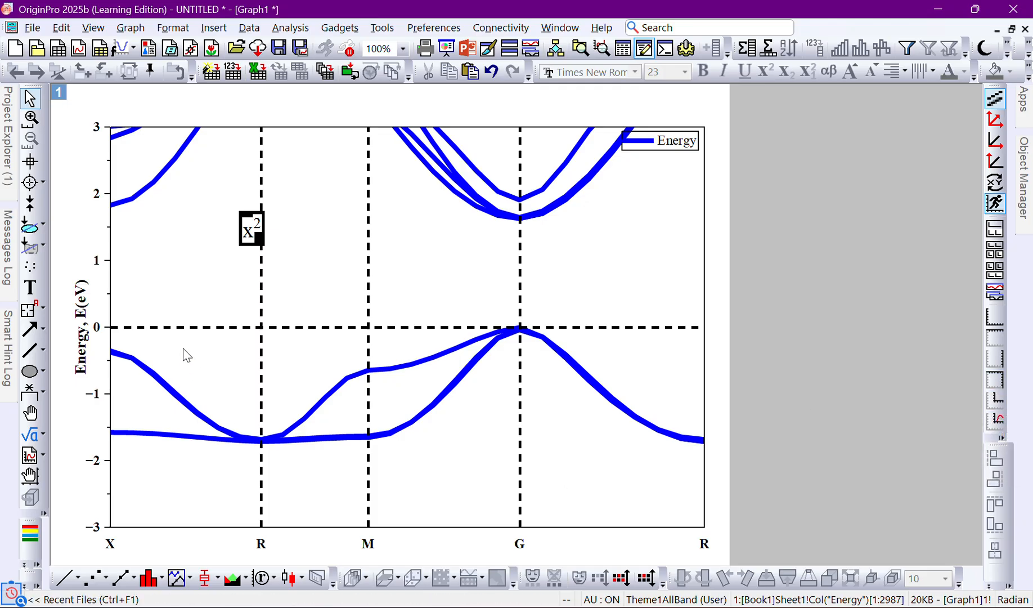
Open the graph's axis settings, show the top and left axes, hide the right axis, and apply the changes.
{"action": "double_click", "coordinate": [111, 324]}
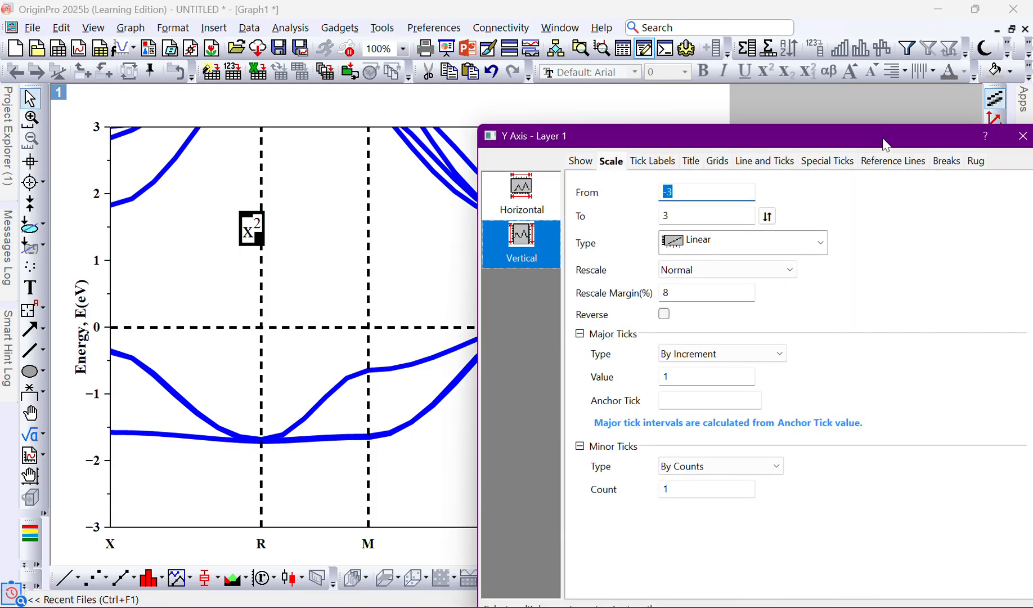
{"action": "left_click_drag", "start_coordinate": [888, 148], "coordinate": [734, 99]}
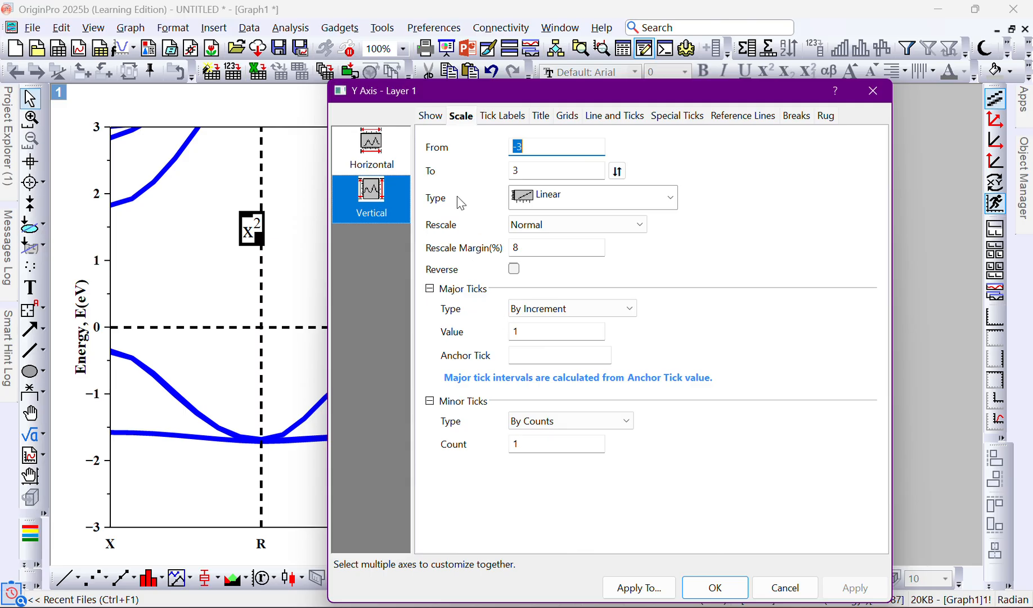
{"action": "left_click", "coordinate": [426, 116]}
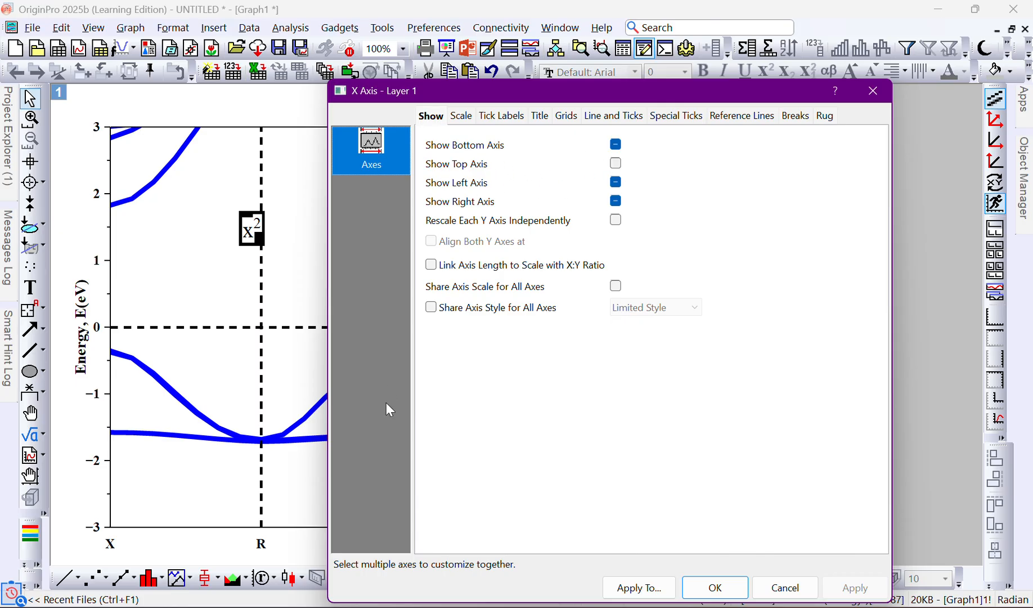
{"action": "left_click_drag", "start_coordinate": [618, 92], "coordinate": [607, 130]}
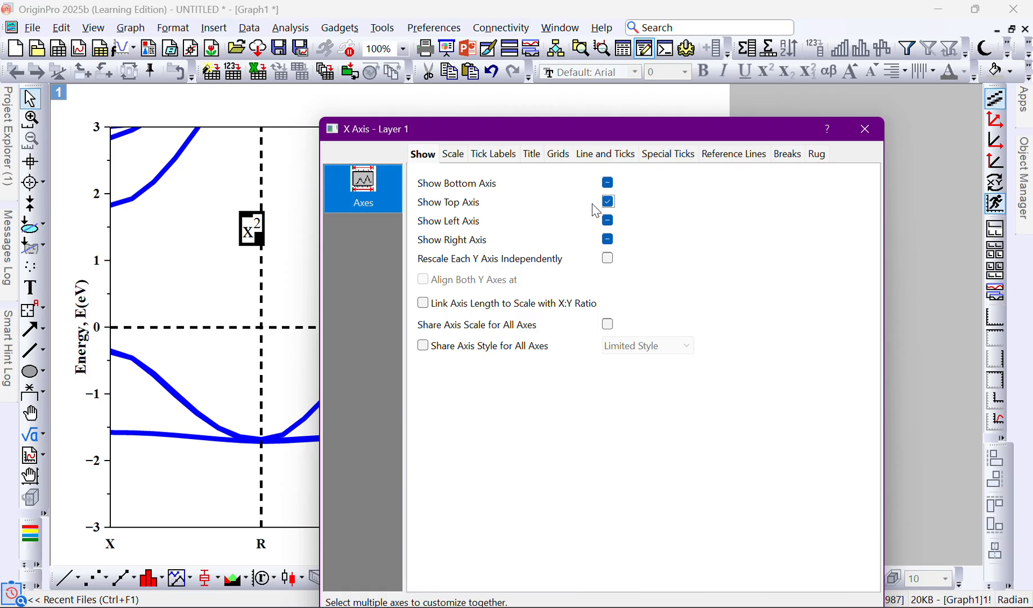
{"action": "left_click_drag", "start_coordinate": [736, 141], "coordinate": [765, 73]}
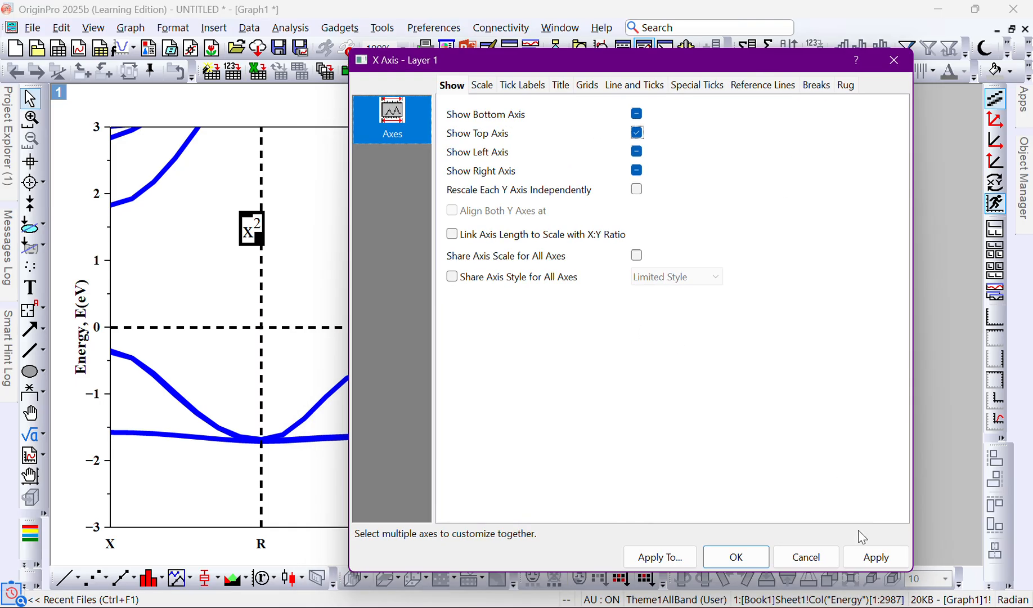
{"action": "left_click", "coordinate": [862, 564]}
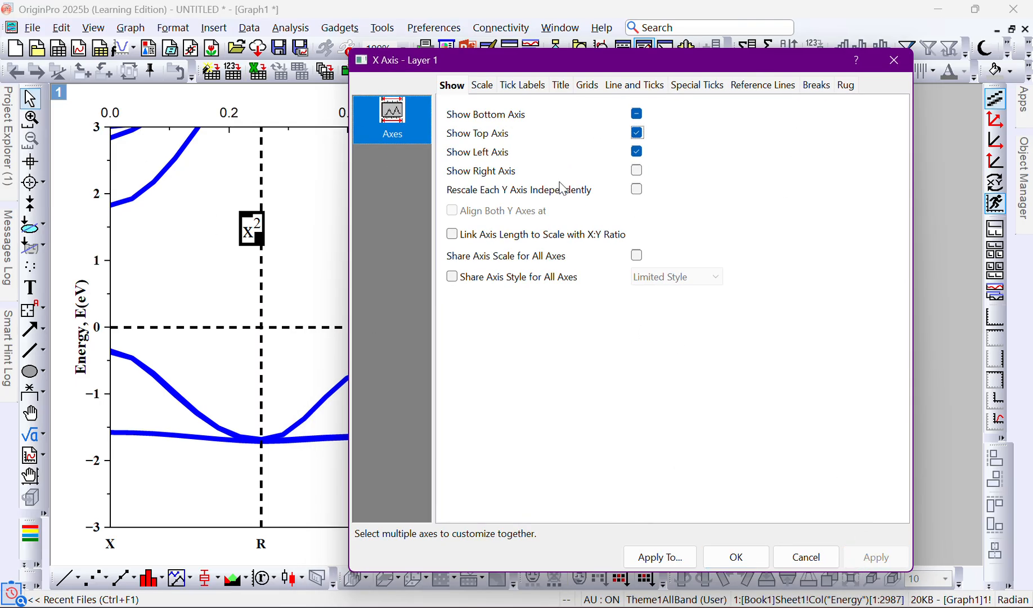
Hide the top axis, fully enable the bottom axis, and apply the axis display changes.
{"action": "left_click", "coordinate": [638, 134]}
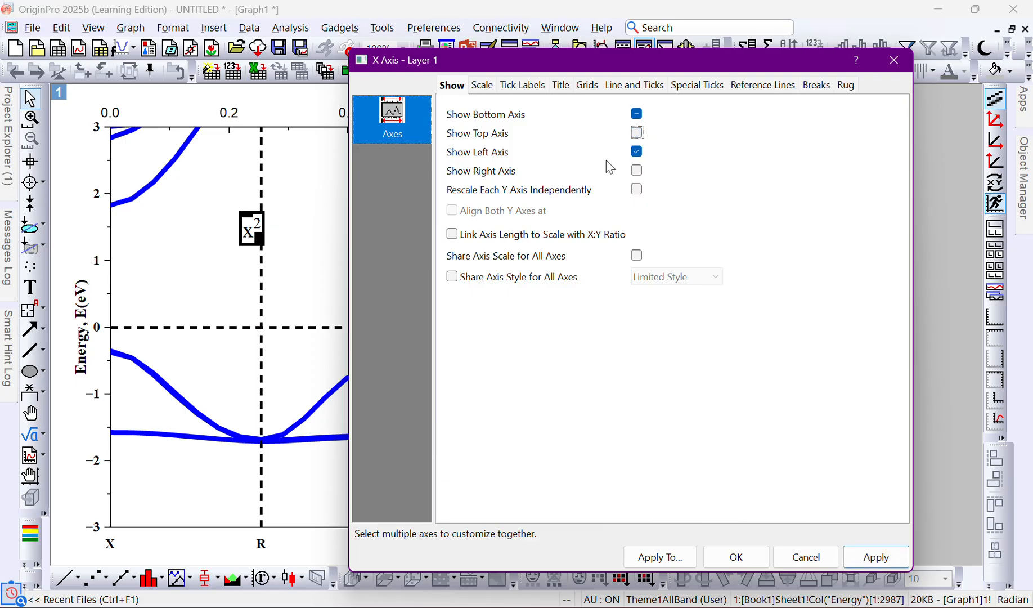
{"action": "left_click", "coordinate": [638, 115]}
{"action": "left_click", "coordinate": [878, 562]}
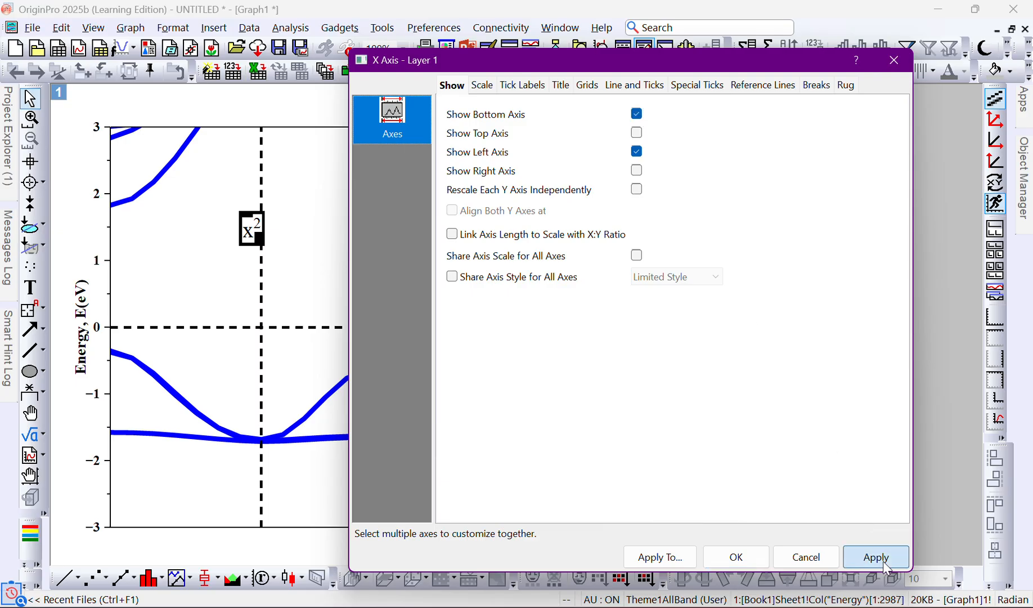
{"action": "left_click", "coordinate": [876, 557]}
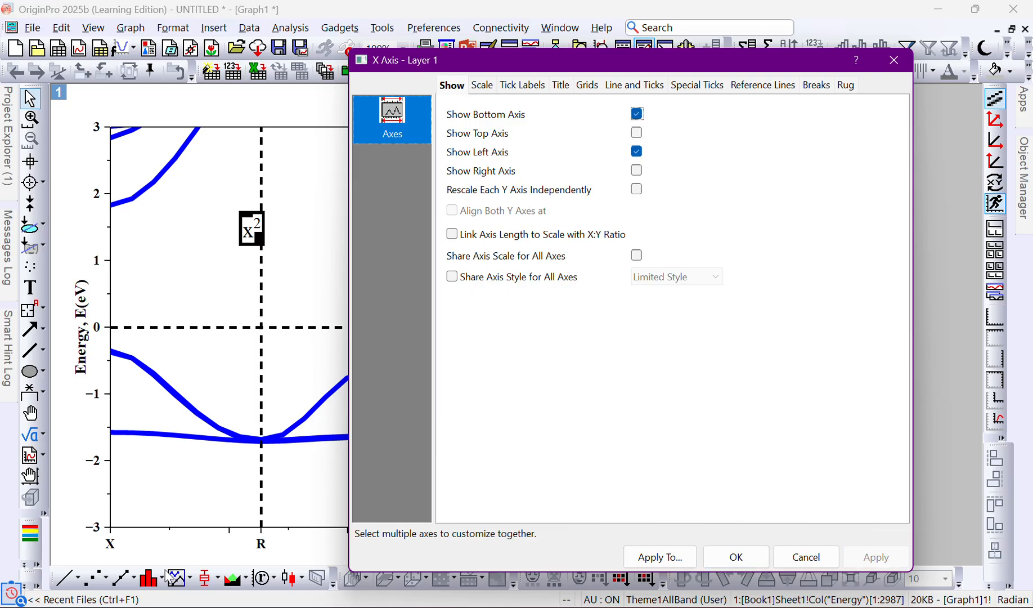
Set the vertical axis major tick increment to 1.5 and apply it to the graph.
{"action": "left_click", "coordinate": [482, 85]}
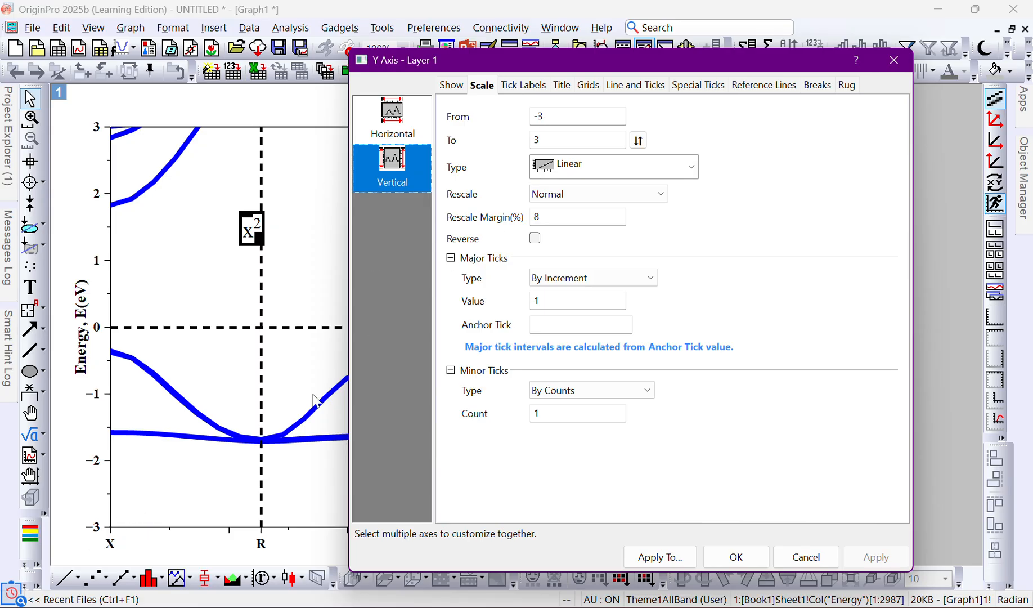
{"action": "left_click", "coordinate": [543, 138]}
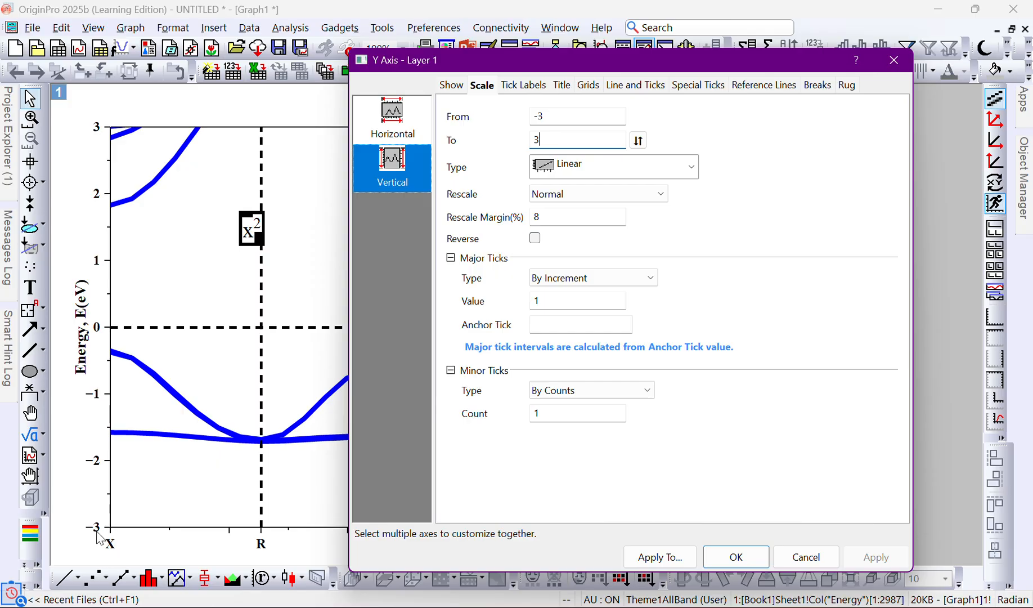
{"action": "left_click", "coordinate": [545, 300]}
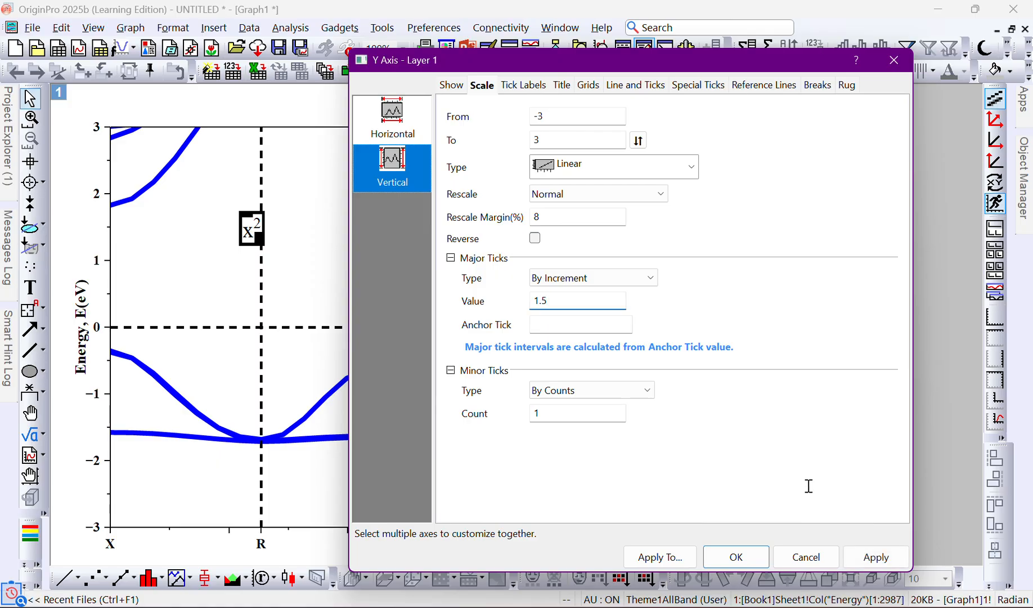
{"action": "left_click", "coordinate": [864, 557]}
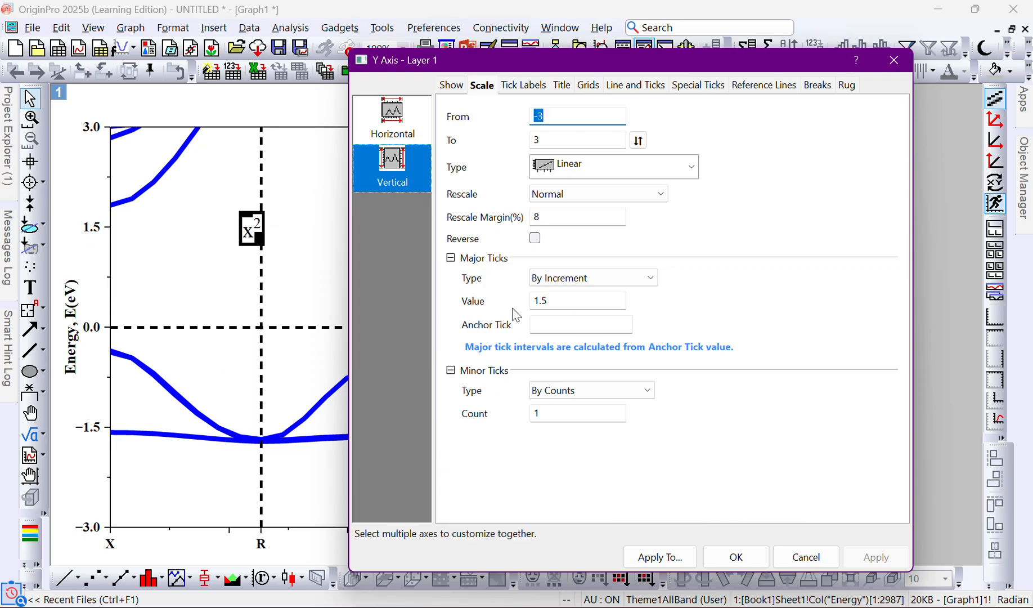
Set the vertical axis major tick increment to 1 and apply it to the graph.
{"action": "left_click", "coordinate": [554, 302]}
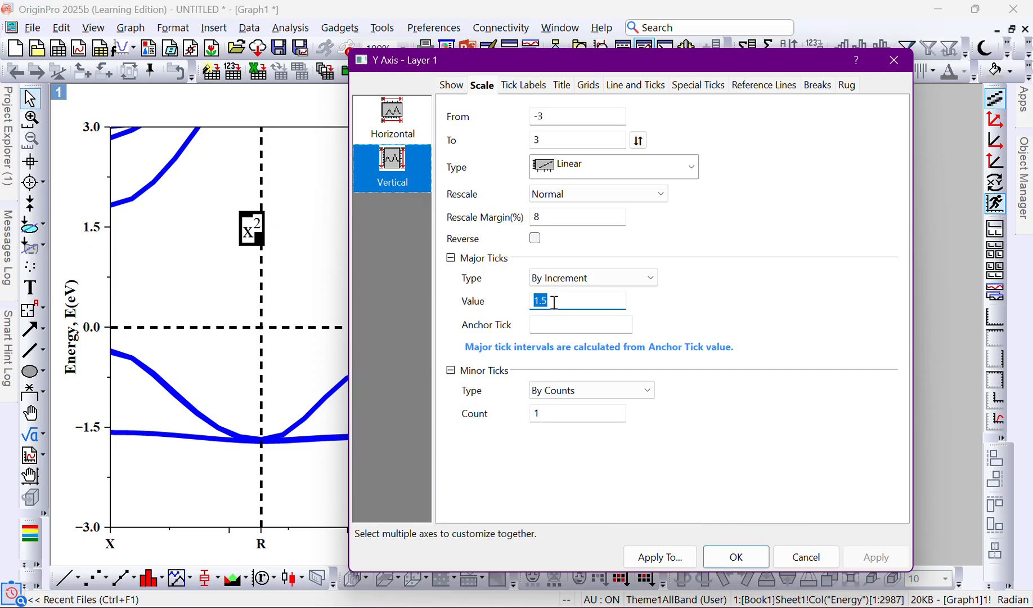
{"action": "type", "text": "1"}
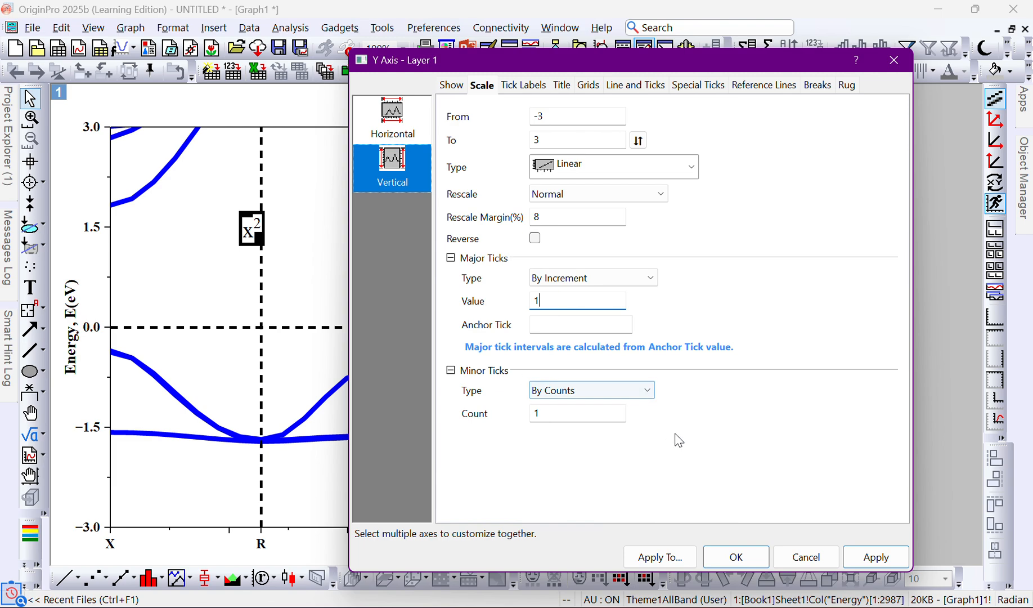
{"action": "left_click", "coordinate": [874, 559]}
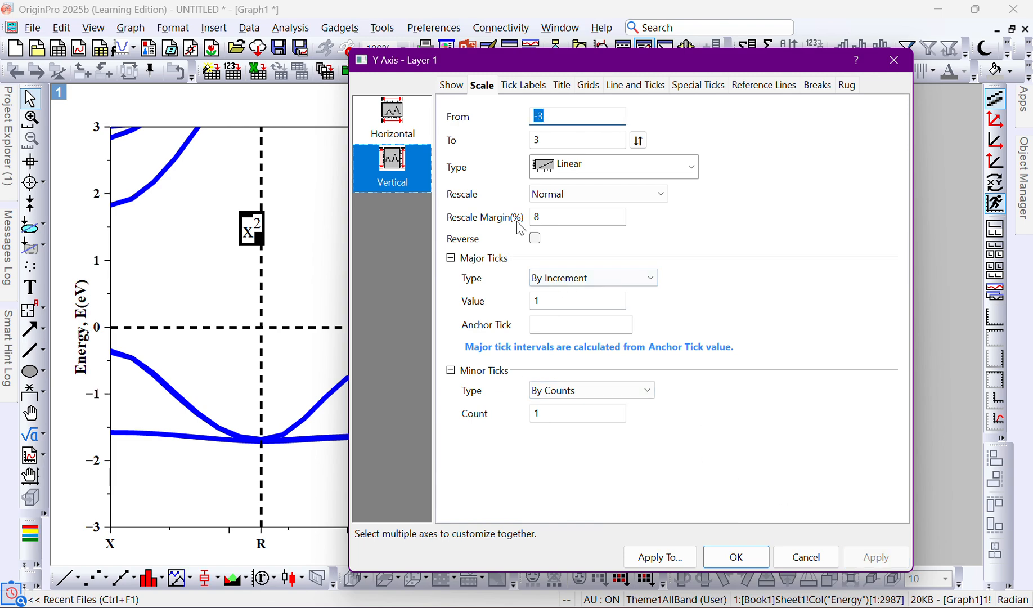
Examine the horizontal axis scale settings, including its range and major tick increment, against the graph.
{"action": "left_click", "coordinate": [397, 114]}
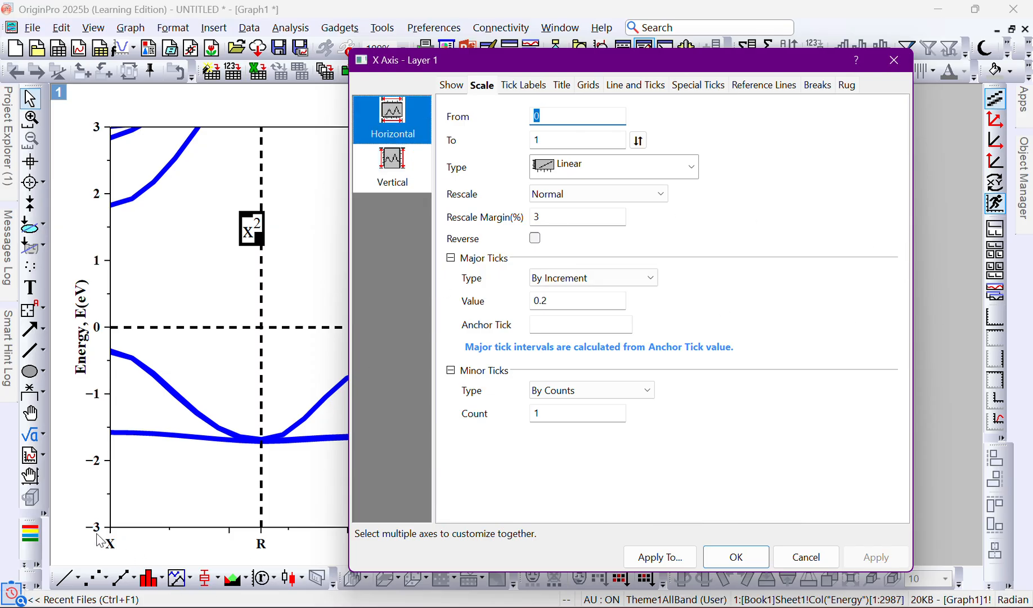
{"action": "left_click_drag", "start_coordinate": [662, 62], "coordinate": [687, 28]}
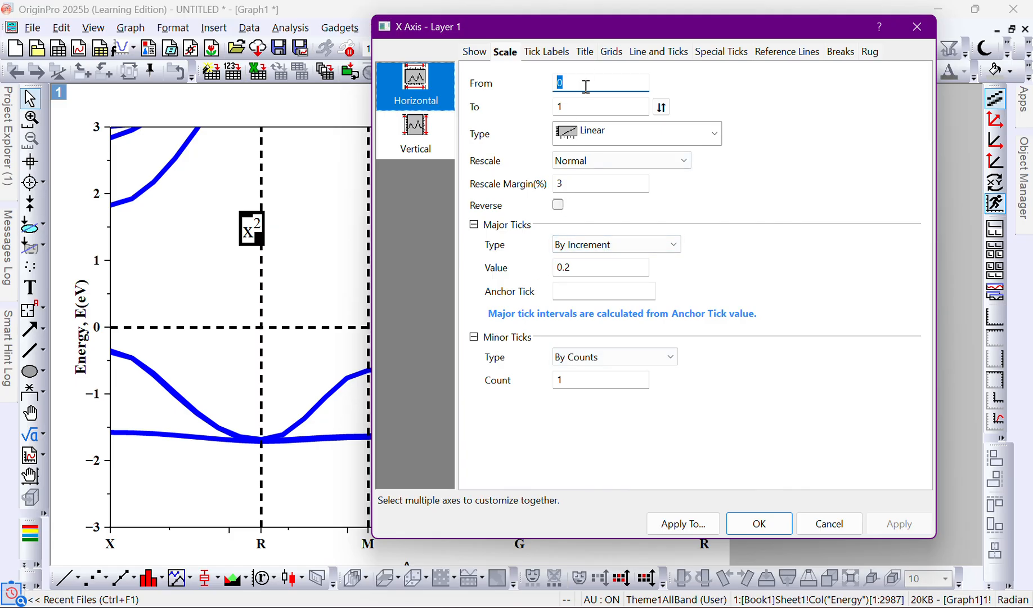
{"action": "key", "text": "Tab"}
{"action": "left_click_drag", "start_coordinate": [589, 270], "coordinate": [535, 268]}
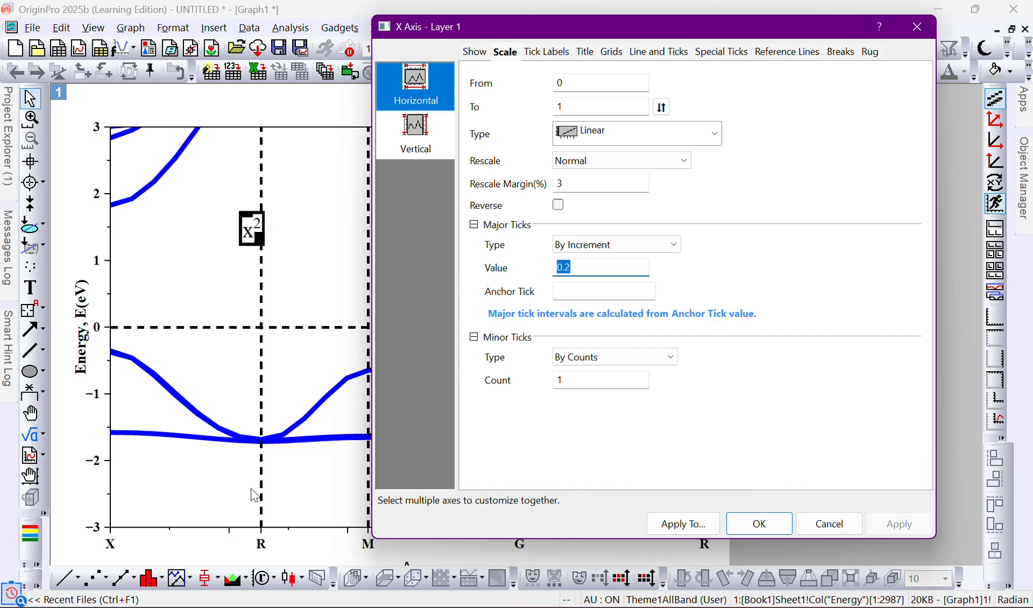
{"action": "left_click_drag", "start_coordinate": [704, 22], "coordinate": [694, 7]}
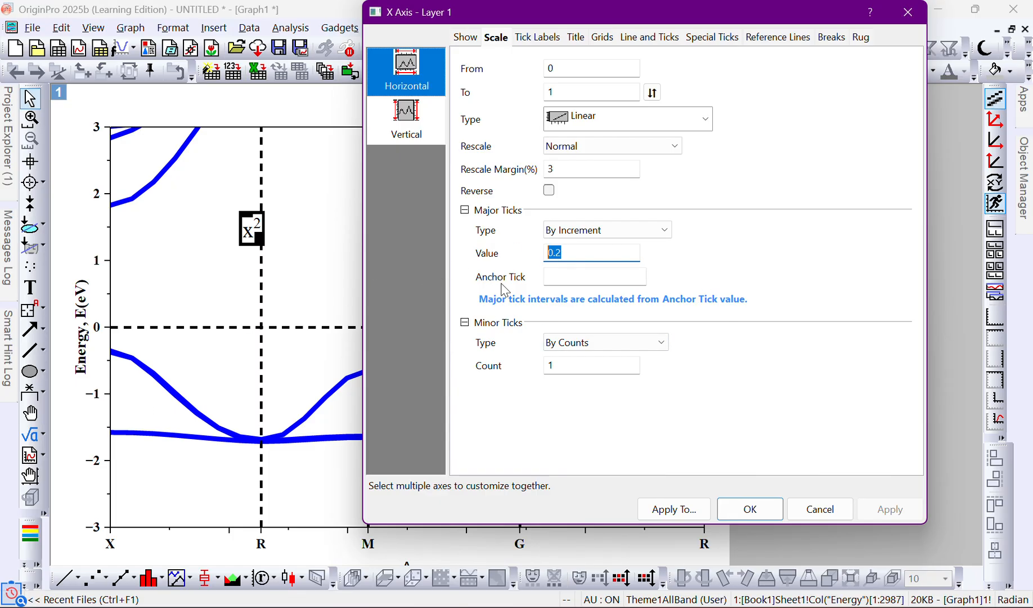
{"action": "left_click_drag", "start_coordinate": [667, 21], "coordinate": [631, 66]}
Set the bottom axis tick labels to font size 22 and red, and apply the formatting to the graph.
{"action": "left_click", "coordinate": [501, 86]}
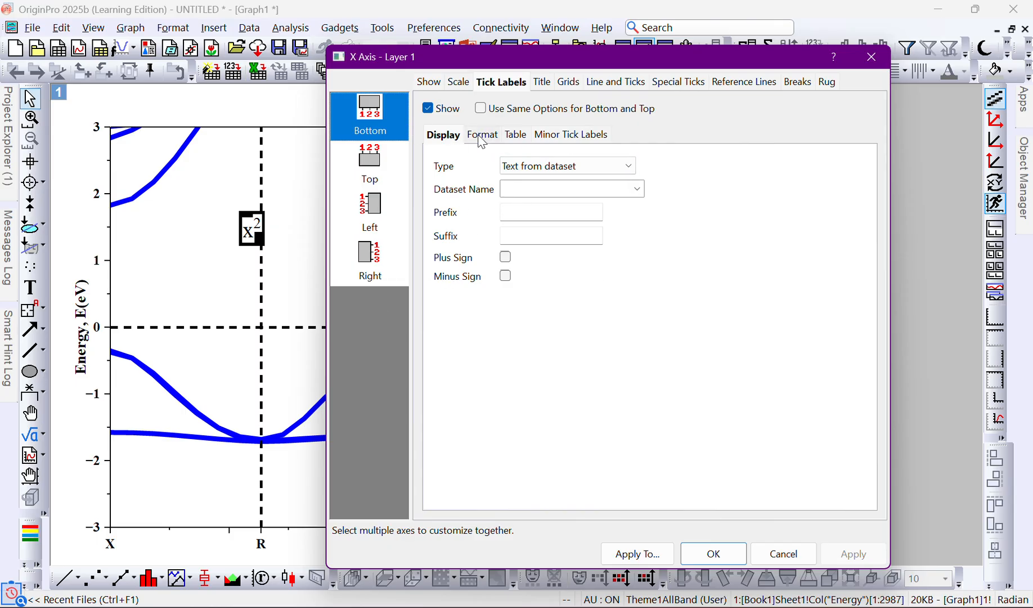
{"action": "left_click", "coordinate": [429, 109]}
{"action": "left_click", "coordinate": [429, 109]}
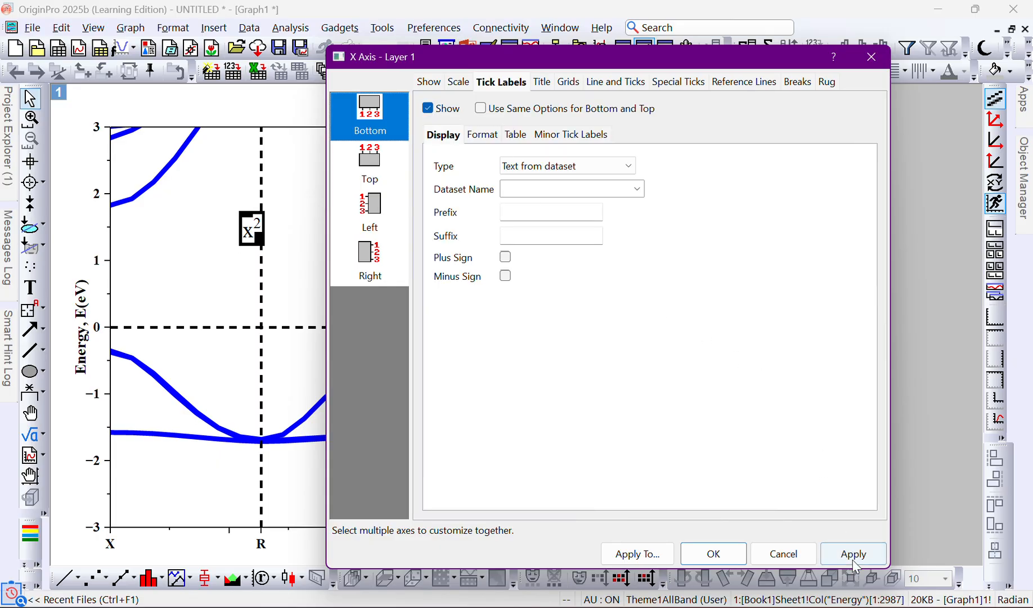
{"action": "left_click", "coordinate": [482, 137]}
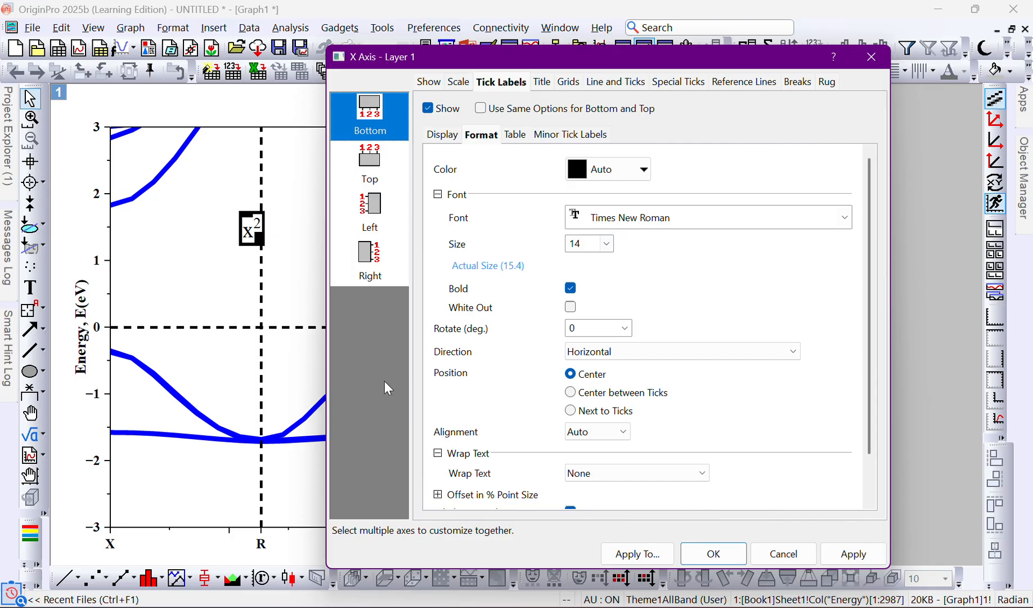
{"action": "left_click", "coordinate": [605, 244]}
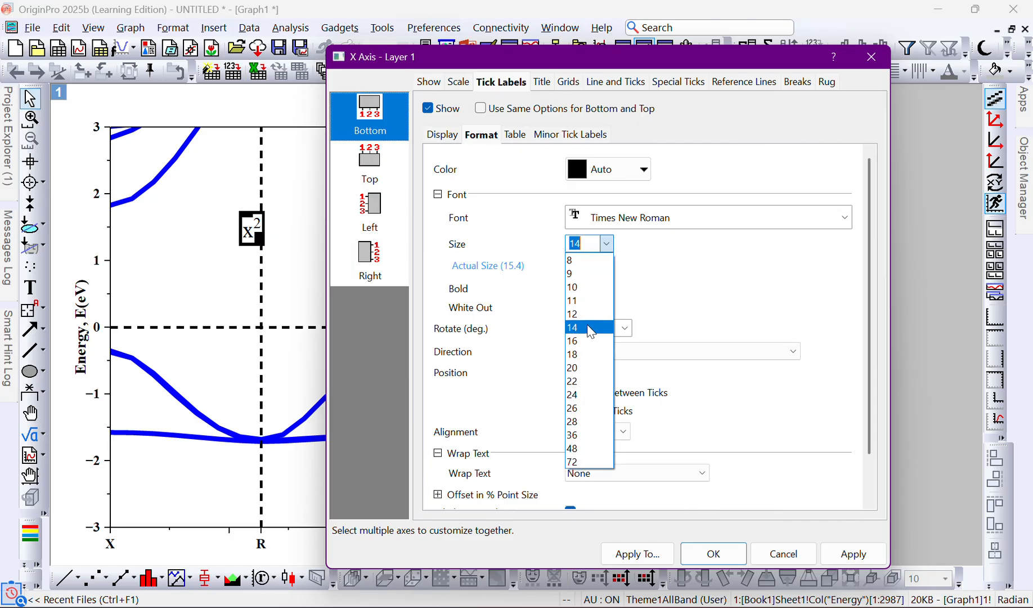
{"action": "left_click", "coordinate": [588, 383]}
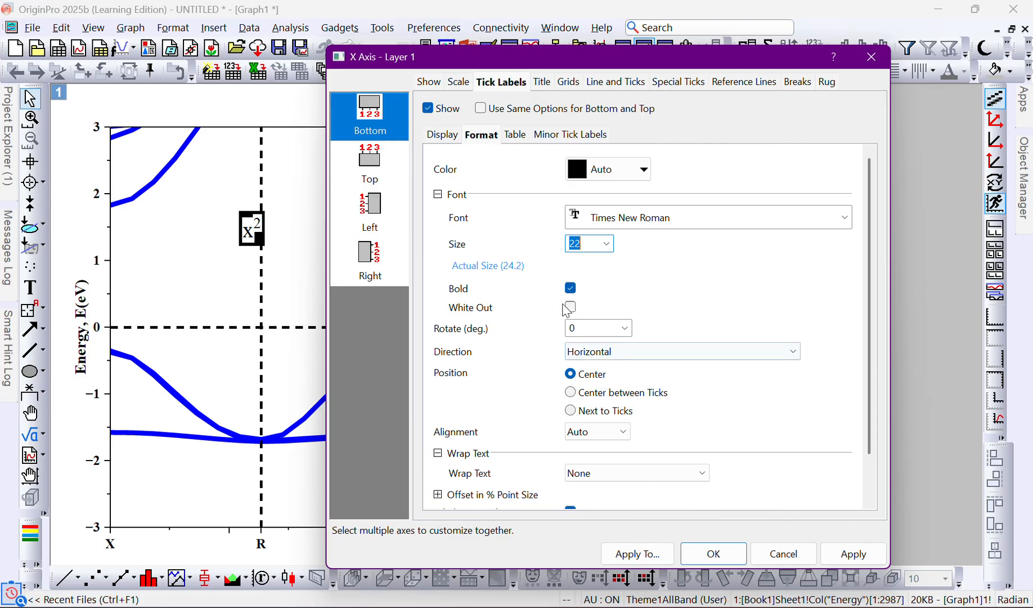
{"action": "scroll", "coordinate": [571, 203], "scroll_direction": "down", "scroll_amount": 1}
{"action": "left_click", "coordinate": [595, 157]}
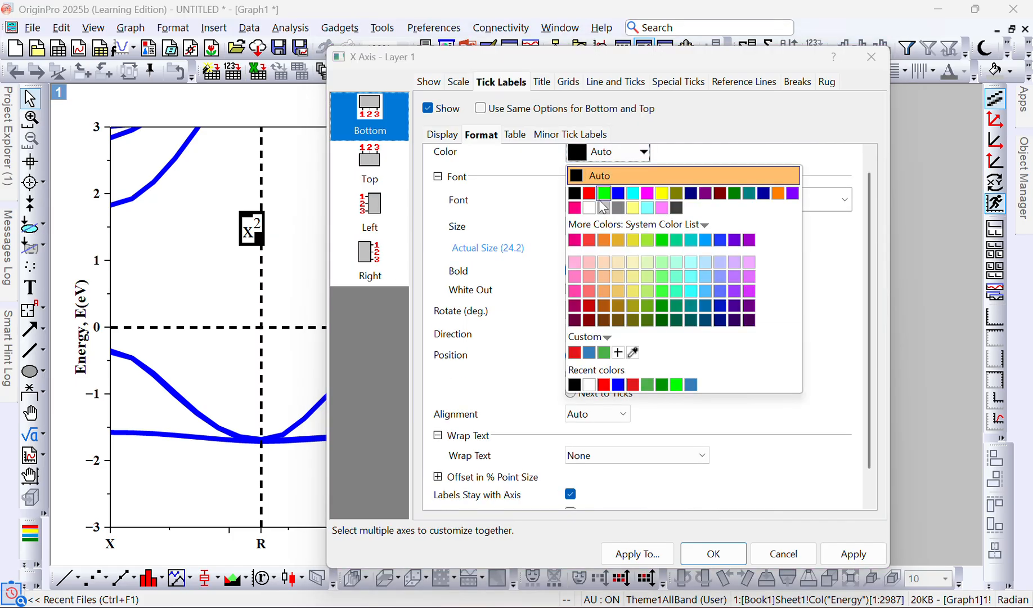
{"action": "left_click", "coordinate": [588, 193]}
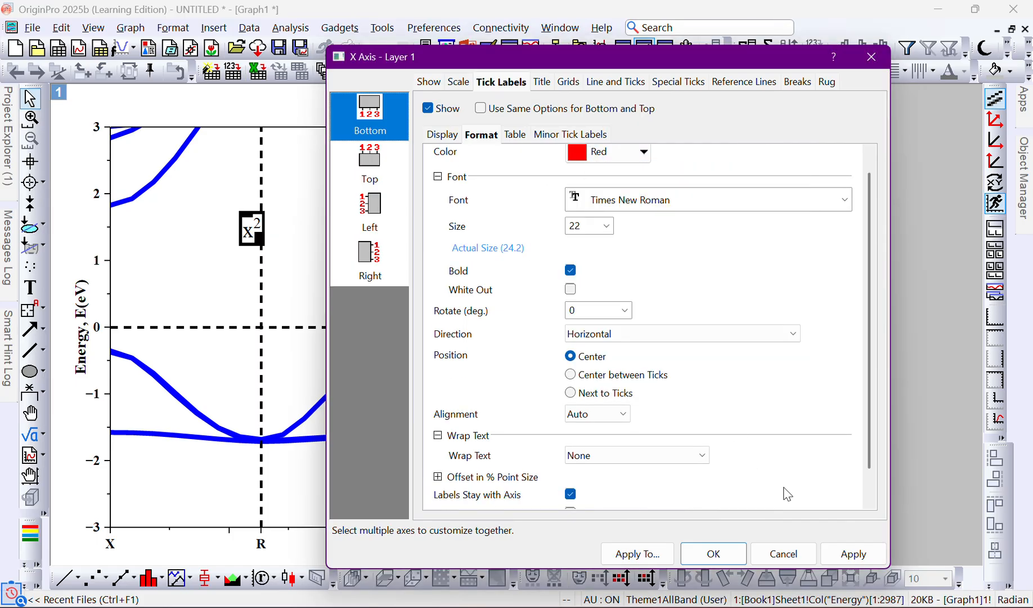
{"action": "left_click", "coordinate": [852, 555]}
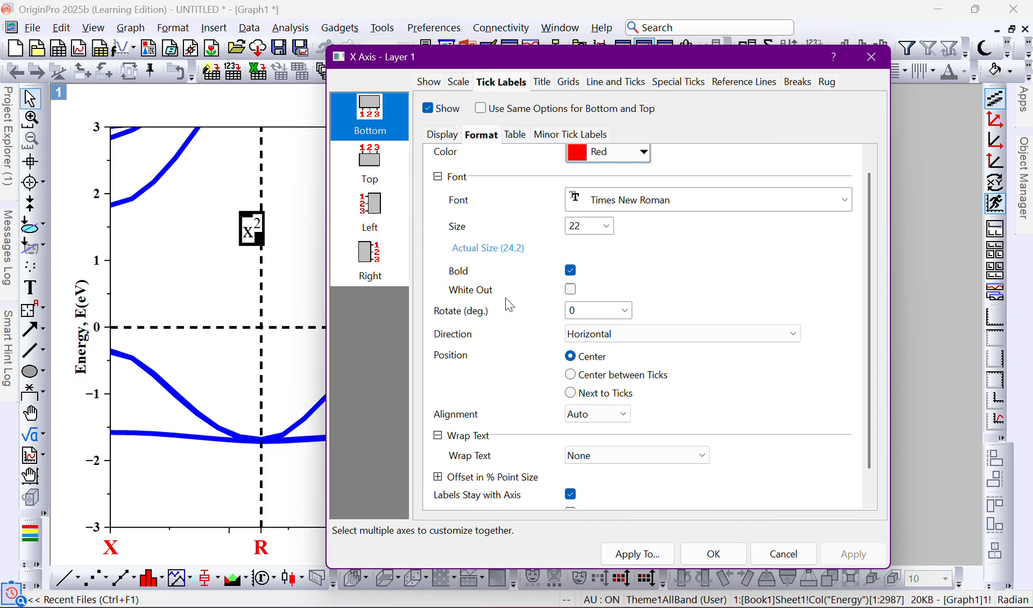
Review the remaining bottom tick label format options and compare the tick label display settings of the bottom, top and left axes.
{"action": "scroll", "coordinate": [506, 301], "scroll_direction": "down", "scroll_amount": 1}
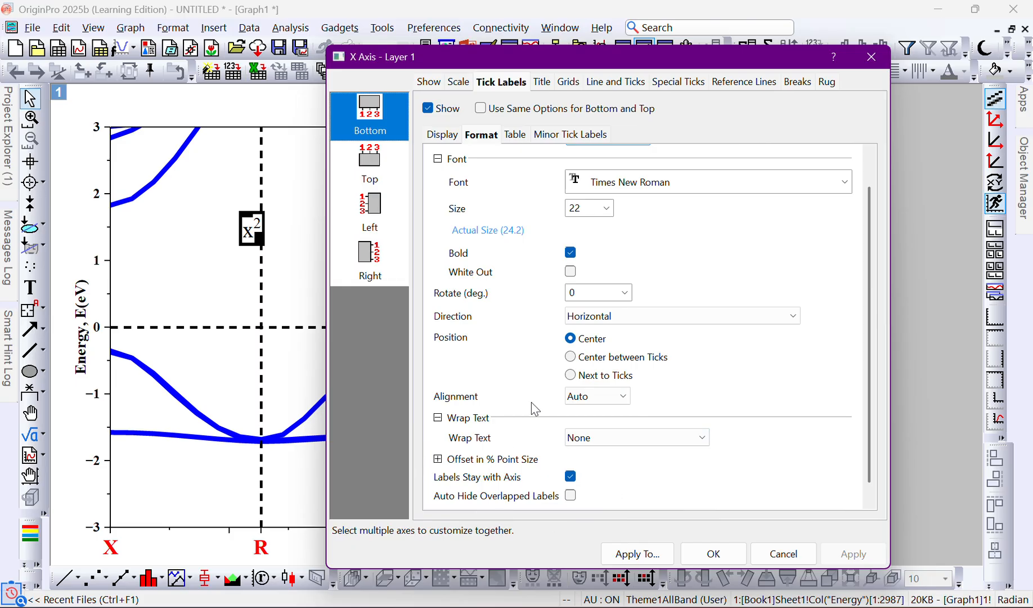
{"action": "scroll", "coordinate": [531, 402], "scroll_direction": "down", "scroll_amount": 1}
{"action": "scroll", "coordinate": [545, 389], "scroll_direction": "up", "scroll_amount": 3}
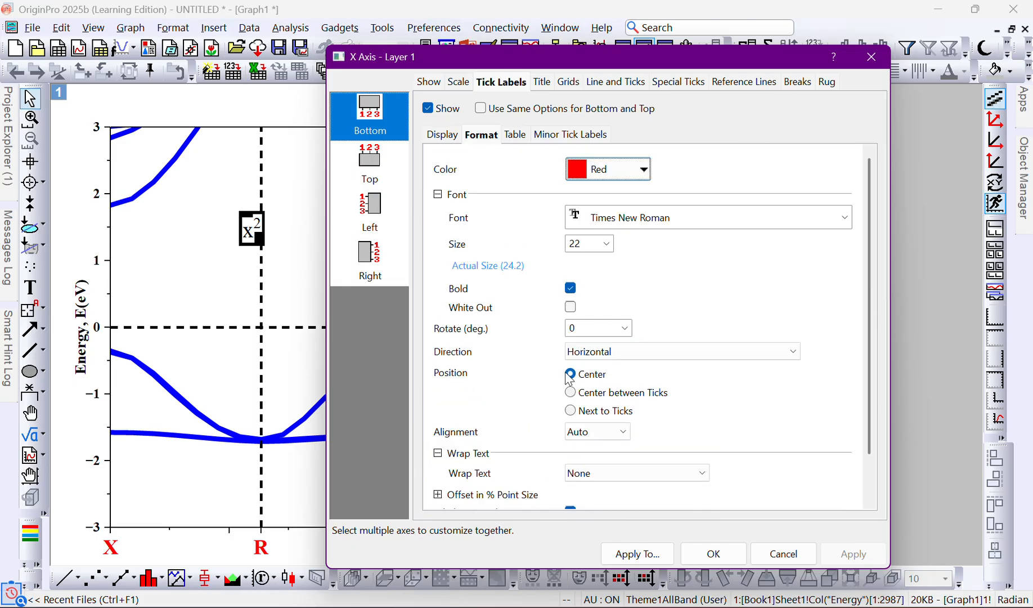
{"action": "left_click", "coordinate": [379, 163]}
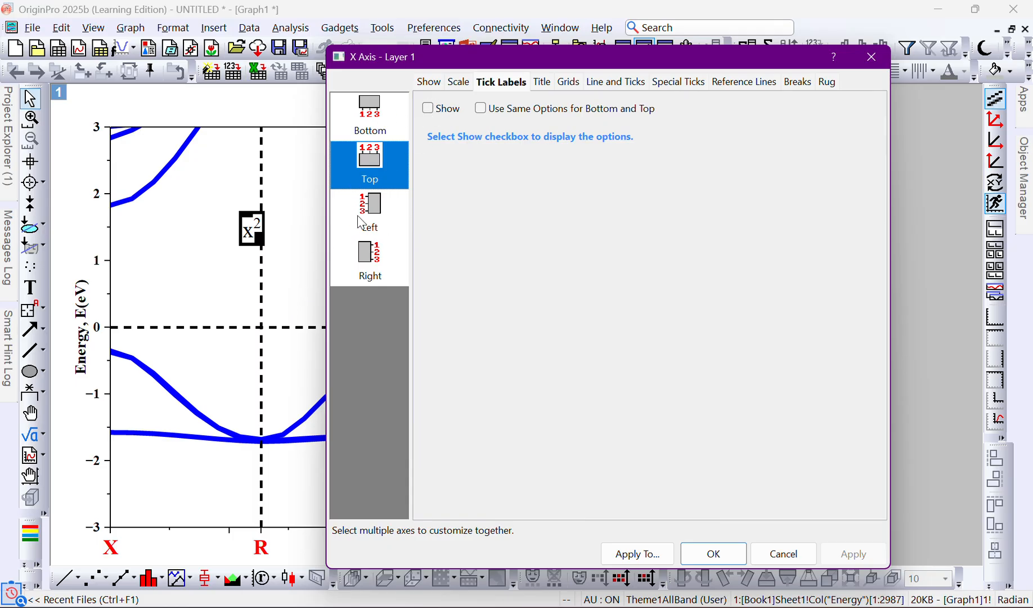
{"action": "left_click", "coordinate": [371, 216]}
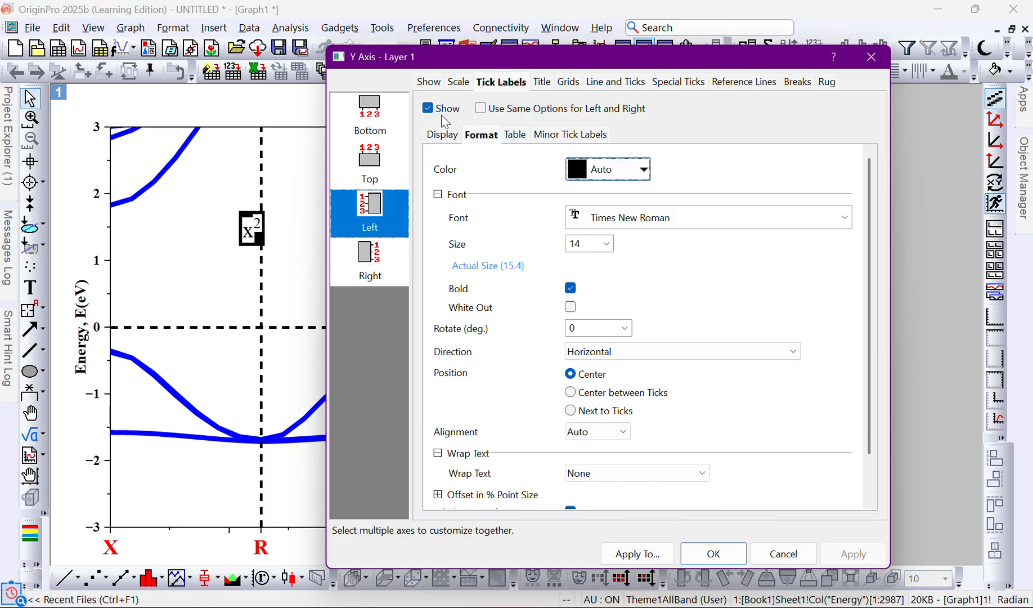
{"action": "left_click", "coordinate": [445, 137]}
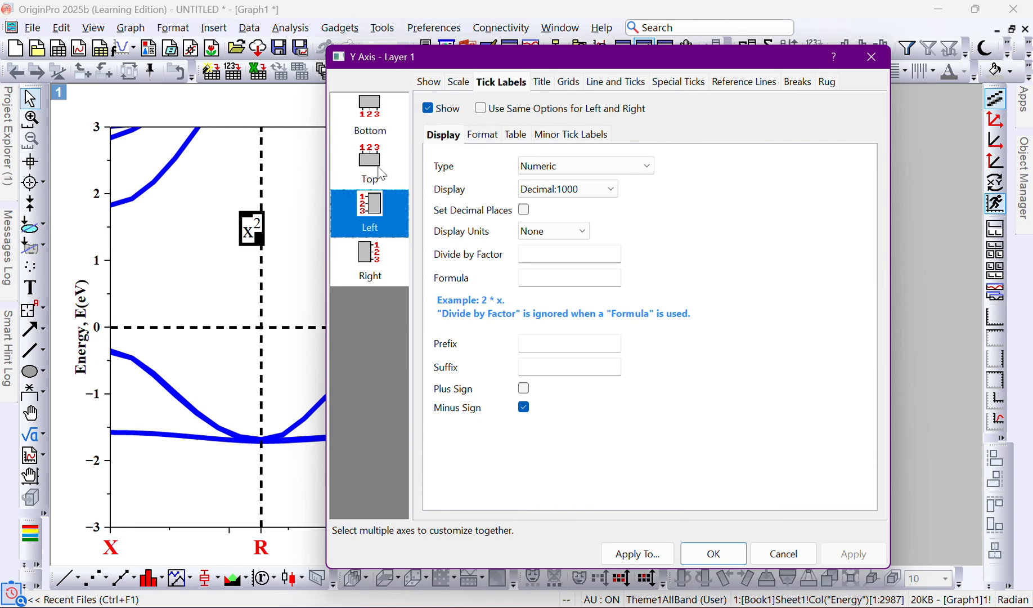
{"action": "left_click", "coordinate": [376, 117]}
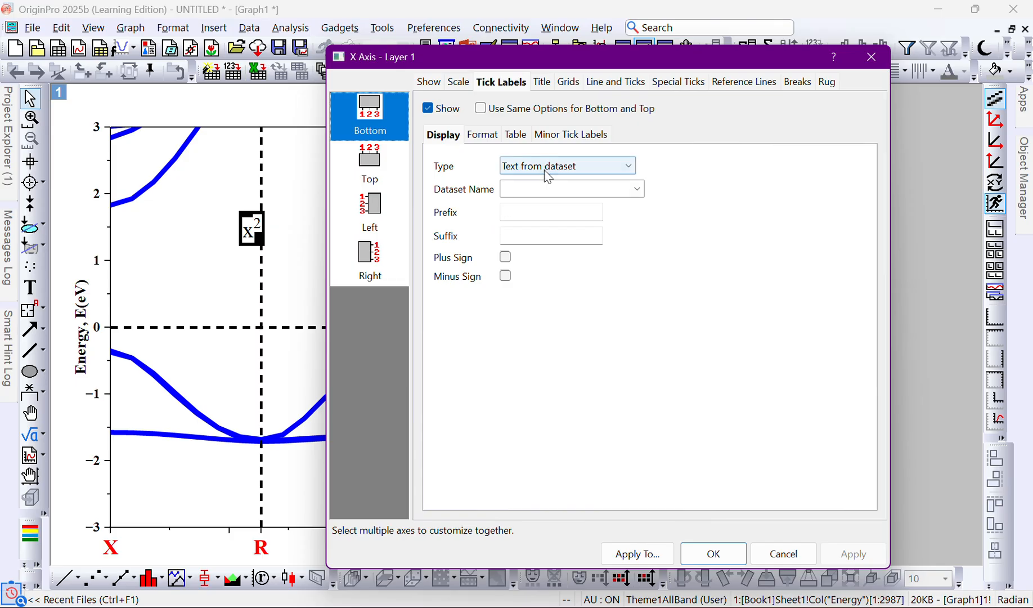
{"action": "left_click", "coordinate": [376, 210]}
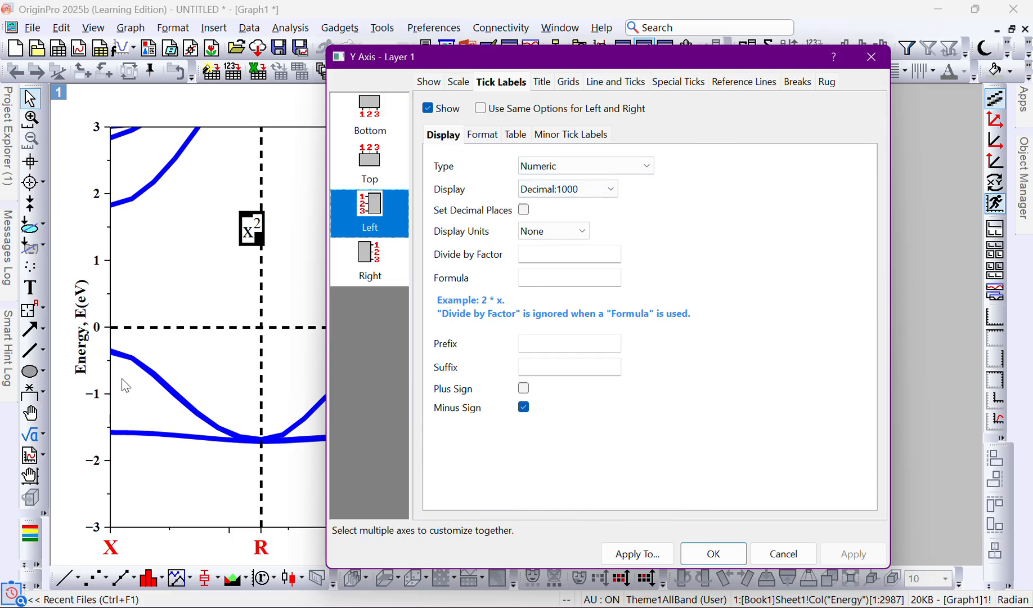
Review the left axis tick label format and table layout settings.
{"action": "left_click", "coordinate": [478, 136]}
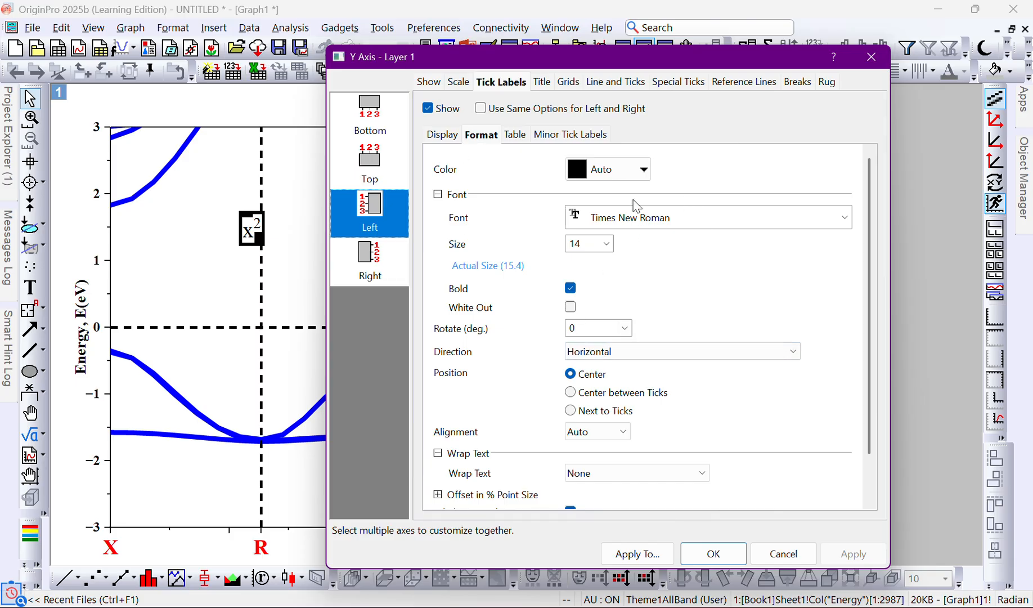
{"action": "scroll", "coordinate": [536, 301], "scroll_direction": "down", "scroll_amount": 1}
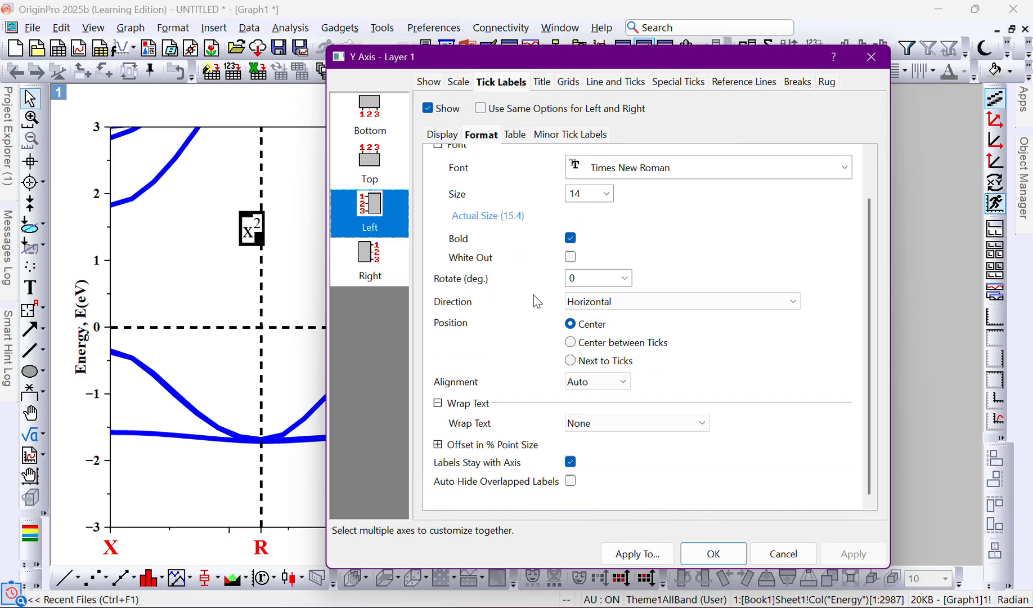
{"action": "scroll", "coordinate": [561, 331], "scroll_direction": "up", "scroll_amount": 1}
{"action": "left_click", "coordinate": [514, 135]}
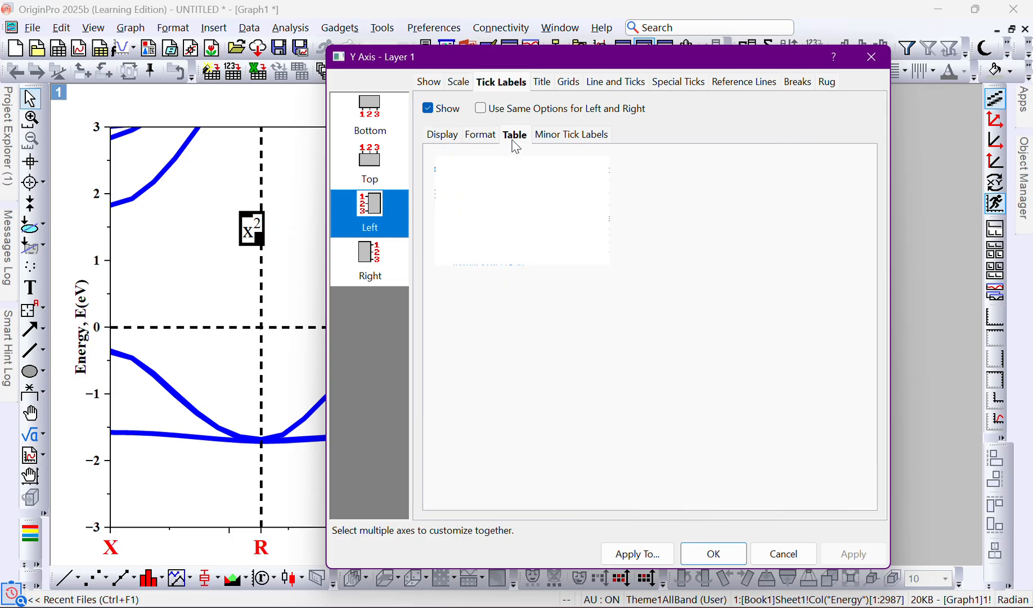
{"action": "scroll", "coordinate": [520, 242], "scroll_direction": "down", "scroll_amount": 1}
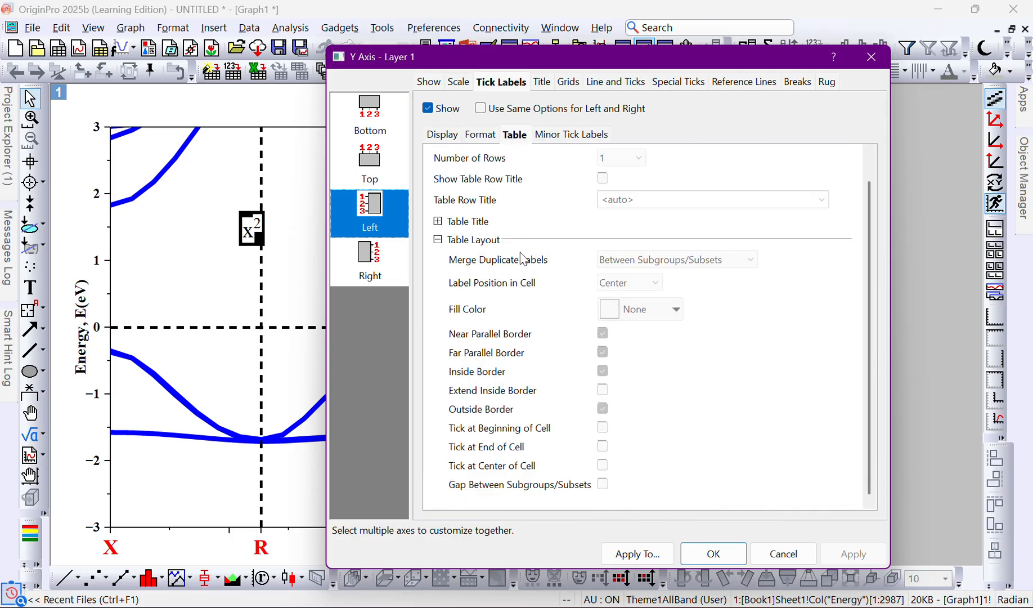
{"action": "scroll", "coordinate": [521, 242], "scroll_direction": "up", "scroll_amount": 1}
Try showing left axis labels at each minor tick, apply it, and set the minor tick labels back to Hide.
{"action": "left_click", "coordinate": [541, 135]}
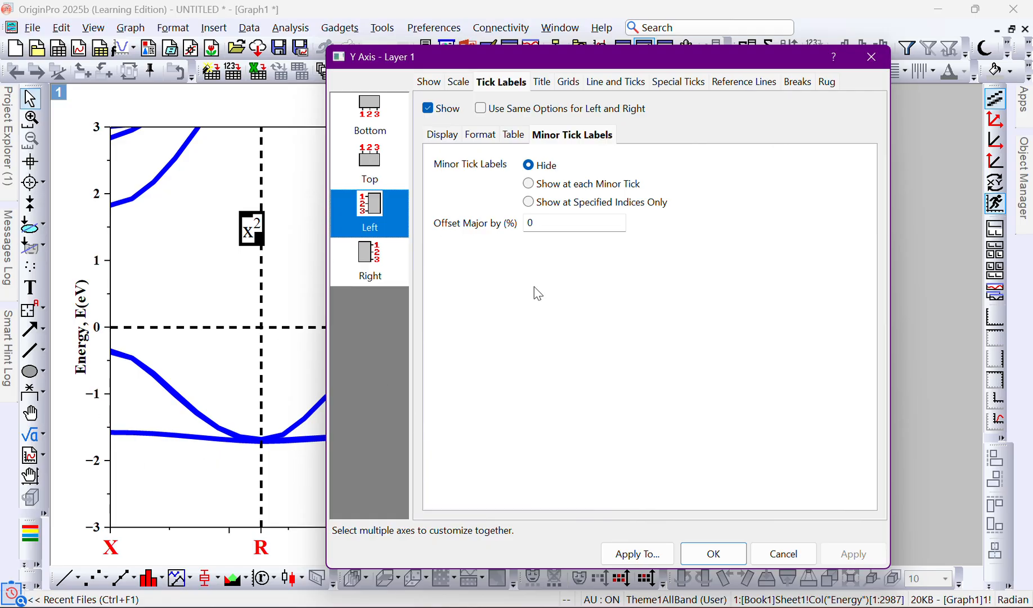
{"action": "left_click", "coordinate": [529, 184]}
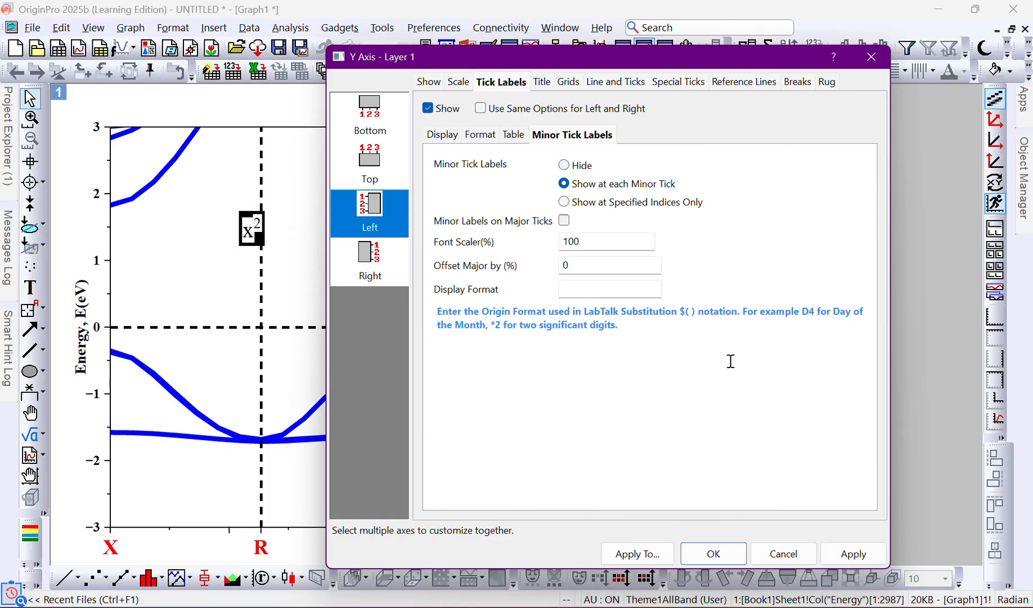
{"action": "left_click", "coordinate": [851, 564]}
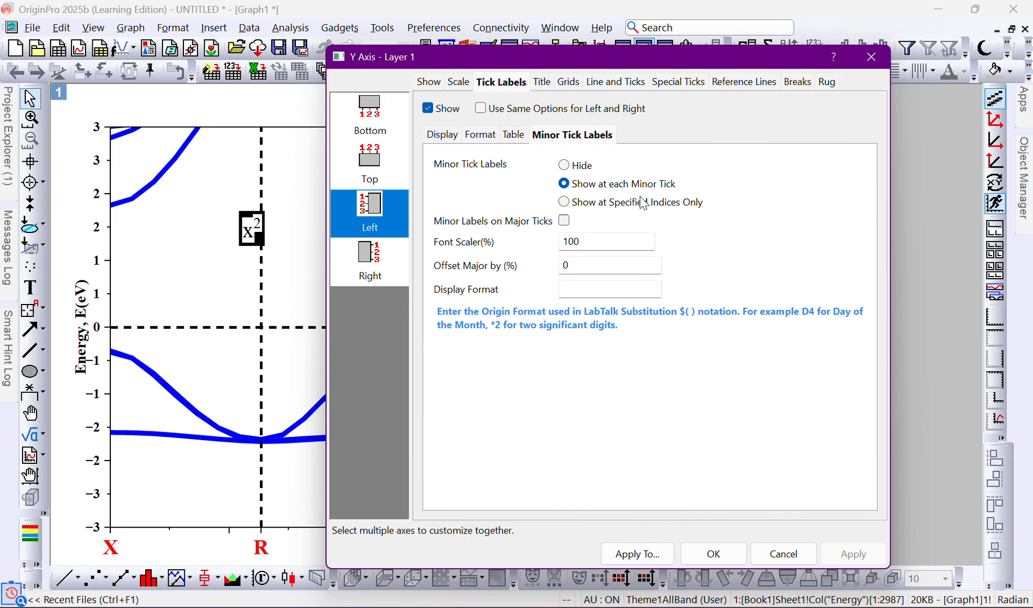
{"action": "left_click", "coordinate": [564, 166]}
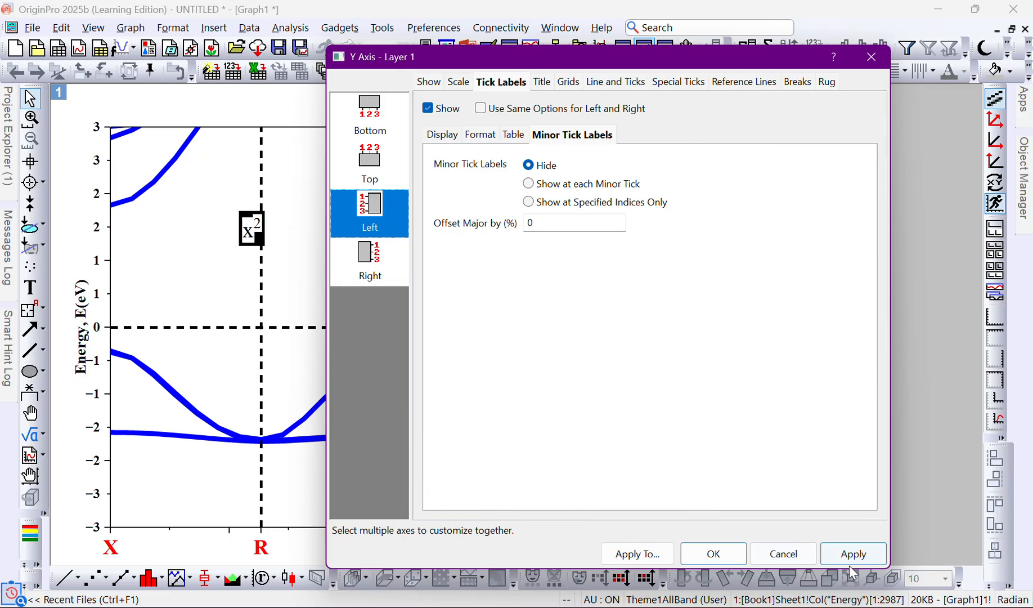
{"action": "left_click", "coordinate": [853, 557]}
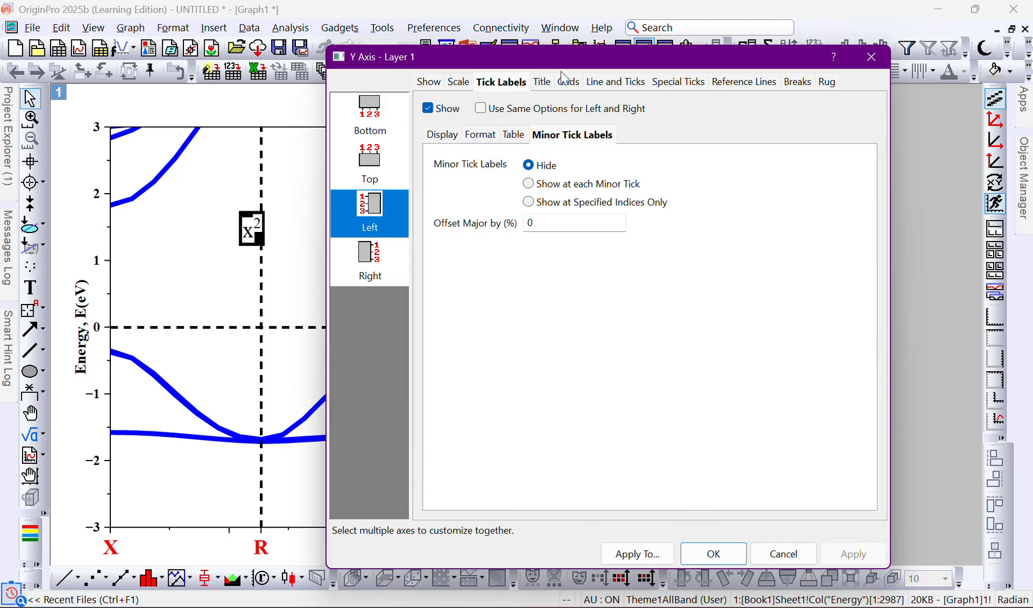
Set the left axis title's offset relative to the axis to End at Axis Begin and apply it.
{"action": "left_click", "coordinate": [539, 83]}
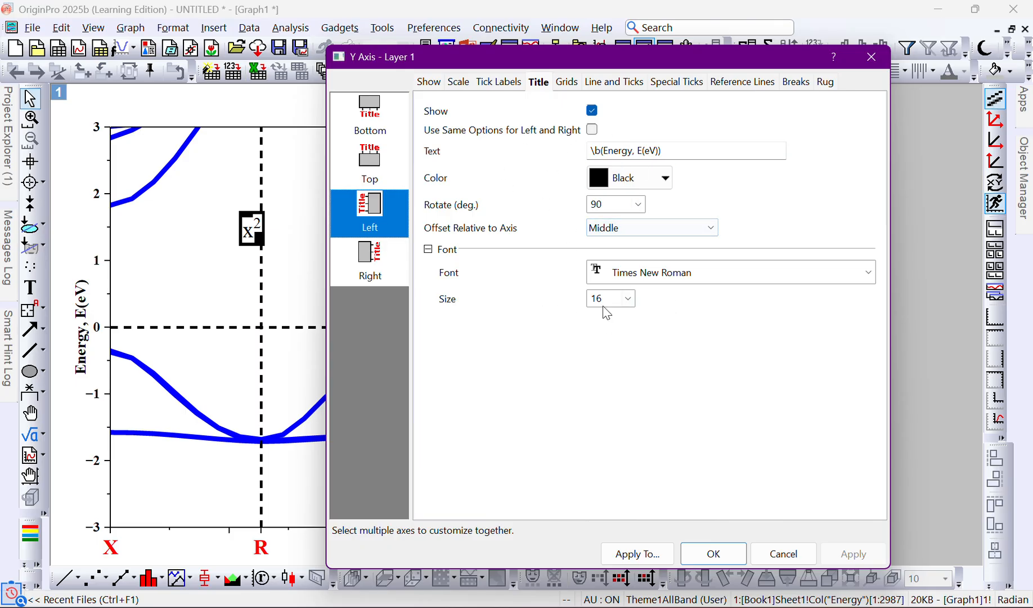
{"action": "left_click", "coordinate": [621, 230]}
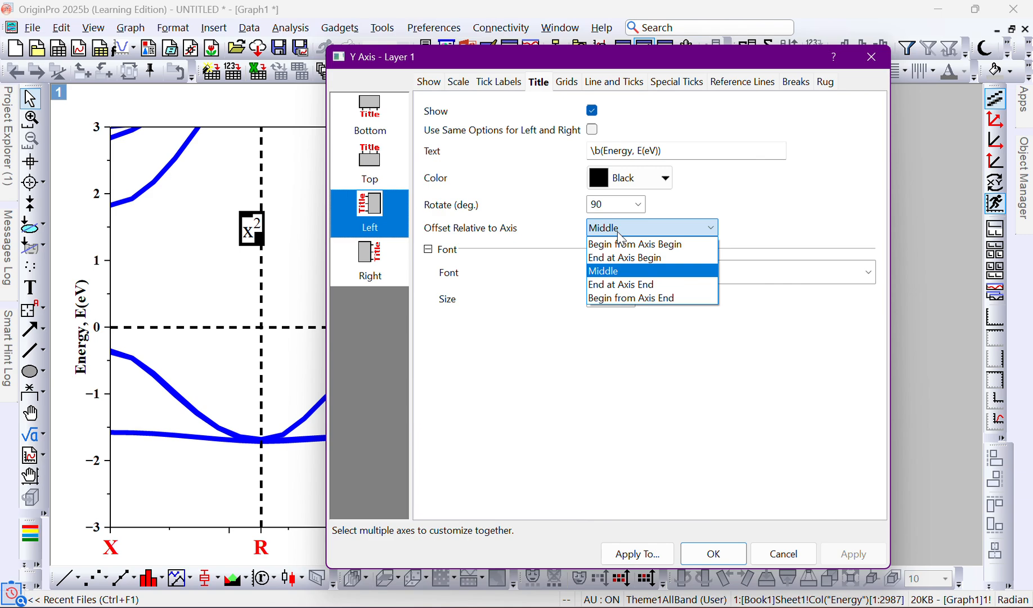
{"action": "left_click", "coordinate": [623, 260]}
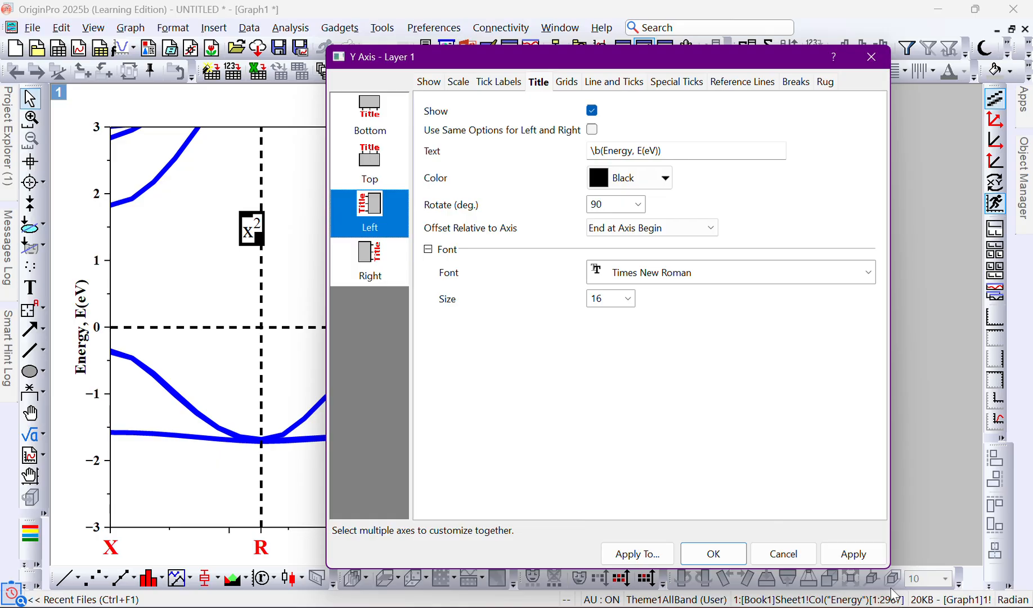
{"action": "left_click", "coordinate": [856, 553]}
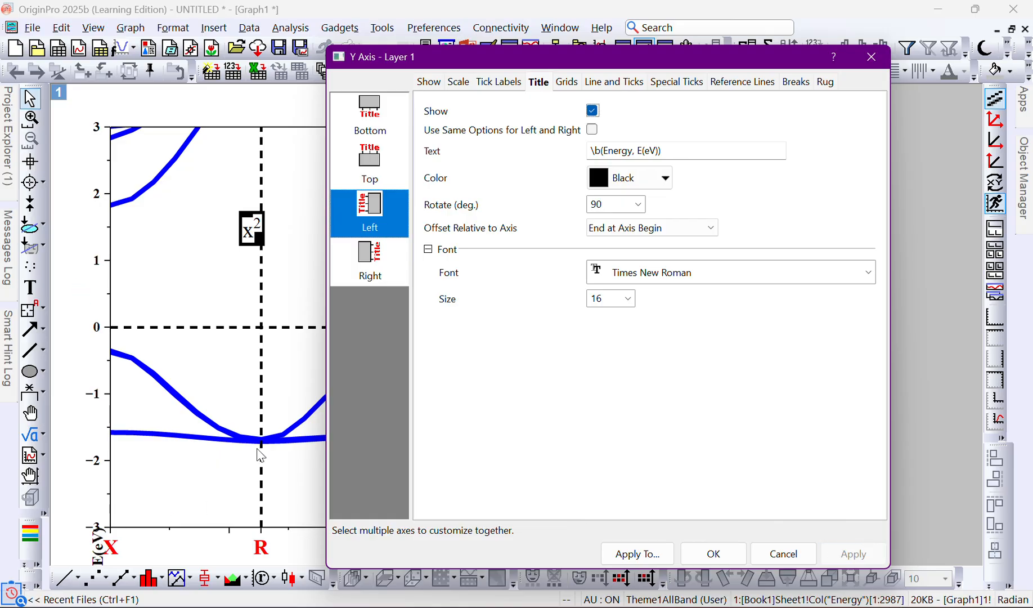
Set the left axis title's offset relative to the axis to Middle and apply it.
{"action": "left_click", "coordinate": [653, 224]}
{"action": "left_click", "coordinate": [647, 239]}
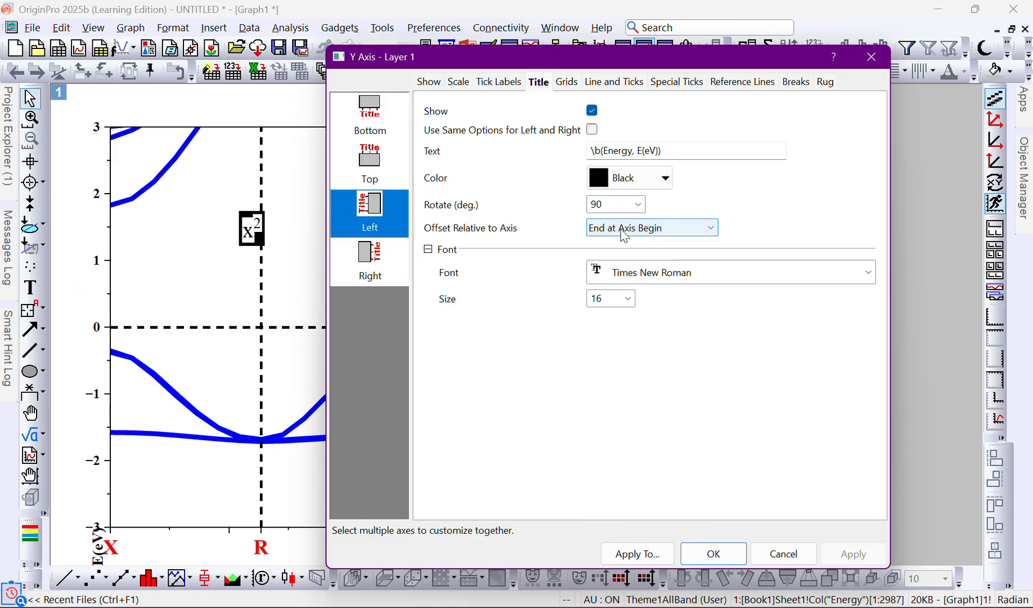
{"action": "left_click", "coordinate": [623, 234]}
{"action": "left_click", "coordinate": [618, 270]}
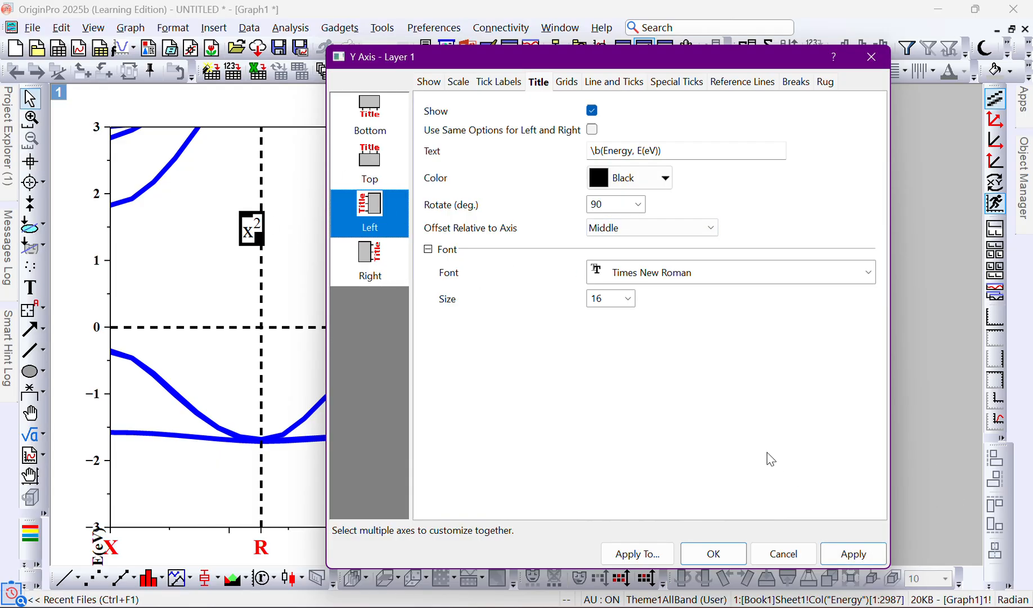
{"action": "left_click", "coordinate": [854, 553]}
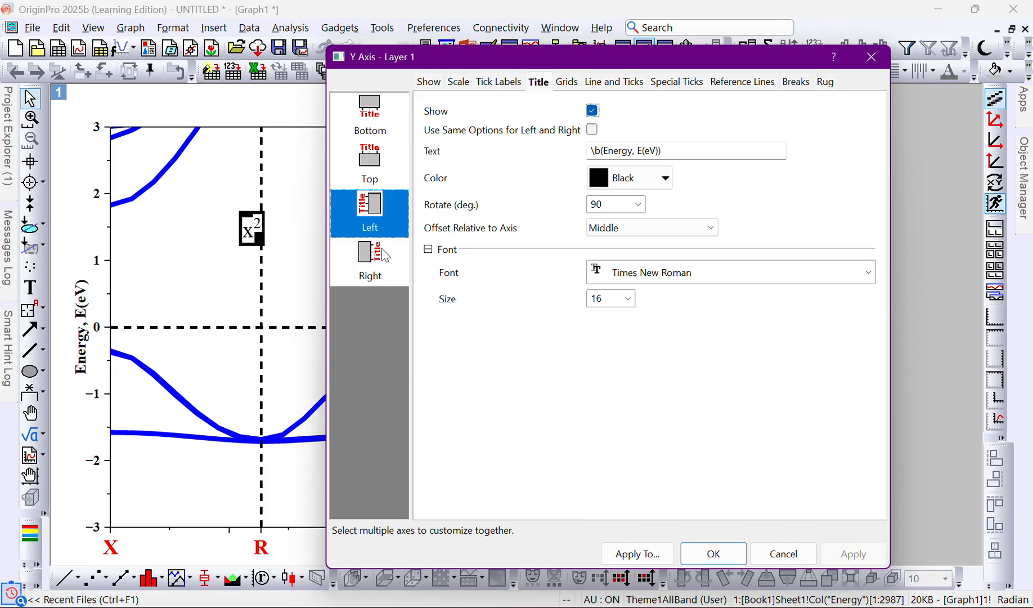
Show the X axis's vertical major grid lines in Dash style and apply the change.
{"action": "left_click", "coordinate": [373, 135]}
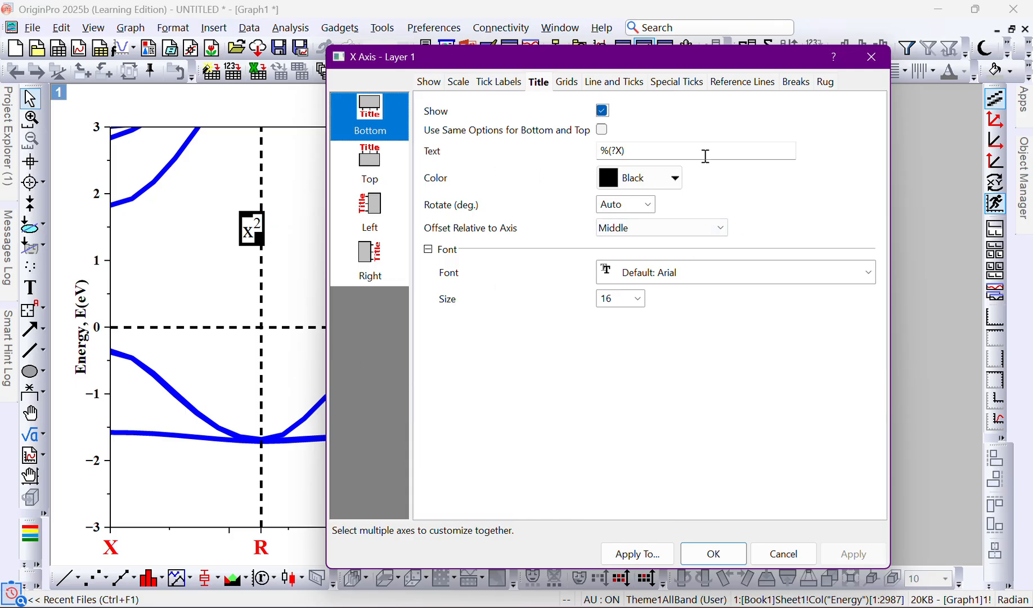
{"action": "left_click", "coordinate": [567, 82]}
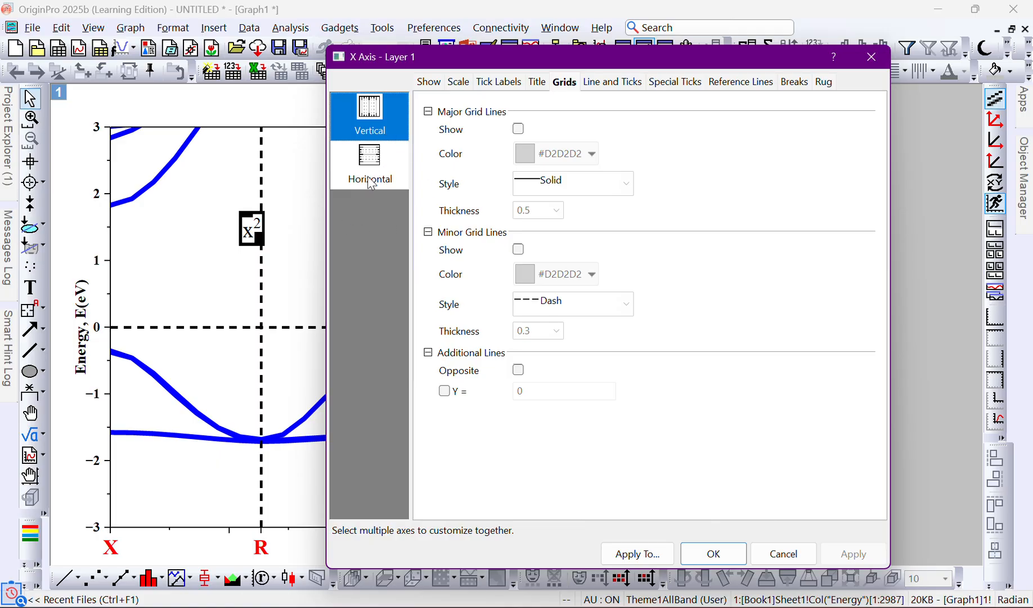
{"action": "left_click", "coordinate": [519, 130]}
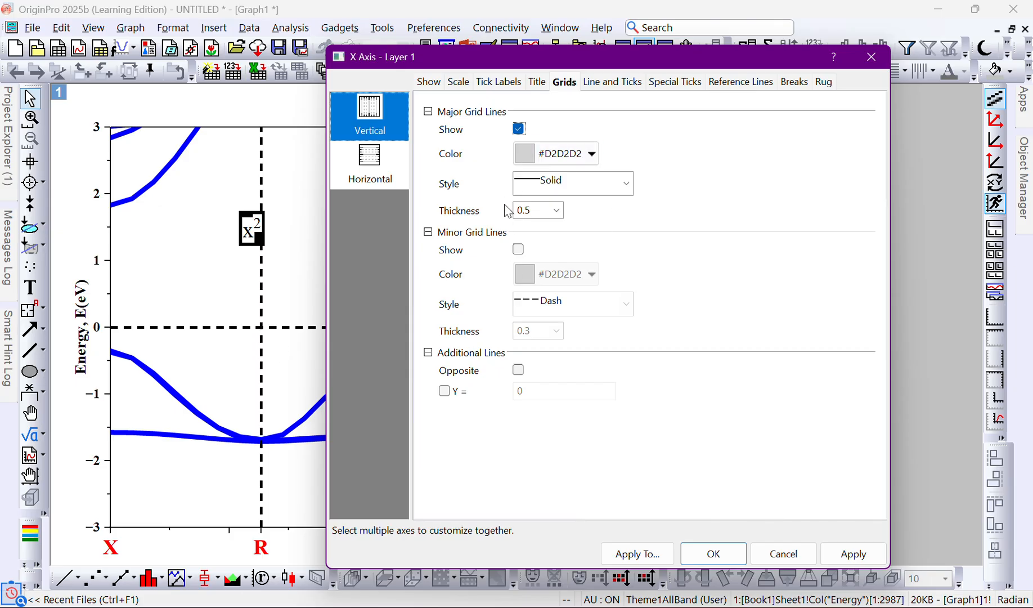
{"action": "left_click", "coordinate": [553, 183]}
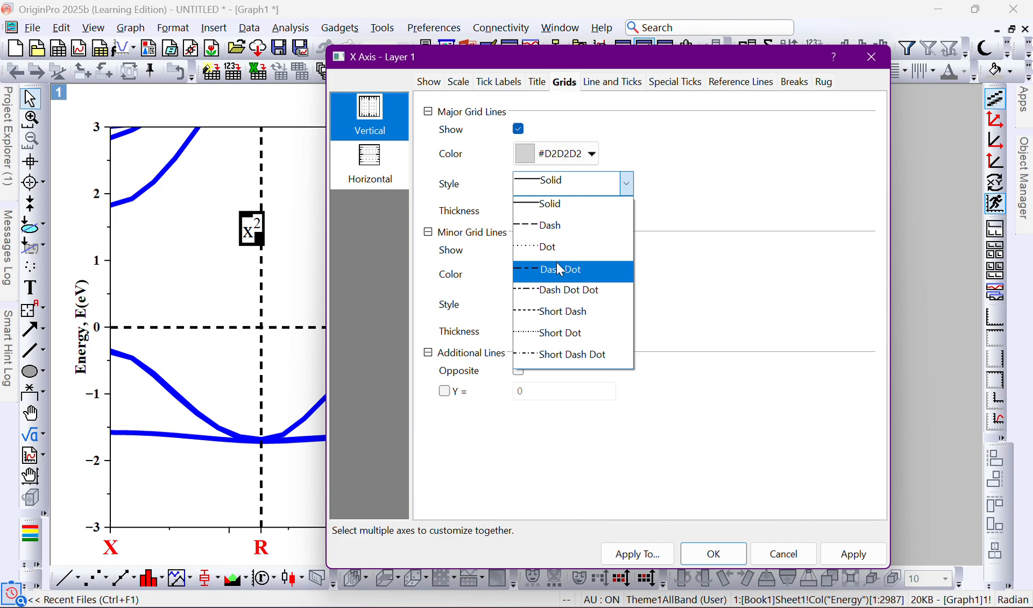
{"action": "left_click", "coordinate": [548, 225]}
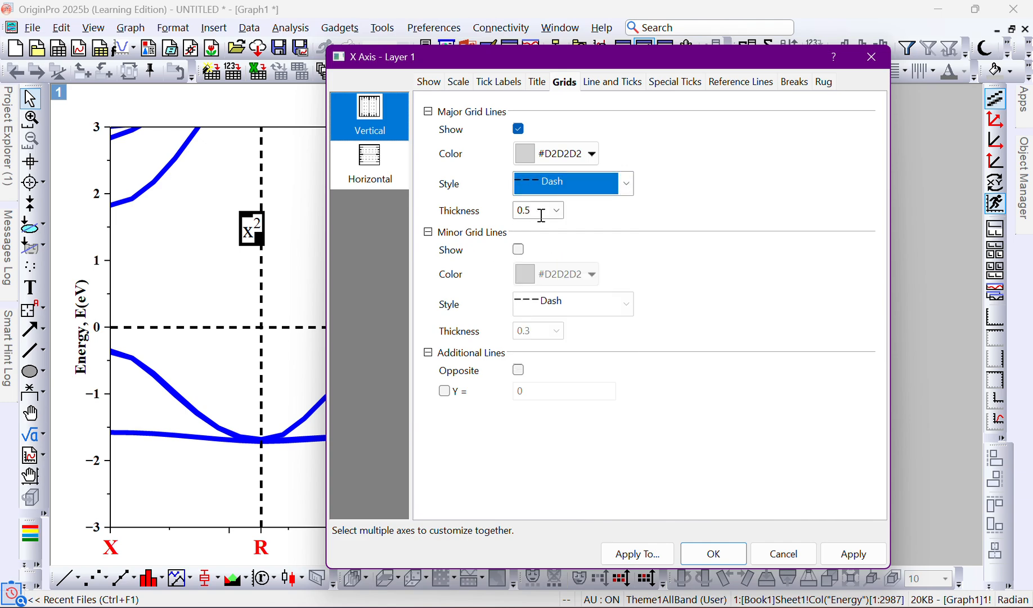
{"action": "left_click", "coordinate": [866, 550]}
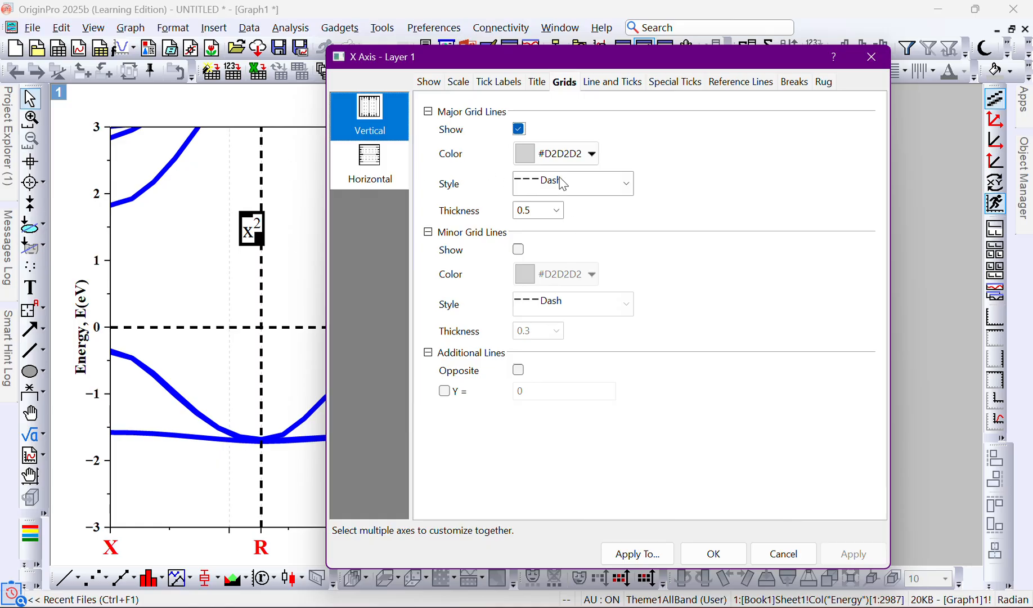
Color the vertical major grid lines red with thickness 2 and apply it.
{"action": "left_click", "coordinate": [556, 160]}
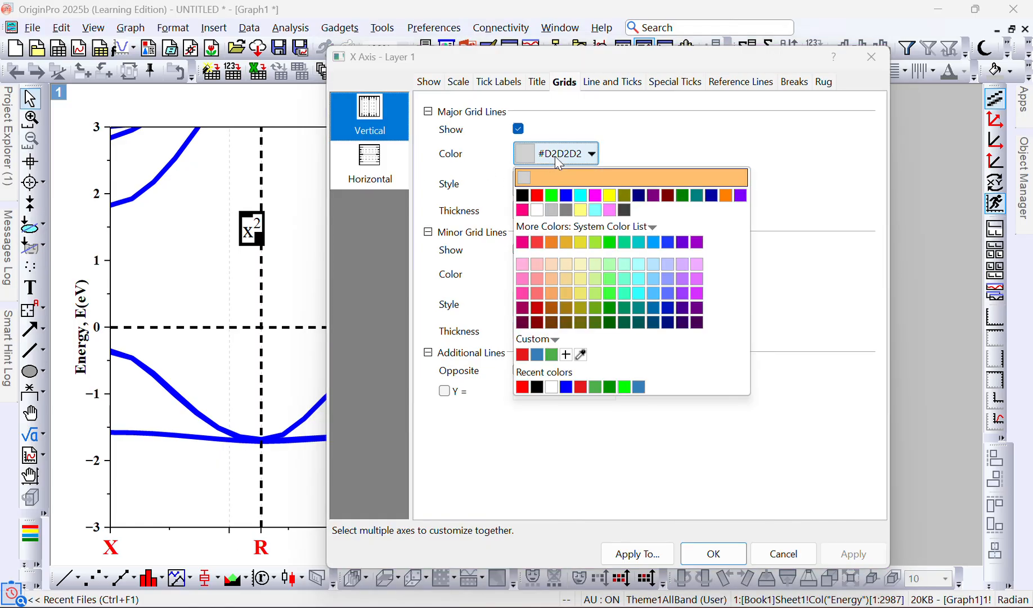
{"action": "left_click", "coordinate": [538, 196]}
{"action": "left_click", "coordinate": [554, 215]}
{"action": "left_click", "coordinate": [556, 213]}
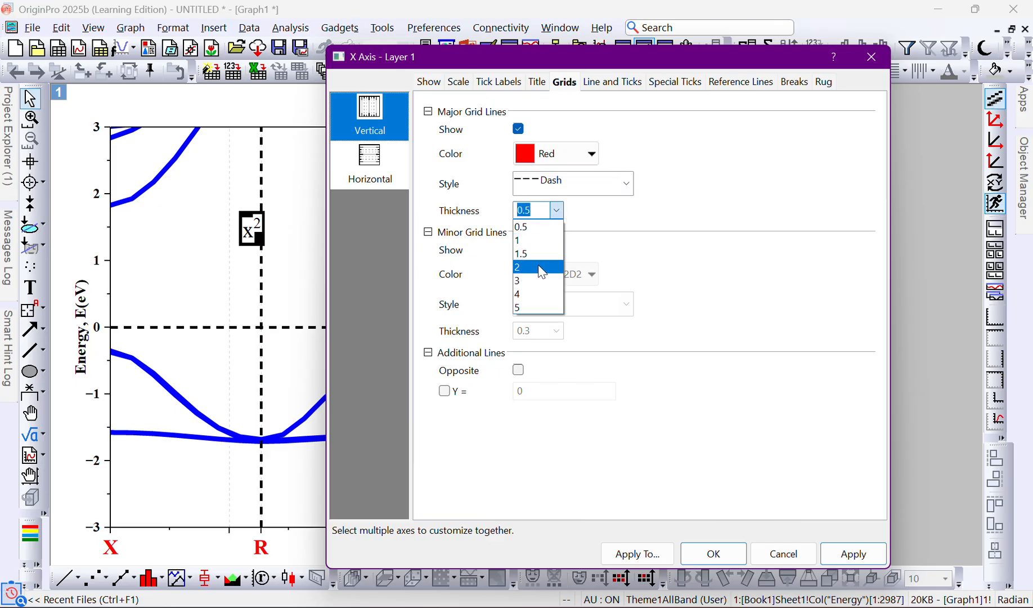
{"action": "left_click", "coordinate": [529, 267]}
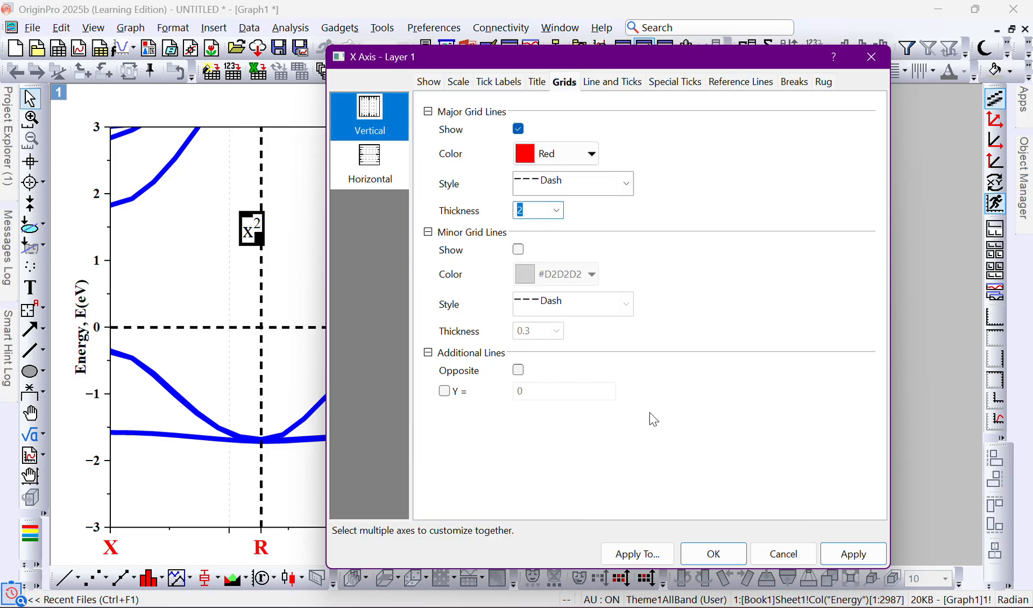
{"action": "left_click", "coordinate": [851, 554]}
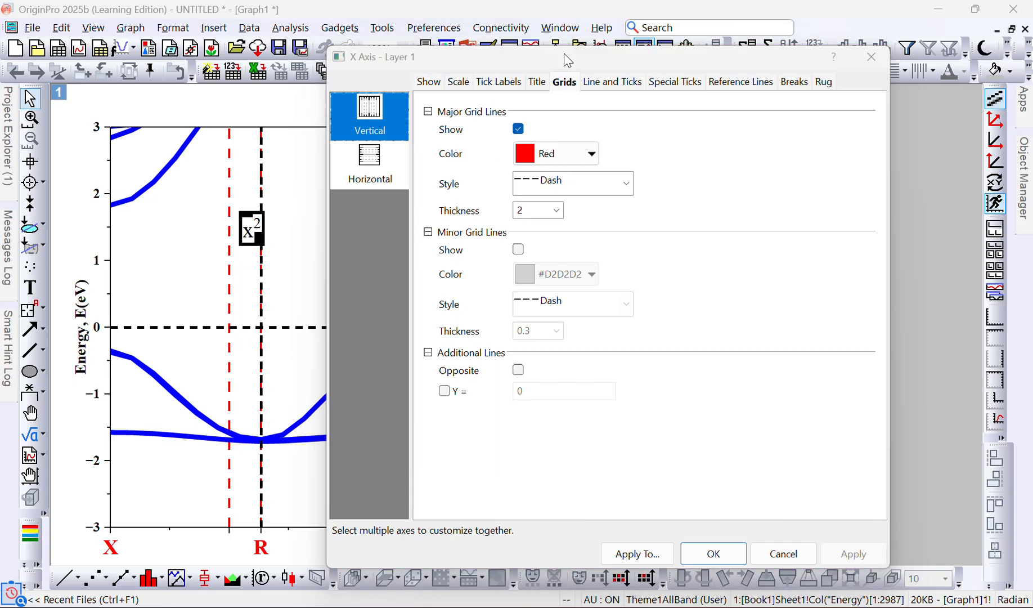
Inspect the grid lines across the whole graph and the horizontal grid settings, and turn off the vertical major grid lines.
{"action": "left_click_drag", "start_coordinate": [677, 59], "coordinate": [752, 571]}
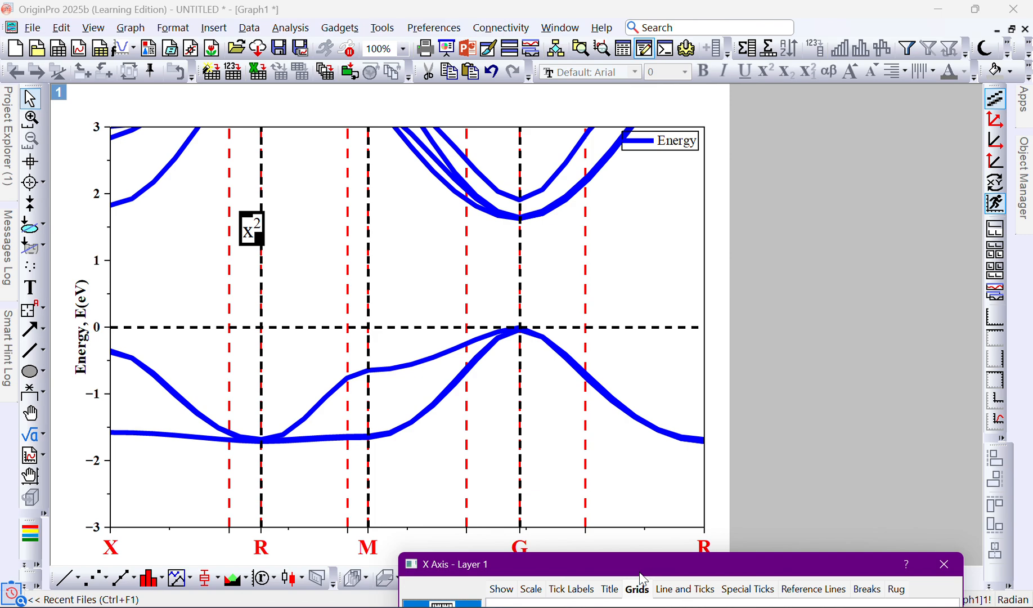
{"action": "left_click_drag", "start_coordinate": [640, 573], "coordinate": [617, 110]}
{"action": "left_click", "coordinate": [432, 221]}
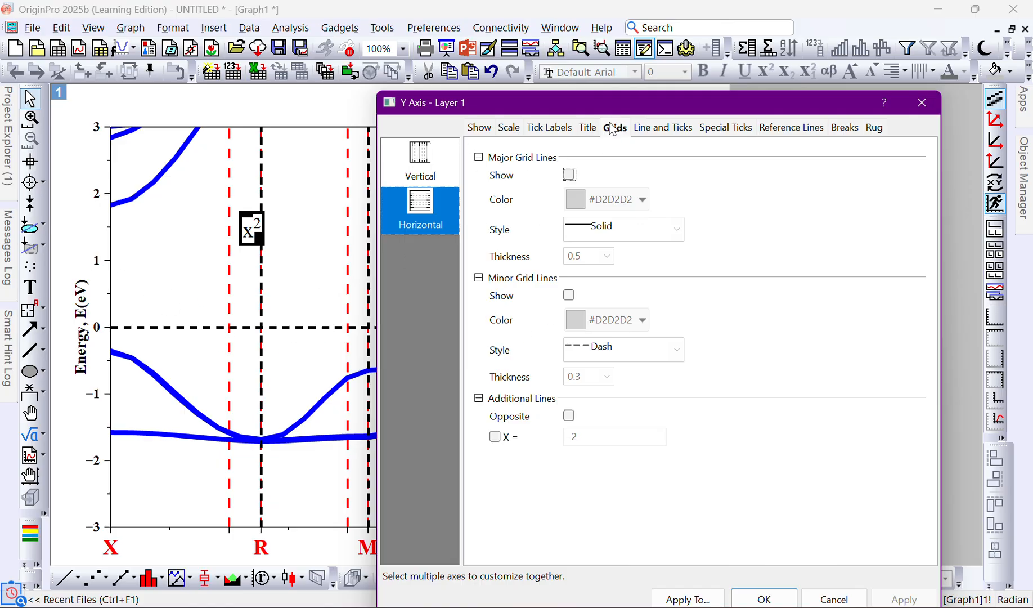
{"action": "left_click", "coordinate": [438, 167]}
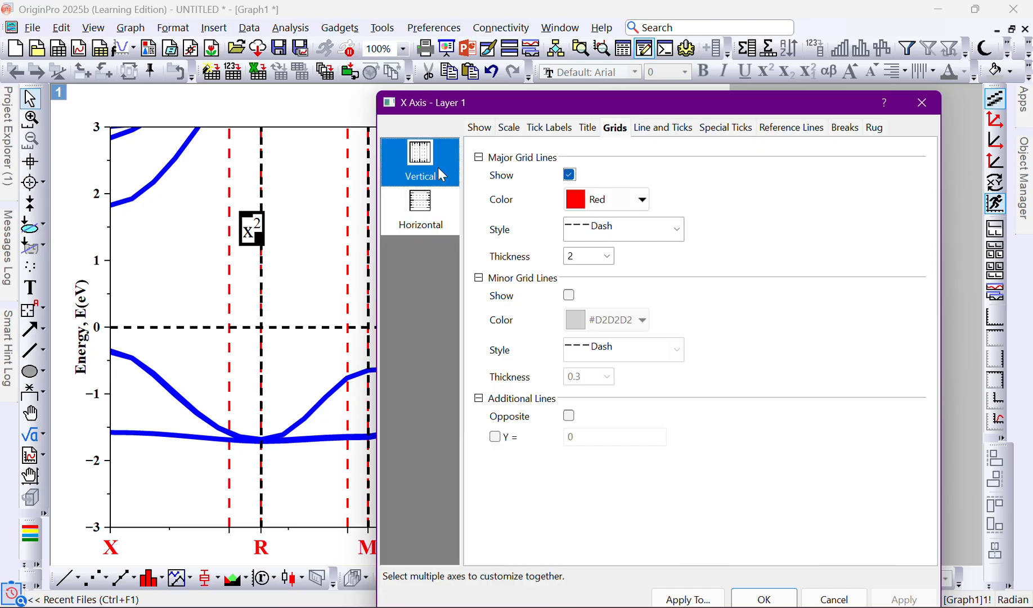
{"action": "left_click", "coordinate": [567, 175]}
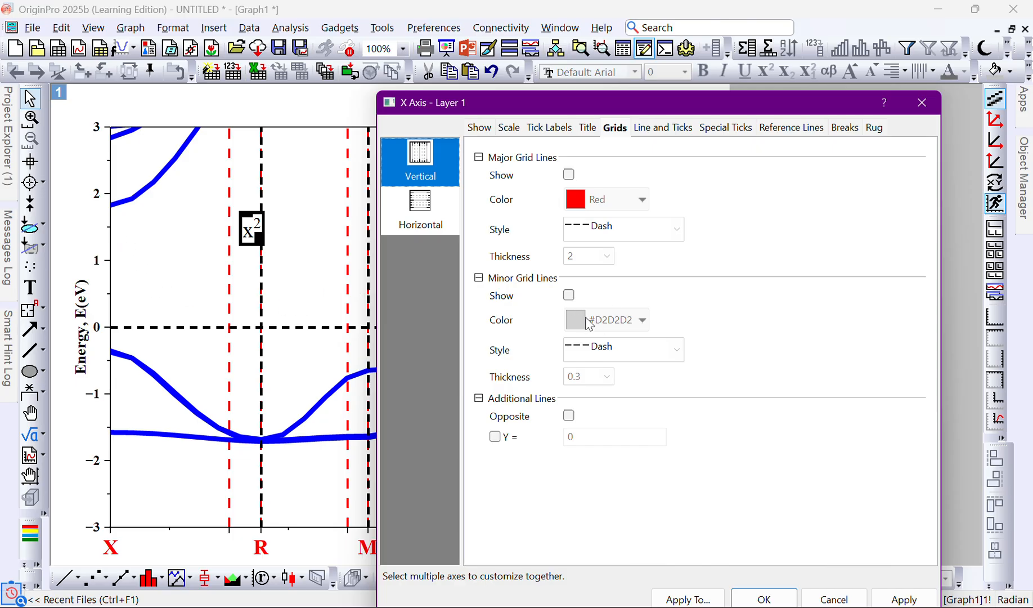
Try showing the vertical minor grid lines as blue dashes, apply it, and turn the minor grid lines back off.
{"action": "left_click", "coordinate": [568, 295]}
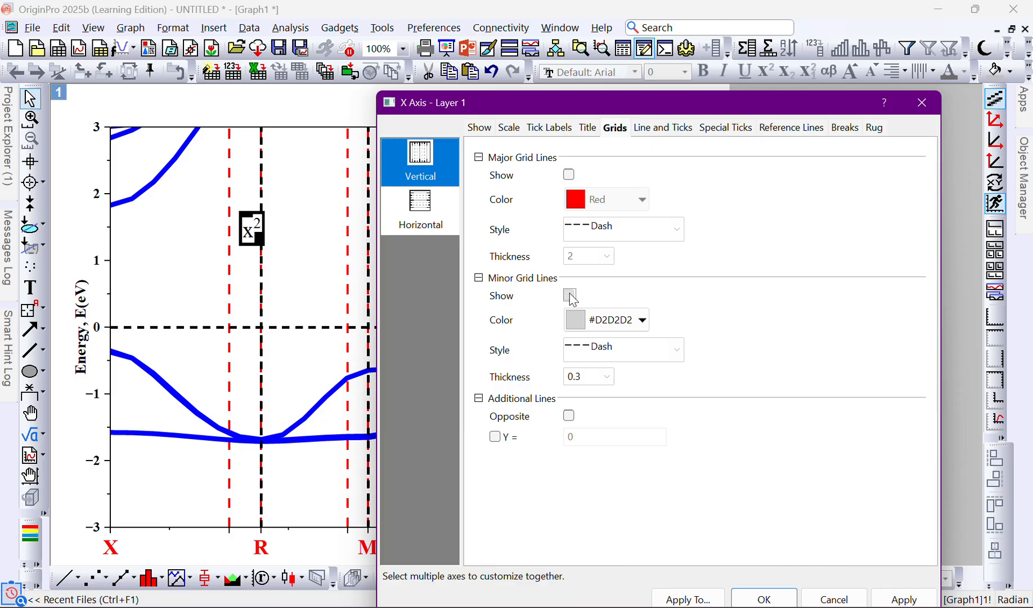
{"action": "left_click", "coordinate": [608, 320]}
{"action": "left_click", "coordinate": [615, 363]}
{"action": "left_click", "coordinate": [675, 350]}
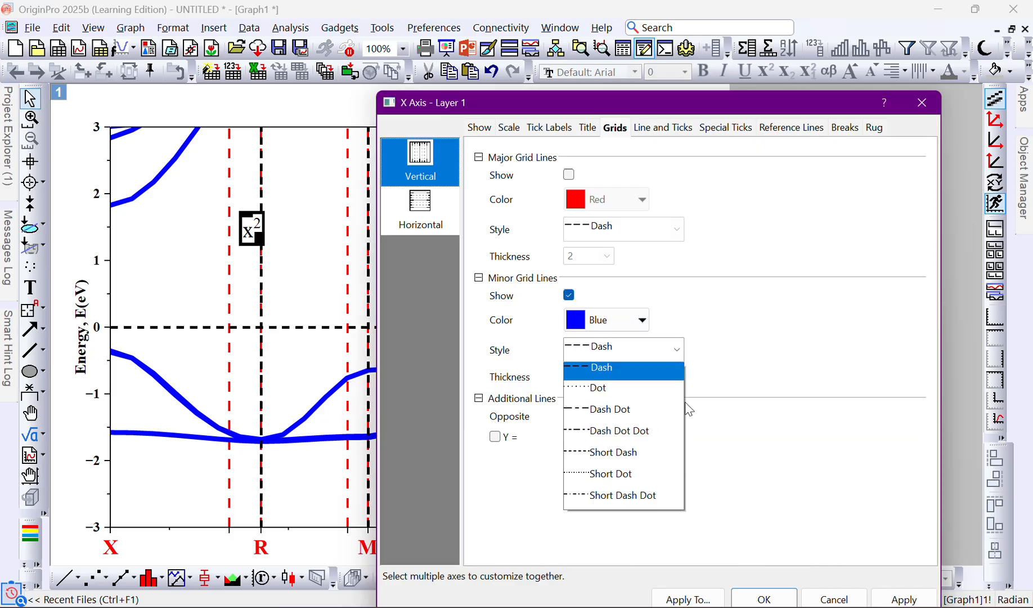
{"action": "left_click", "coordinate": [922, 591]}
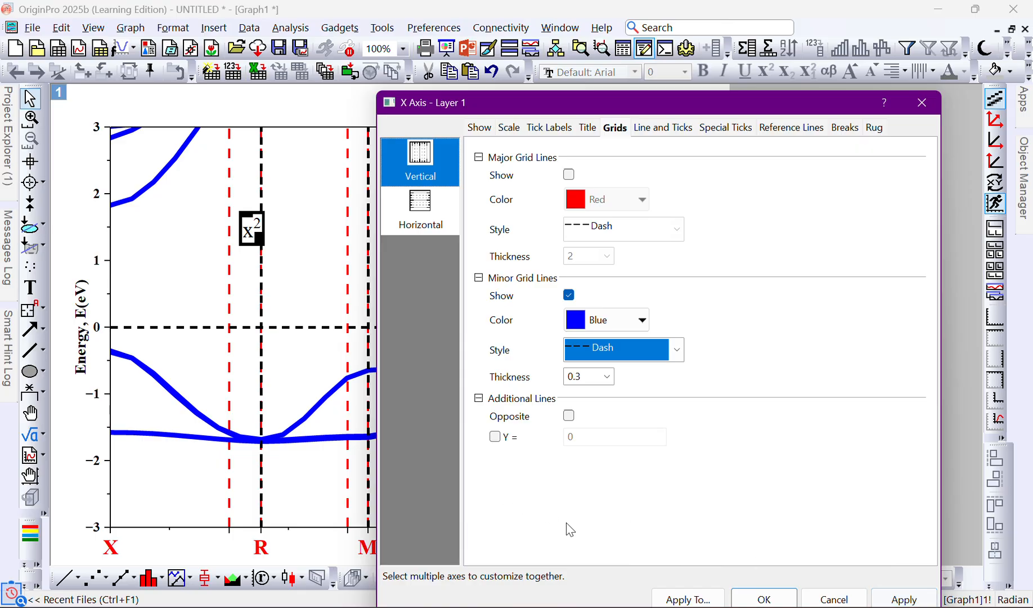
{"action": "left_click", "coordinate": [914, 599]}
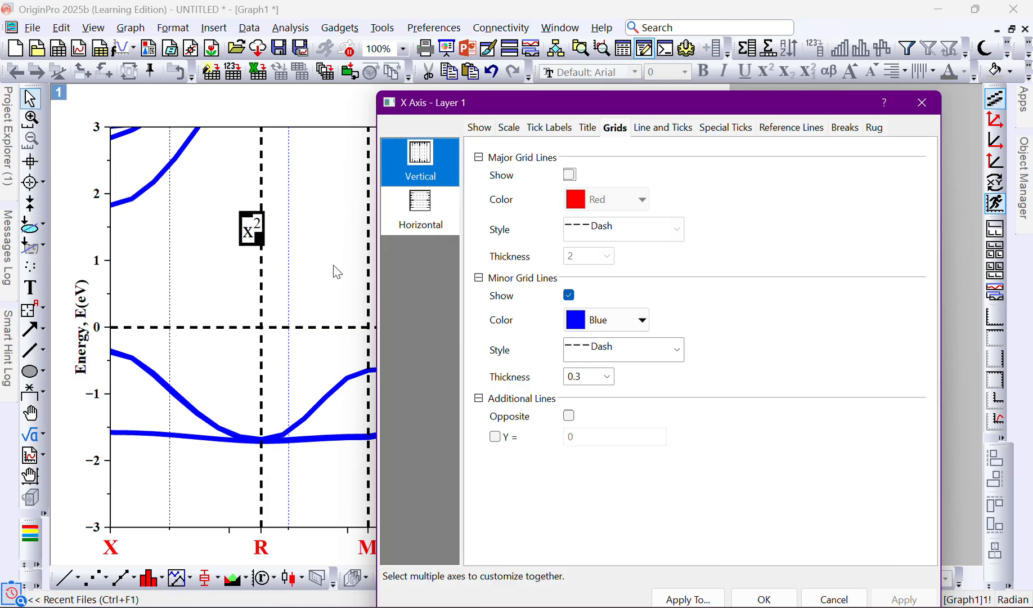
{"action": "left_click", "coordinate": [568, 296]}
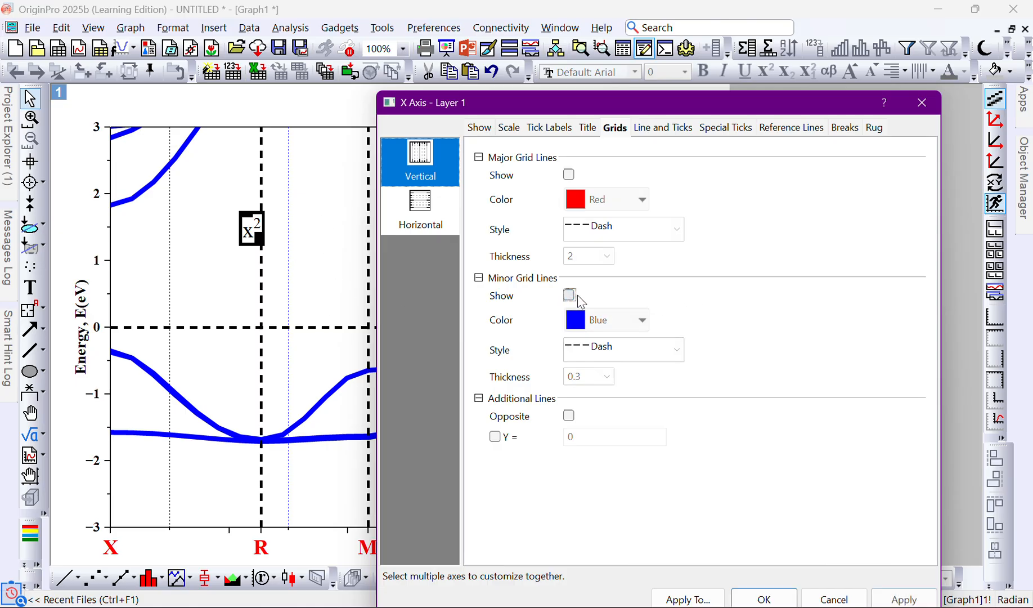
Review the line and tick settings of the bottom, top and left axes.
{"action": "left_click", "coordinate": [655, 128]}
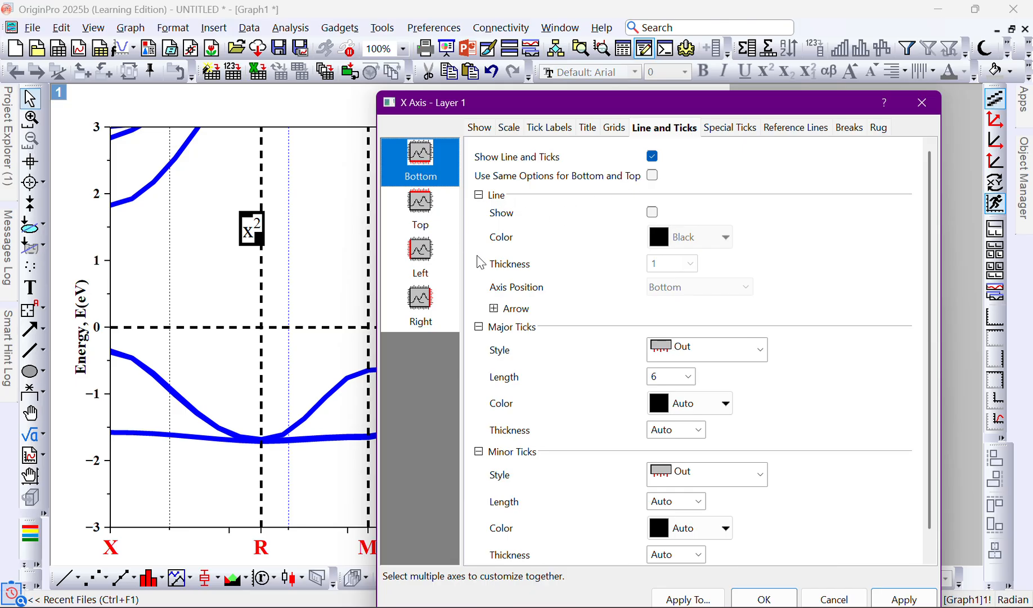
{"action": "scroll", "coordinate": [651, 222], "scroll_direction": "down", "scroll_amount": 1}
{"action": "scroll", "coordinate": [600, 246], "scroll_direction": "up", "scroll_amount": 1}
{"action": "left_click", "coordinate": [417, 212]}
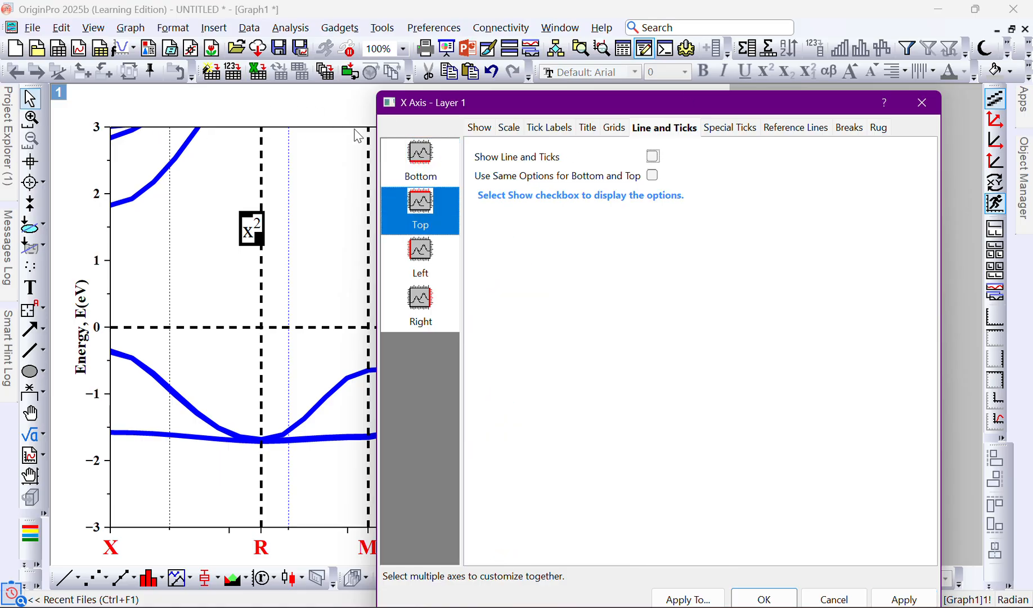
{"action": "left_click", "coordinate": [430, 264]}
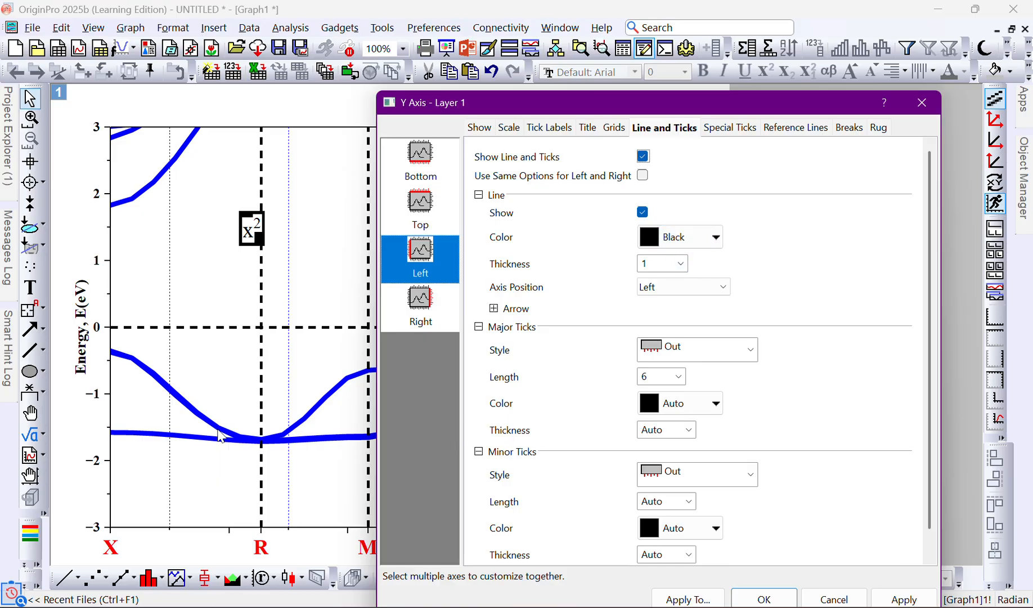
Try hiding the left axis line, apply it, and show the line again.
{"action": "left_click", "coordinate": [642, 211]}
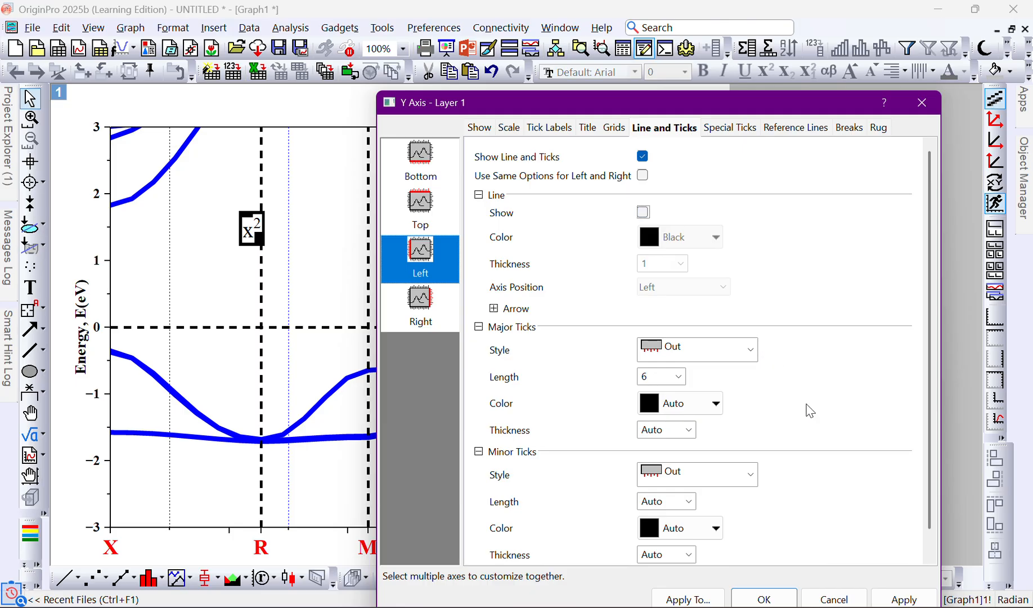
{"action": "left_click", "coordinate": [903, 599]}
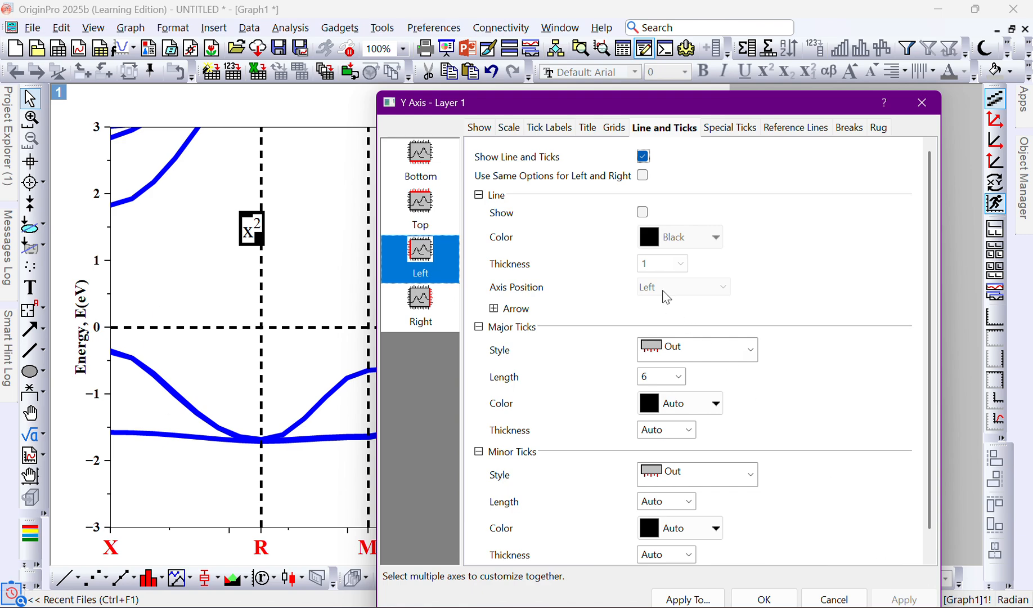
{"action": "left_click", "coordinate": [642, 212]}
{"action": "left_click", "coordinate": [904, 598]}
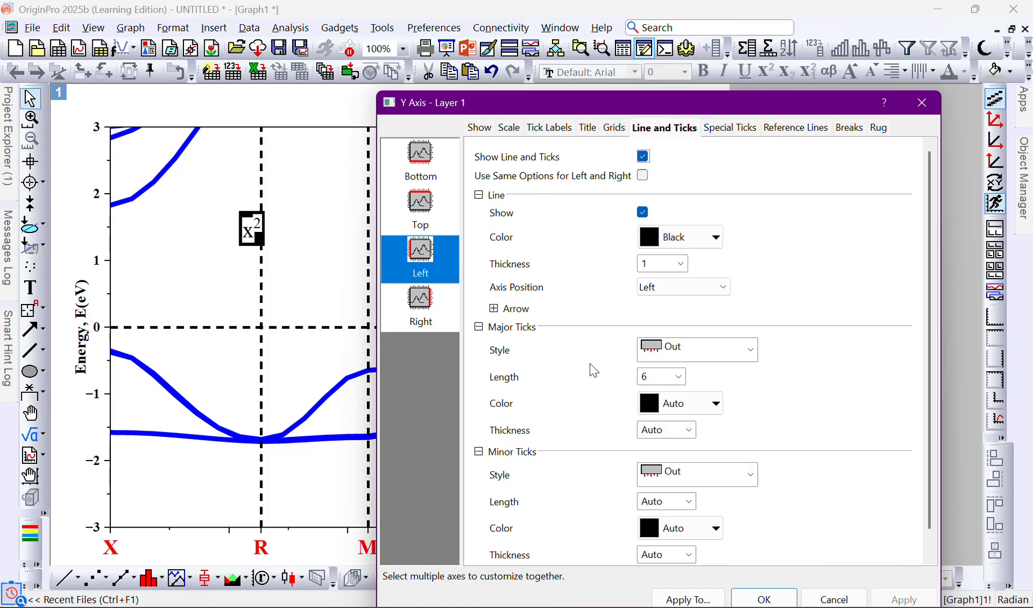
Set the left axis major tick style to In & Out and apply it.
{"action": "scroll", "coordinate": [563, 361], "scroll_direction": "down", "scroll_amount": 1}
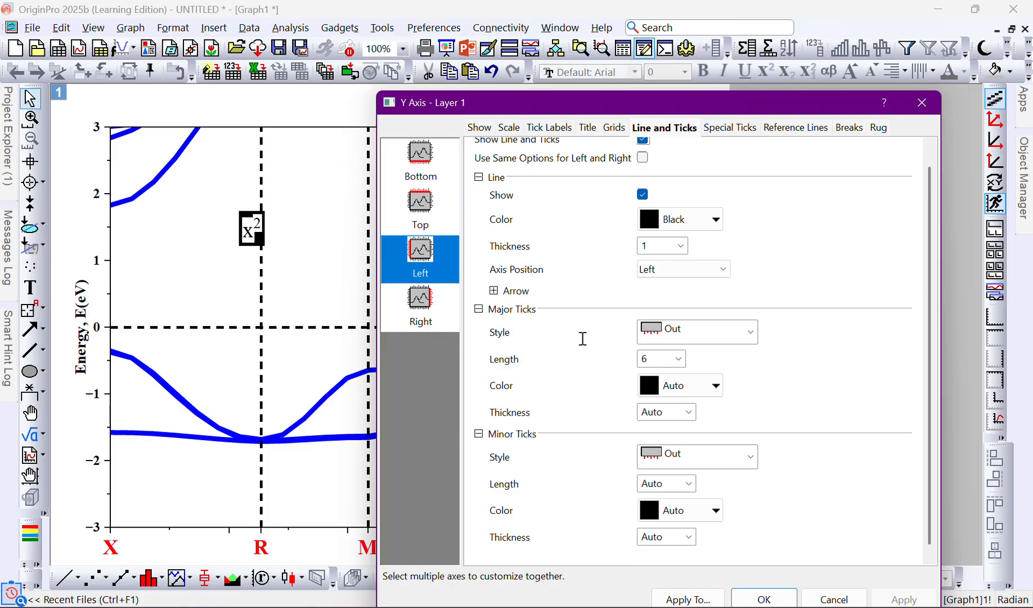
{"action": "left_click", "coordinate": [687, 338]}
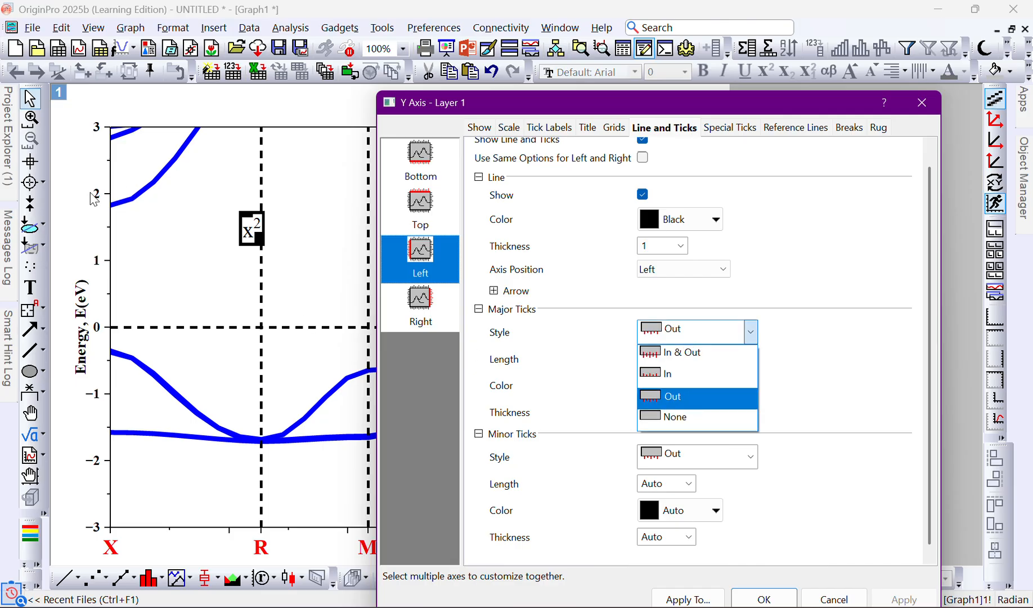
{"action": "left_click", "coordinate": [682, 352]}
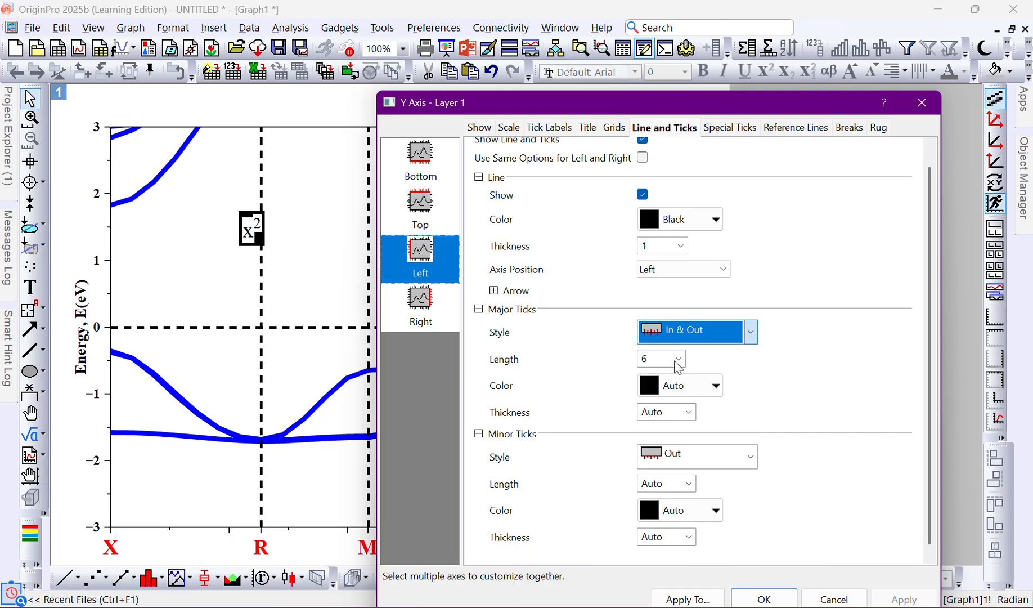
{"action": "left_click", "coordinate": [902, 599]}
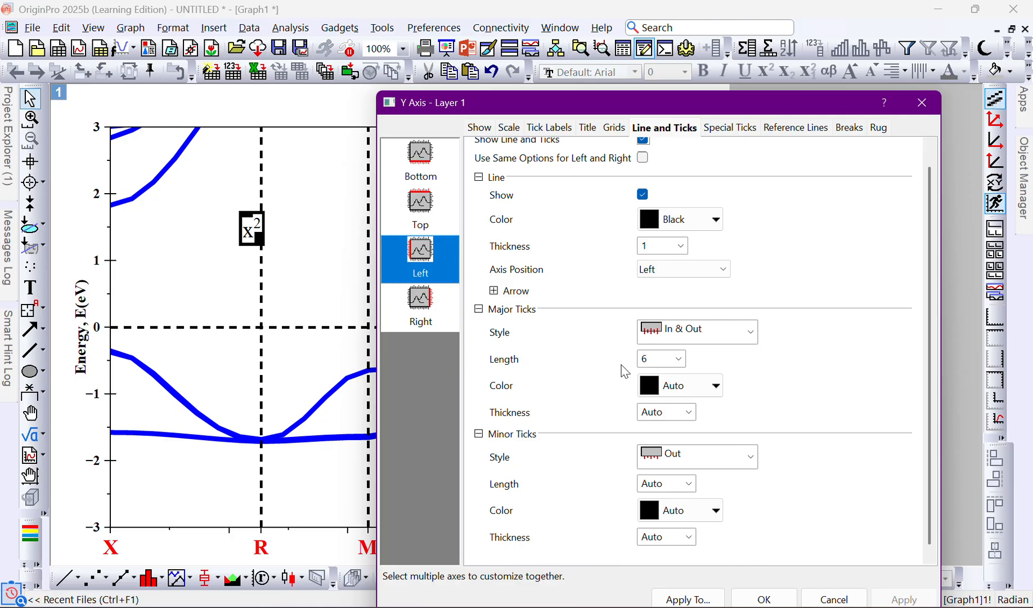
Try to add a hidden special tick labelled 1.12 to the left axis without an axis value, and apply it.
{"action": "scroll", "coordinate": [642, 477], "scroll_direction": "down", "scroll_amount": 1}
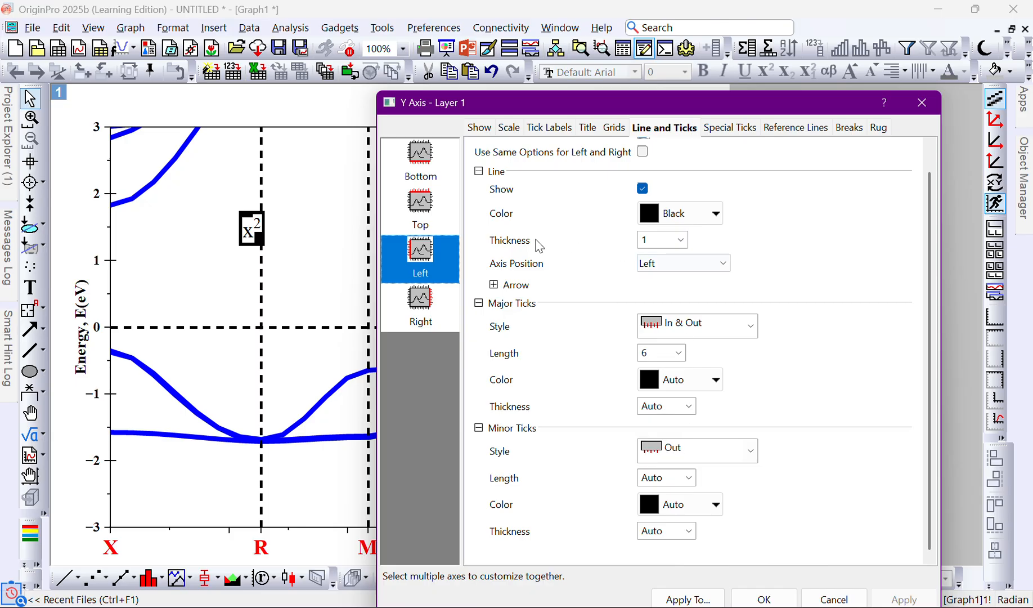
{"action": "left_click", "coordinate": [724, 135]}
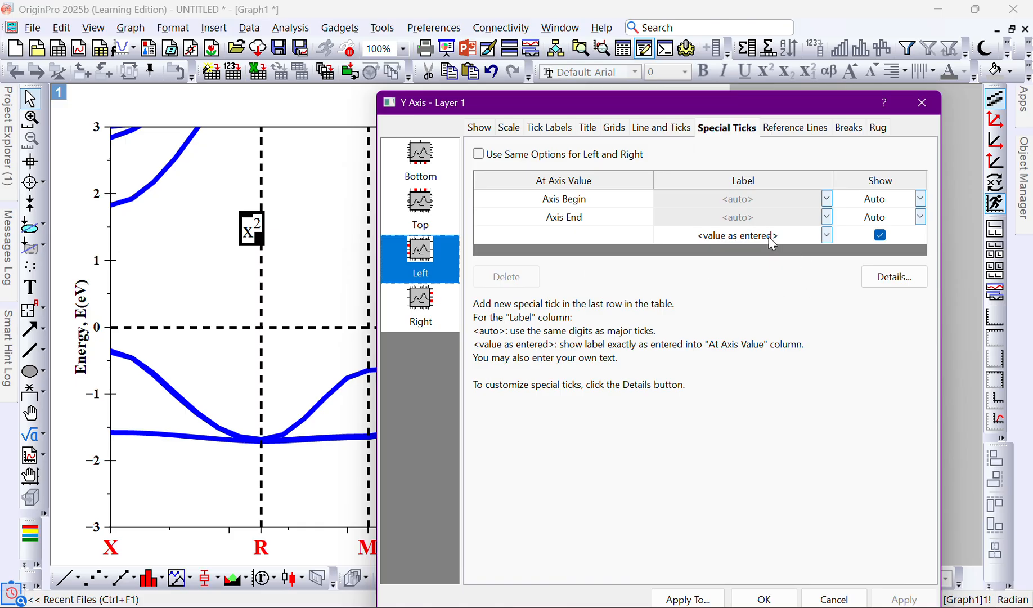
{"action": "left_click", "coordinate": [733, 242]}
{"action": "left_click", "coordinate": [736, 245]}
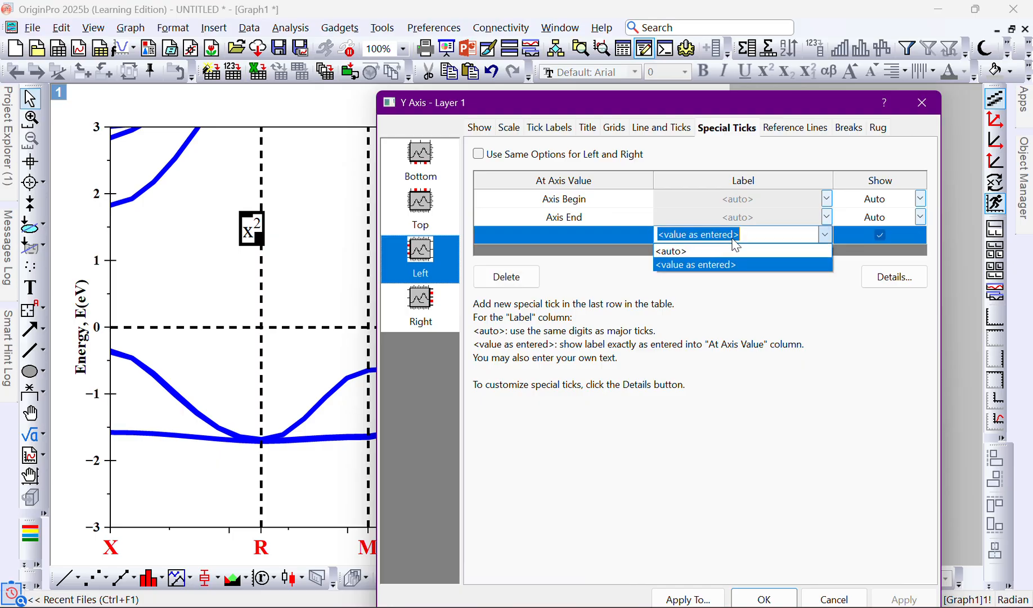
{"action": "type", "text": "1.12"}
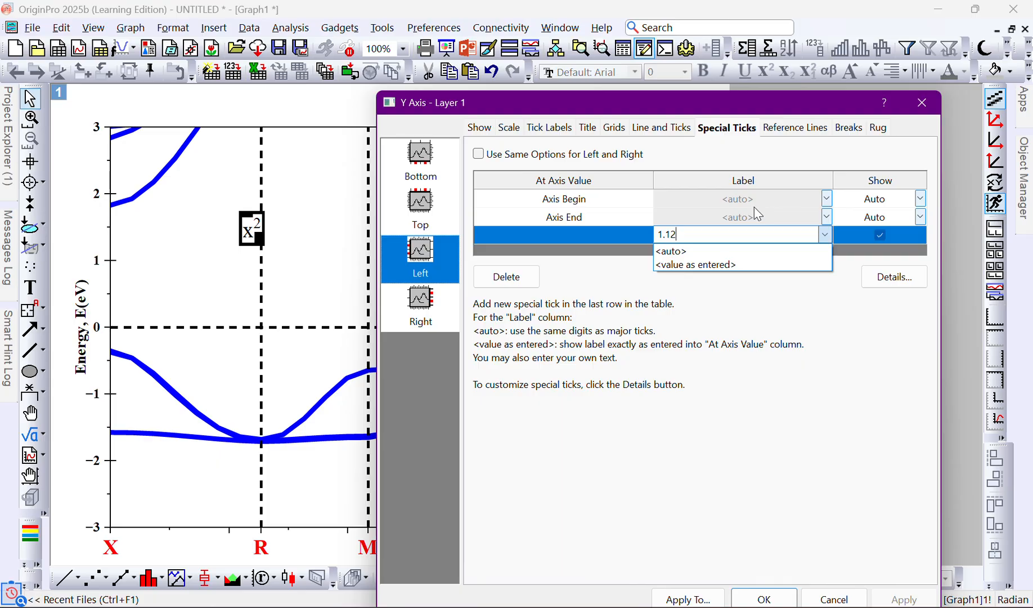
{"action": "left_click", "coordinate": [729, 302]}
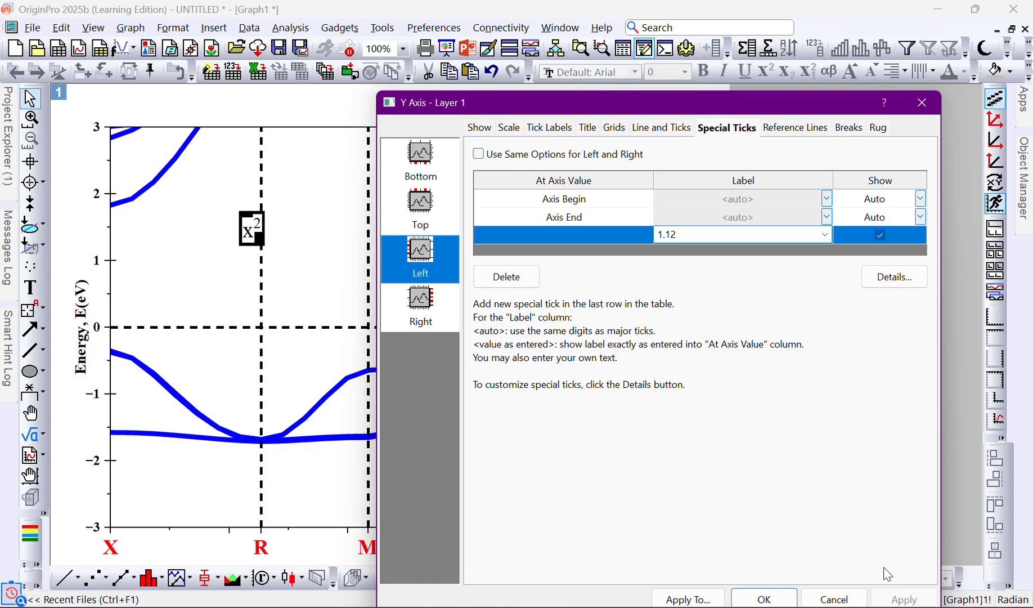
{"action": "left_click", "coordinate": [888, 227]}
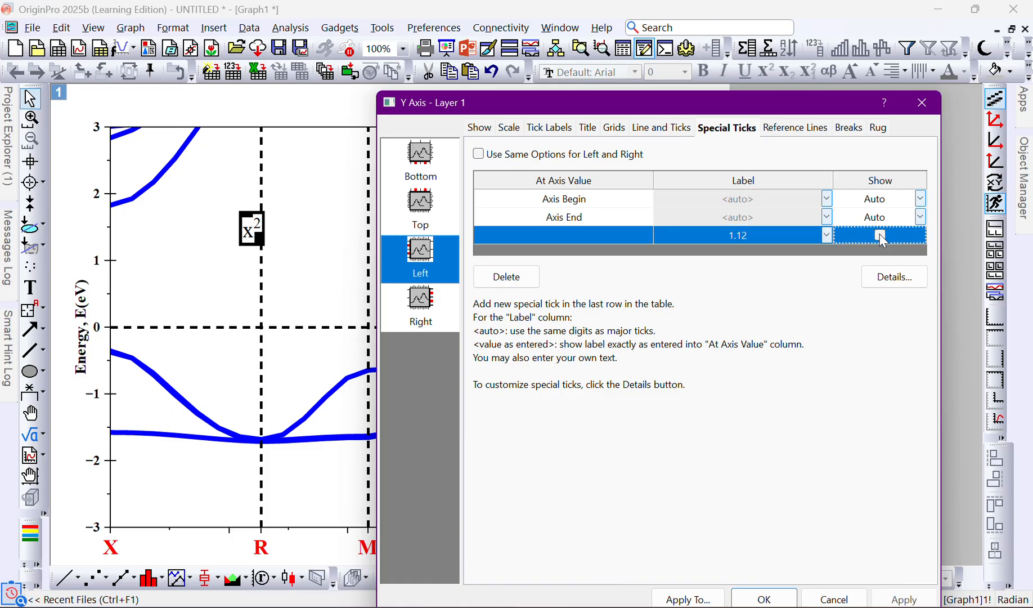
{"action": "left_click", "coordinate": [884, 601]}
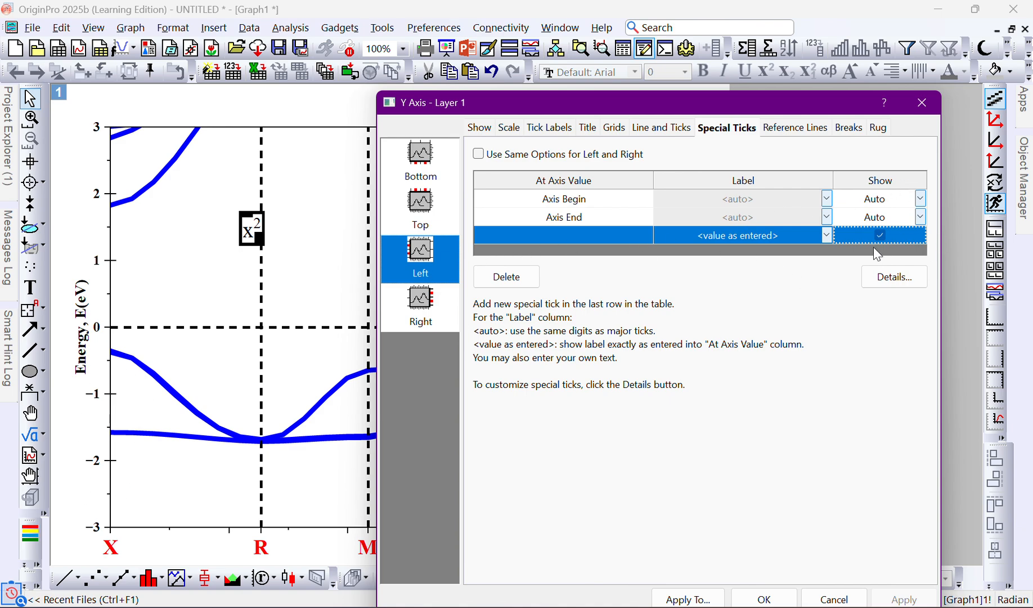
Add a left axis special tick at axis value 1.12 with an automatic label, and apply it.
{"action": "left_click", "coordinate": [568, 239]}
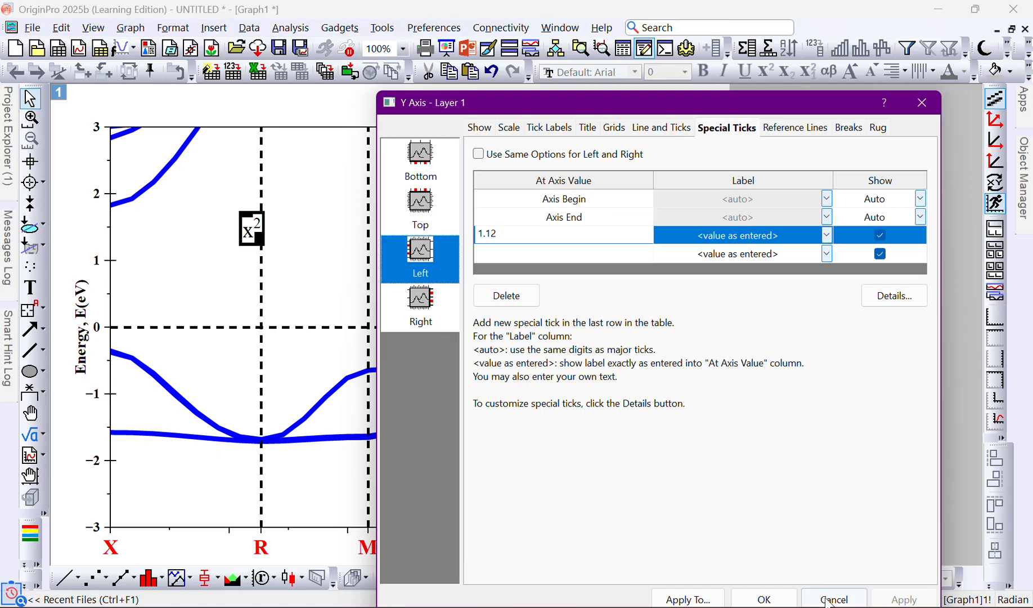
{"action": "left_click", "coordinate": [754, 234]}
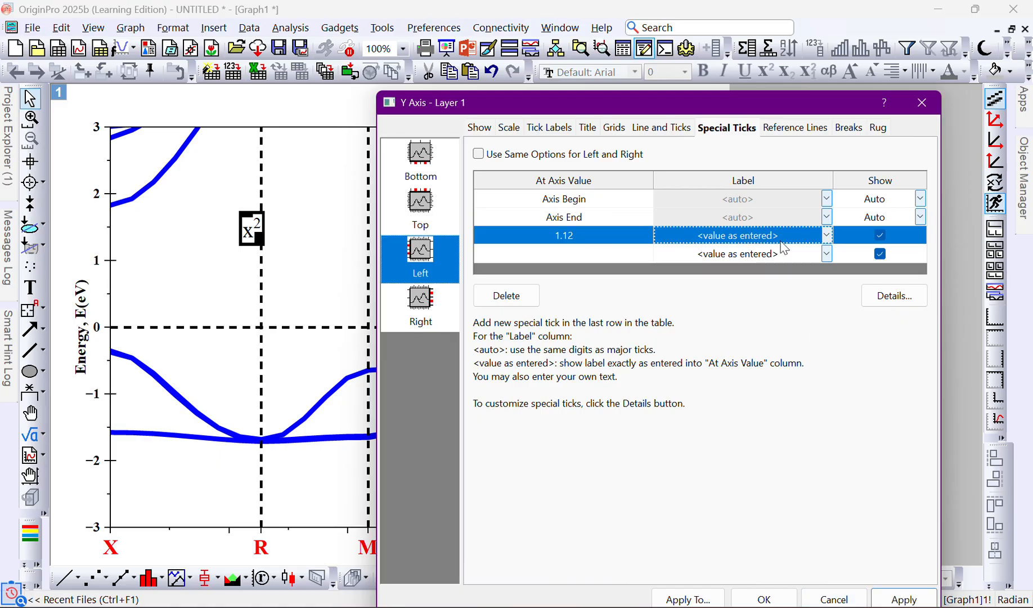
{"action": "left_click", "coordinate": [826, 237]}
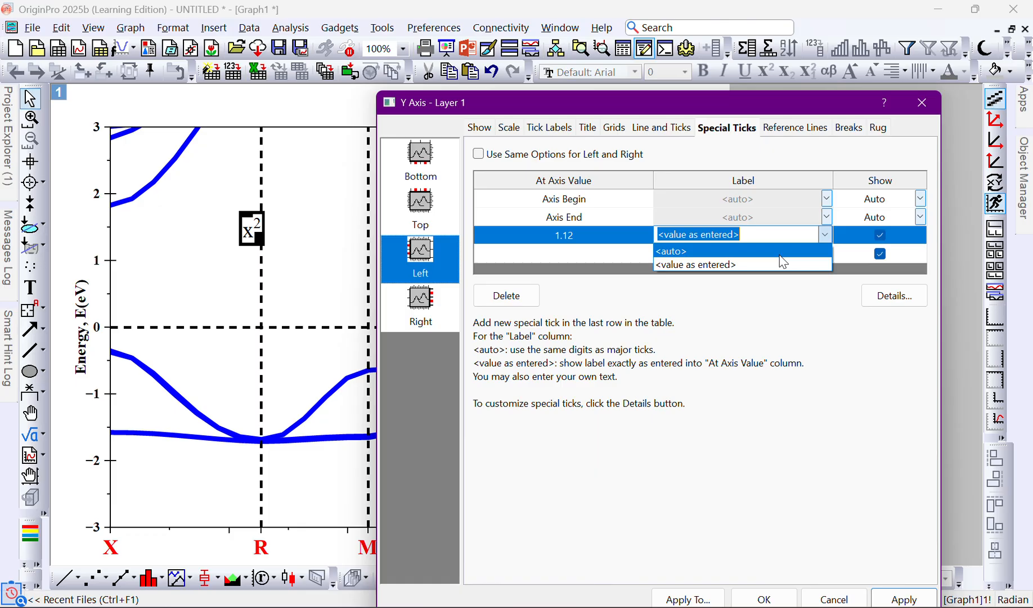
{"action": "left_click", "coordinate": [826, 250]}
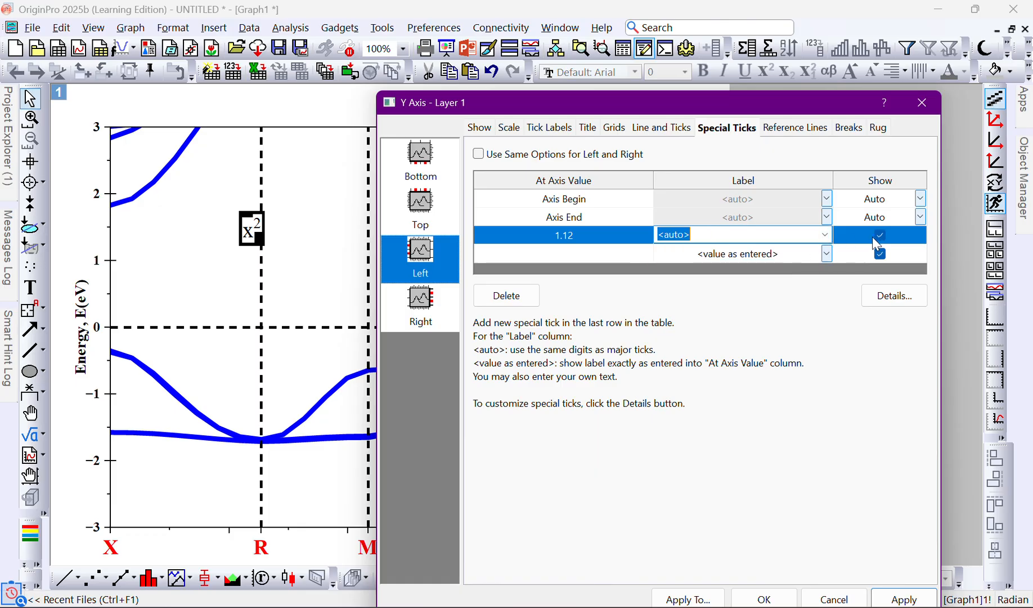
{"action": "left_click", "coordinate": [900, 600]}
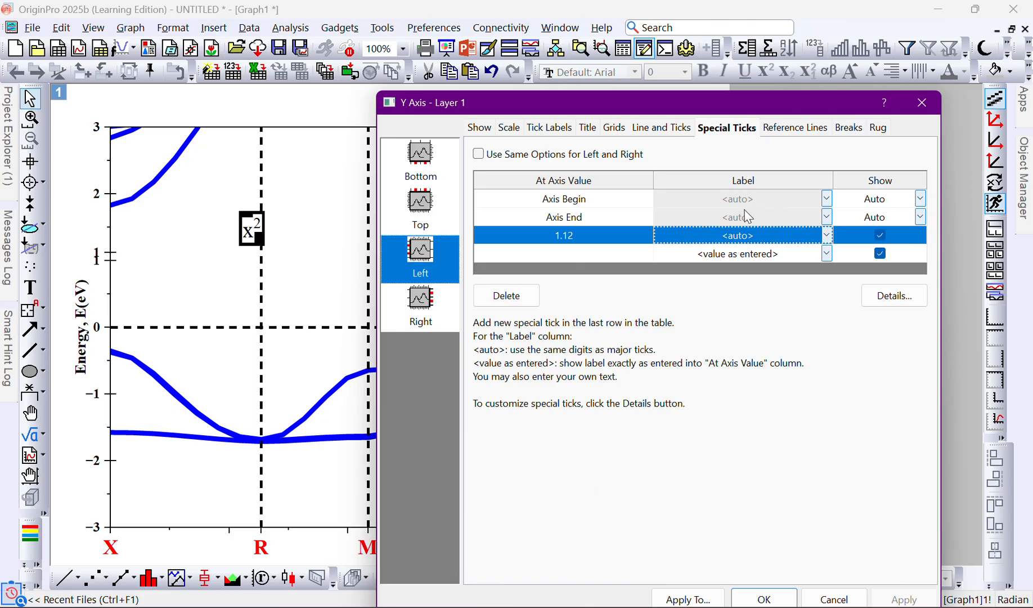
Change the label of the special tick at 1.12 to 1.2 and apply it.
{"action": "left_click", "coordinate": [749, 241]}
{"action": "type", "text": "1.2"}
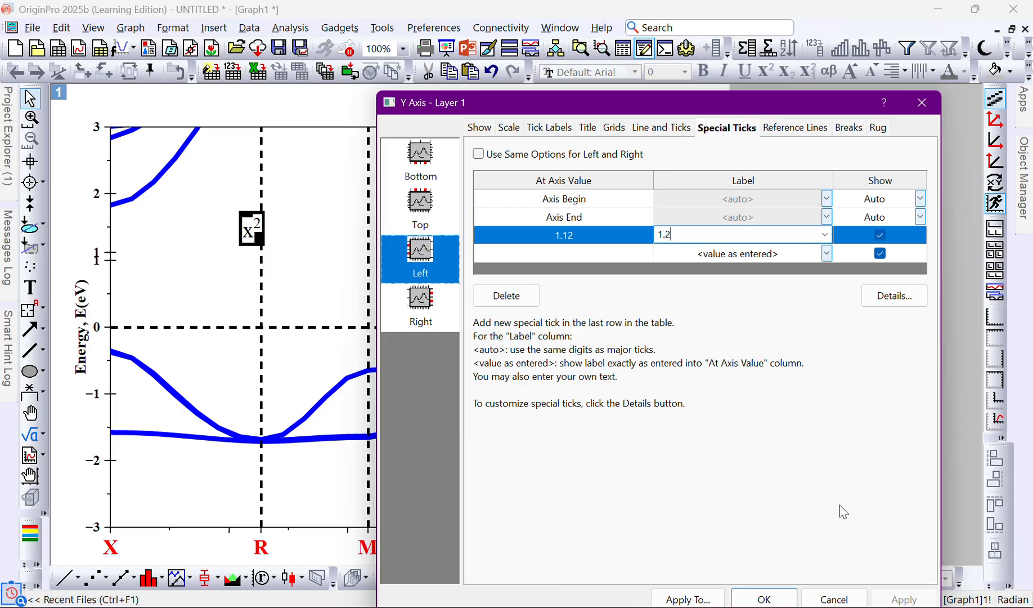
{"action": "left_click", "coordinate": [845, 236]}
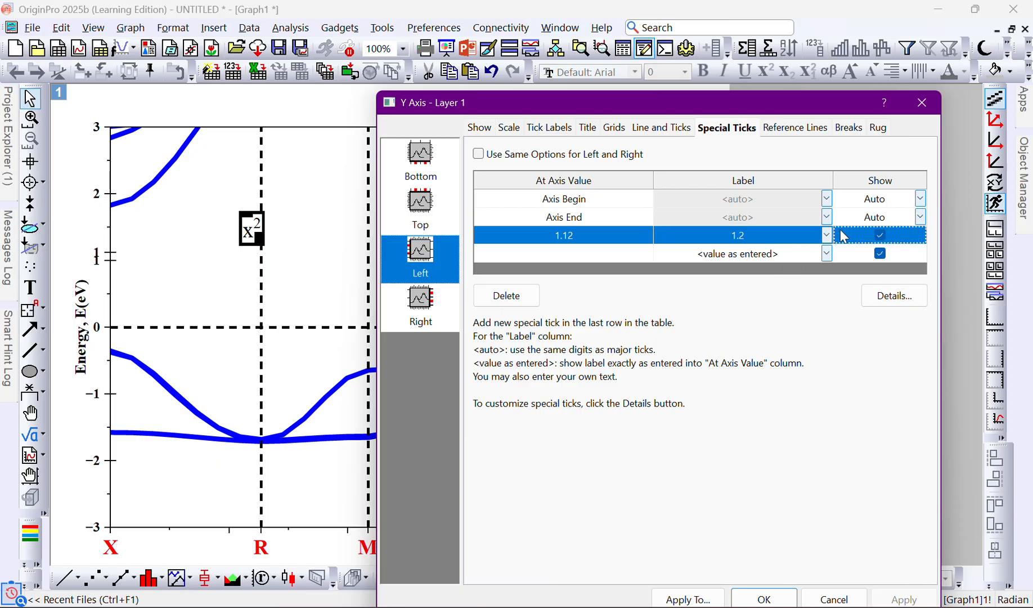
{"action": "left_click", "coordinate": [894, 605]}
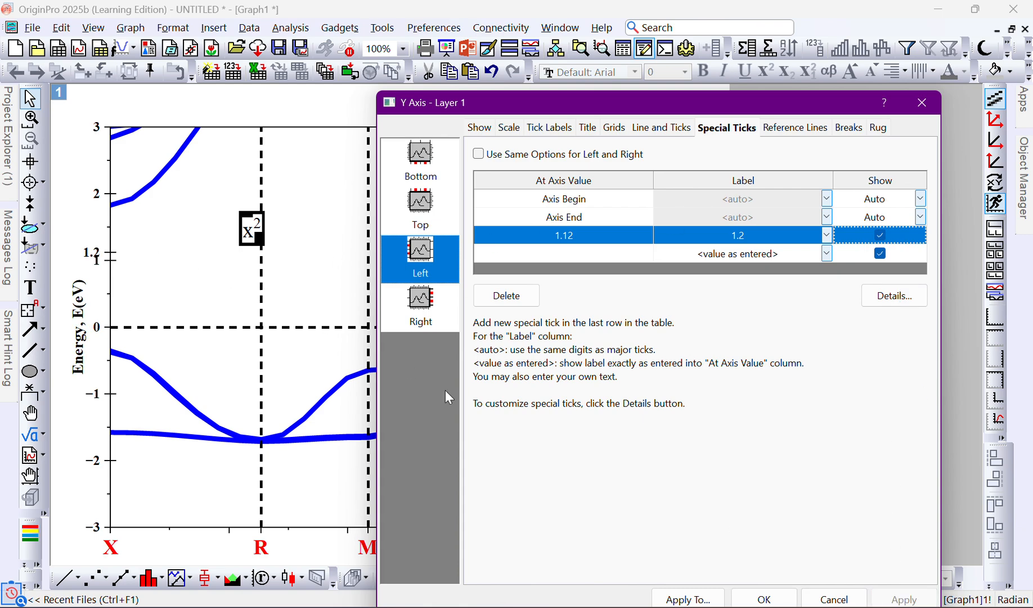
Try hiding the left axis special tick at 1.12 and delete its row from the table.
{"action": "left_click", "coordinate": [427, 206]}
{"action": "left_click", "coordinate": [421, 256]}
{"action": "left_click", "coordinate": [881, 236]}
{"action": "left_click", "coordinate": [603, 243]}
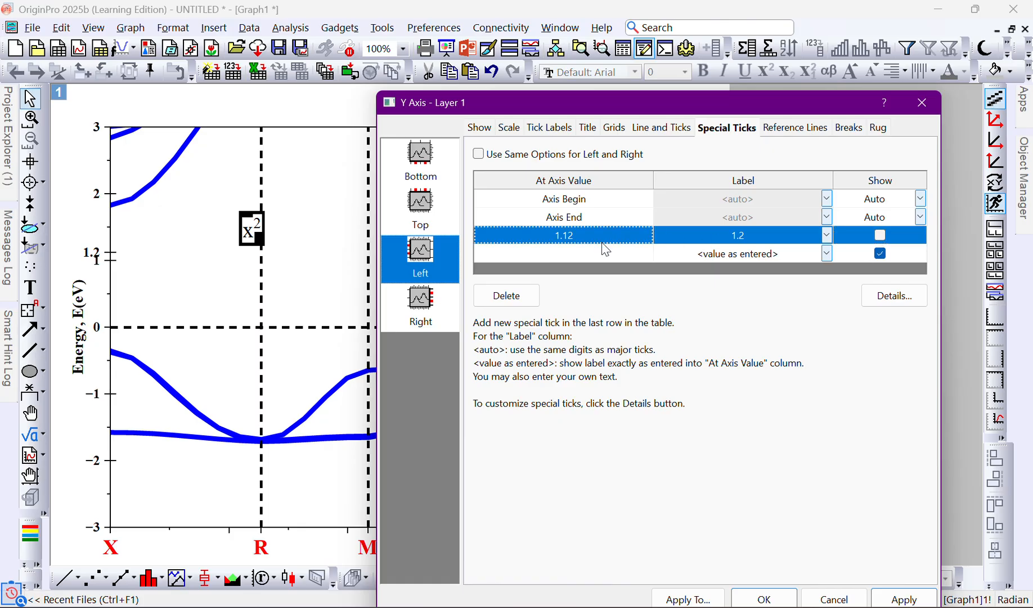
{"action": "left_click", "coordinate": [522, 285]}
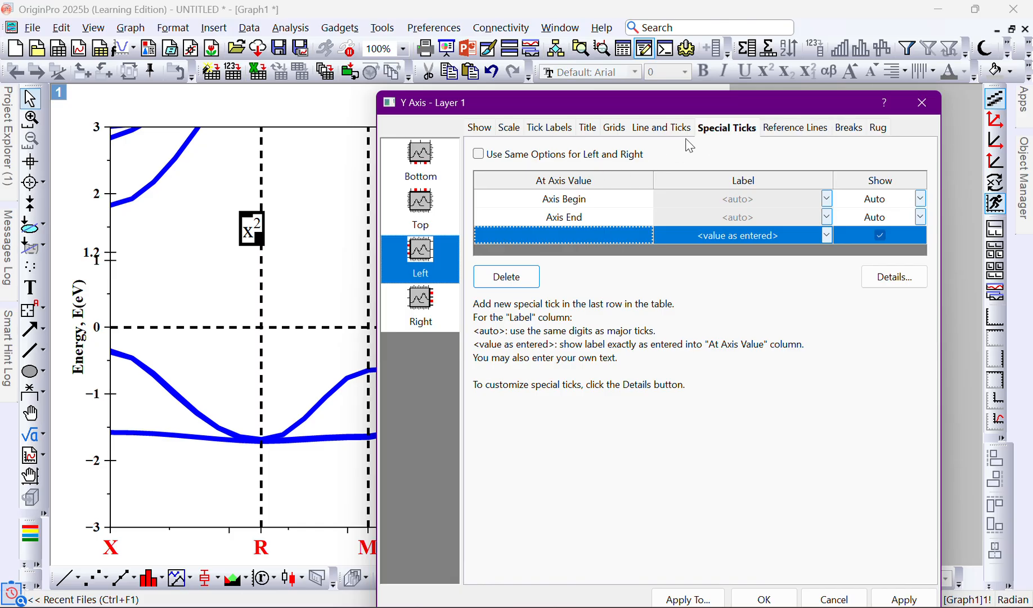
Review the horizontal and vertical reference line settings, moving the dialog aside to compare them with the graph.
{"action": "left_click", "coordinate": [801, 131]}
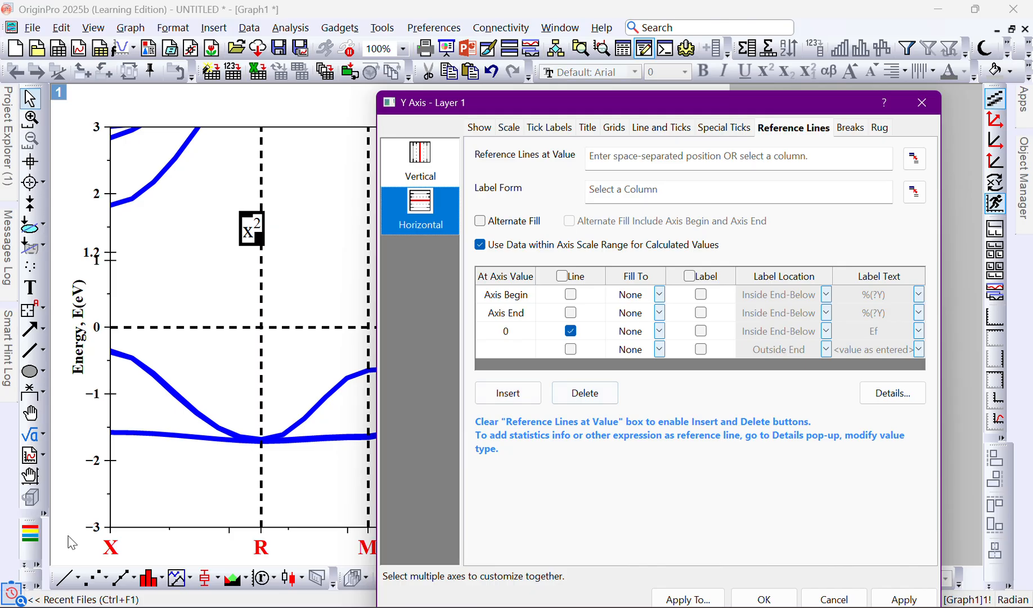
{"action": "left_click", "coordinate": [505, 332]}
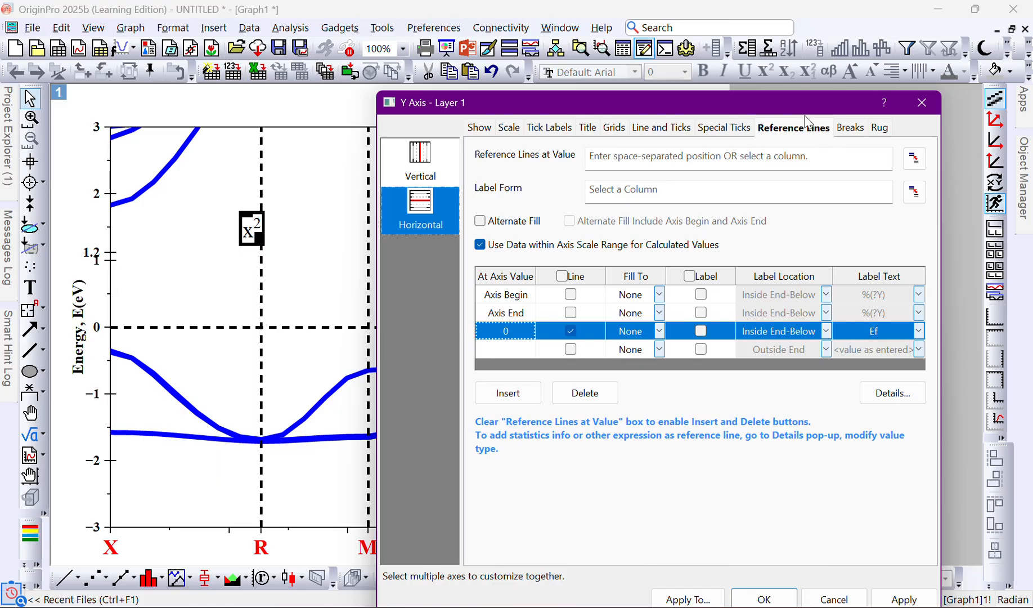
{"action": "left_click_drag", "start_coordinate": [800, 109], "coordinate": [778, 116]}
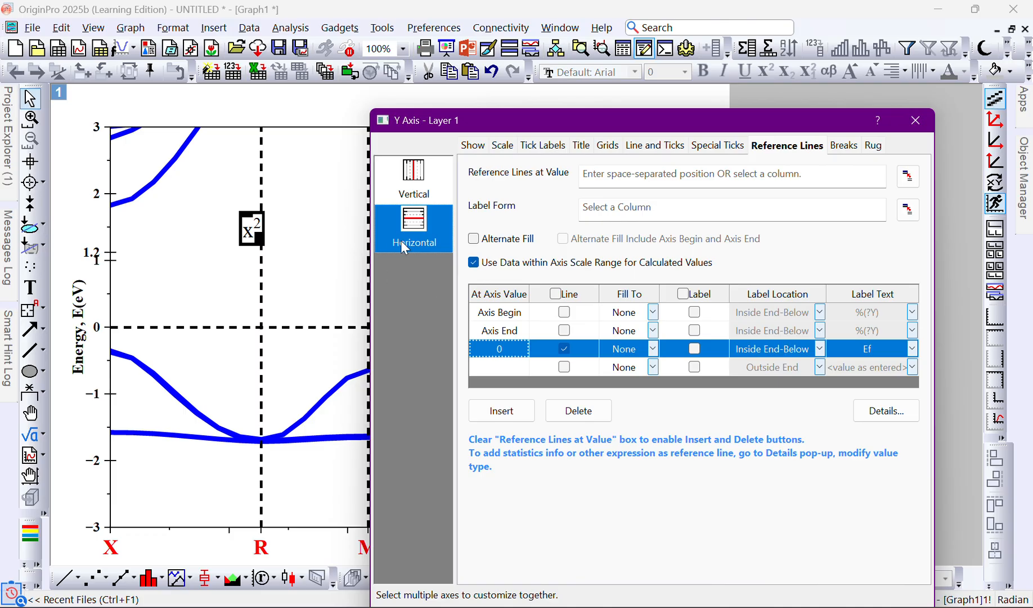
{"action": "left_click", "coordinate": [414, 175]}
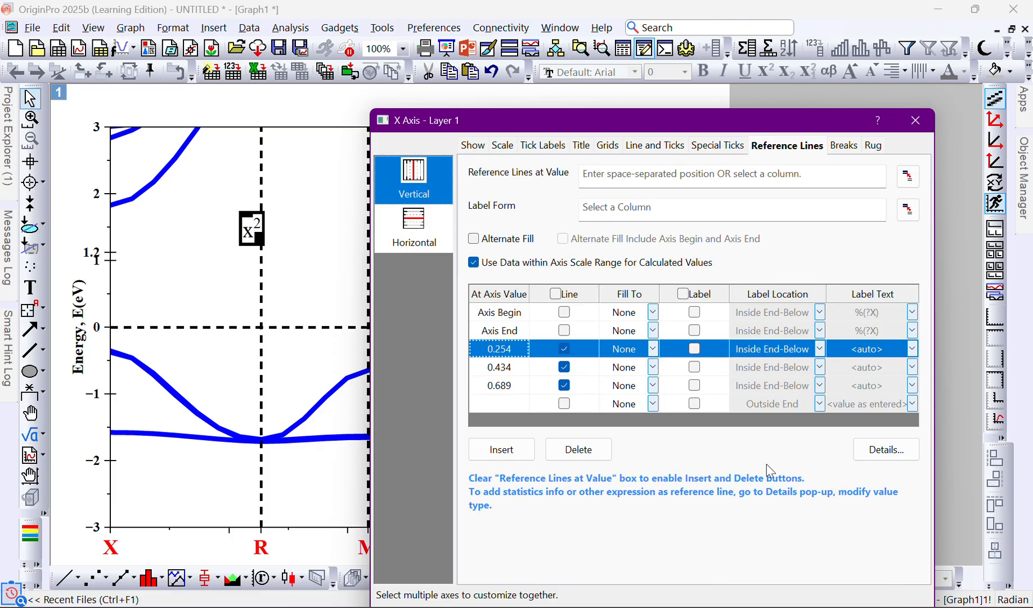
{"action": "left_click_drag", "start_coordinate": [559, 126], "coordinate": [740, 120]}
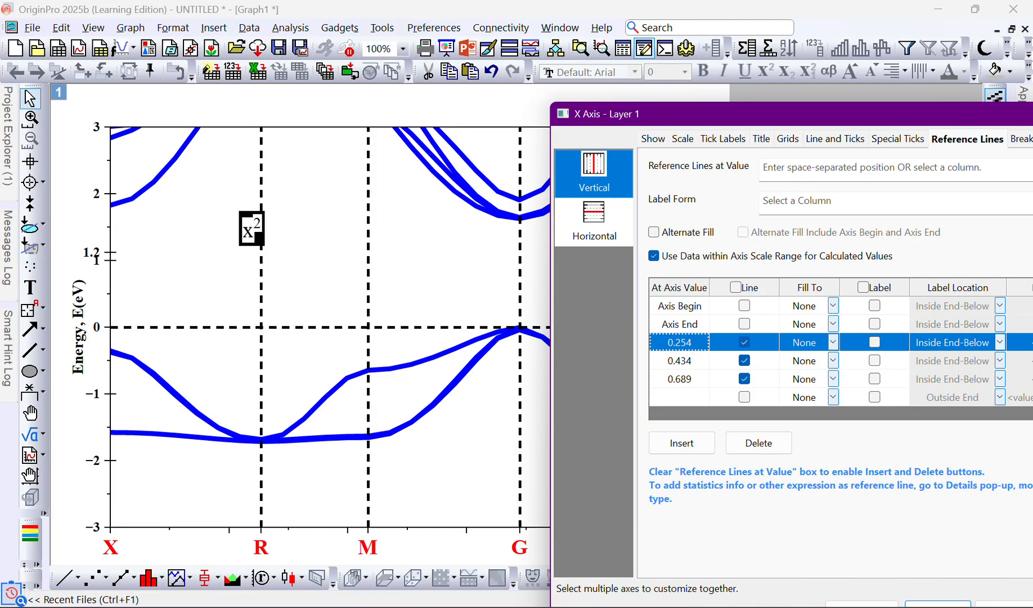
Switch to Materials Studio and turn on the crosshair in the CASTEP band structure chart to read the high-symmetry point positions.
{"action": "left_click", "coordinate": [612, 521]}
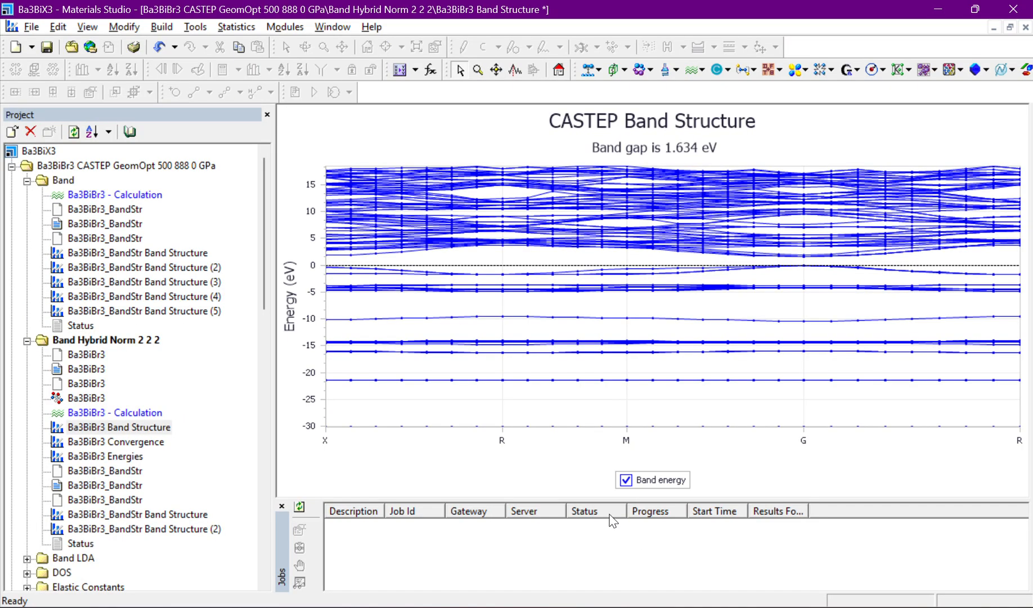
{"action": "right_click", "coordinate": [502, 381]}
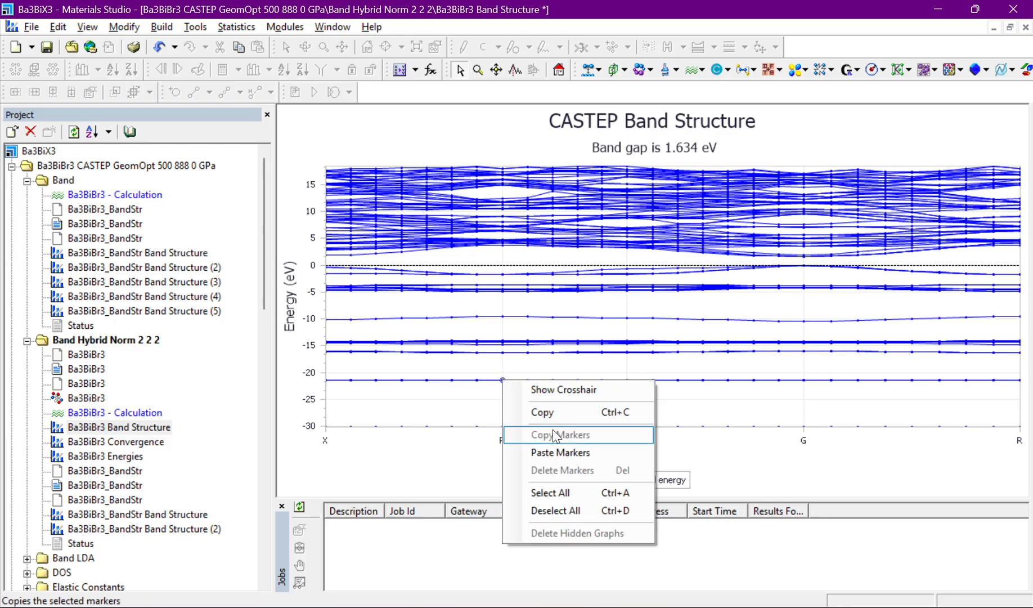
{"action": "left_click", "coordinate": [556, 391]}
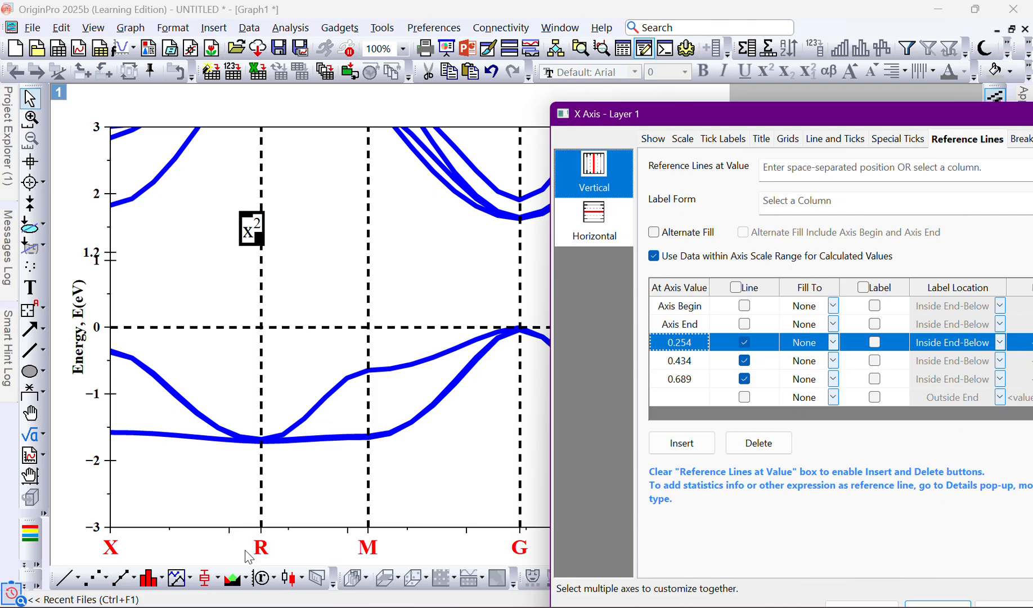
Return to OriginPro and check the vertical reference lines for the M and G points.
{"action": "left_click_drag", "start_coordinate": [815, 109], "coordinate": [608, 67]}
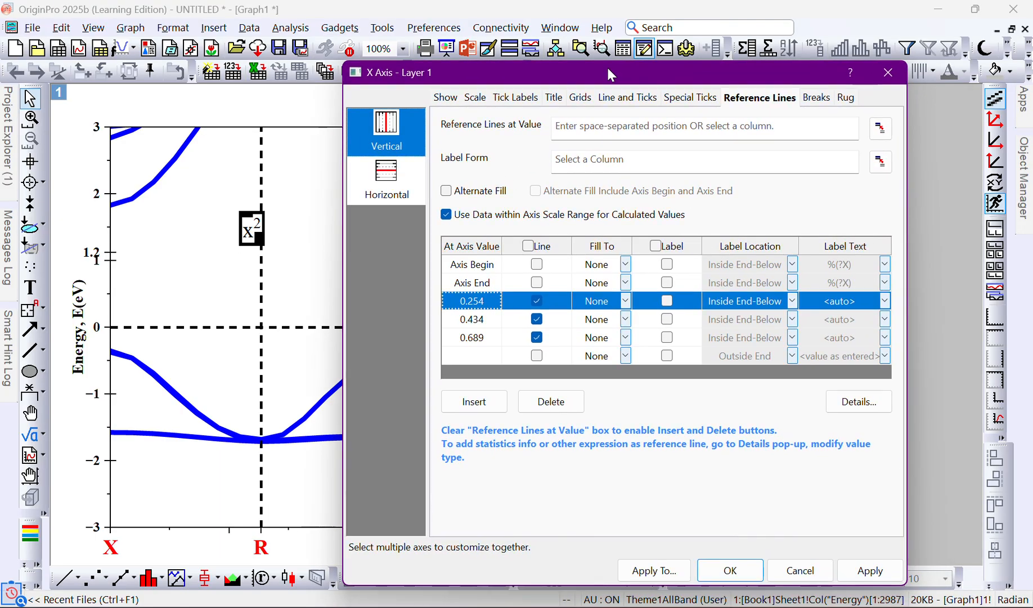
{"action": "left_click", "coordinate": [478, 319]}
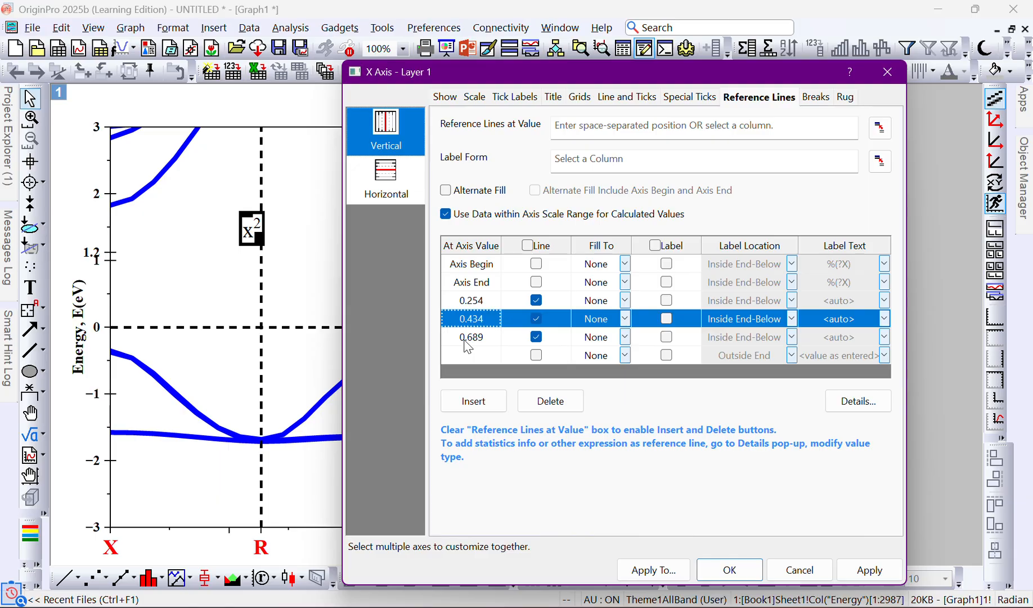
{"action": "left_click", "coordinate": [485, 337]}
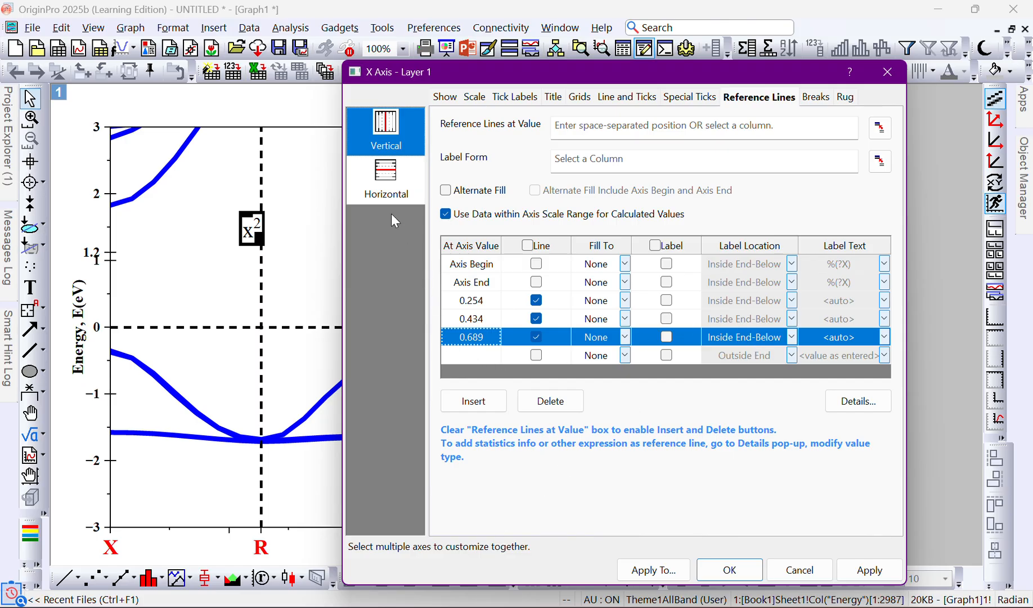
Review the axis break, rug and axis display settings, and close the axis dialog without applying anything further.
{"action": "left_click", "coordinate": [813, 98]}
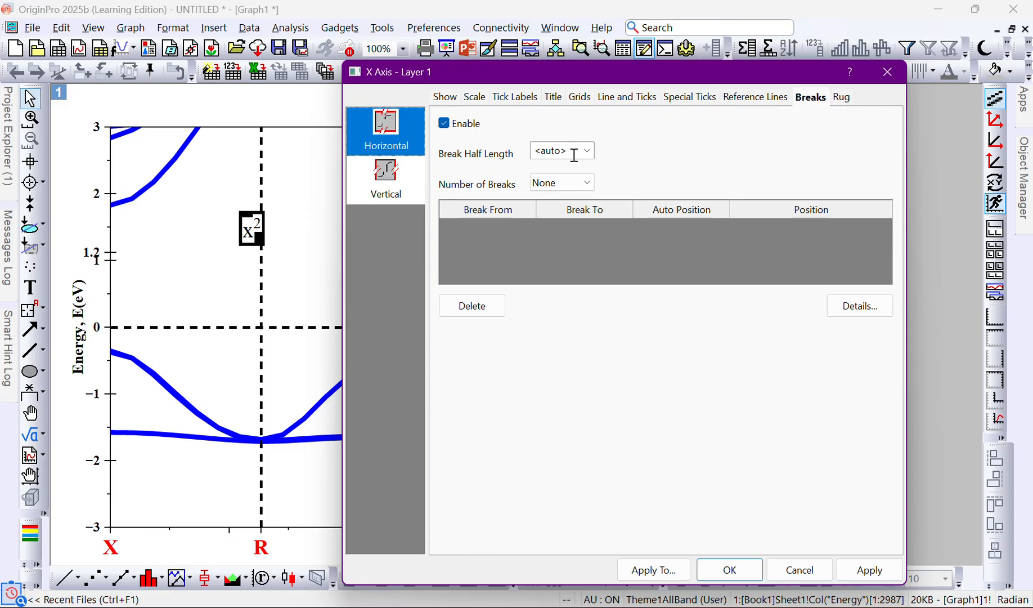
{"action": "left_click", "coordinate": [839, 98]}
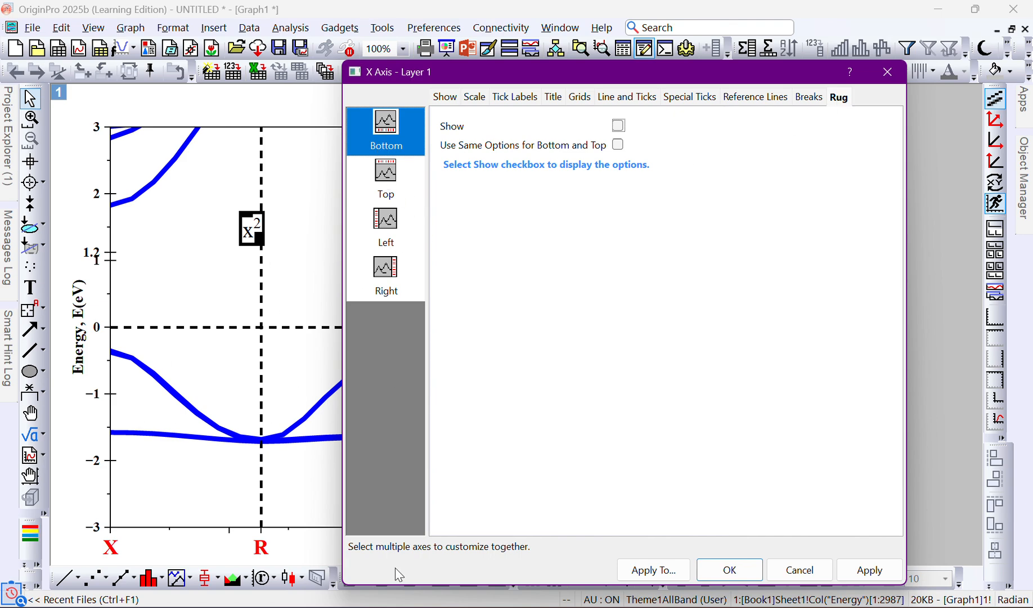
{"action": "left_click", "coordinate": [453, 97]}
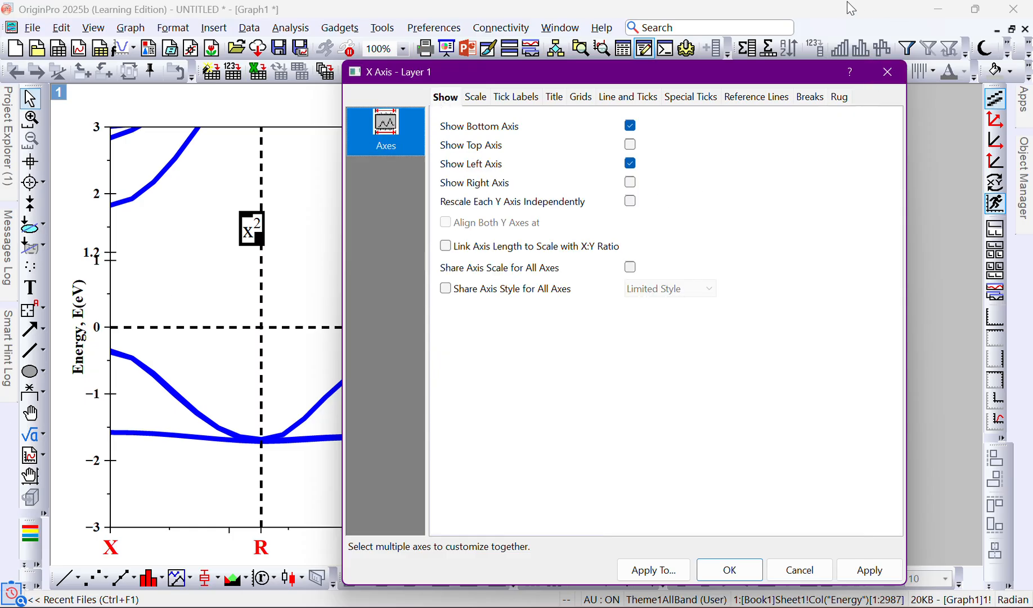
{"action": "left_click", "coordinate": [888, 72]}
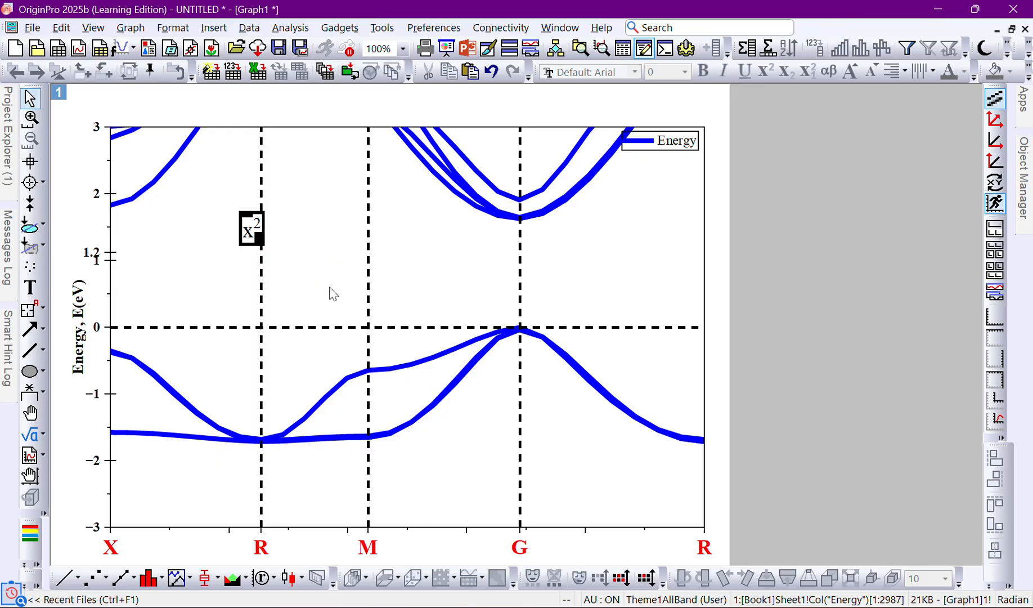
Inspect the whole graph page and the data point at the top of the valence band at G.
{"action": "scroll", "coordinate": [330, 293], "scroll_direction": "down", "scroll_amount": 2}
{"action": "scroll", "coordinate": [354, 306], "scroll_direction": "down", "scroll_amount": 1}
{"action": "scroll", "coordinate": [354, 306], "scroll_direction": "down", "scroll_amount": 1}
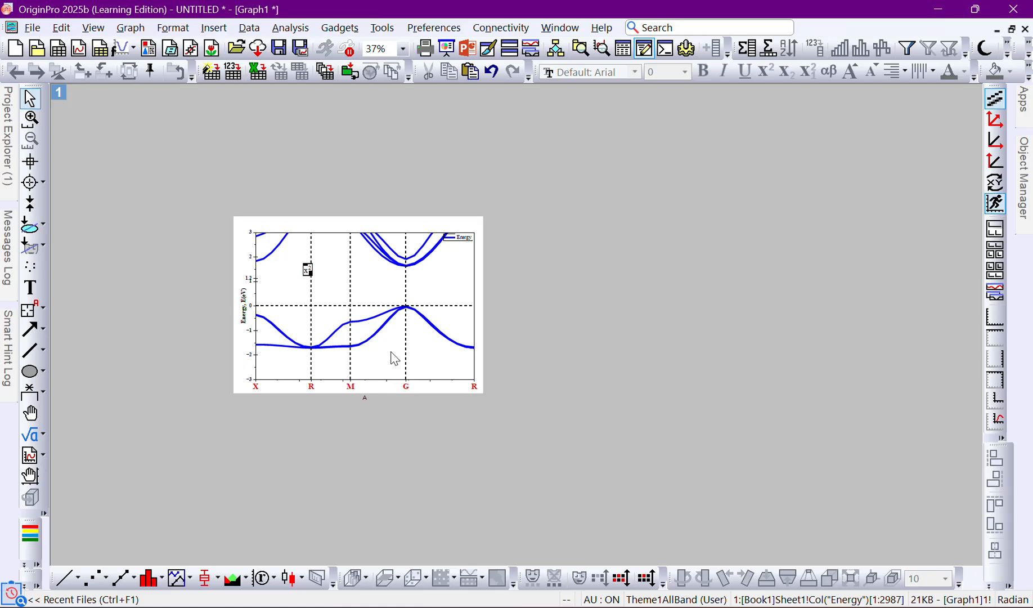
{"action": "scroll", "coordinate": [392, 358], "scroll_direction": "up", "scroll_amount": 3}
{"action": "scroll", "coordinate": [418, 317], "scroll_direction": "up", "scroll_amount": 2}
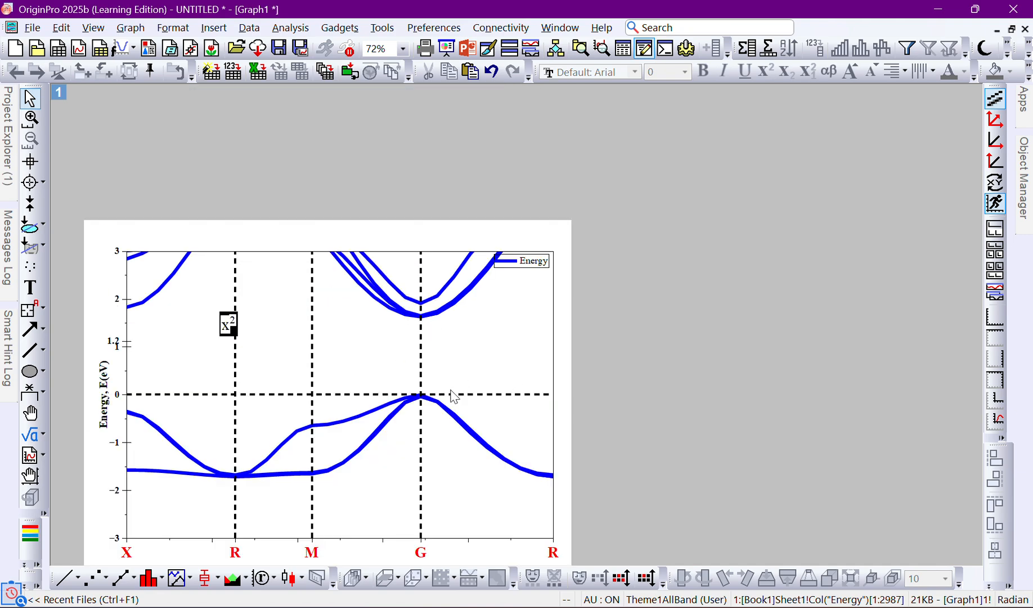
{"action": "mouse_move", "coordinate": [418, 396]}
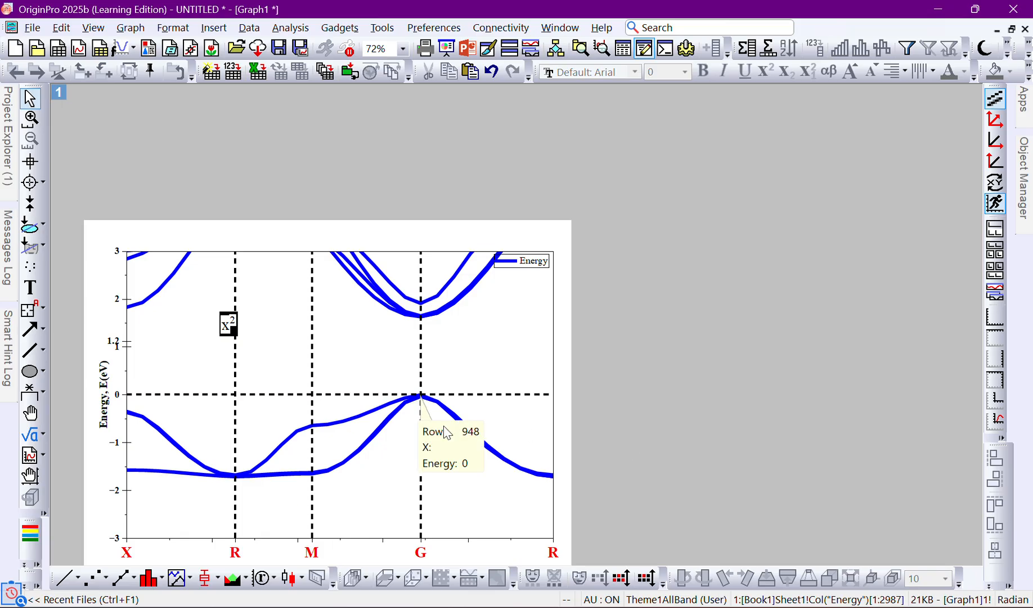
{"action": "scroll", "coordinate": [273, 468], "scroll_direction": "up", "scroll_amount": 1}
{"action": "scroll", "coordinate": [265, 478], "scroll_direction": "down", "scroll_amount": 1}
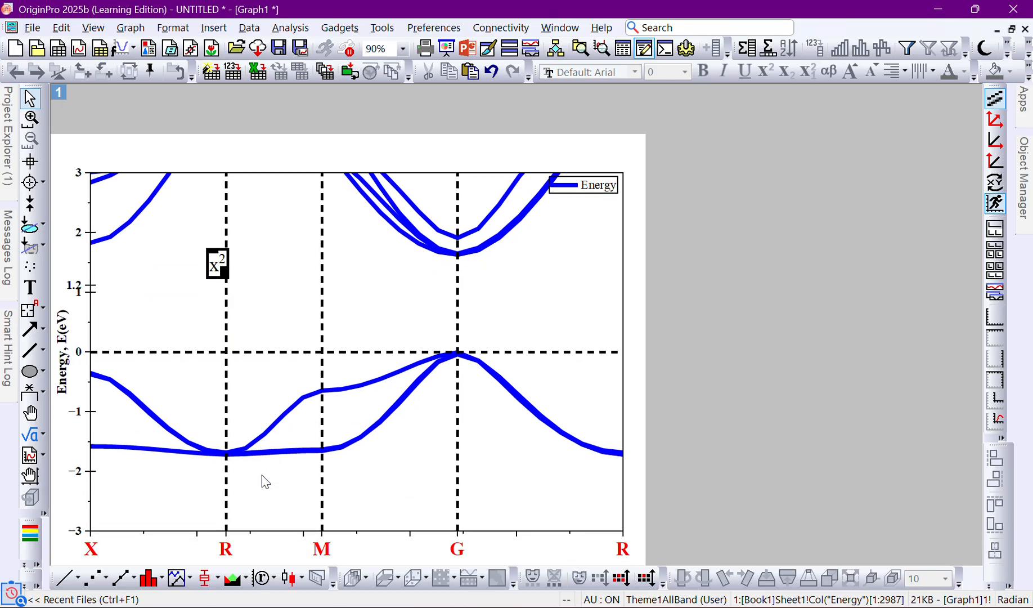
{"action": "left_click", "coordinate": [90, 549]}
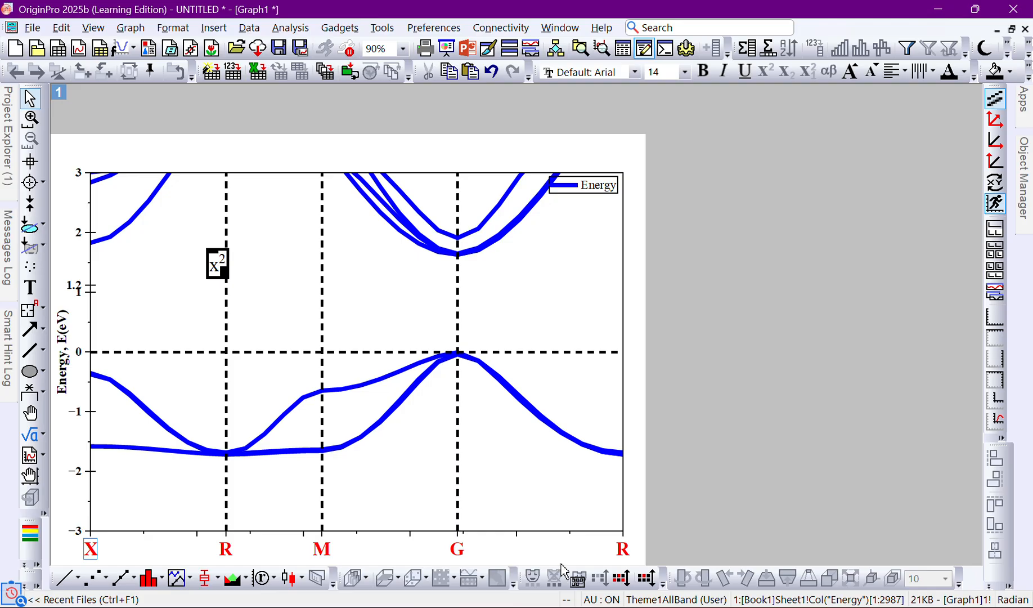
{"action": "left_click", "coordinate": [621, 547]}
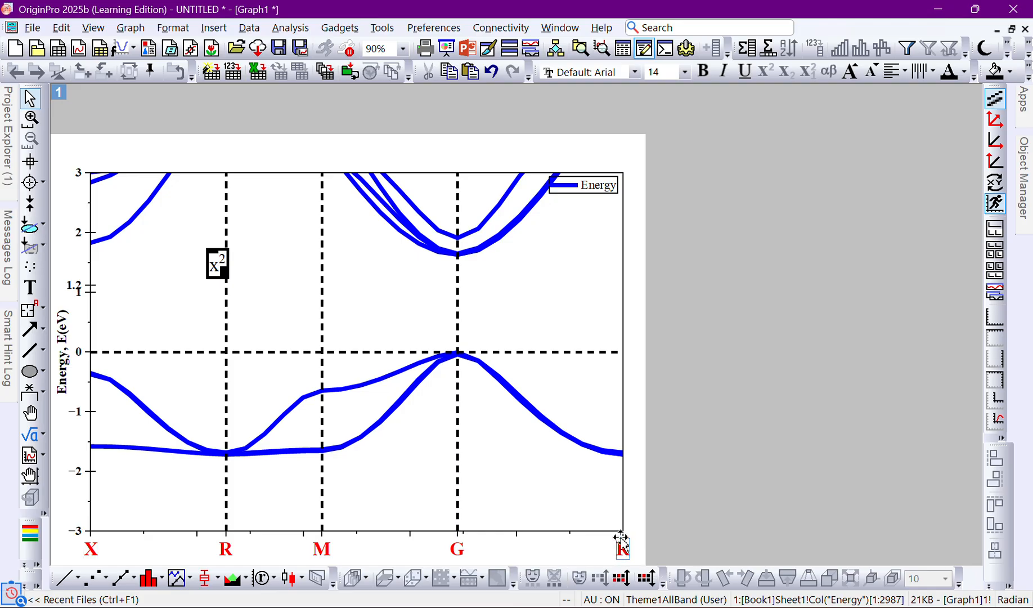
{"action": "left_click", "coordinate": [629, 487]}
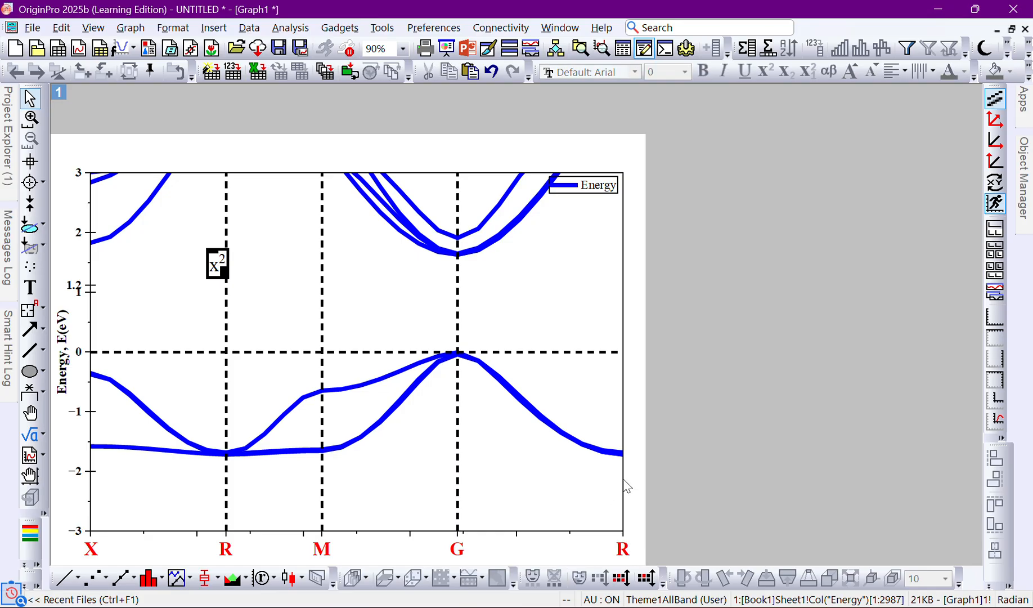
{"action": "double_click", "coordinate": [625, 482]}
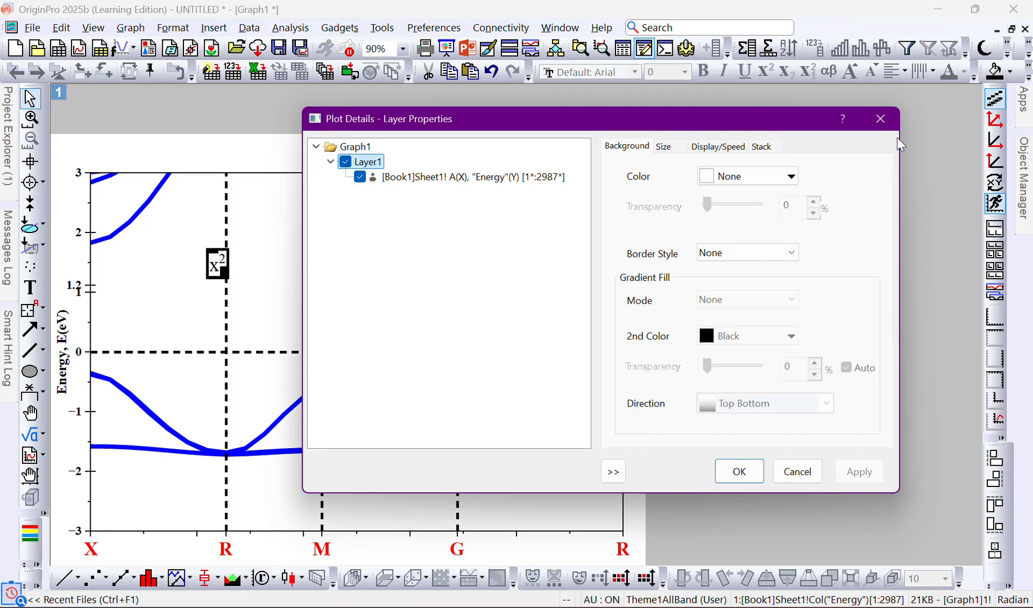
{"action": "left_click", "coordinate": [880, 119]}
{"action": "left_click", "coordinate": [623, 397]}
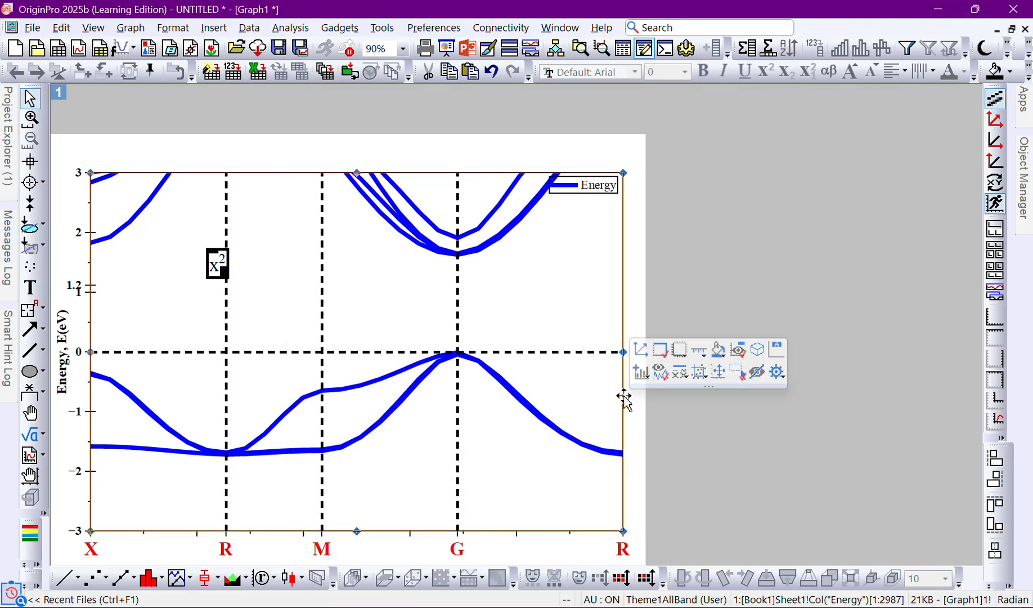
{"action": "left_click", "coordinate": [82, 414]}
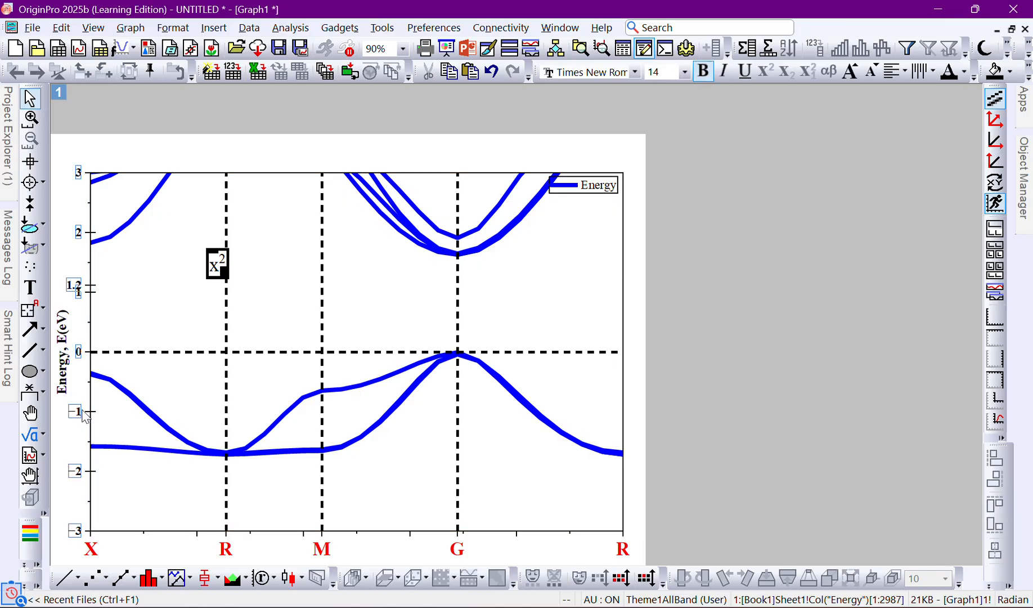
Turn on the label for the vertical reference line at 0.254 and set its location to Middle.
{"action": "left_click", "coordinate": [91, 463]}
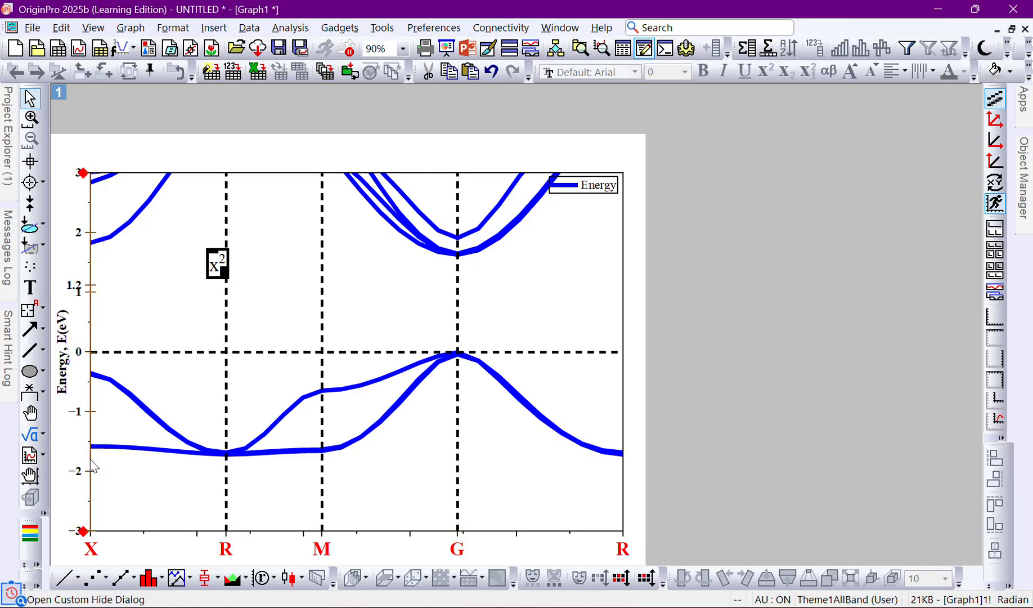
{"action": "double_click", "coordinate": [92, 463]}
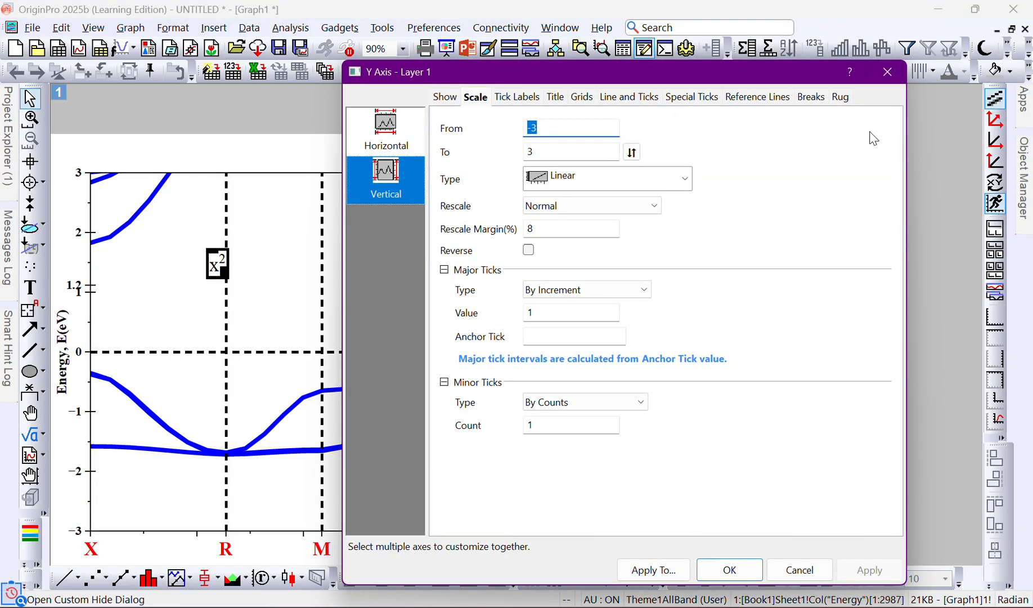
{"action": "left_click", "coordinate": [757, 97]}
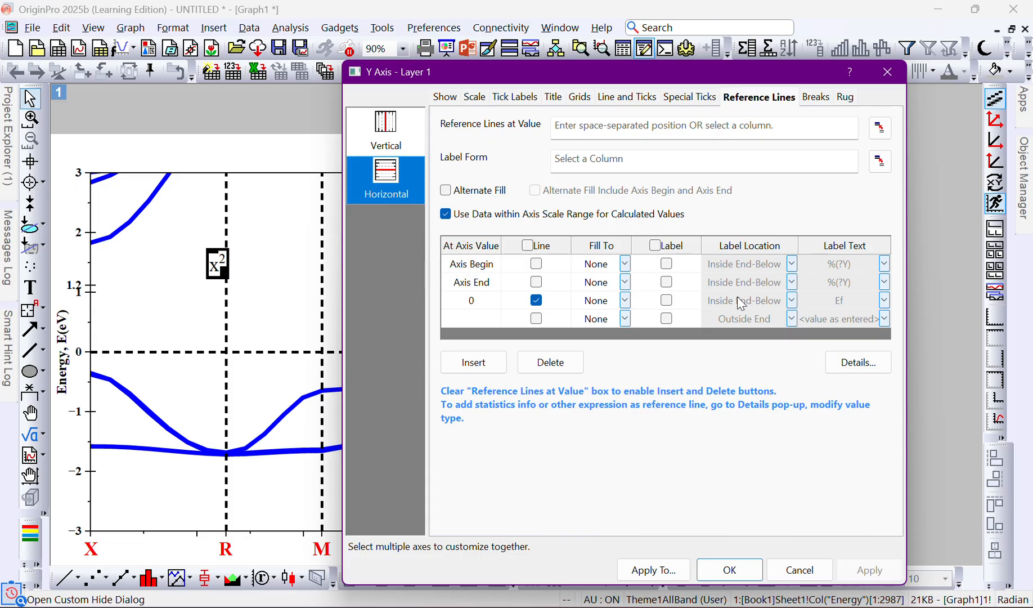
{"action": "left_click", "coordinate": [743, 302]}
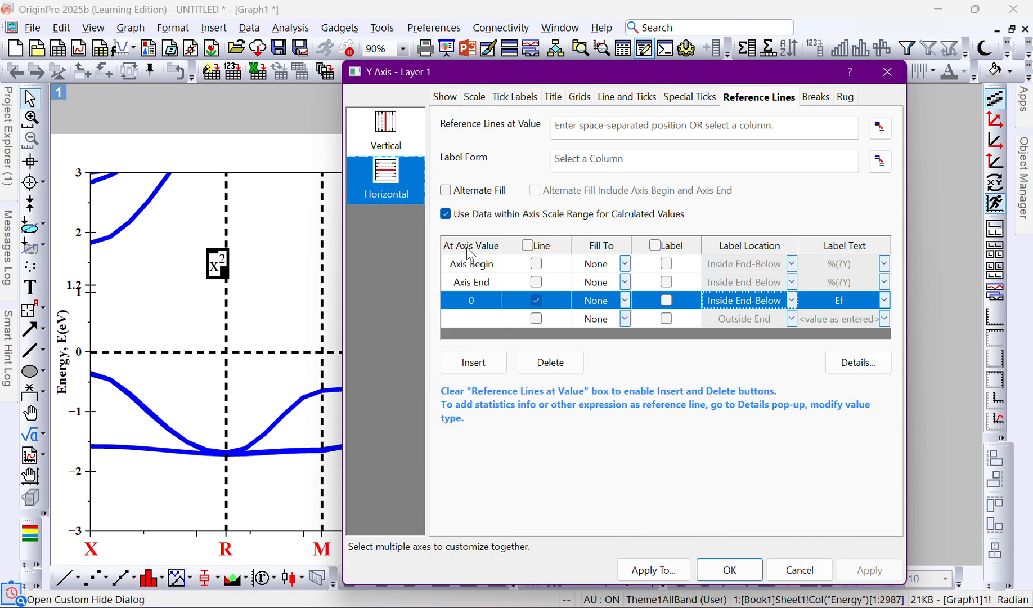
{"action": "left_click", "coordinate": [386, 132]}
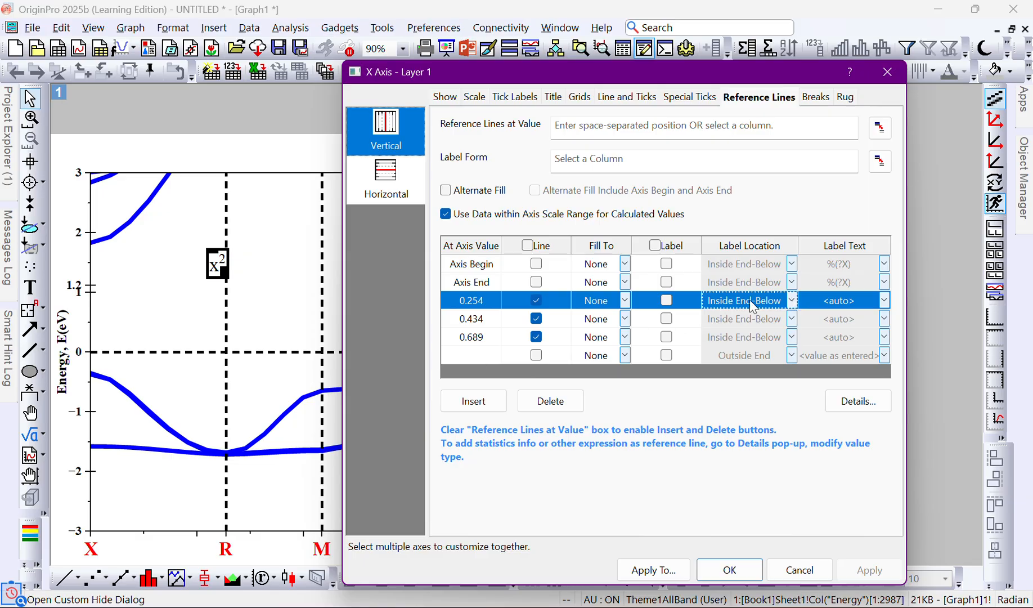
{"action": "left_click", "coordinate": [667, 300]}
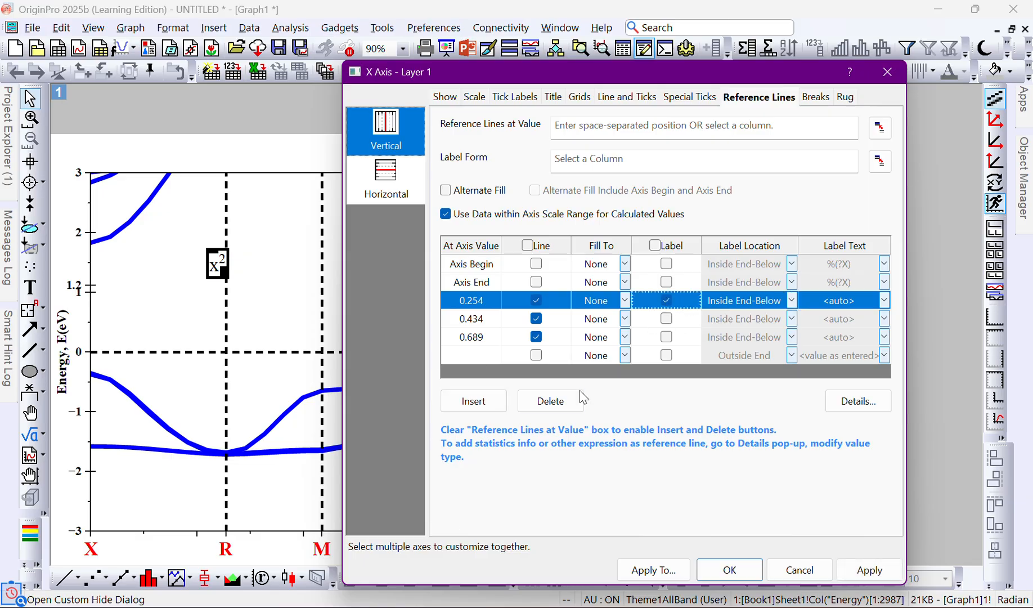
{"action": "left_click", "coordinate": [790, 302]}
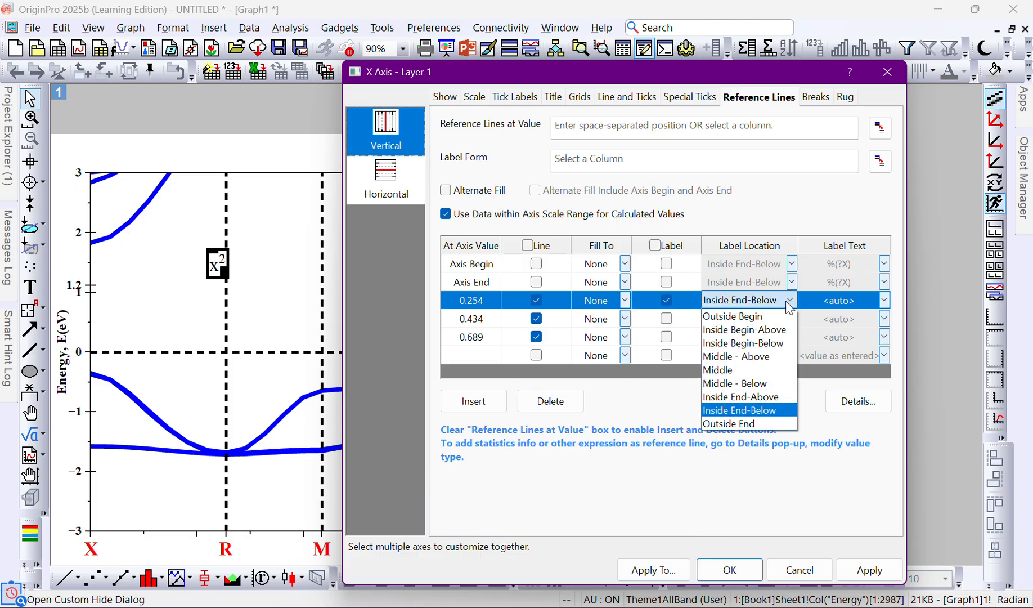
{"action": "left_click", "coordinate": [729, 371]}
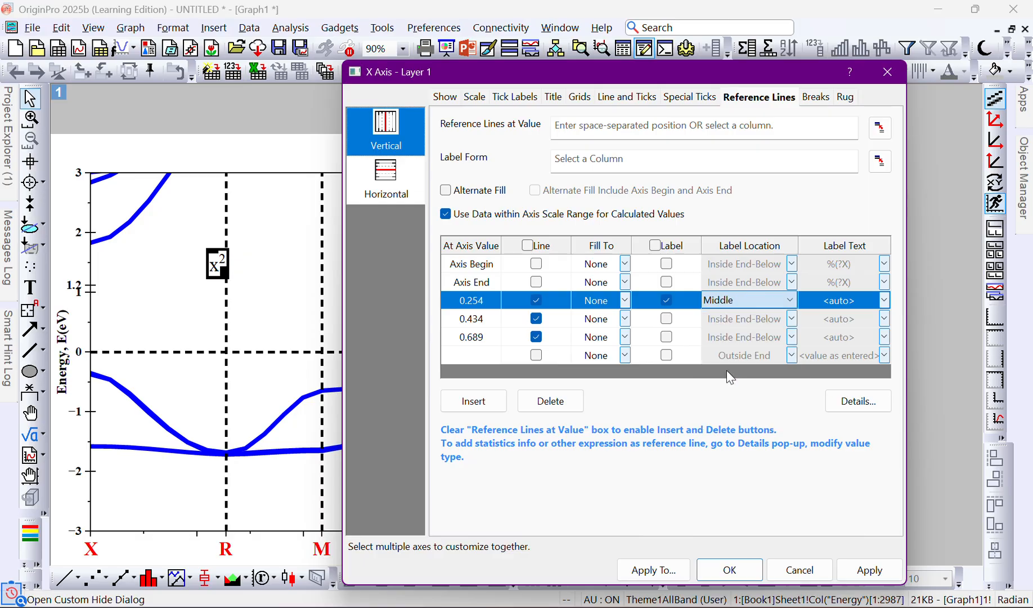
Set the label text of the 0.254 vertical reference line to R1 and apply it.
{"action": "left_click", "coordinate": [822, 308]}
{"action": "left_click", "coordinate": [825, 305]}
{"action": "left_click", "coordinate": [828, 305]}
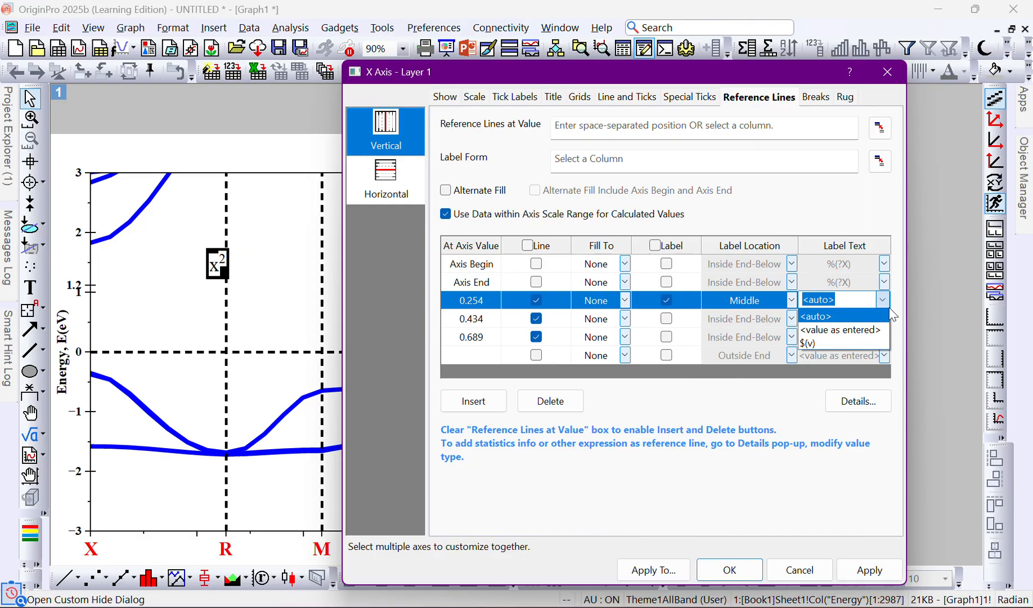
{"action": "left_click", "coordinate": [880, 310]}
{"action": "left_click", "coordinate": [882, 300]}
{"action": "left_click", "coordinate": [843, 331]}
{"action": "left_click", "coordinate": [848, 322]}
{"action": "left_click", "coordinate": [838, 306]}
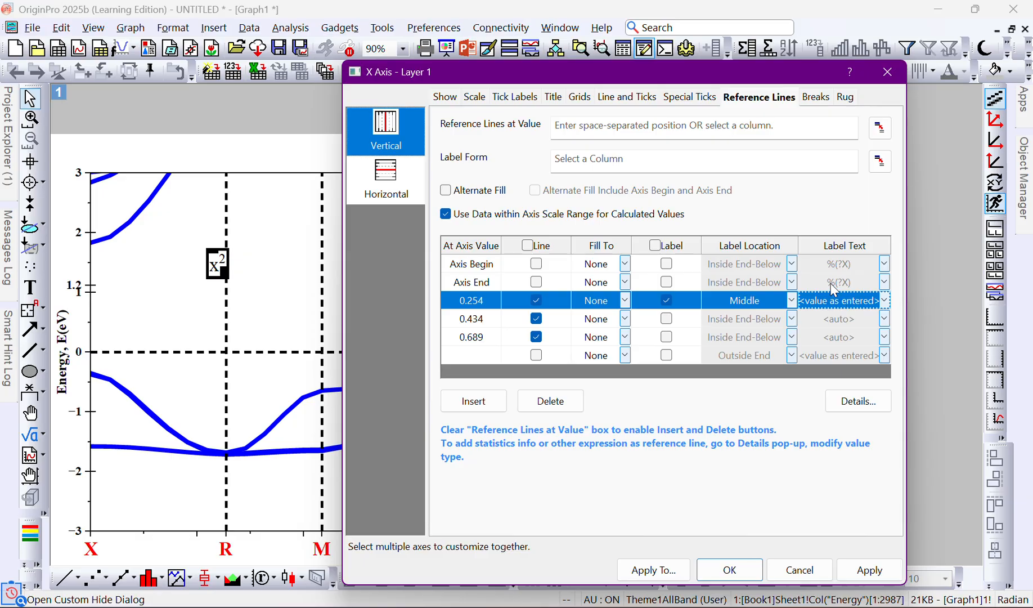
{"action": "type", "text": "R1"}
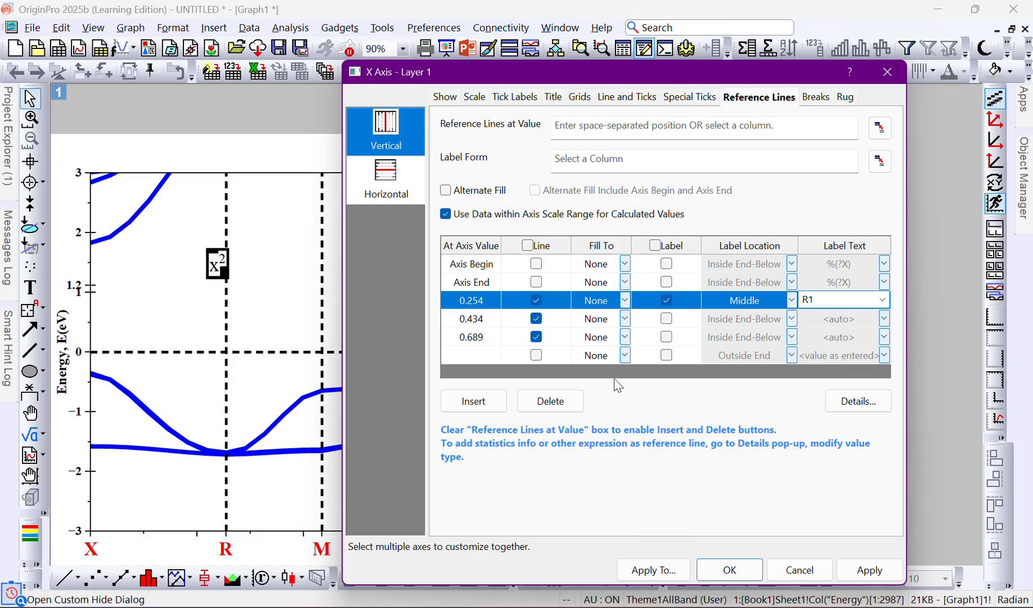
{"action": "left_click", "coordinate": [869, 569]}
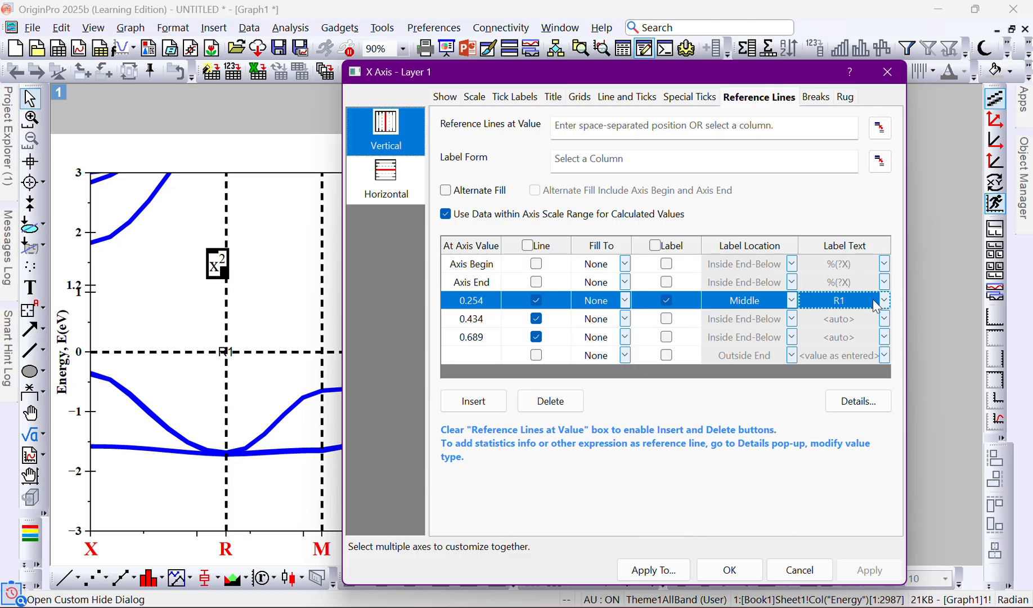
Change the R1 reference line label's location to Outside Begin, apply it and close the axis settings.
{"action": "left_click", "coordinate": [791, 302]}
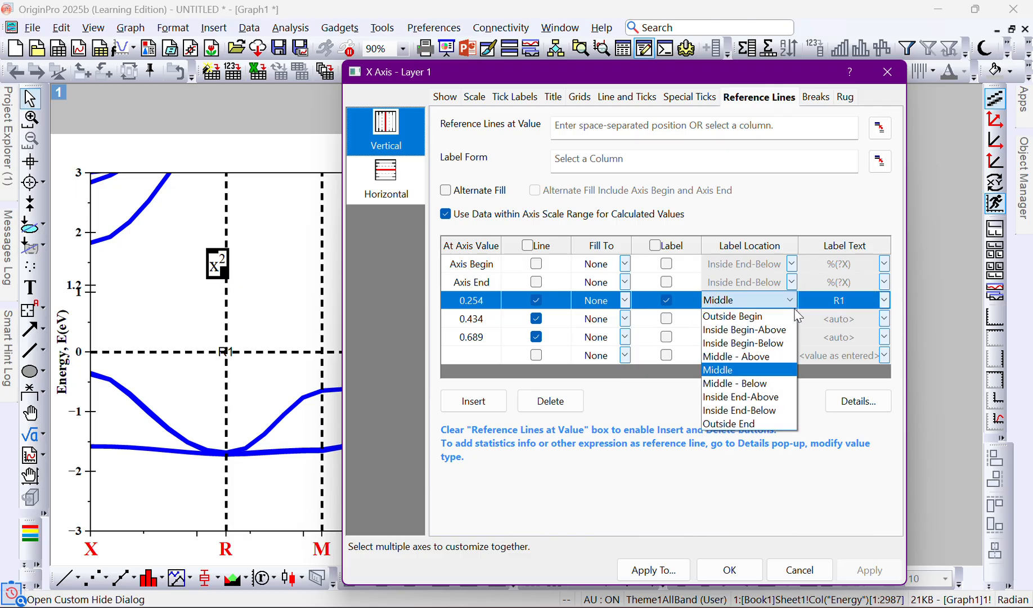
{"action": "left_click", "coordinate": [739, 317]}
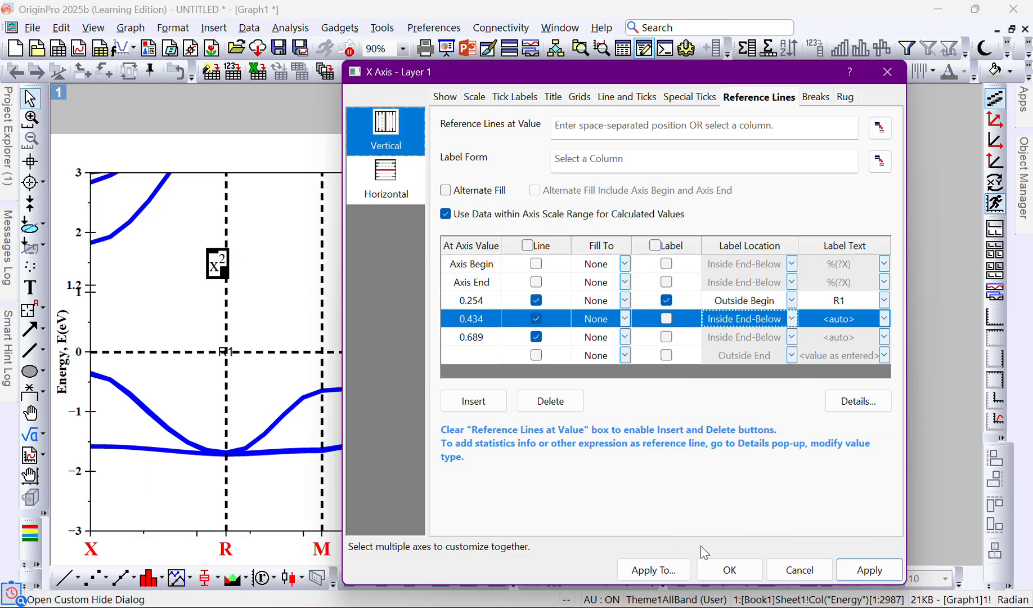
{"action": "left_click", "coordinate": [865, 571]}
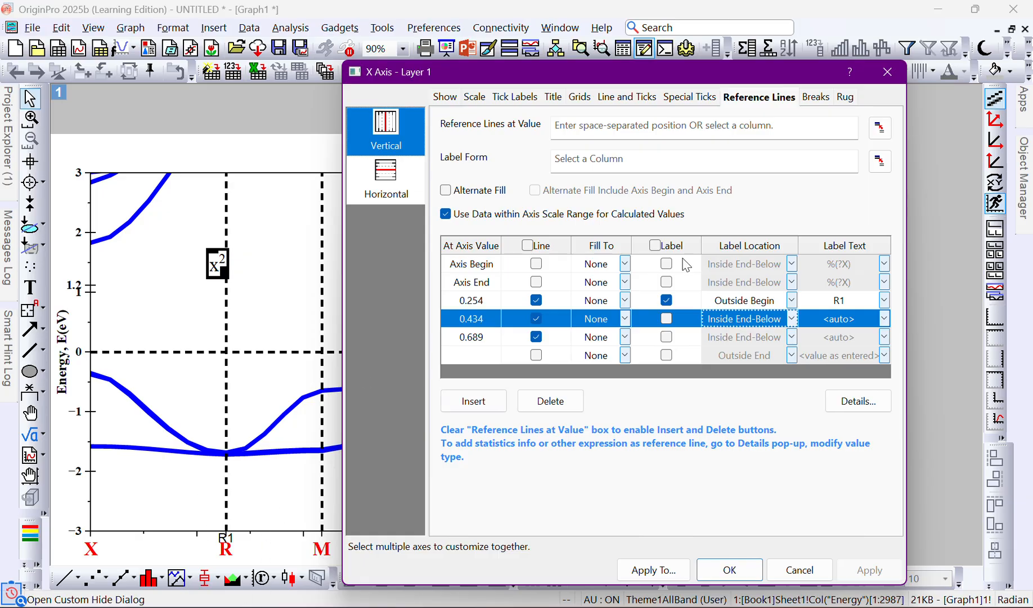
{"action": "left_click", "coordinate": [225, 555]}
{"action": "left_click", "coordinate": [815, 529]}
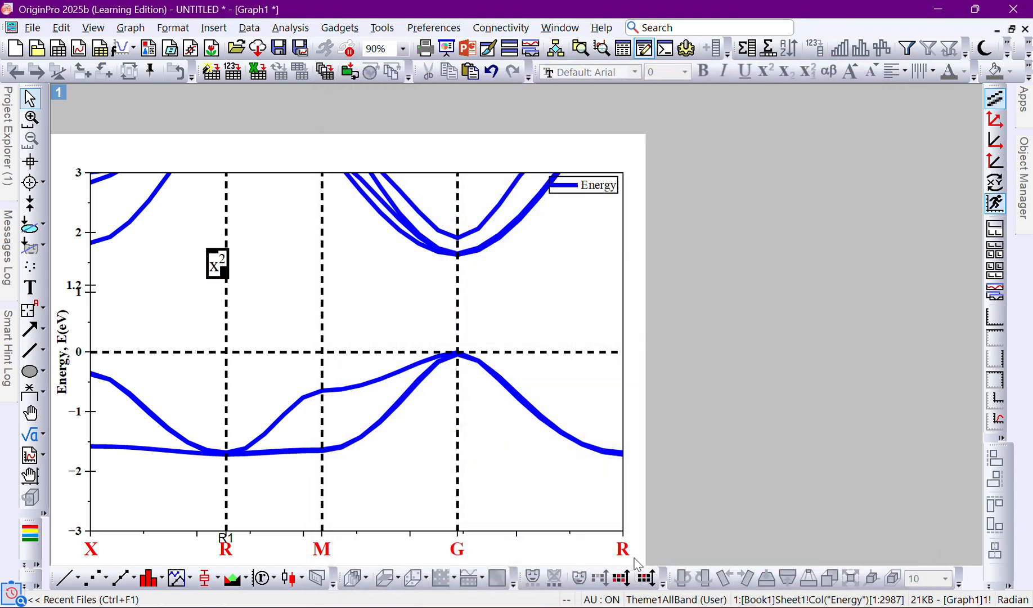
{"action": "left_click", "coordinate": [730, 569]}
Open the R1 label's text properties and set its font to size 28 and bold.
{"action": "left_click", "coordinate": [226, 538]}
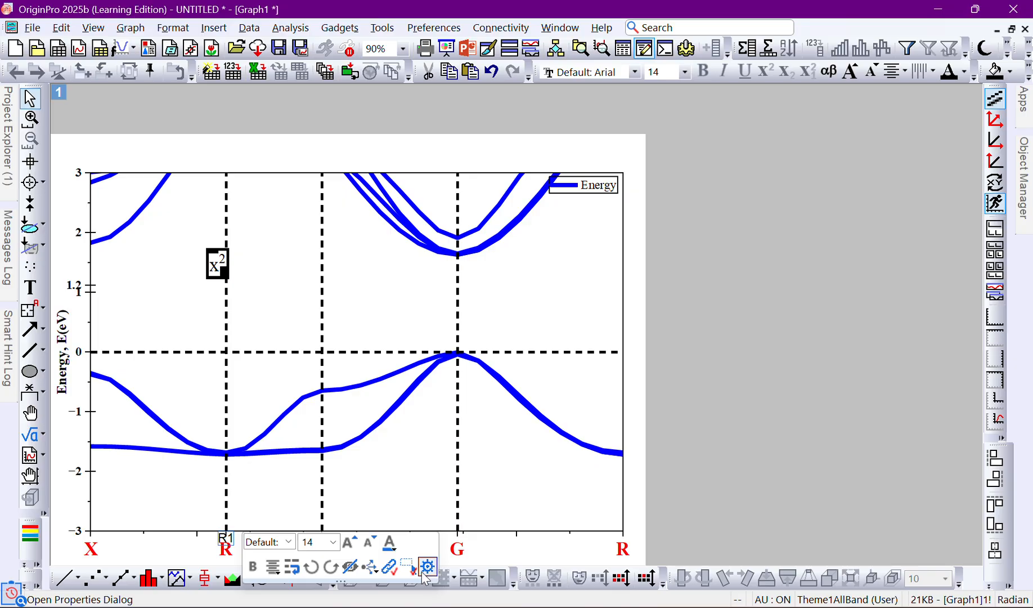
{"action": "left_click", "coordinate": [428, 566]}
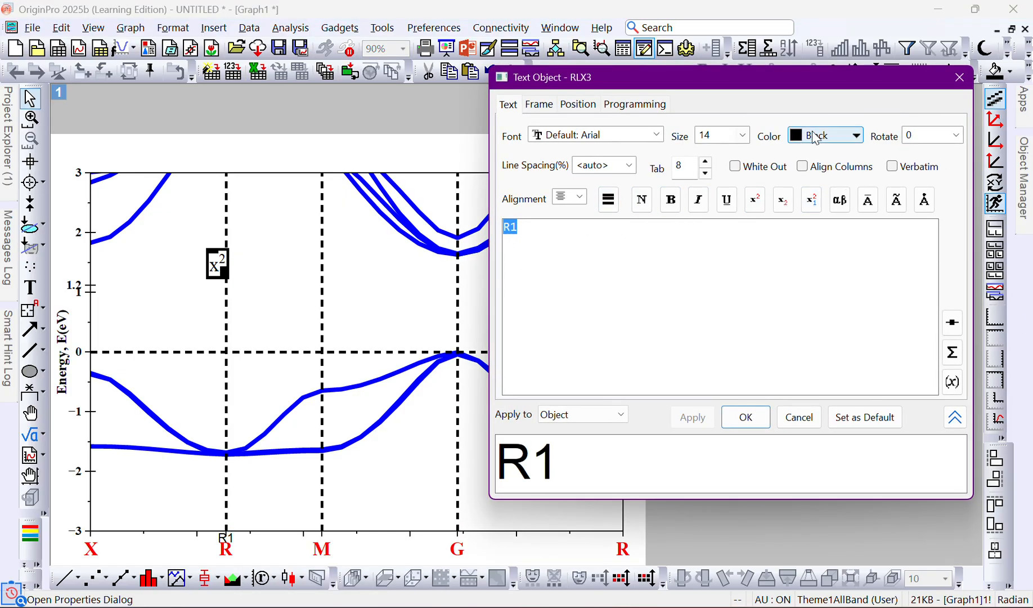
{"action": "left_click", "coordinate": [743, 135]}
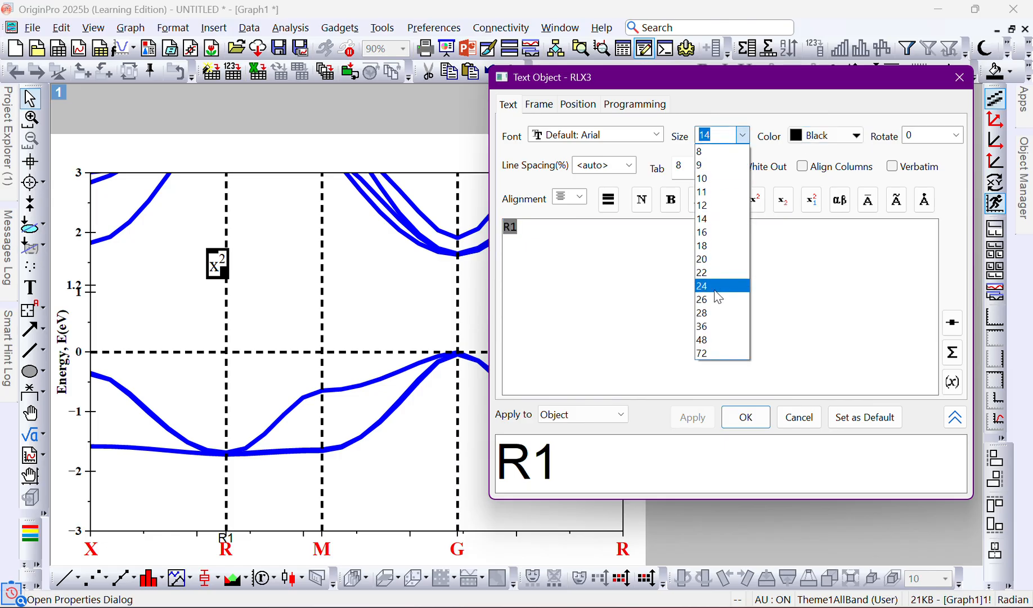
{"action": "left_click", "coordinate": [716, 313]}
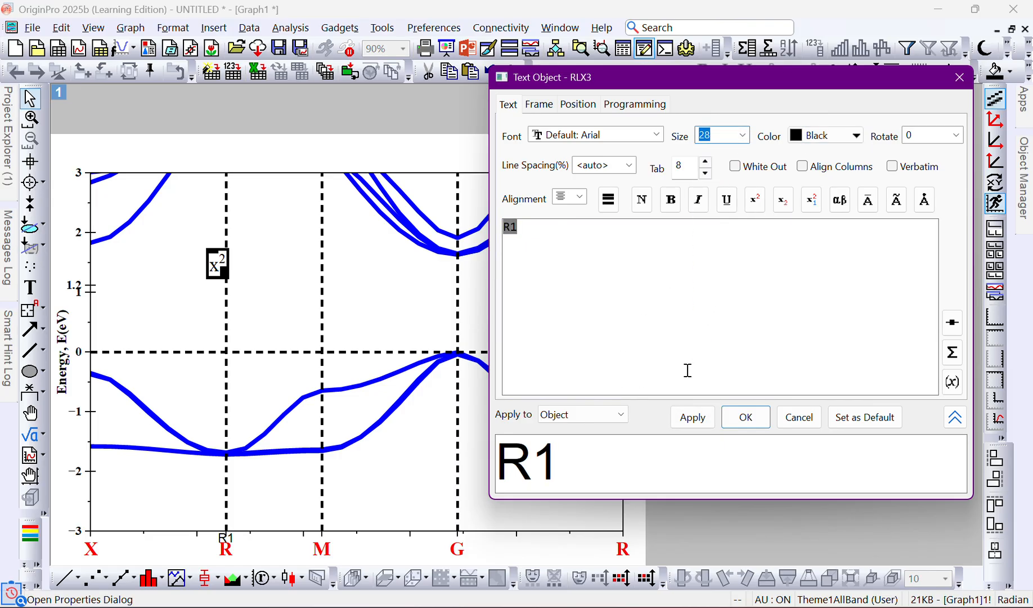
{"action": "left_click", "coordinate": [670, 199]}
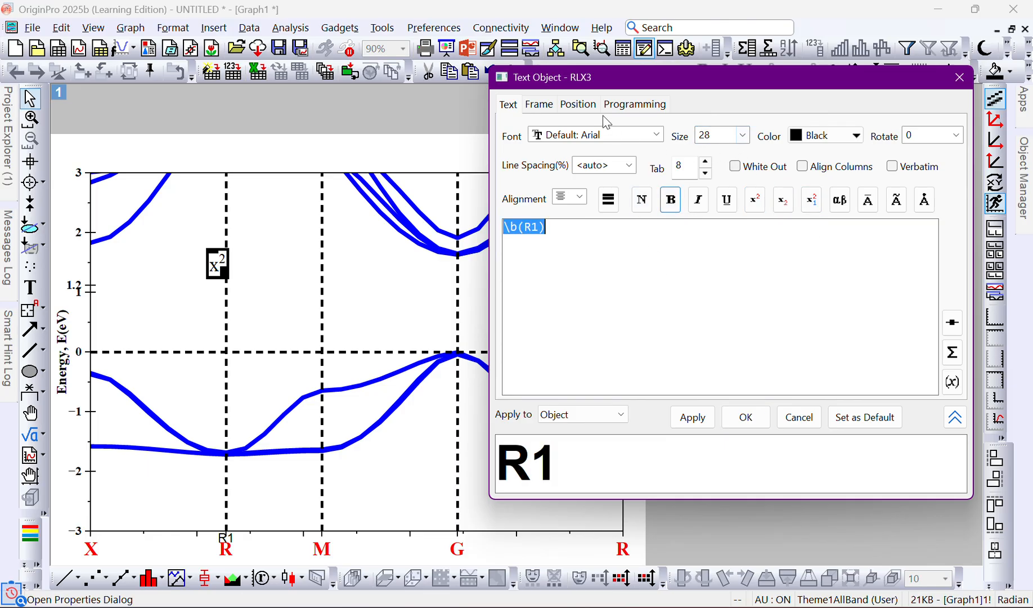
Try Y offsets of -0.5 and -2 for the R1 label.
{"action": "left_click", "coordinate": [550, 106]}
{"action": "left_click", "coordinate": [567, 105]}
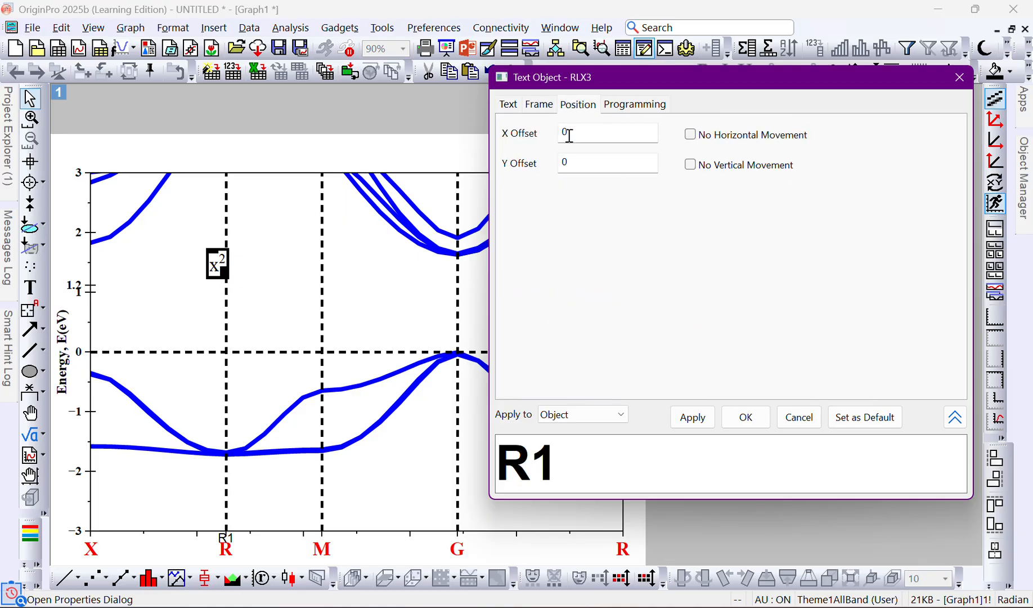
{"action": "double_click", "coordinate": [565, 165]}
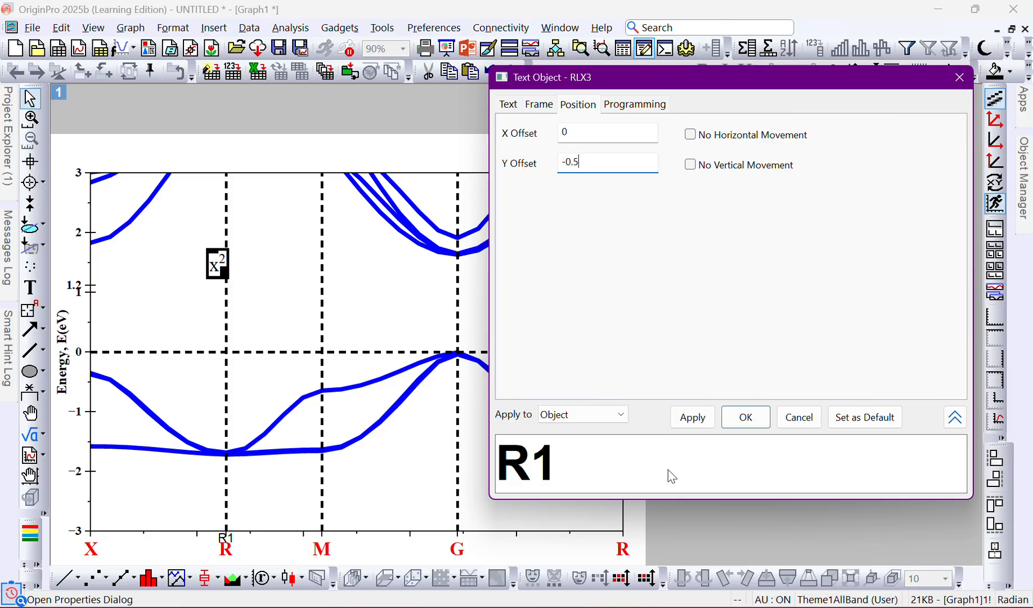
{"action": "left_click", "coordinate": [685, 422]}
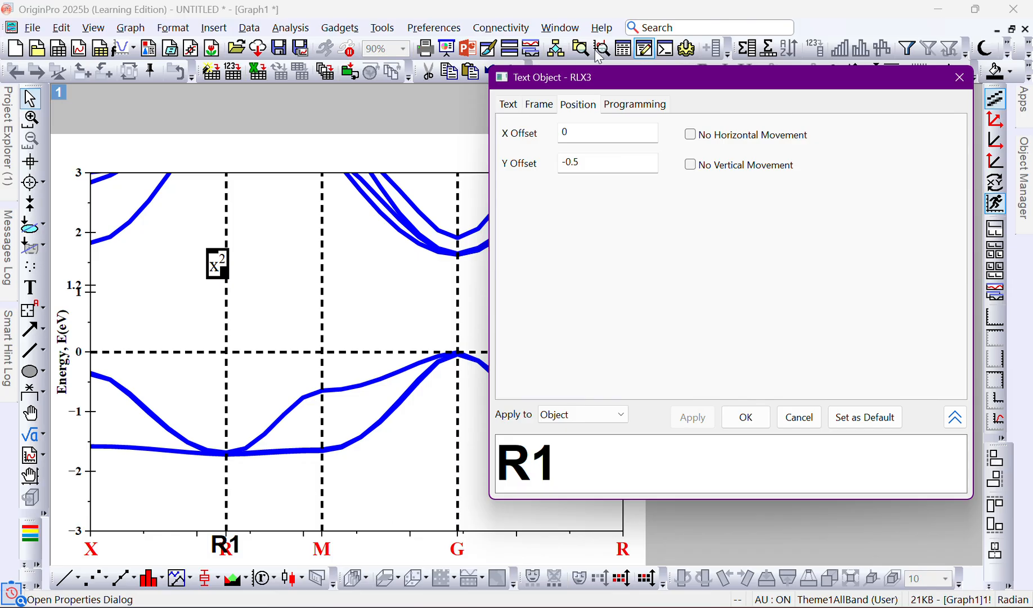
{"action": "left_click_drag", "start_coordinate": [585, 159], "coordinate": [547, 166]}
{"action": "type", "text": "-2"}
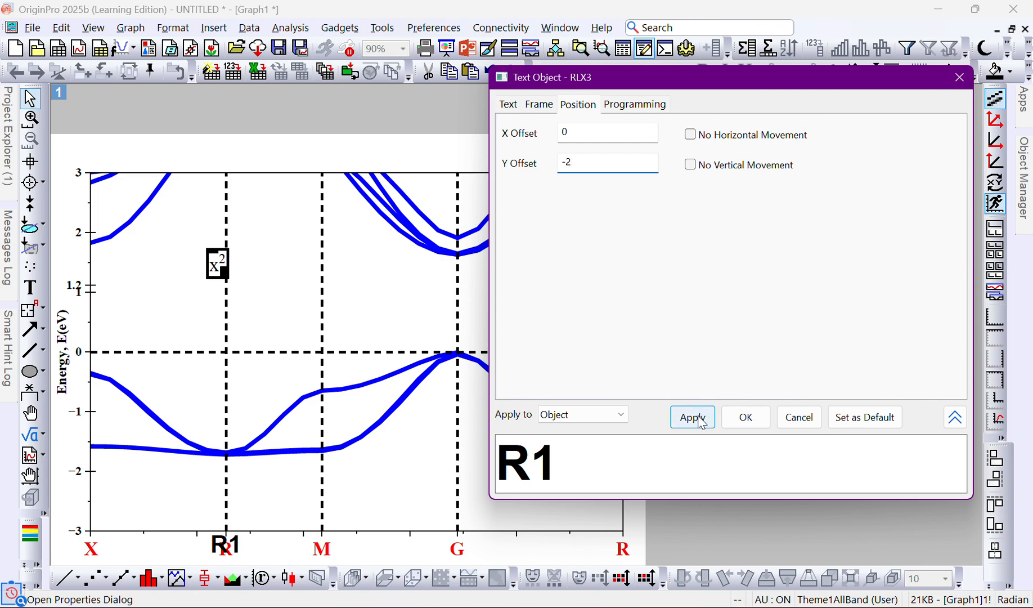
{"action": "left_click", "coordinate": [703, 413]}
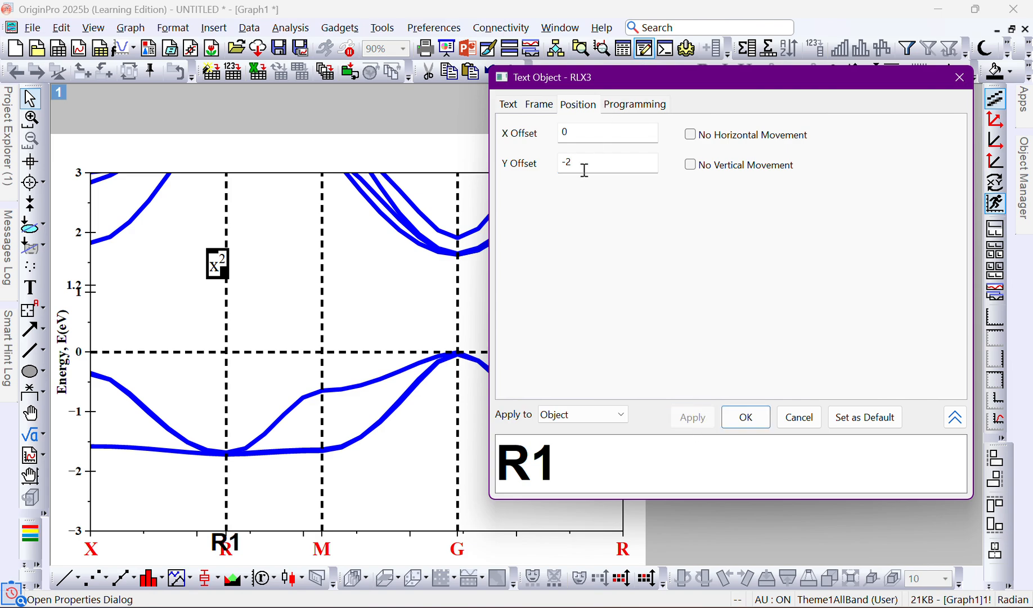
Set the R1 label's Y offset to 2 and apply it.
{"action": "left_click_drag", "start_coordinate": [585, 170], "coordinate": [550, 185]}
{"action": "type", "text": "2"}
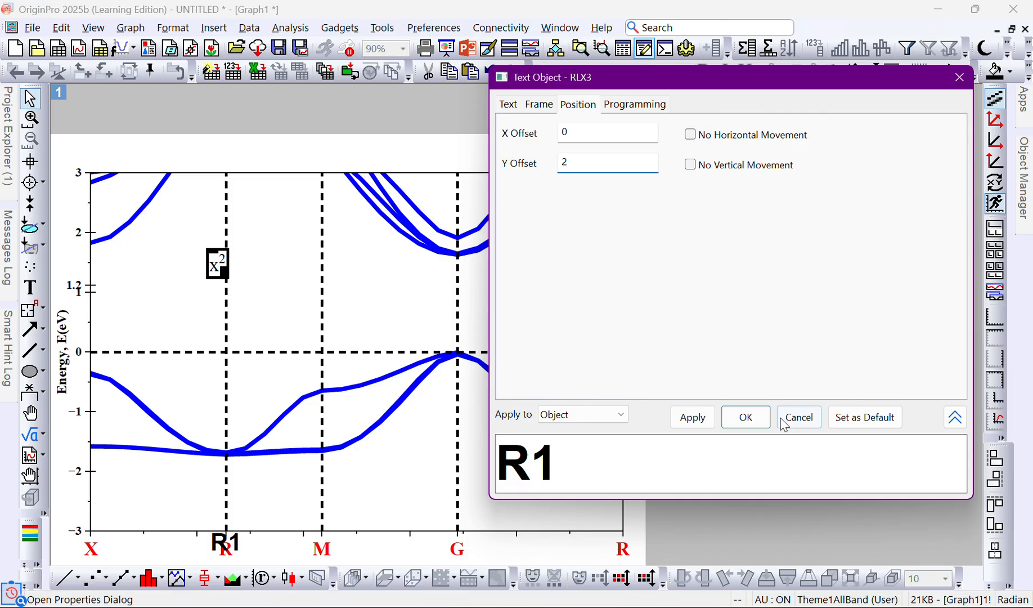
{"action": "left_click", "coordinate": [692, 418]}
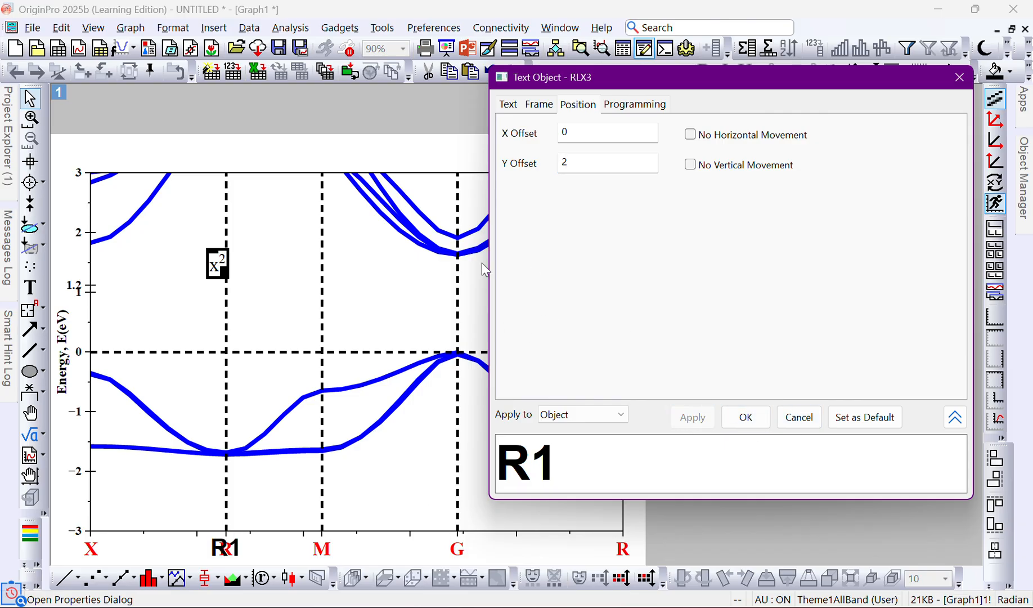
Check the R1 label's frame and text settings and close its properties.
{"action": "left_click", "coordinate": [538, 108]}
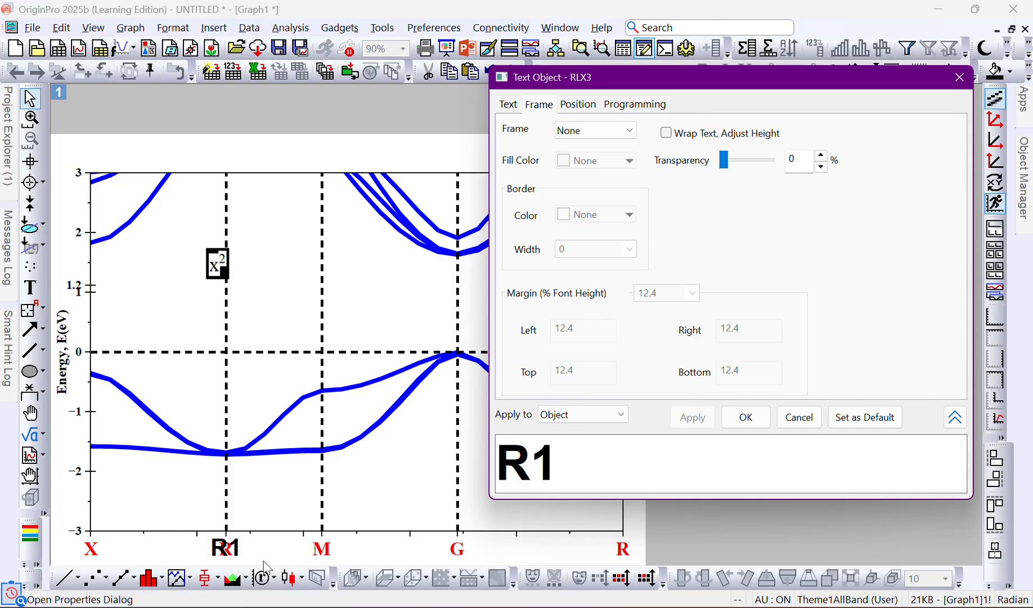
{"action": "left_click", "coordinate": [508, 105]}
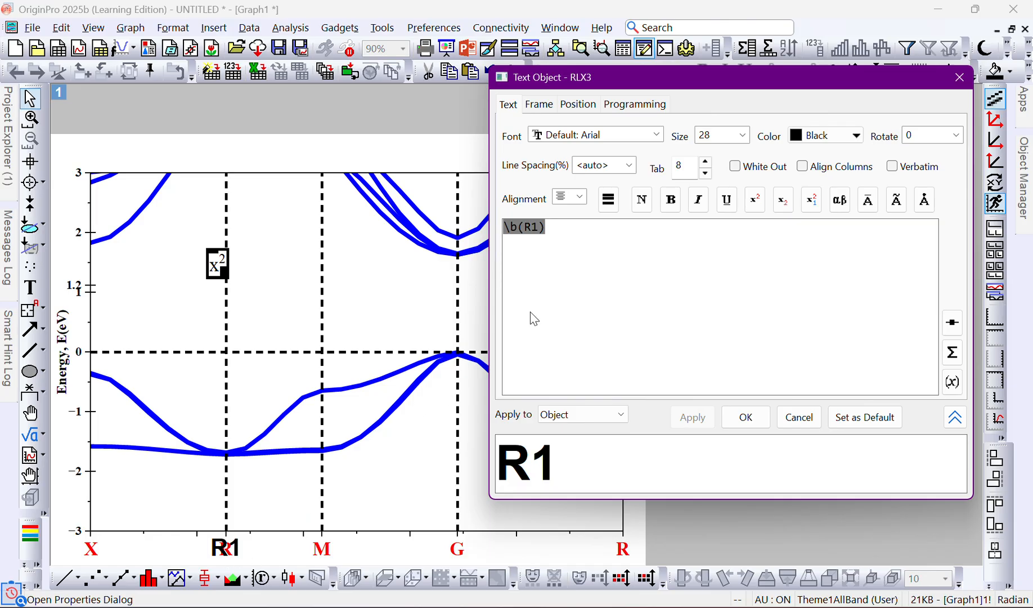
{"action": "left_click_drag", "start_coordinate": [600, 239], "coordinate": [423, 214]}
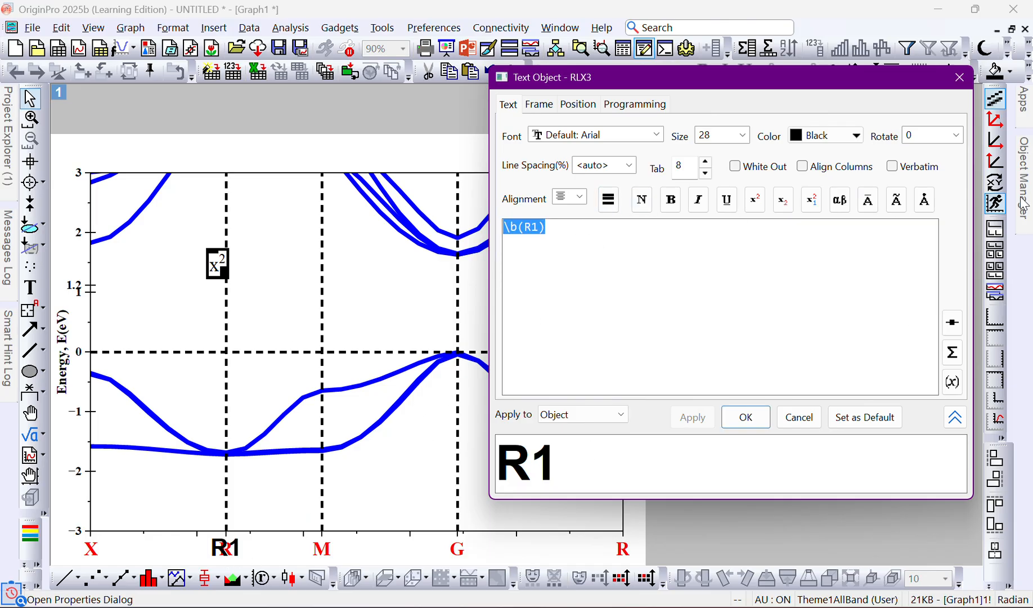
{"action": "left_click", "coordinate": [966, 78]}
{"action": "mouse_move", "coordinate": [5, 327]}
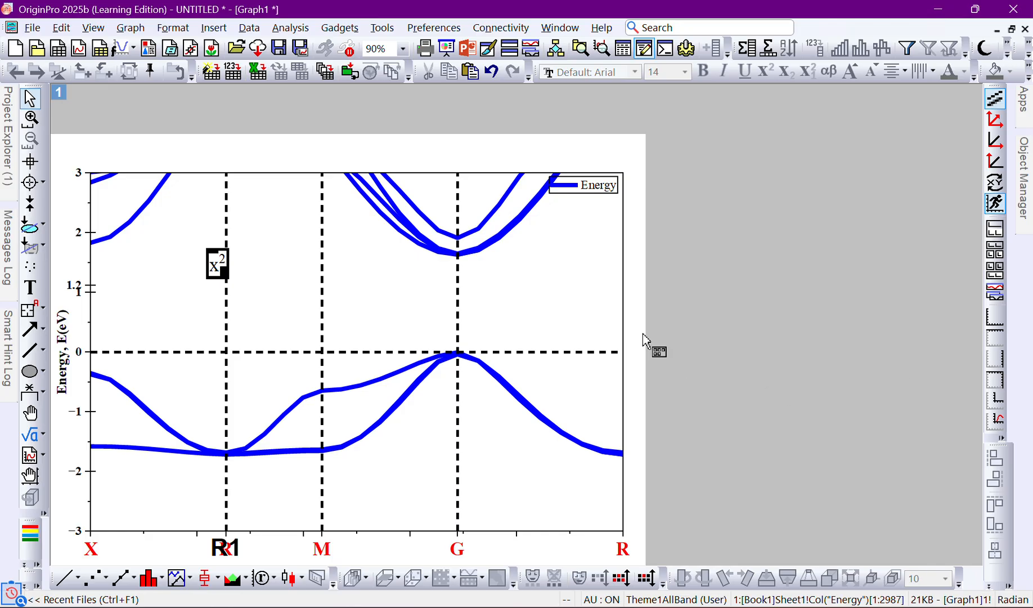
{"action": "left_click", "coordinate": [592, 190]}
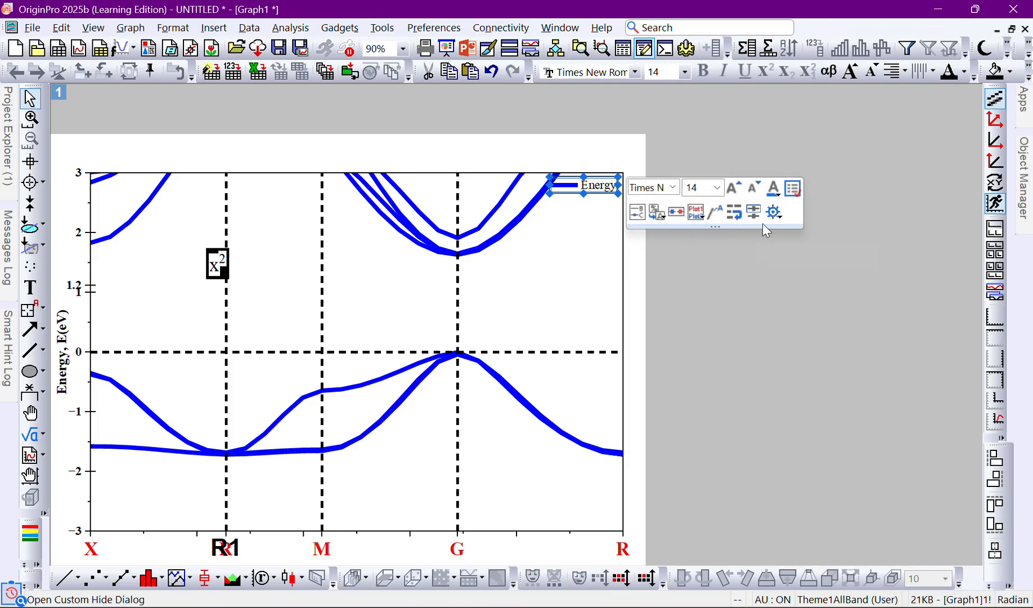
{"action": "left_click", "coordinate": [424, 241]}
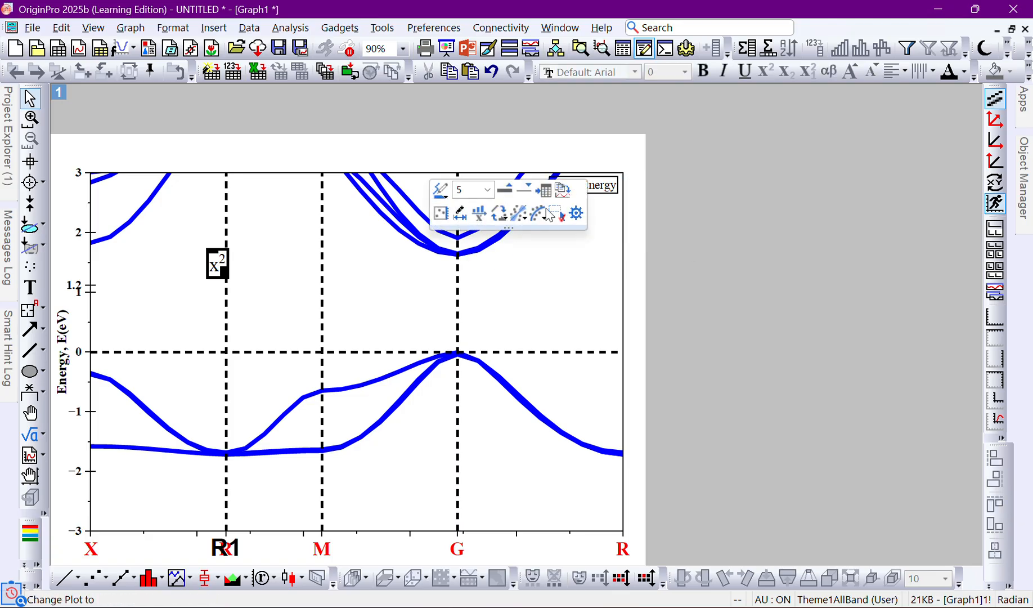
{"action": "double_click", "coordinate": [577, 285]}
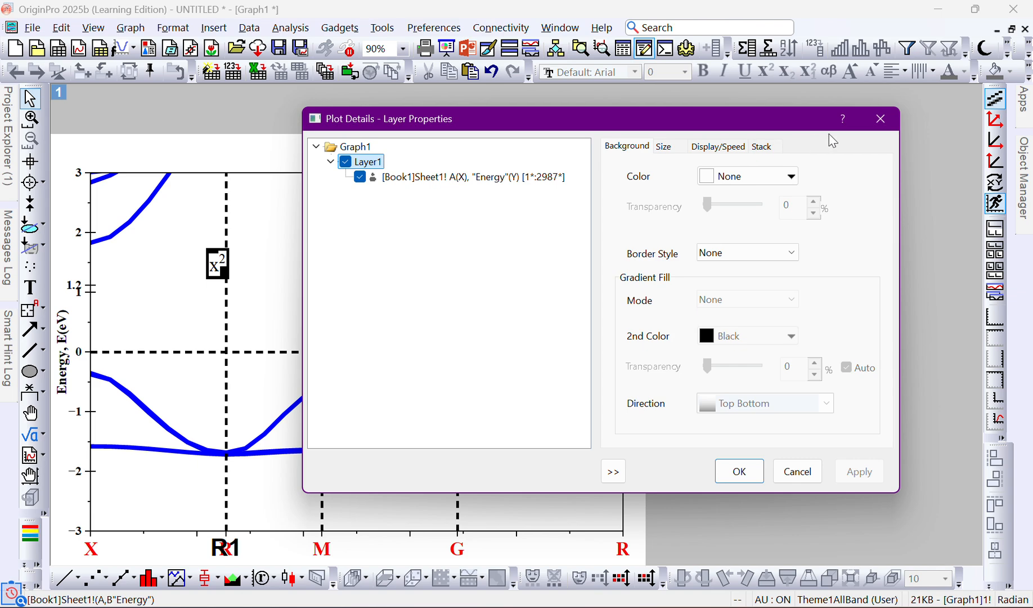
{"action": "left_click", "coordinate": [880, 119]}
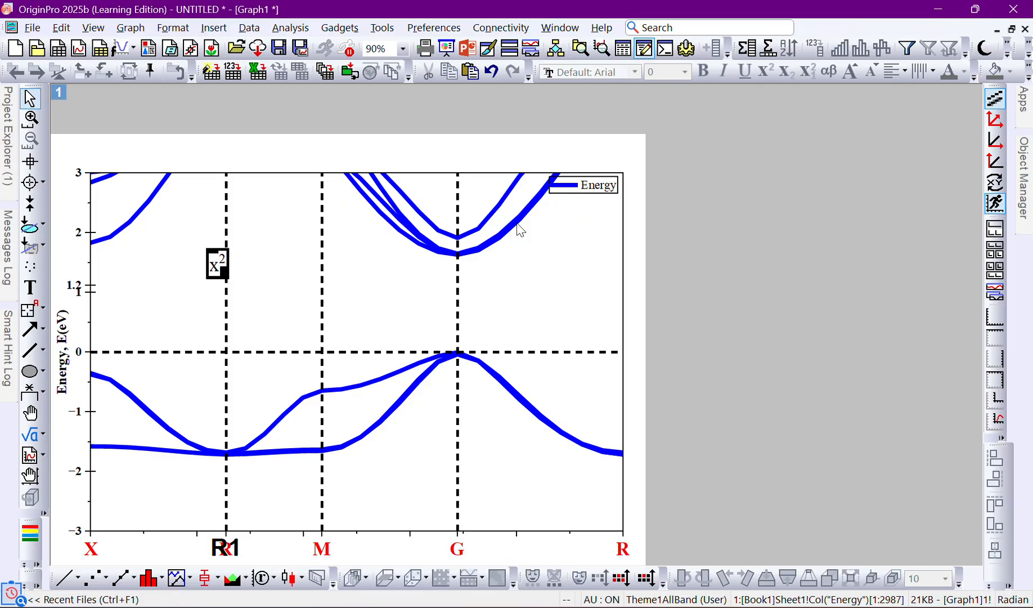
{"action": "double_click", "coordinate": [465, 256]}
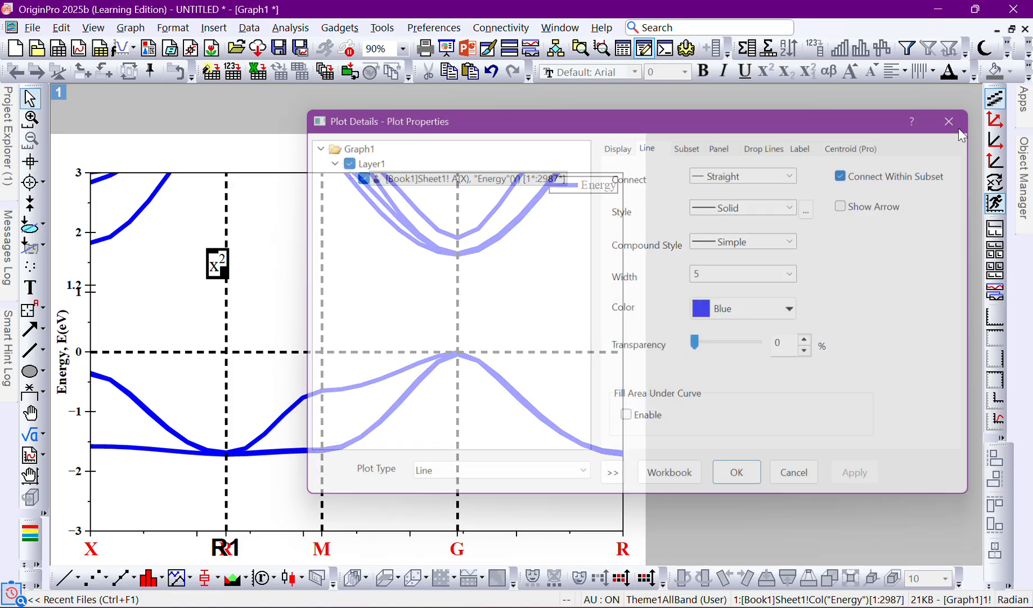
{"action": "left_click", "coordinate": [956, 118]}
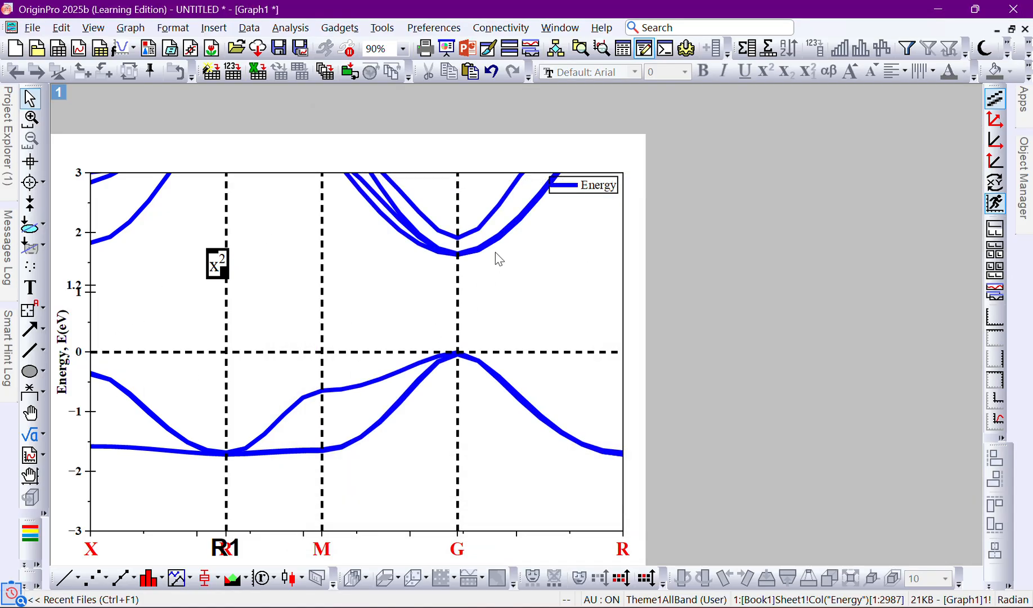
{"action": "left_click", "coordinate": [600, 195]}
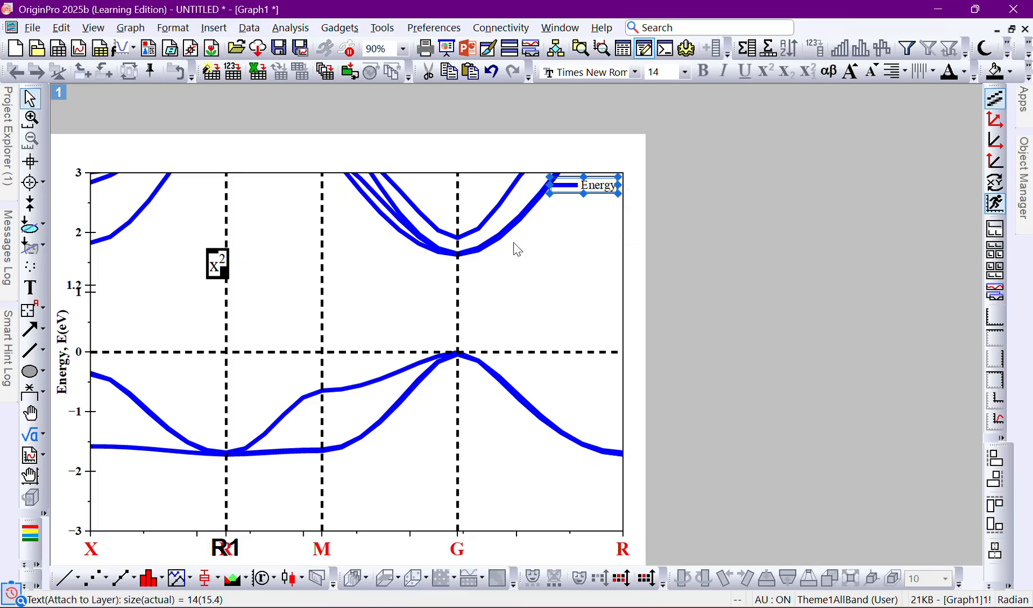
{"action": "double_click", "coordinate": [593, 186]}
{"action": "left_click", "coordinate": [585, 238]}
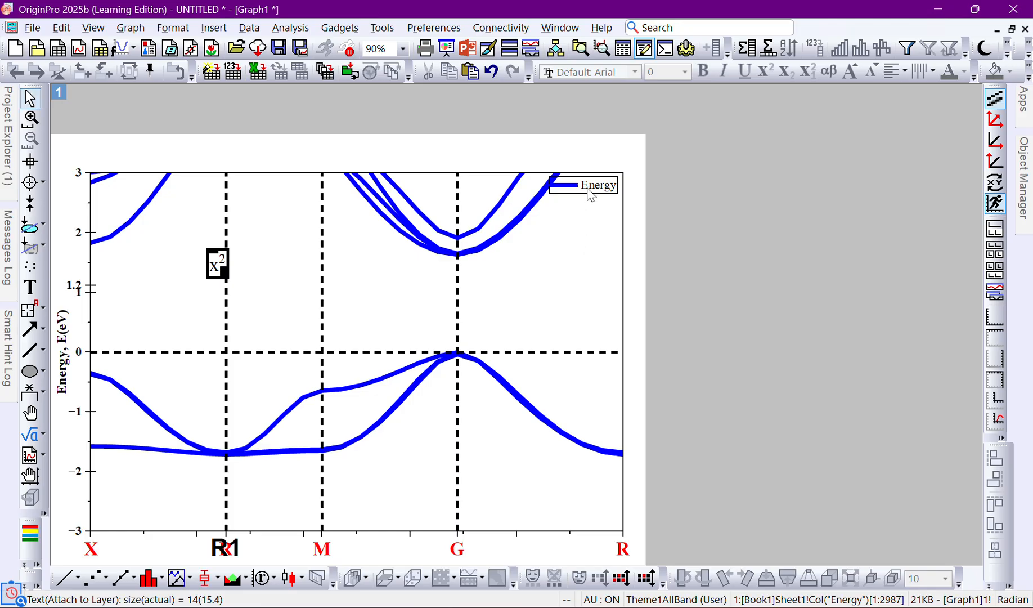
{"action": "double_click", "coordinate": [593, 188]}
{"action": "left_click", "coordinate": [595, 245]}
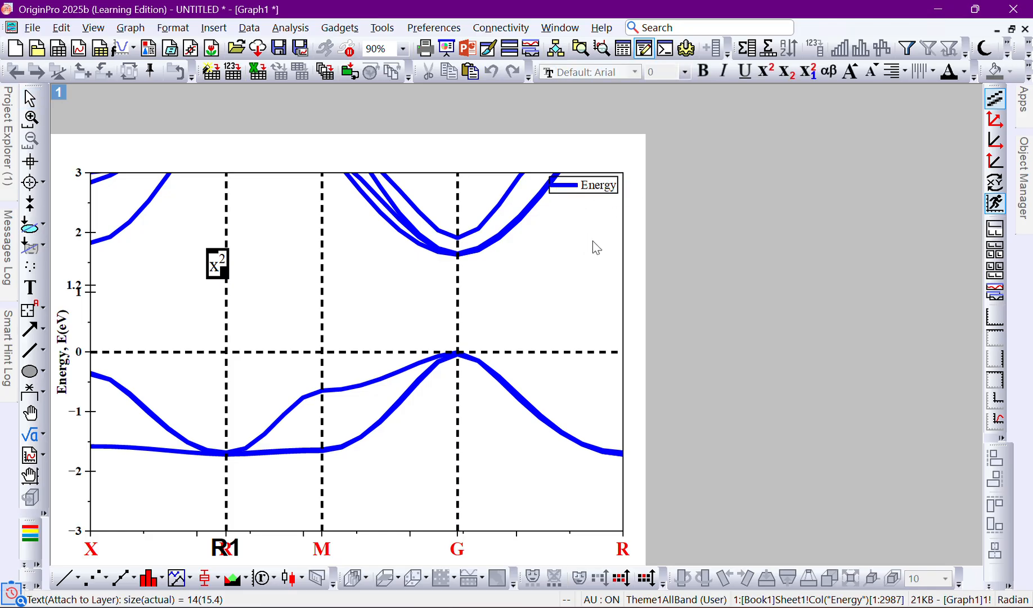
Change the graph legend's label text to "Hybrid" in the legend properties, keeping the \l(1) line symbol code.
{"action": "left_click", "coordinate": [594, 189]}
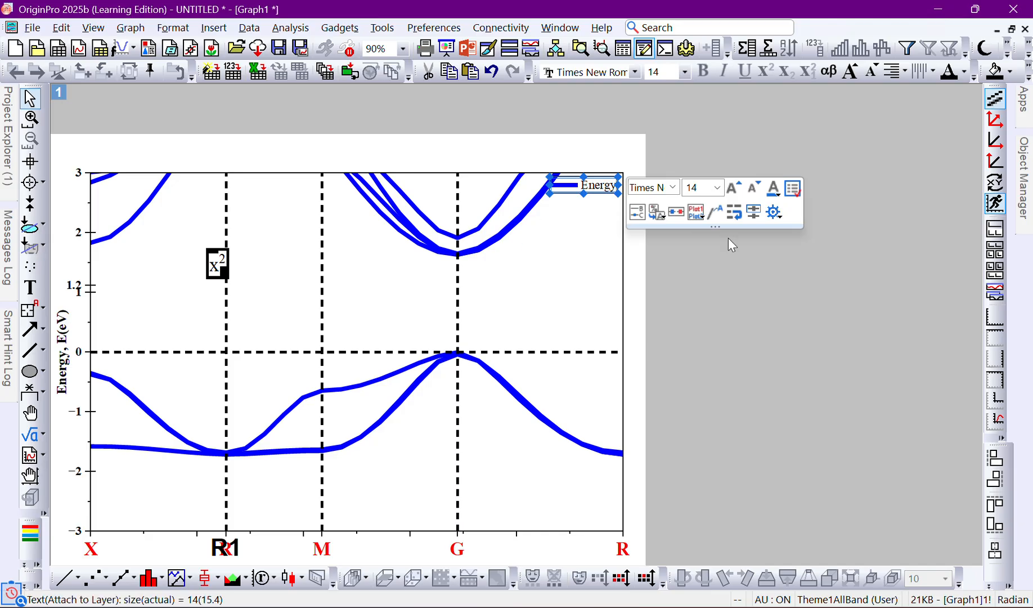
{"action": "left_click", "coordinate": [775, 213]}
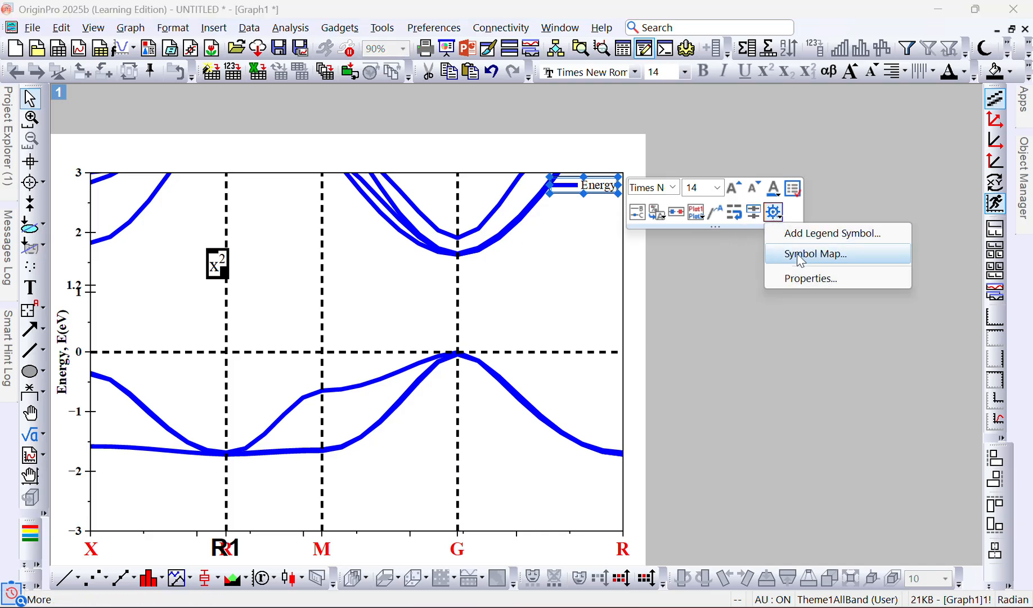
{"action": "left_click", "coordinate": [810, 278]}
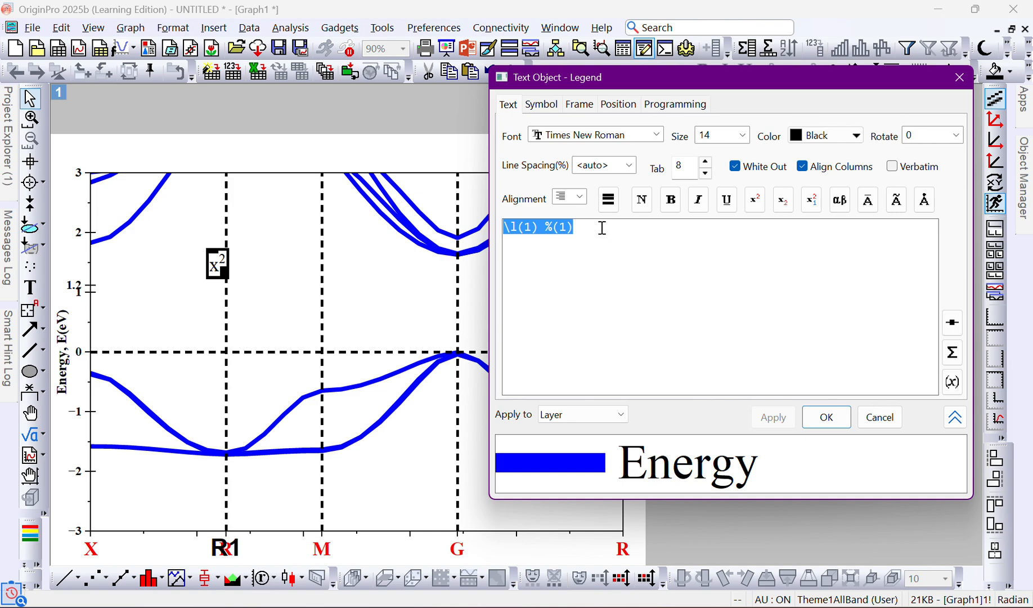
{"action": "left_click", "coordinate": [518, 226]}
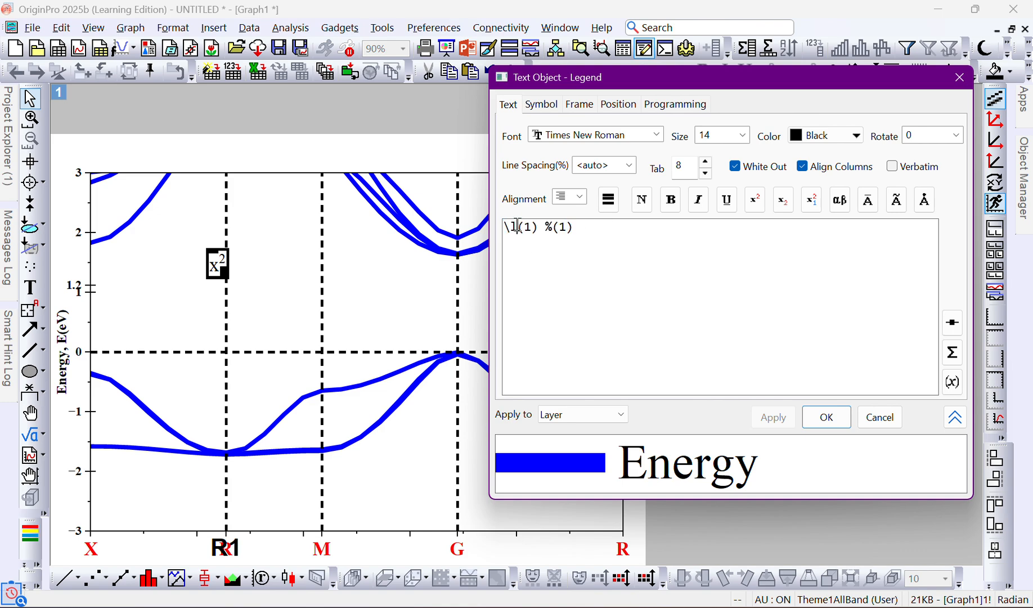
{"action": "left_click_drag", "start_coordinate": [535, 227], "coordinate": [488, 225]}
{"action": "left_click_drag", "start_coordinate": [555, 254], "coordinate": [547, 229]}
{"action": "left_click", "coordinate": [546, 227]}
{"action": "key", "text": "ctrl+a"}
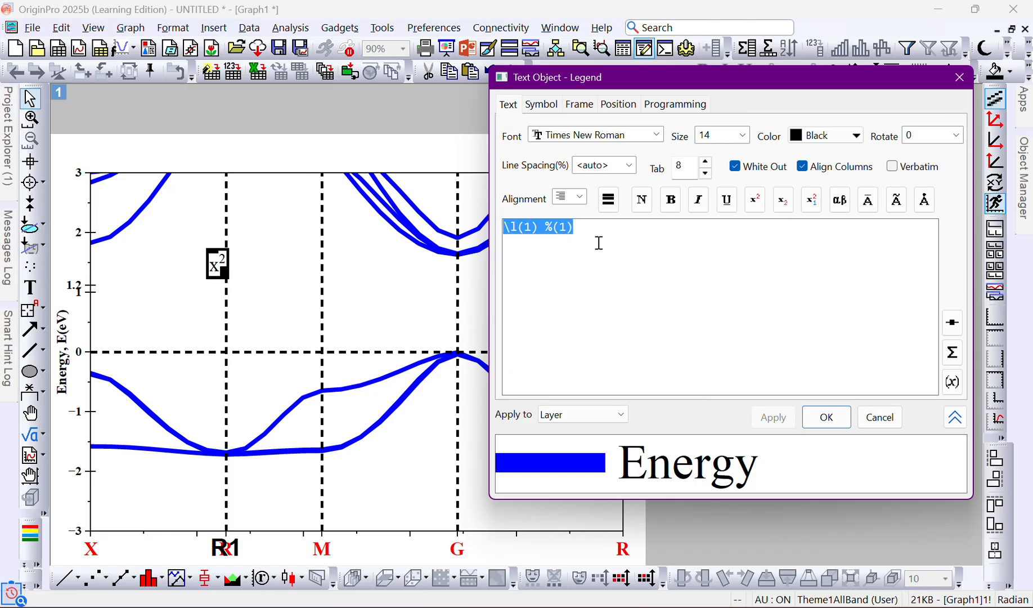
{"action": "left_click", "coordinate": [591, 244]}
{"action": "left_click_drag", "start_coordinate": [544, 227], "coordinate": [629, 242]}
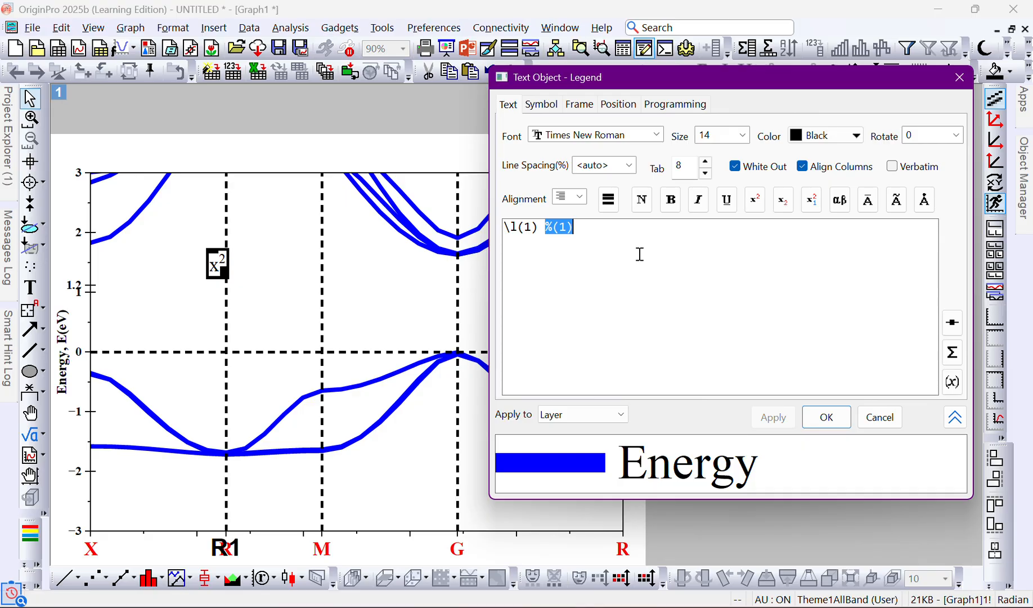
{"action": "type", "text": "Hybrid"}
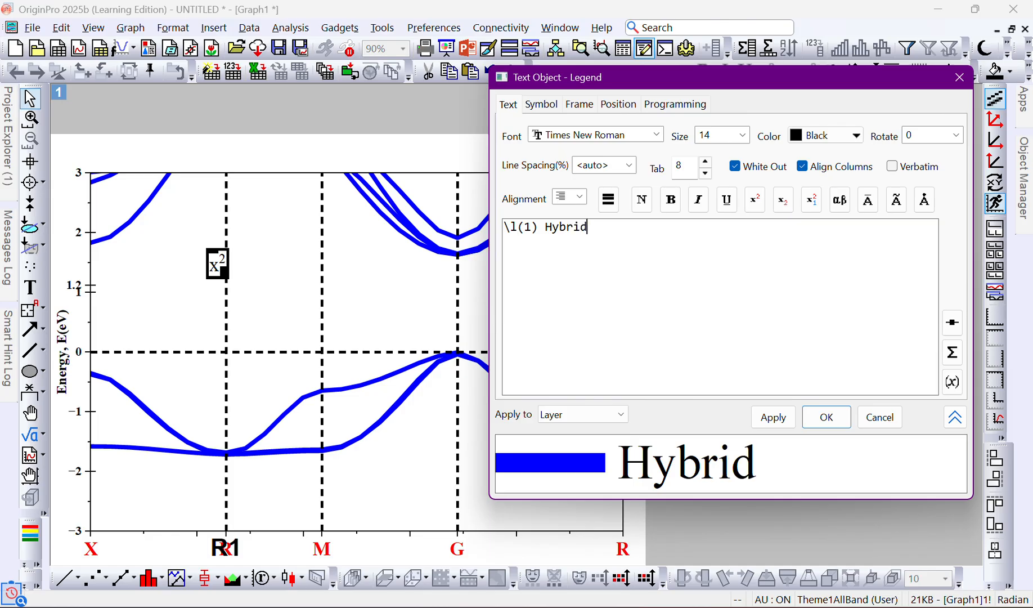
{"action": "left_click", "coordinate": [773, 417]}
{"action": "left_click", "coordinate": [826, 417]}
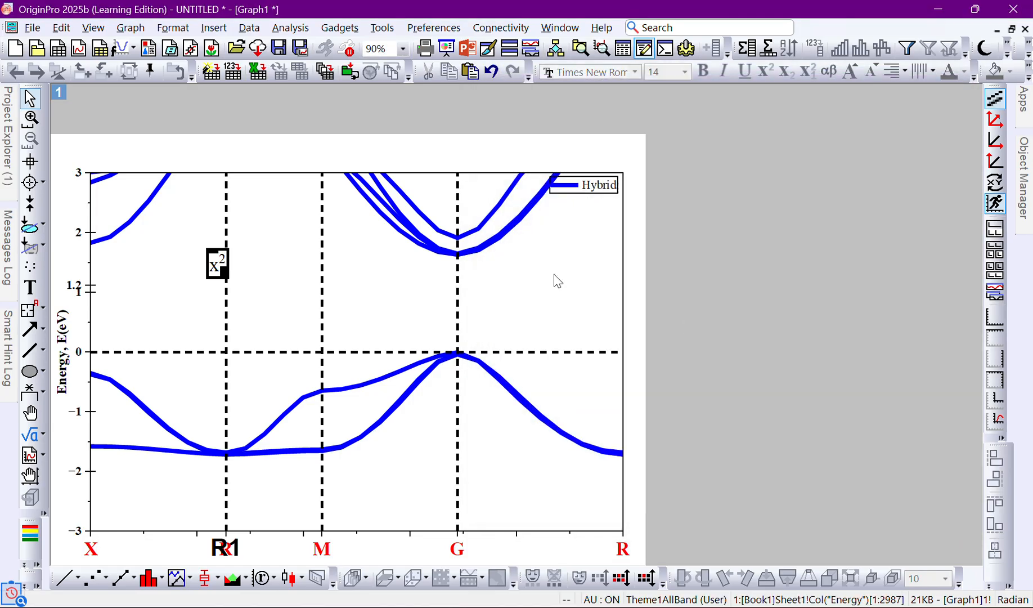
Move the boxed x² label from the R dashed line to beside the upper band minimum at G.
{"action": "left_click", "coordinate": [218, 263]}
{"action": "left_click_drag", "start_coordinate": [219, 263], "coordinate": [492, 319]}
{"action": "left_click_drag", "start_coordinate": [512, 256], "coordinate": [496, 232]}
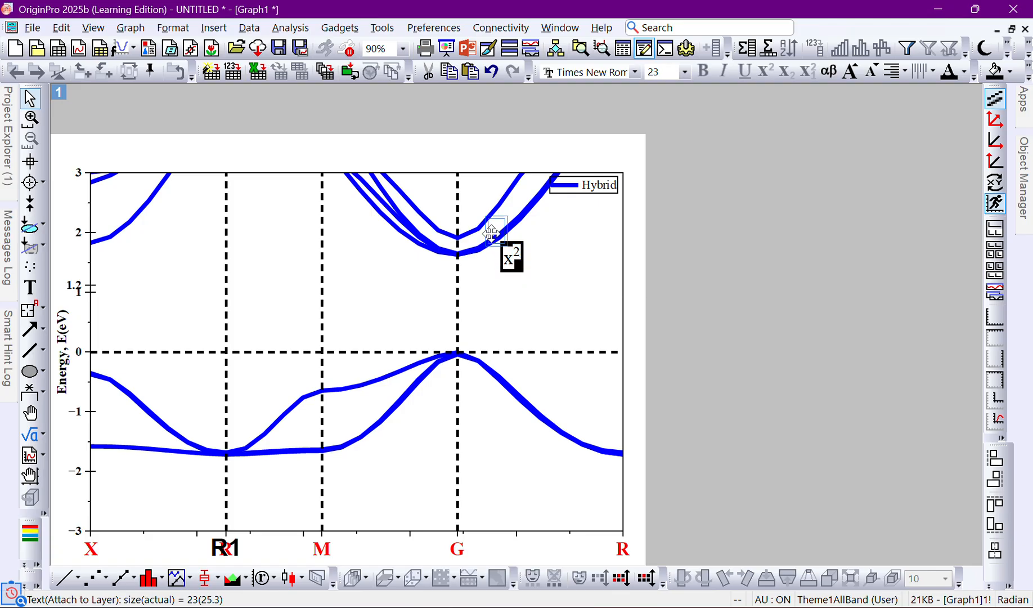
{"action": "left_click", "coordinate": [556, 316]}
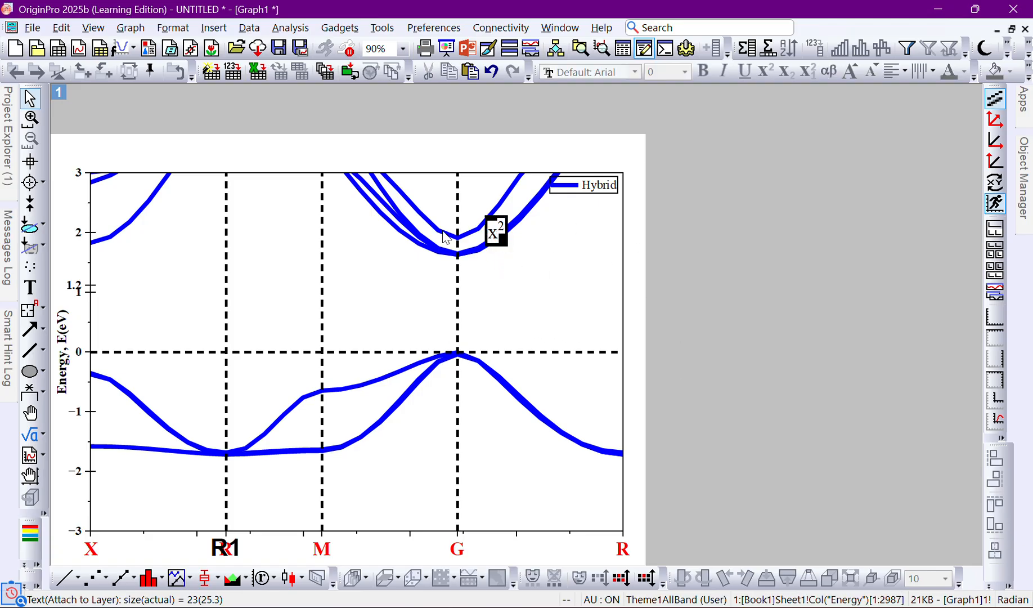
Give the x² label's box a white fill and enable Wrap Text, Adjust Height.
{"action": "mouse_move", "coordinate": [500, 237]}
{"action": "left_click", "coordinate": [495, 232]}
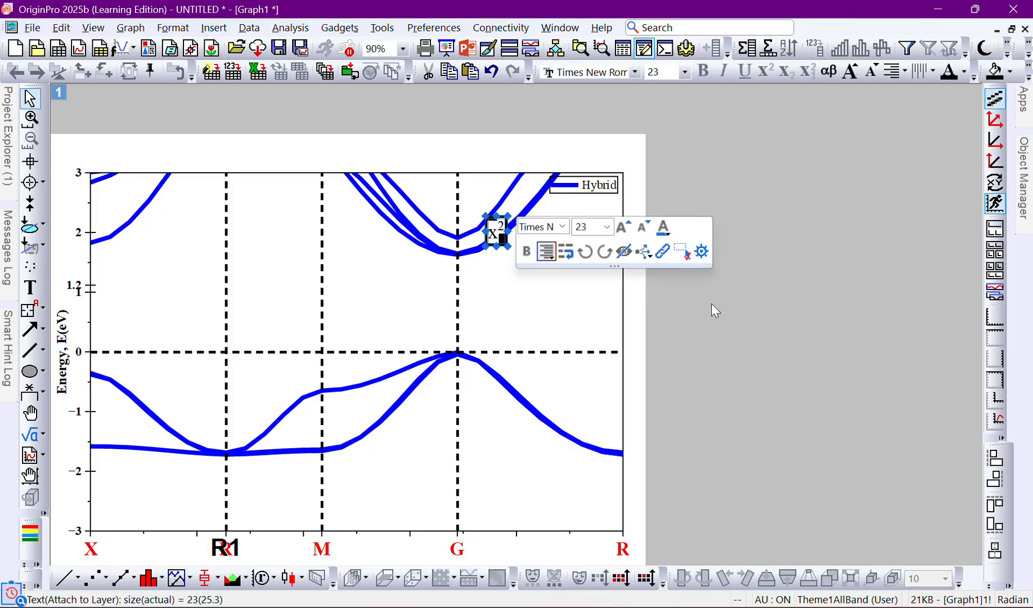
{"action": "left_click", "coordinate": [701, 250]}
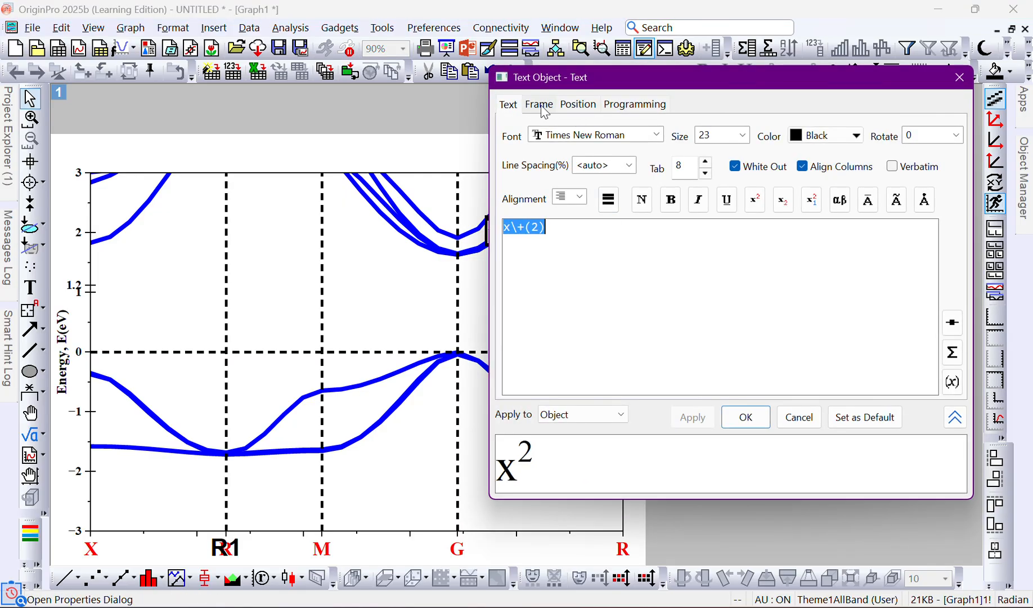
{"action": "left_click", "coordinate": [541, 106]}
{"action": "left_click", "coordinate": [596, 160]}
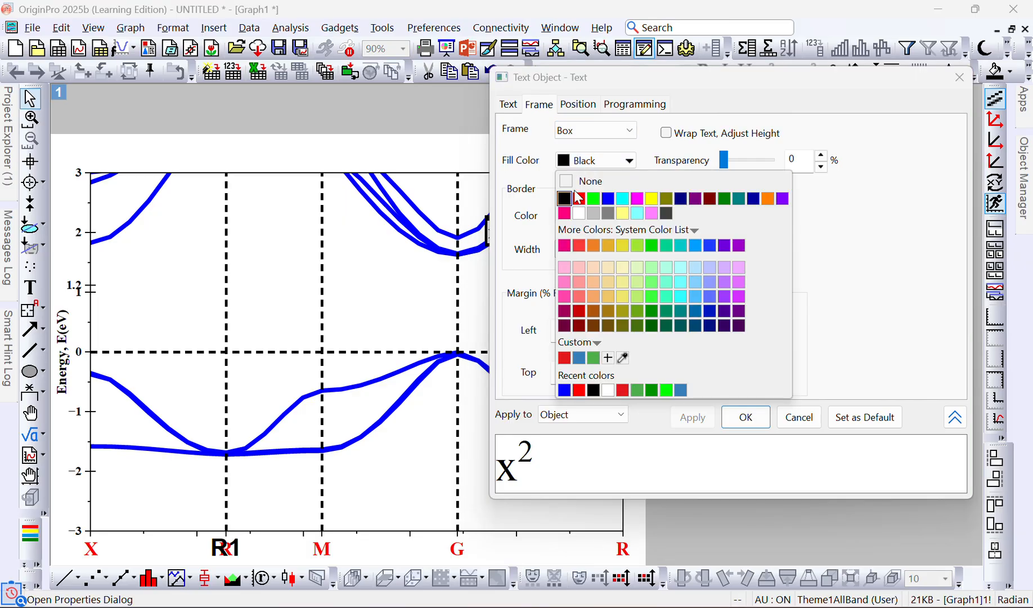
{"action": "left_click", "coordinate": [579, 213]}
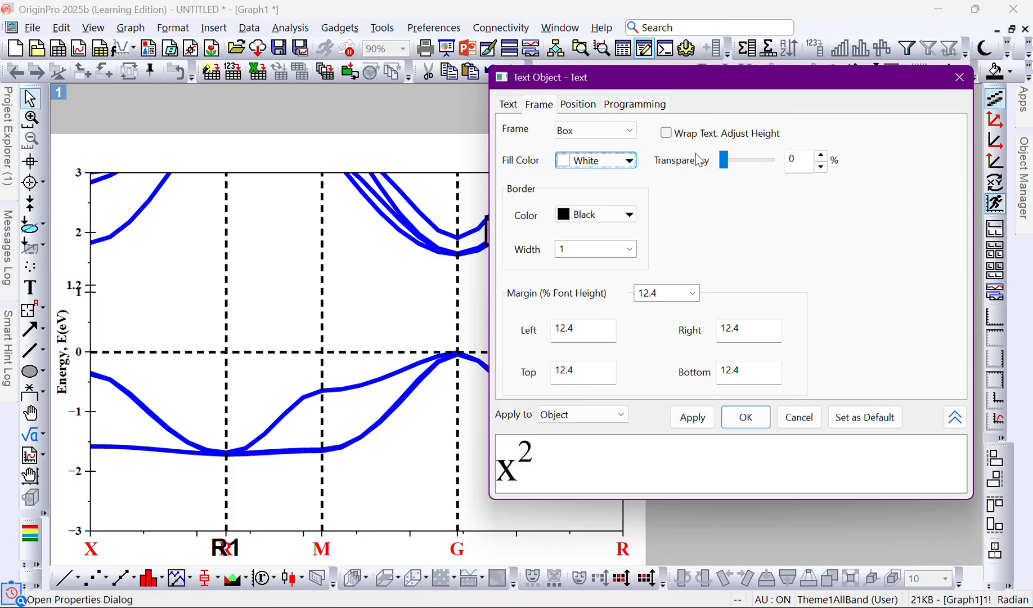
{"action": "left_click", "coordinate": [668, 134]}
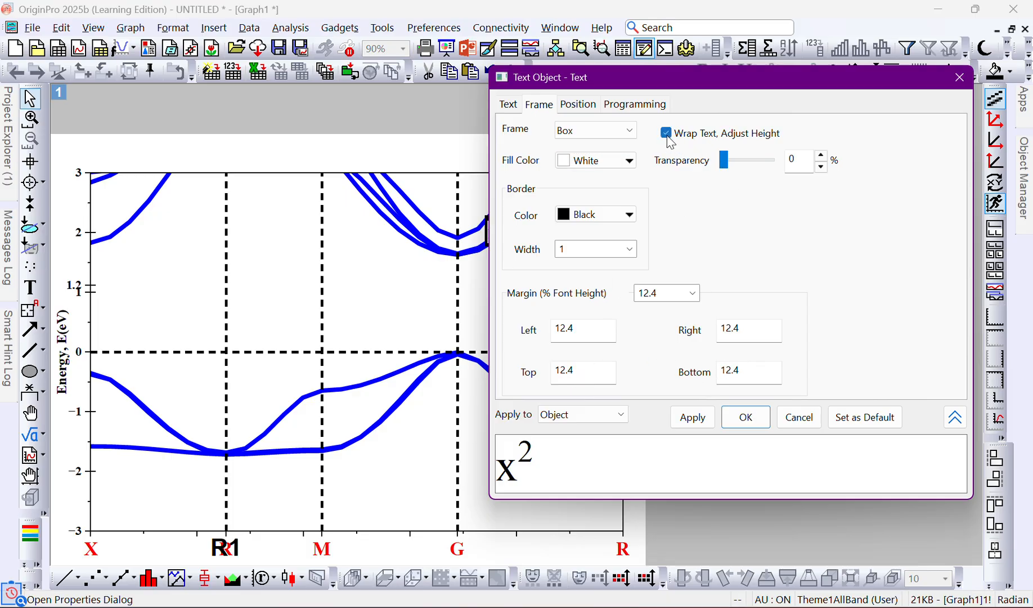
{"action": "left_click_drag", "start_coordinate": [683, 90], "coordinate": [742, 128]}
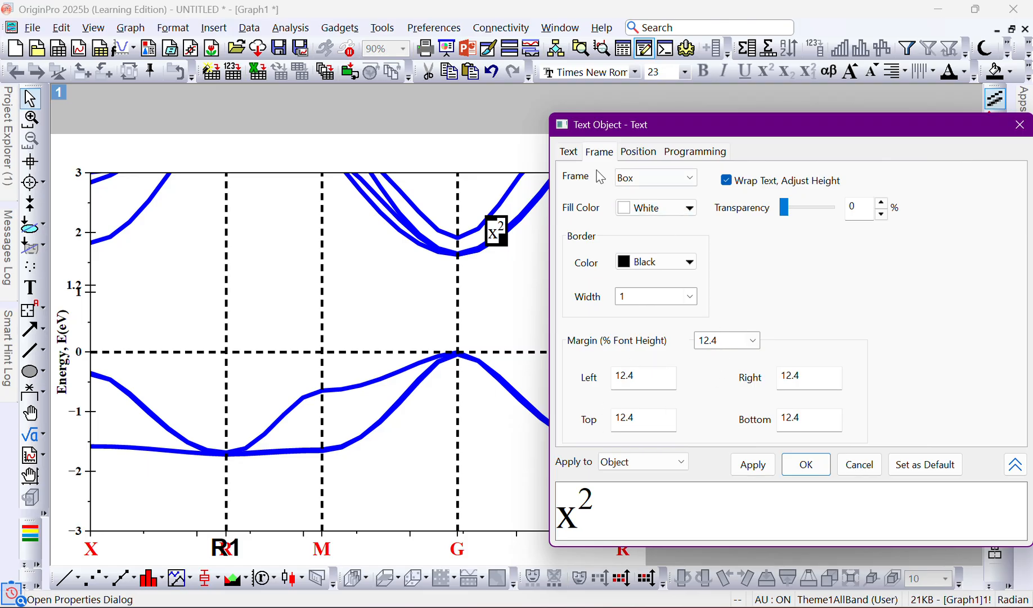
{"action": "left_click", "coordinate": [568, 152]}
{"action": "left_click", "coordinate": [685, 320]}
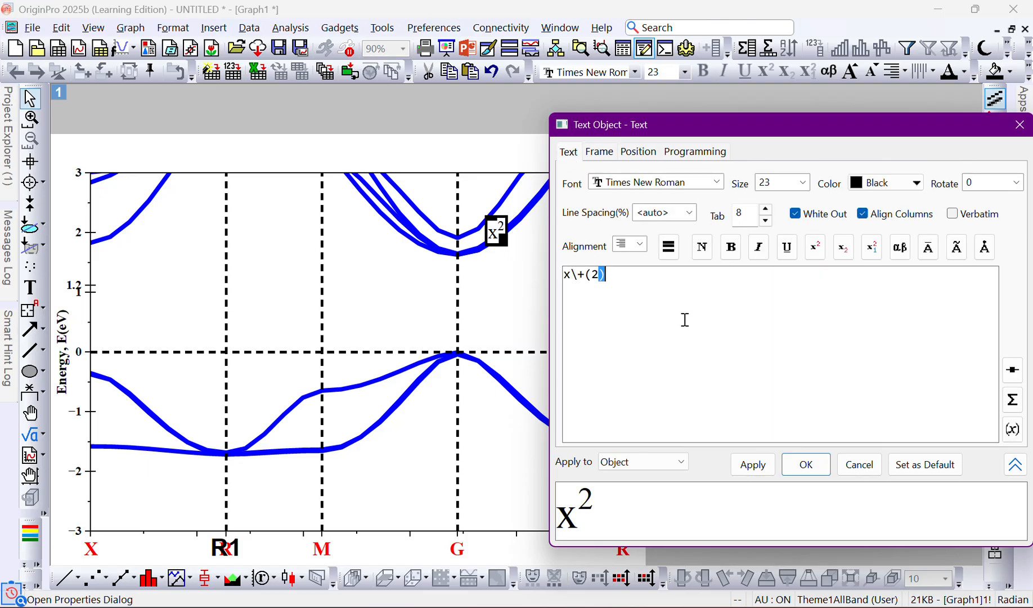
{"action": "left_click", "coordinate": [753, 465]}
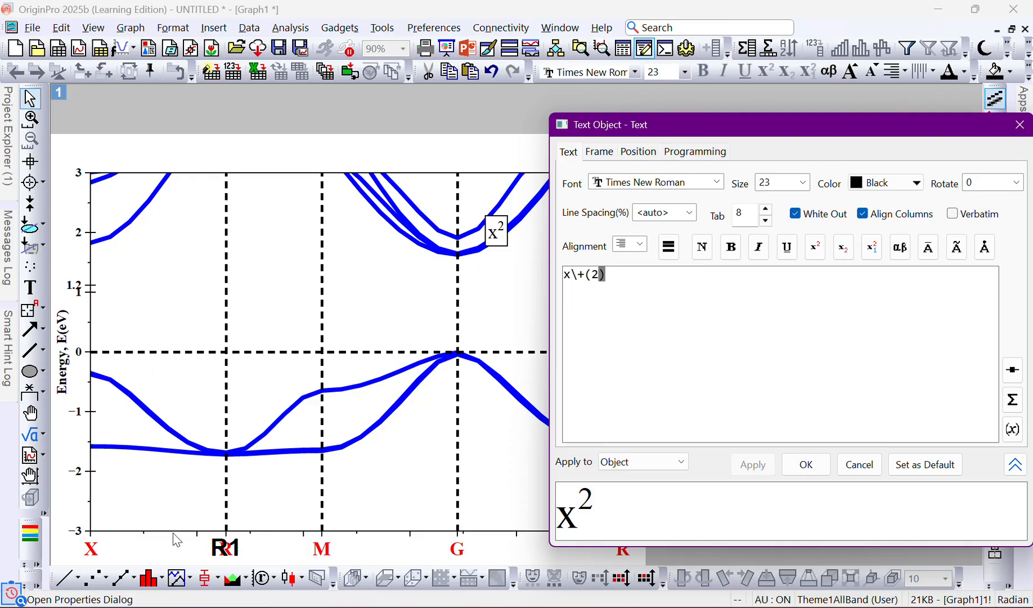
{"action": "left_click_drag", "start_coordinate": [745, 133], "coordinate": [512, 122]}
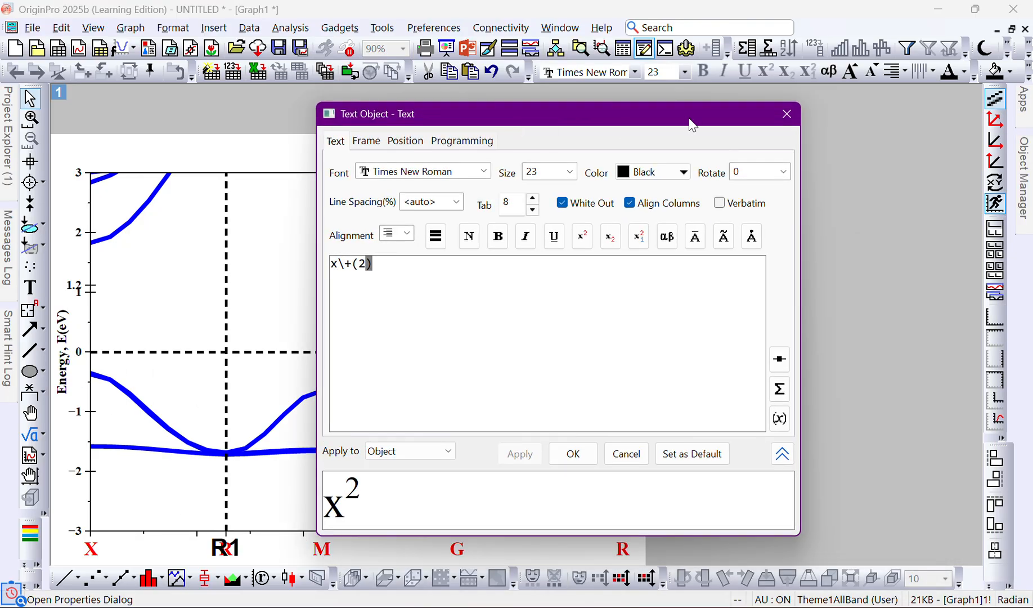
{"action": "left_click", "coordinate": [787, 114]}
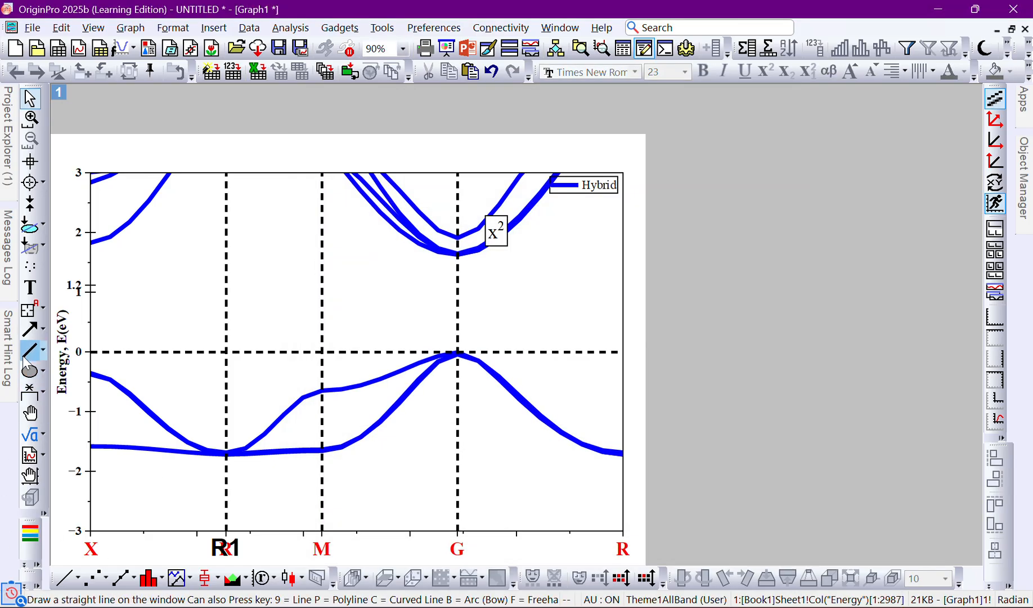
Draw a diagonal arrow from the gap between M and G up to the upper band minimum at G.
{"action": "left_click", "coordinate": [30, 328]}
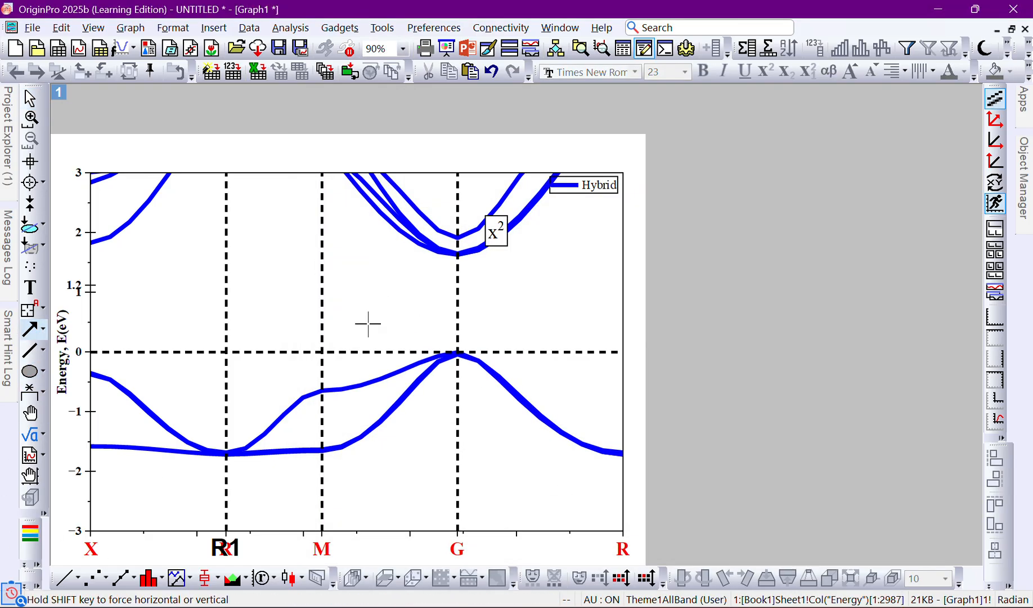
{"action": "mouse_move", "coordinate": [352, 329]}
{"action": "left_mouse_down"}
{"action": "mouse_move", "coordinate": [442, 239]}
{"action": "mouse_move", "coordinate": [448, 262]}
{"action": "left_mouse_up"}
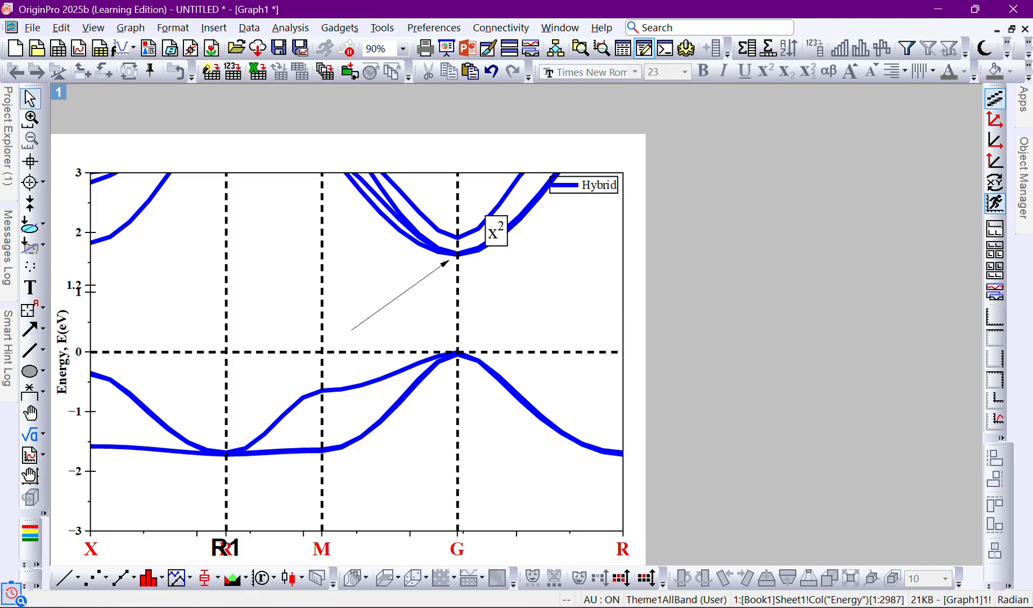
{"action": "left_click", "coordinate": [416, 285]}
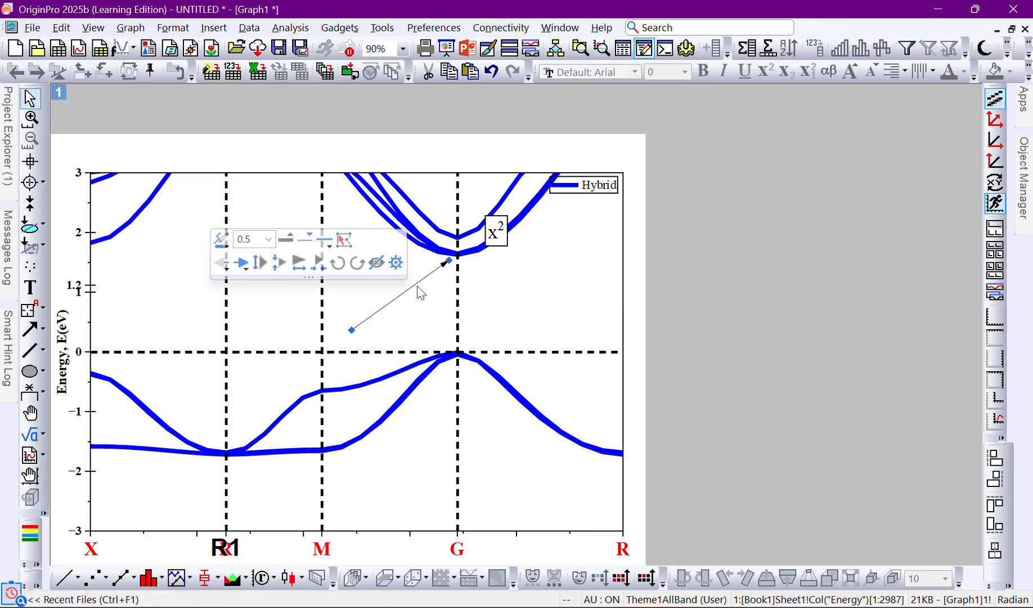
Set the arrow's line width to 5 and its line type to Dot.
{"action": "left_click", "coordinate": [444, 264]}
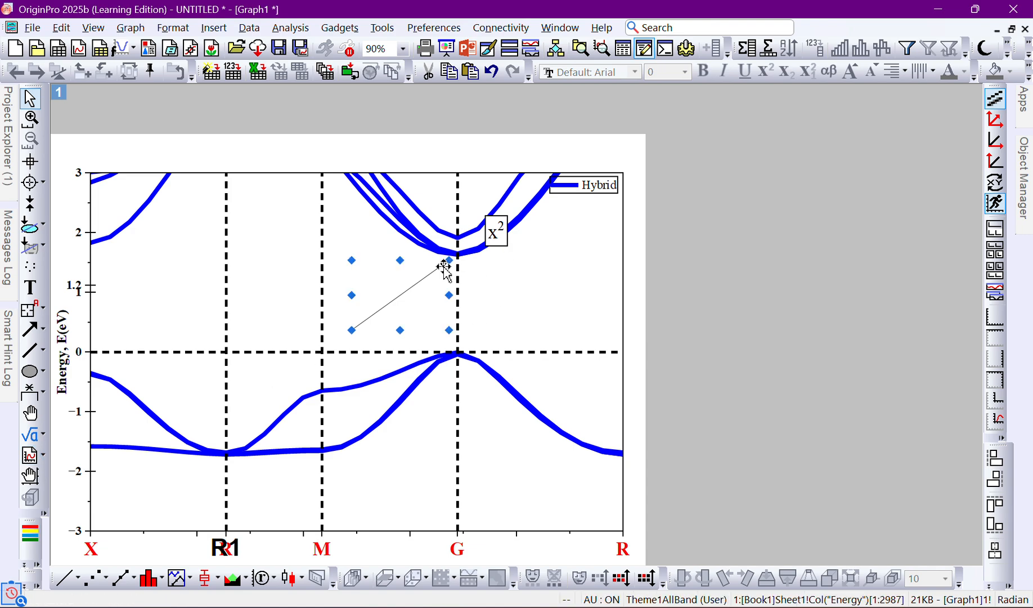
{"action": "left_click", "coordinate": [441, 265]}
{"action": "double_click", "coordinate": [443, 266]}
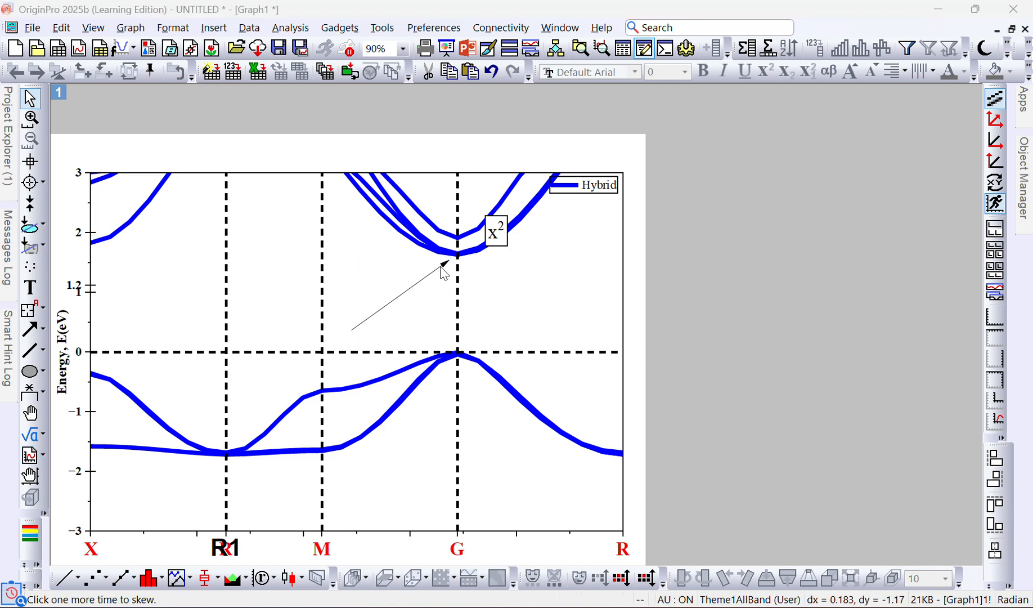
{"action": "left_click", "coordinate": [433, 200]}
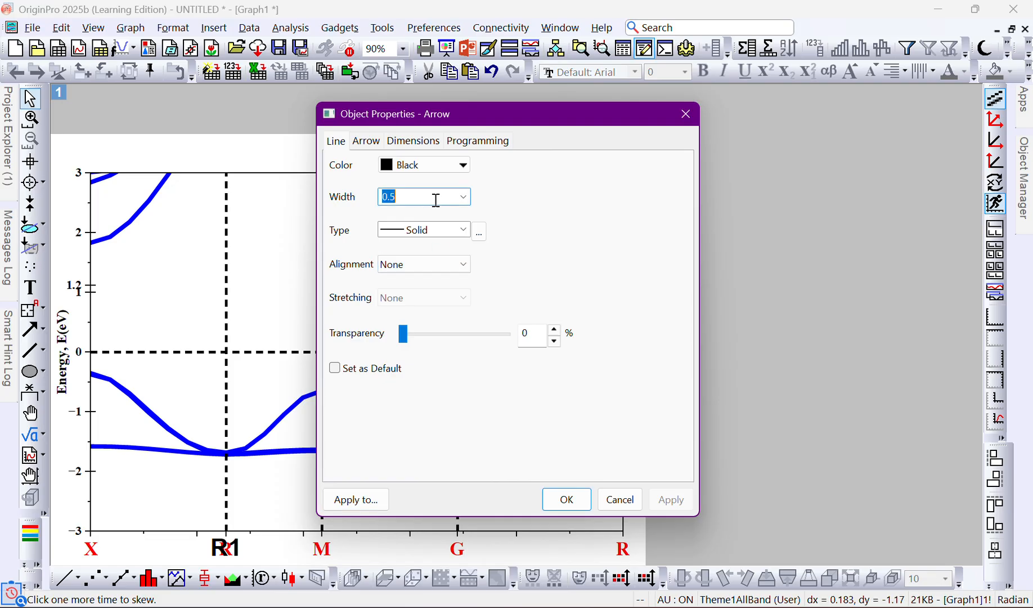
{"action": "left_click", "coordinate": [463, 196]}
{"action": "left_click", "coordinate": [442, 293]}
{"action": "left_click", "coordinate": [462, 198]}
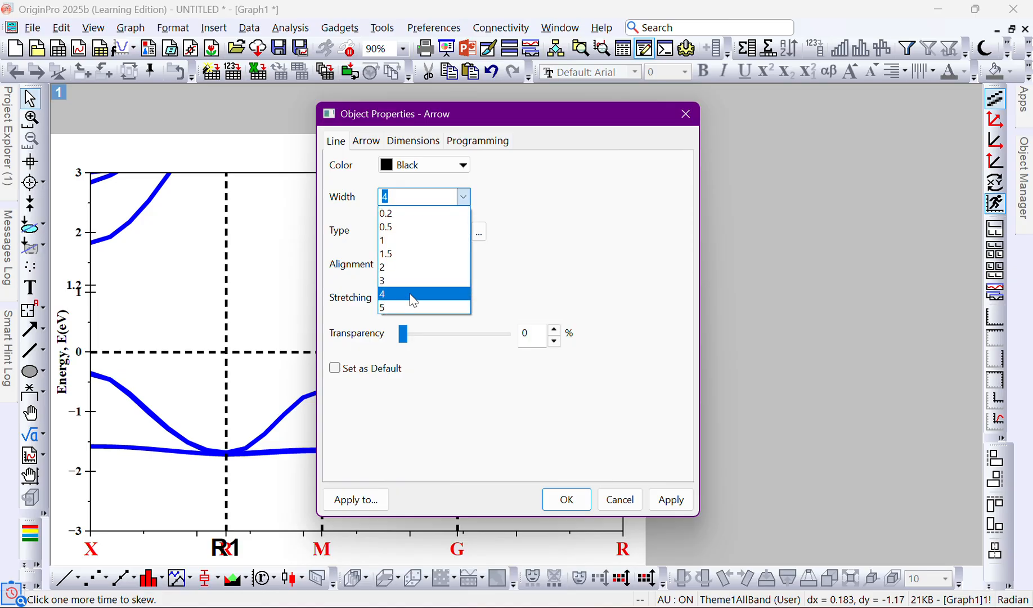
{"action": "left_click", "coordinate": [411, 300]}
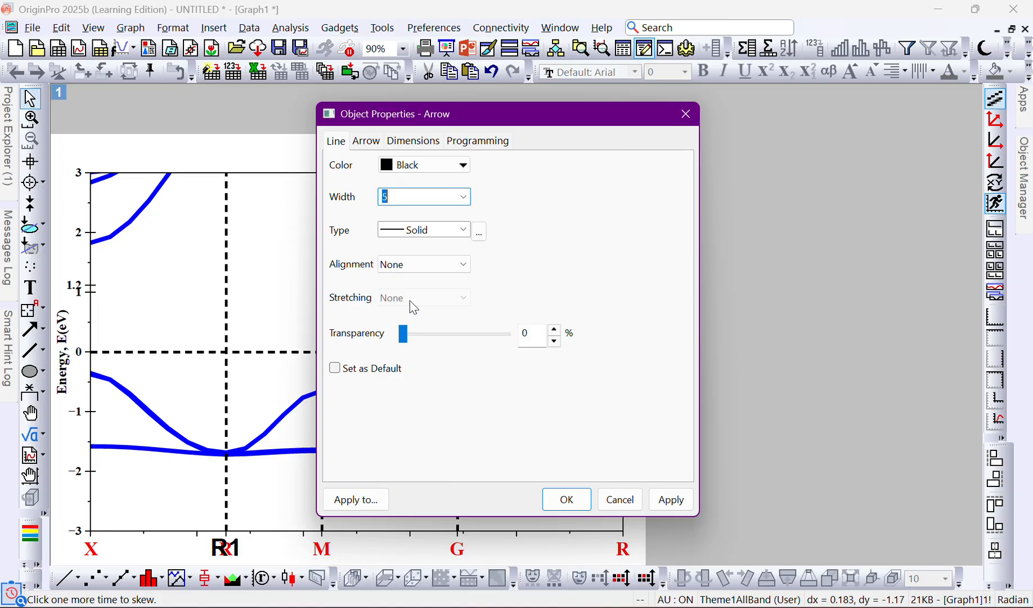
{"action": "left_click", "coordinate": [462, 230]}
{"action": "left_click", "coordinate": [420, 271]}
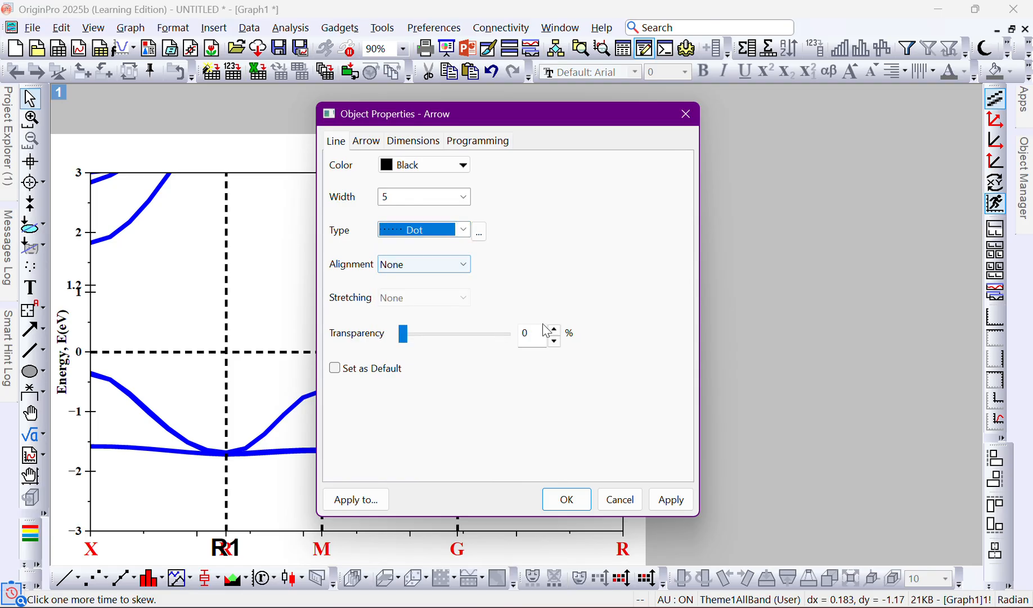
Give the dotted annotation arrow an open arrowhead as its end shape and apply the change.
{"action": "left_click", "coordinate": [375, 142]}
{"action": "left_click", "coordinate": [562, 209]}
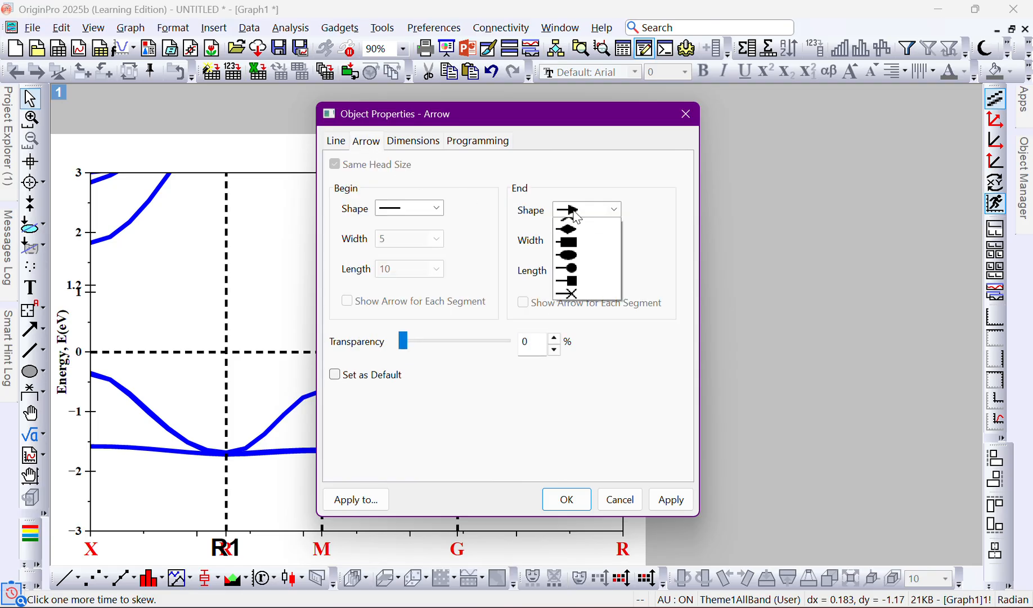
{"action": "left_click", "coordinate": [597, 265]}
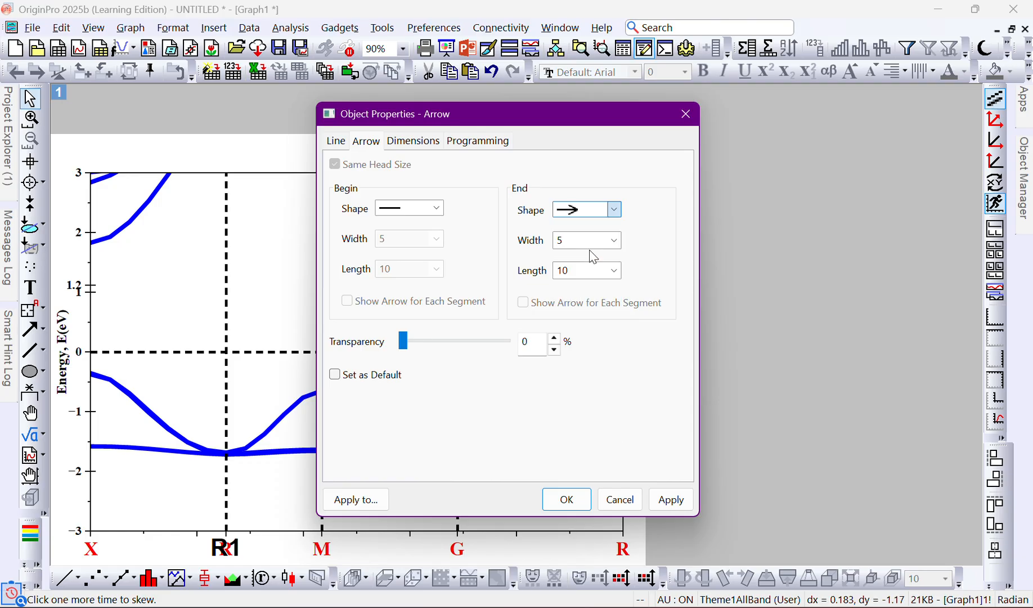
{"action": "left_click", "coordinate": [413, 141]}
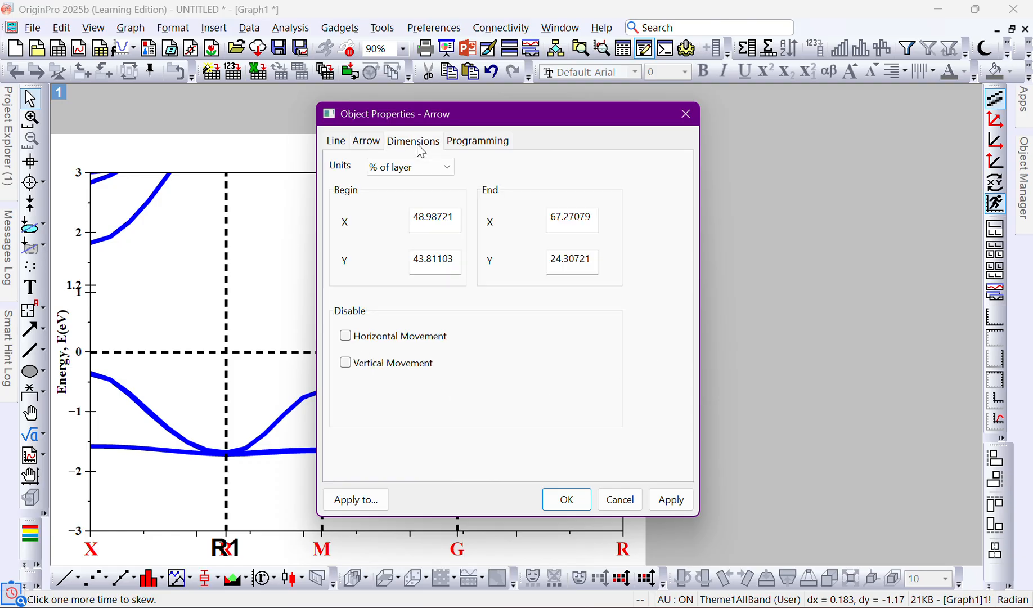
{"action": "left_click", "coordinate": [337, 142]}
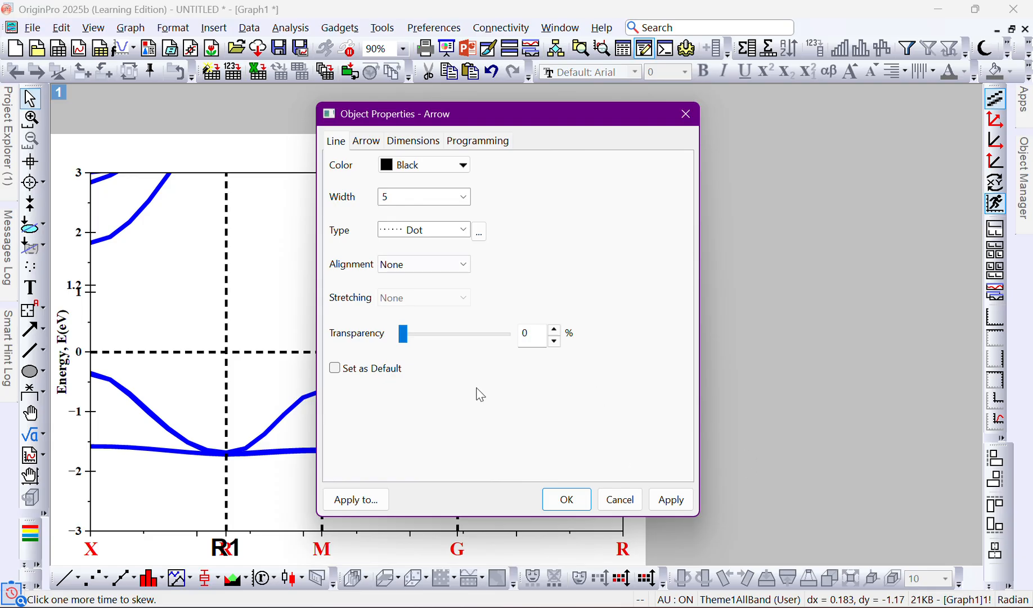
{"action": "left_click", "coordinate": [658, 498]}
{"action": "left_click", "coordinate": [685, 114]}
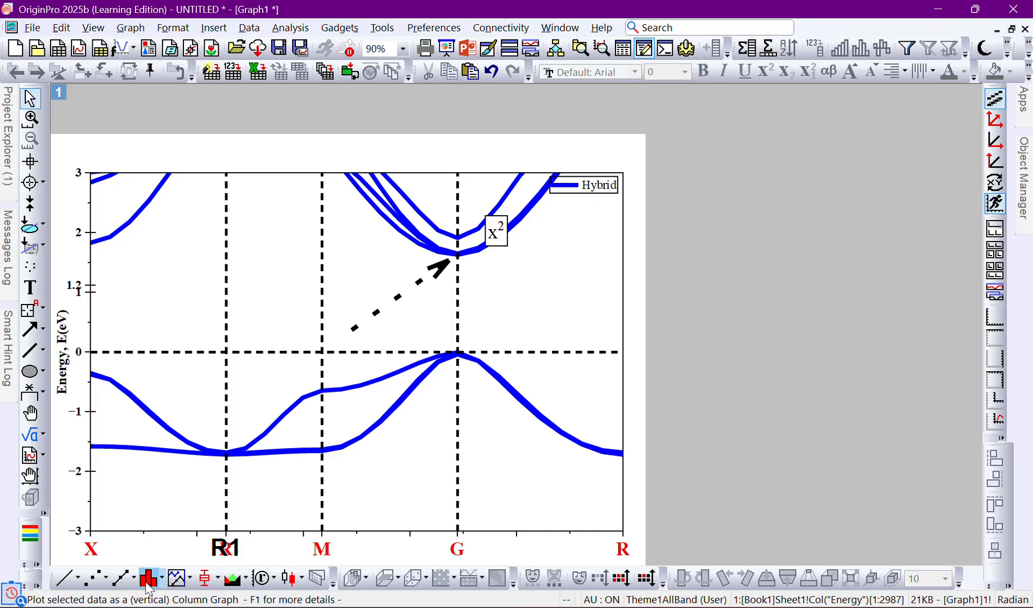
Draw a circle about 3 eV tall around the band gap and centre it on the G dashed line.
{"action": "left_click", "coordinate": [30, 374]}
{"action": "mouse_move", "coordinate": [386, 220]}
{"action": "left_mouse_down"}
{"action": "mouse_move", "coordinate": [502, 377]}
{"action": "mouse_move", "coordinate": [565, 373]}
{"action": "mouse_move", "coordinate": [470, 364]}
{"action": "mouse_move", "coordinate": [542, 369]}
{"action": "mouse_move", "coordinate": [565, 397]}
{"action": "left_mouse_up"}
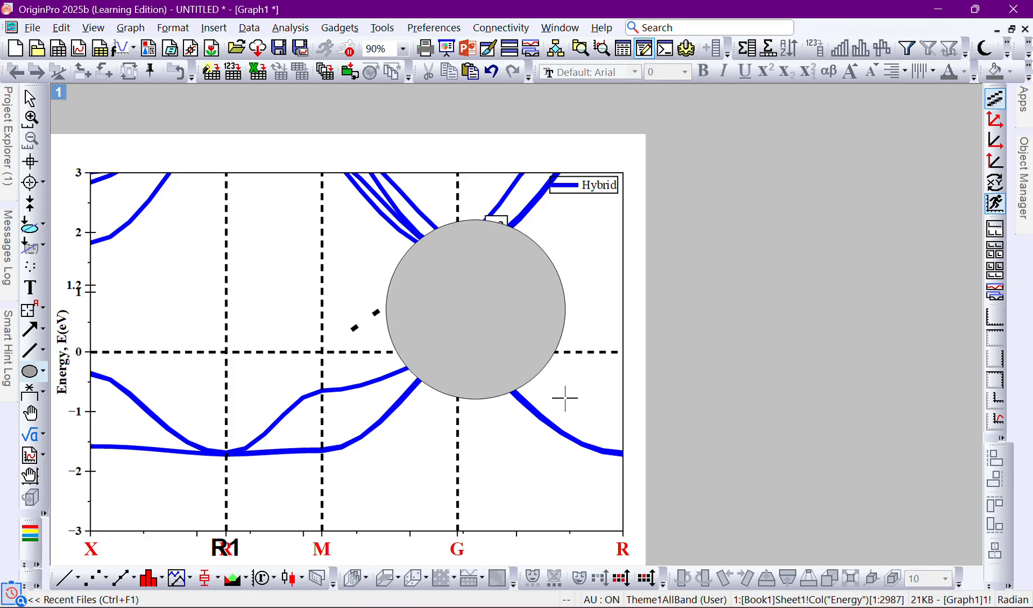
{"action": "mouse_move", "coordinate": [521, 304]}
{"action": "left_mouse_down"}
{"action": "mouse_move", "coordinate": [425, 304]}
{"action": "mouse_move", "coordinate": [489, 329]}
{"action": "mouse_move", "coordinate": [509, 305]}
{"action": "mouse_move", "coordinate": [503, 311]}
{"action": "left_mouse_up"}
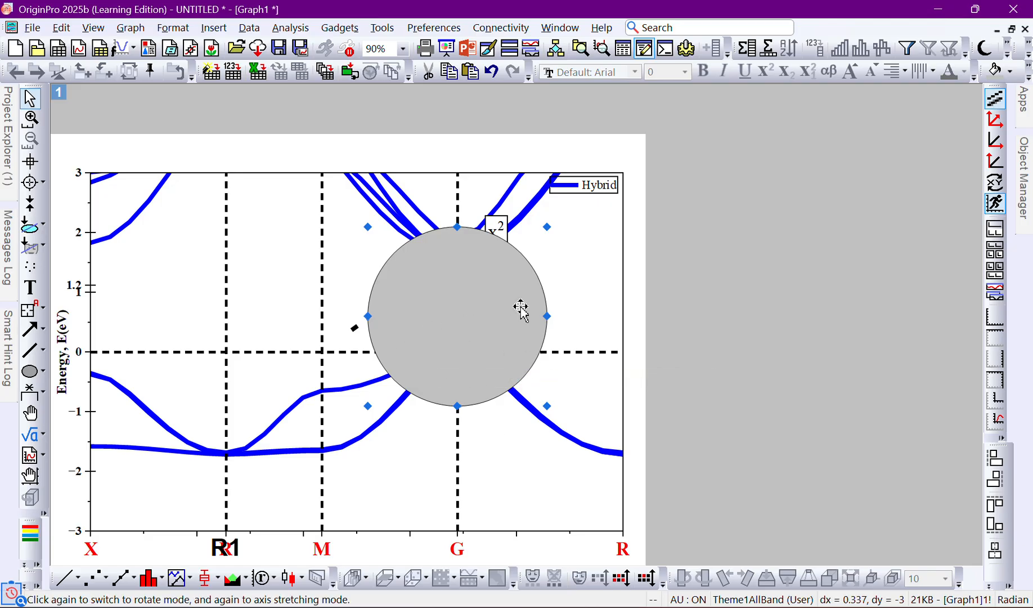
Set the fill color of the circle around the band gap at G to None.
{"action": "double_click", "coordinate": [468, 324]}
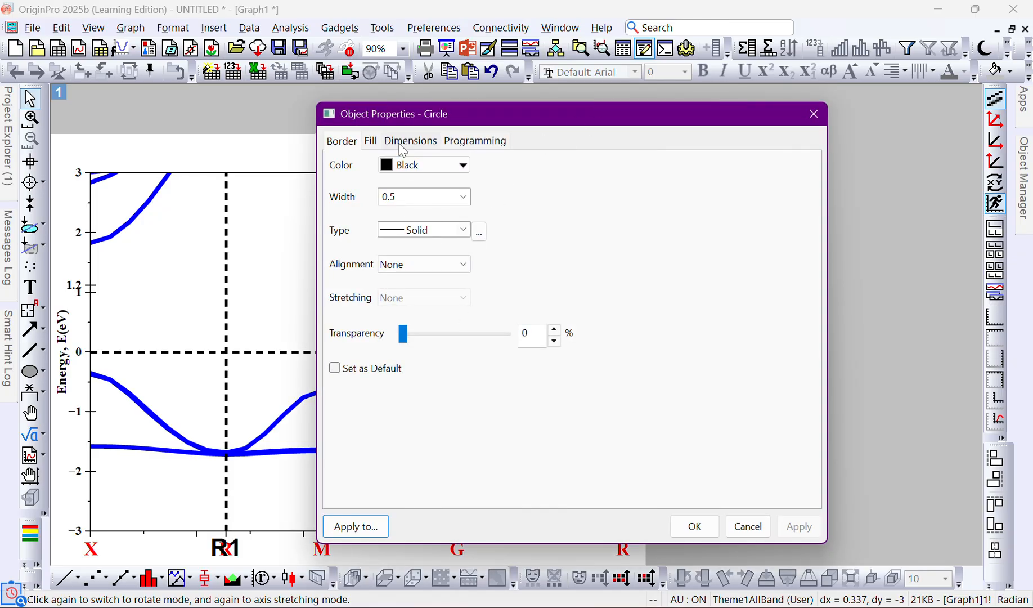
{"action": "left_click", "coordinate": [381, 147]}
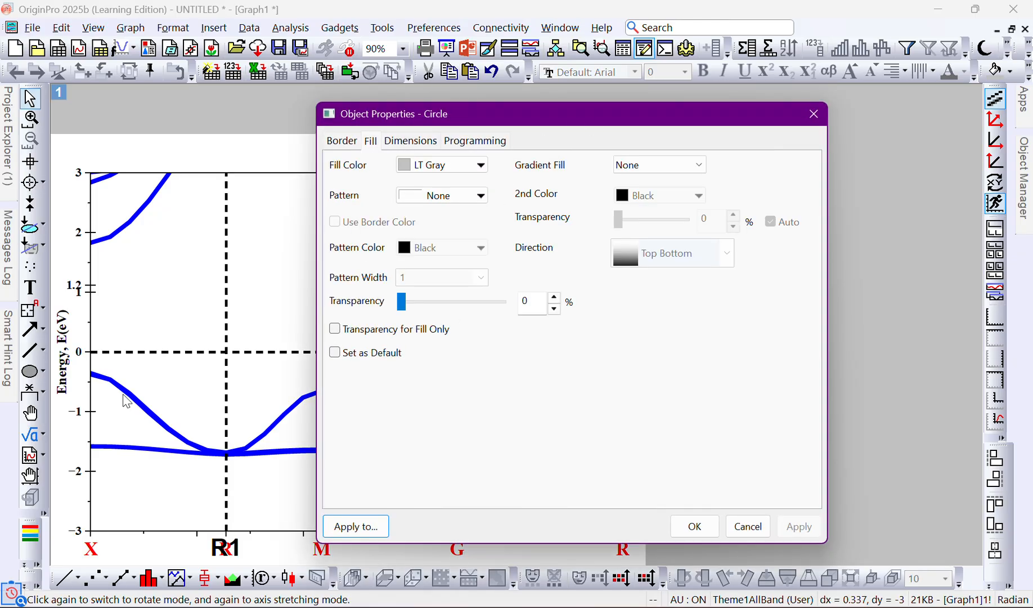
{"action": "left_click", "coordinate": [482, 165]}
{"action": "left_click", "coordinate": [432, 184]}
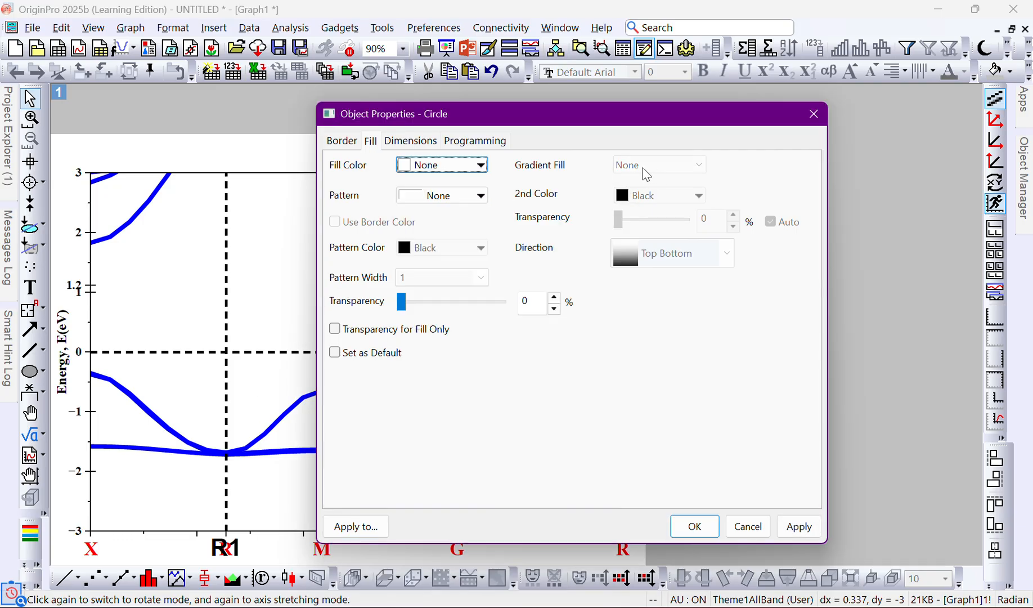
Set the circle's border width to 4 and its line type to Dash, and apply the changes.
{"action": "left_click", "coordinate": [342, 141]}
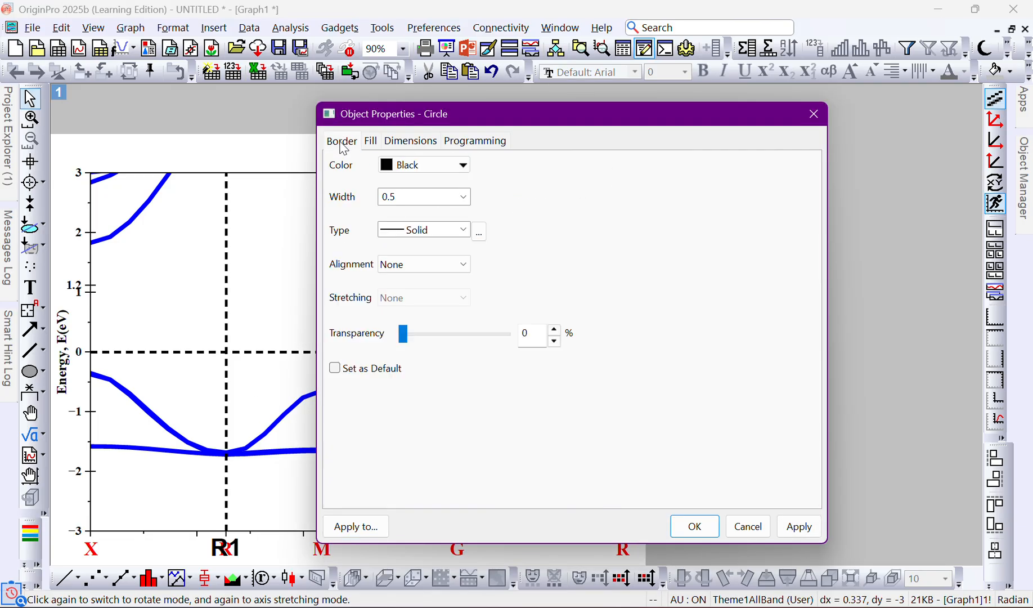
{"action": "left_click", "coordinate": [463, 197]}
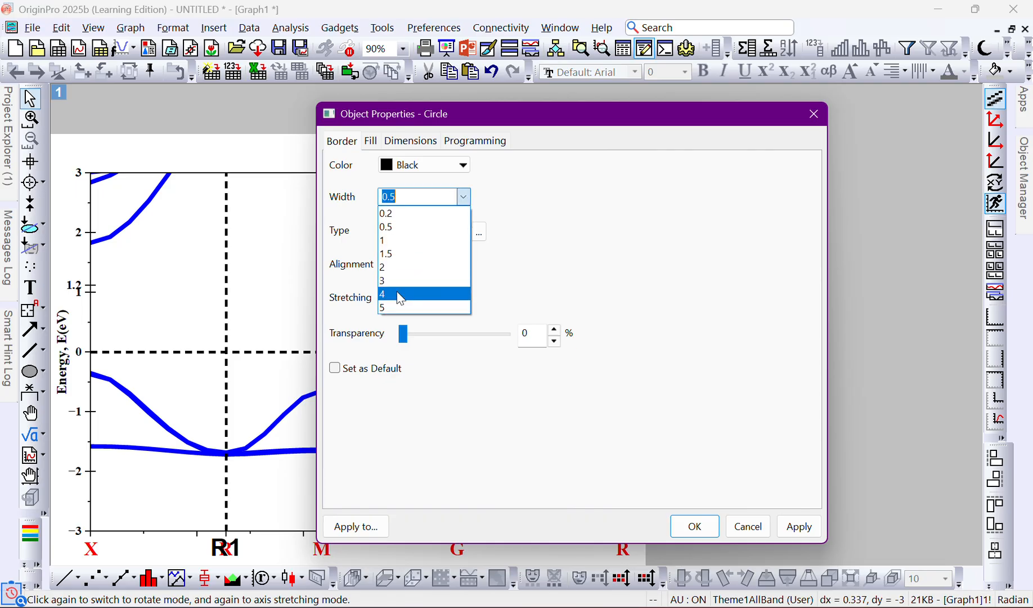
{"action": "left_click", "coordinate": [397, 297]}
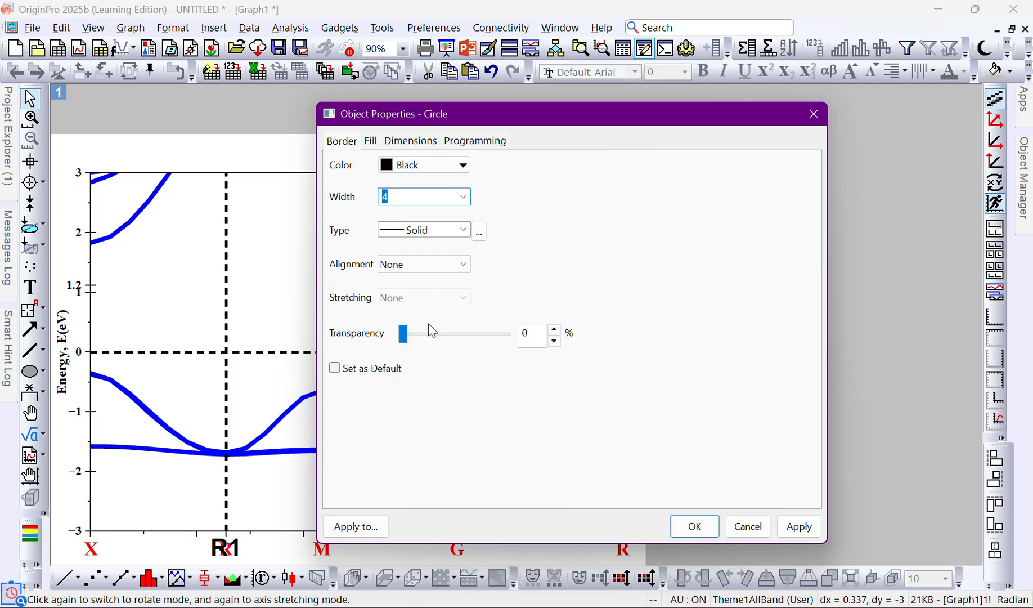
{"action": "left_click_drag", "start_coordinate": [510, 122], "coordinate": [731, 111]}
{"action": "left_click", "coordinate": [771, 235]}
{"action": "left_click", "coordinate": [753, 262]}
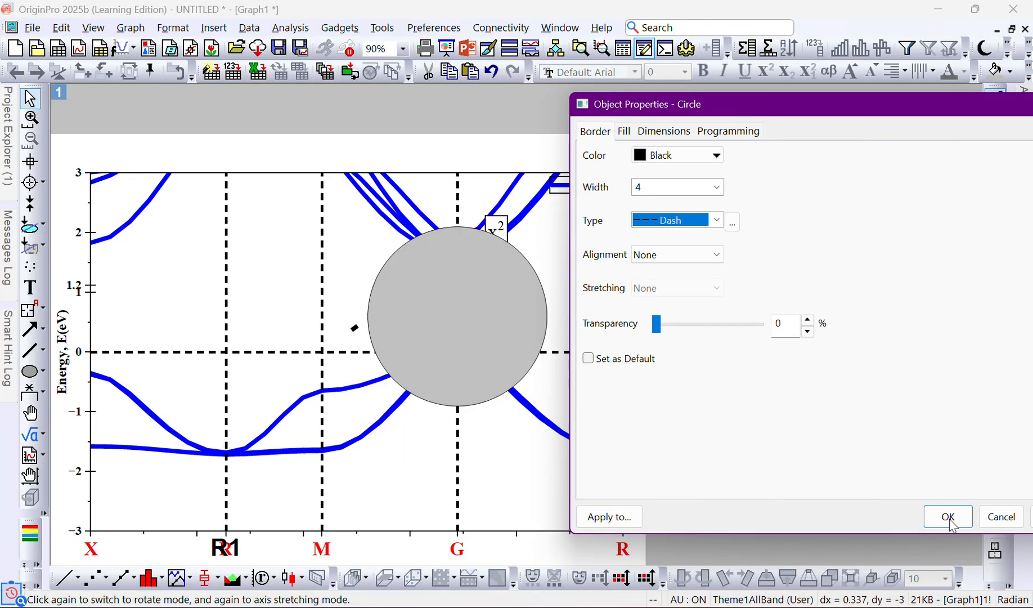
{"action": "left_click_drag", "start_coordinate": [857, 97], "coordinate": [895, 103]}
{"action": "left_click", "coordinate": [819, 517]}
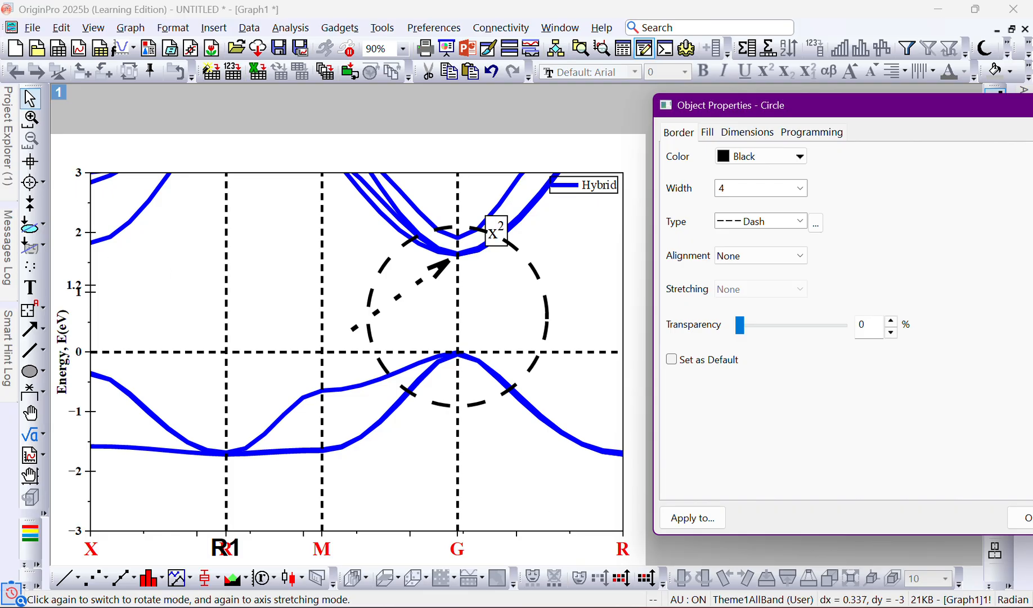
Check the CASTEP band gap in Materials Studio and, back in OriginPro, replace the x² label's text with 1.643.
{"action": "left_click", "coordinate": [672, 526]}
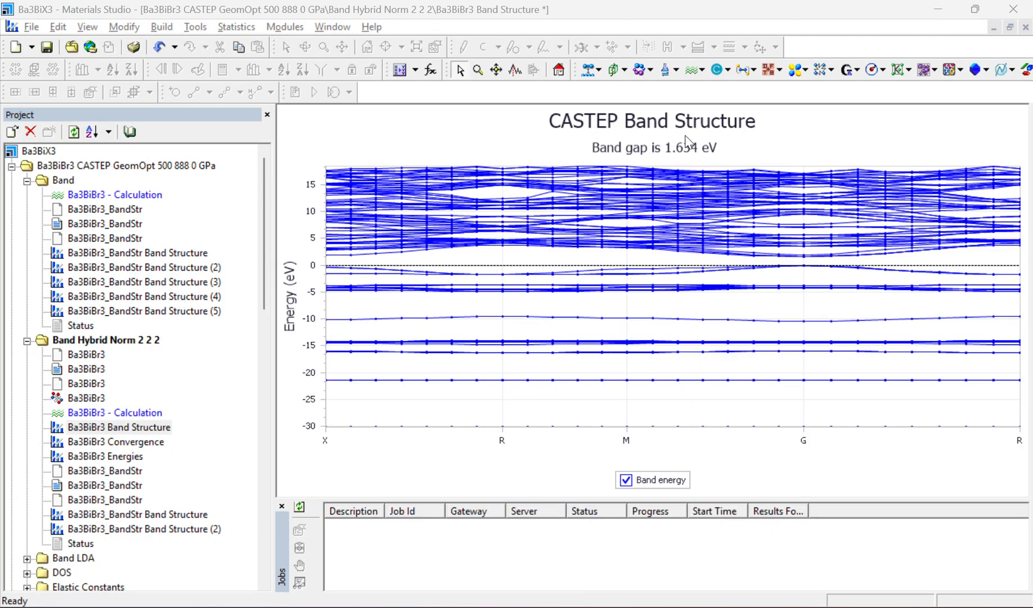
{"action": "left_click", "coordinate": [938, 9]}
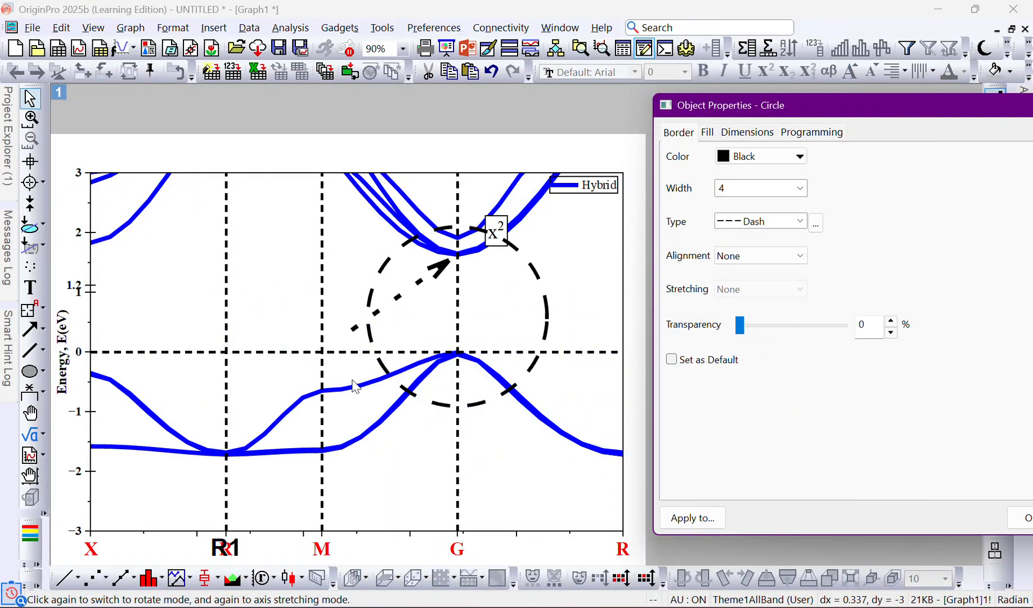
{"action": "left_click", "coordinate": [498, 233]}
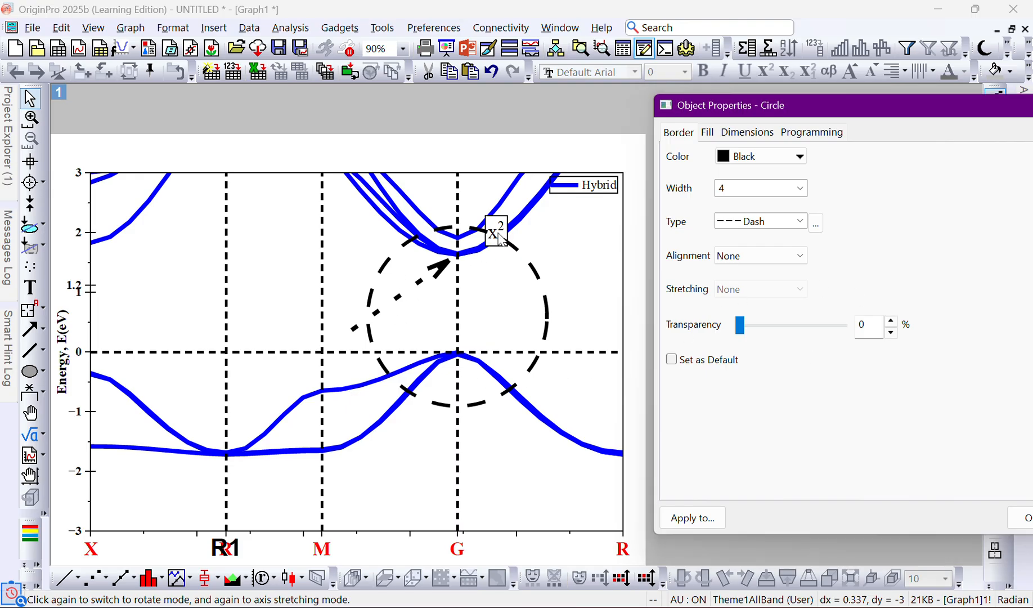
{"action": "left_click_drag", "start_coordinate": [984, 105], "coordinate": [756, 100]}
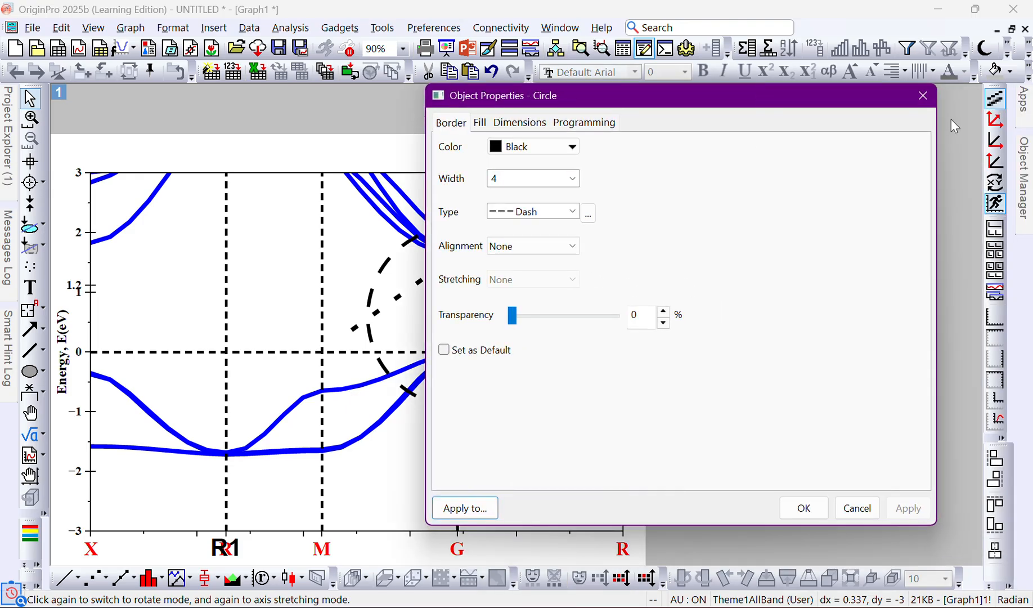
{"action": "left_click", "coordinate": [931, 99]}
{"action": "left_click", "coordinate": [502, 234]}
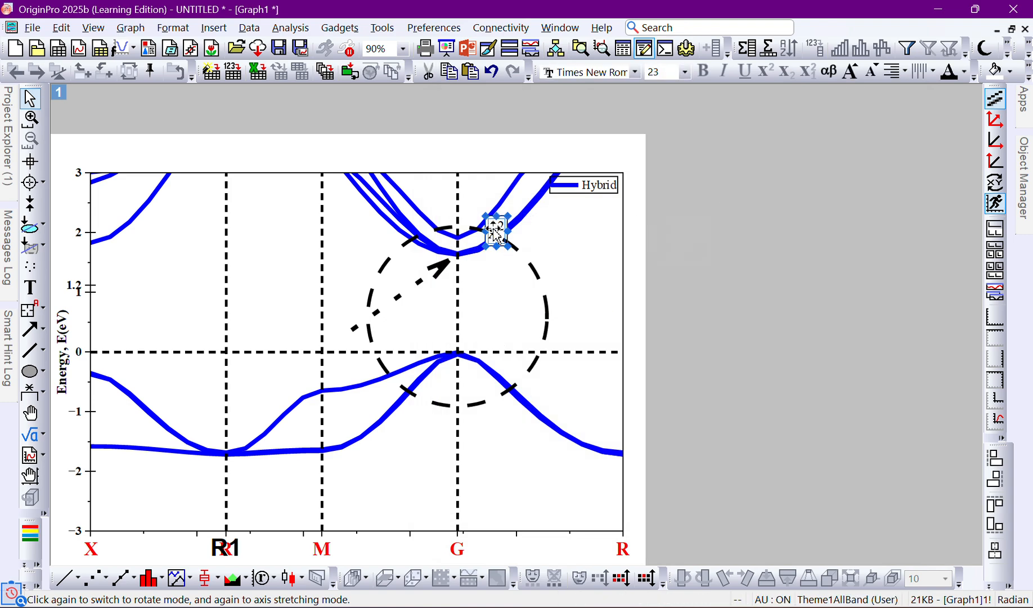
{"action": "left_click", "coordinate": [504, 235]}
{"action": "key", "text": "BackSpace"}
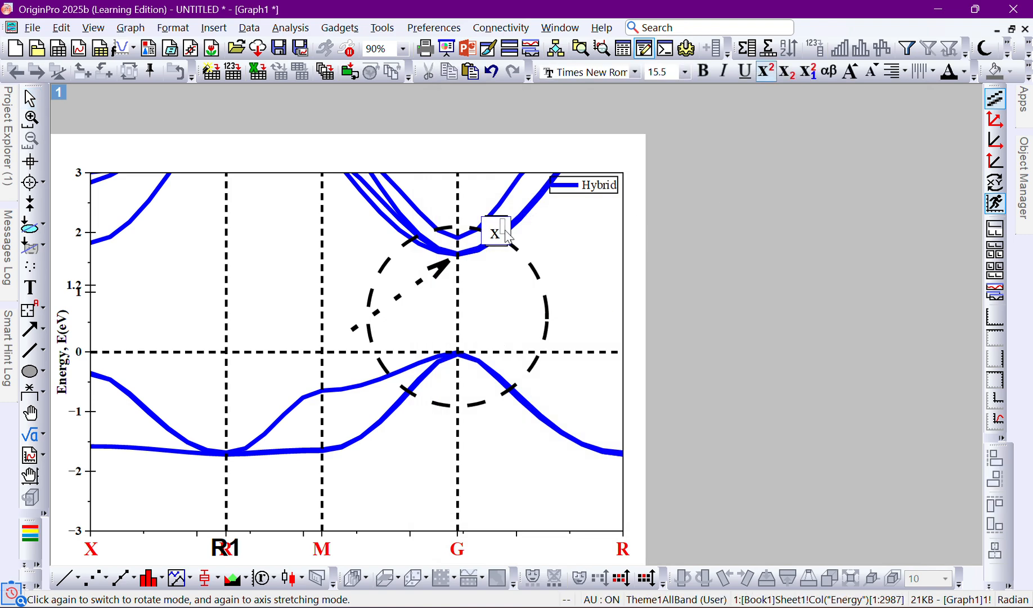
{"action": "key", "text": "BackSpace"}
{"action": "type", "text": "1.6"}
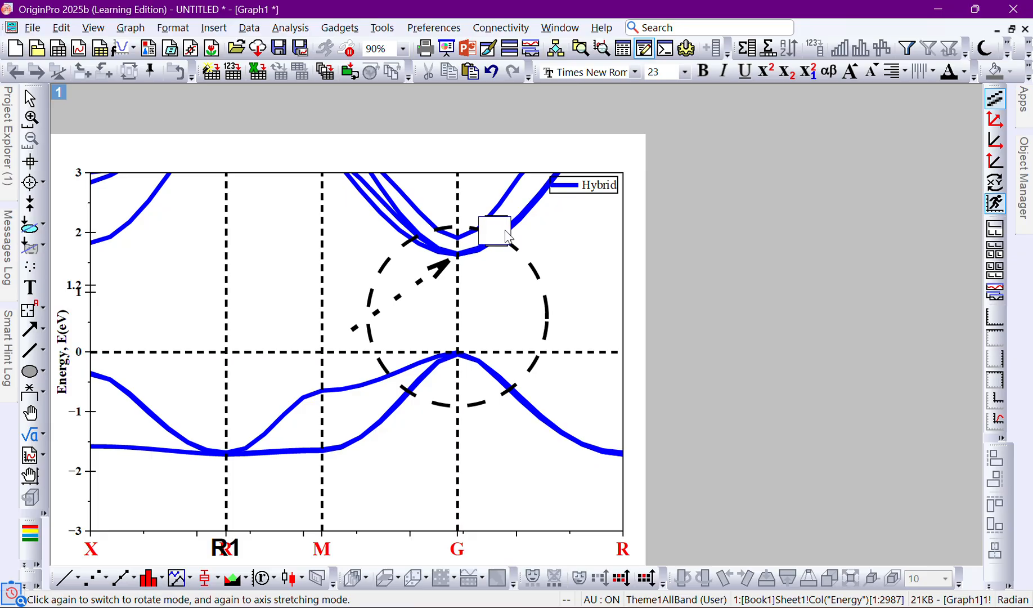
{"action": "type", "text": "43"}
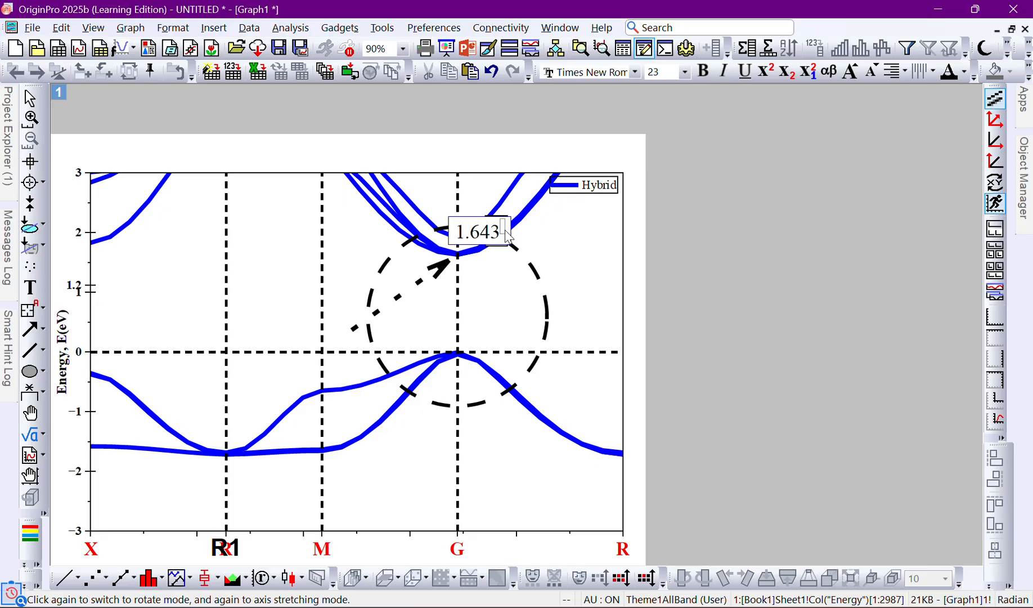
{"action": "left_click", "coordinate": [602, 286]}
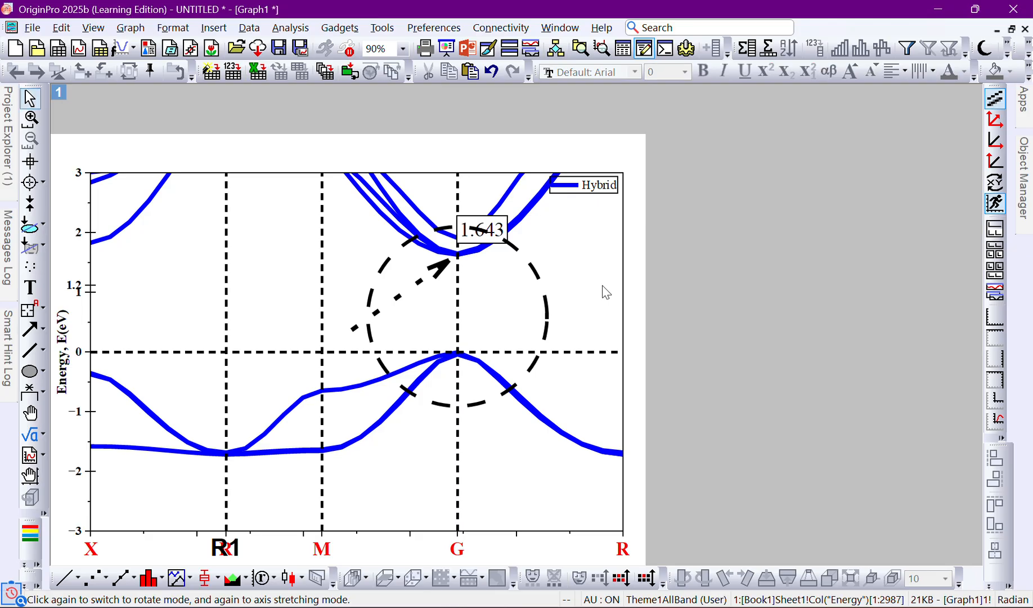
Try a white fill on the dashed circle around G, and undo it.
{"action": "left_click", "coordinate": [508, 243]}
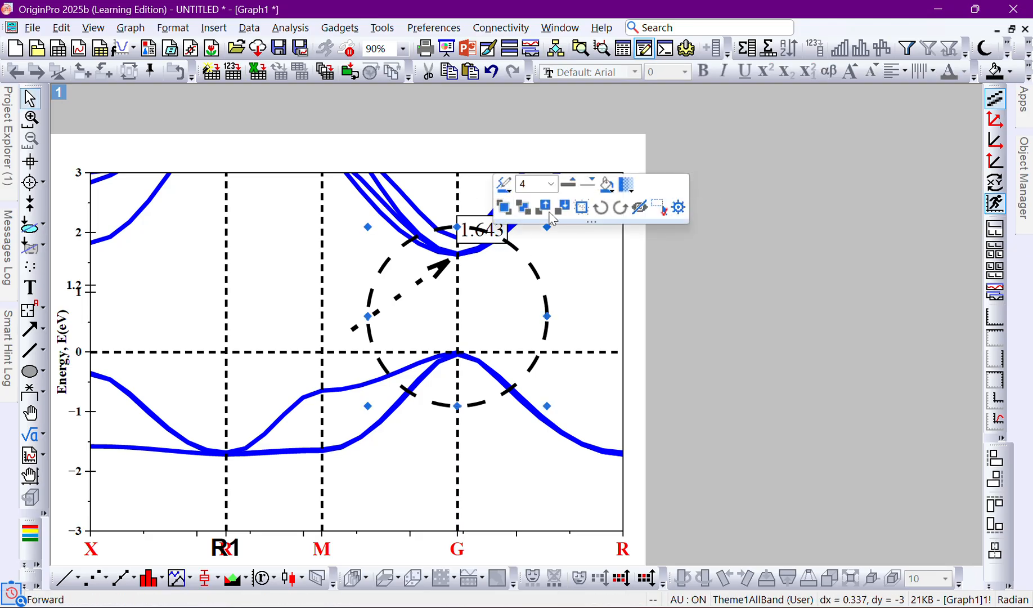
{"action": "left_click", "coordinate": [678, 207]}
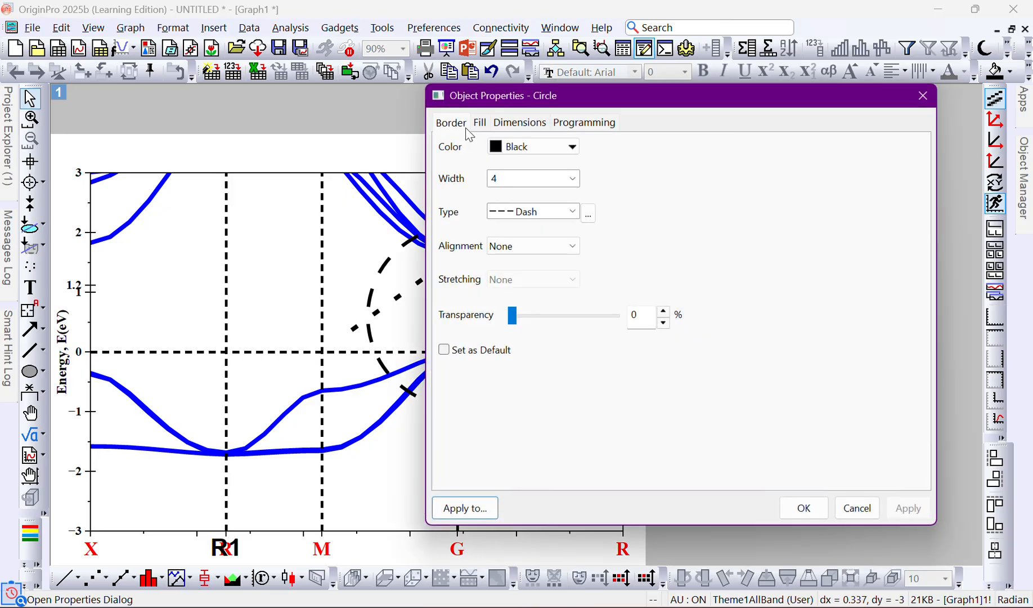
{"action": "left_click", "coordinate": [480, 124]}
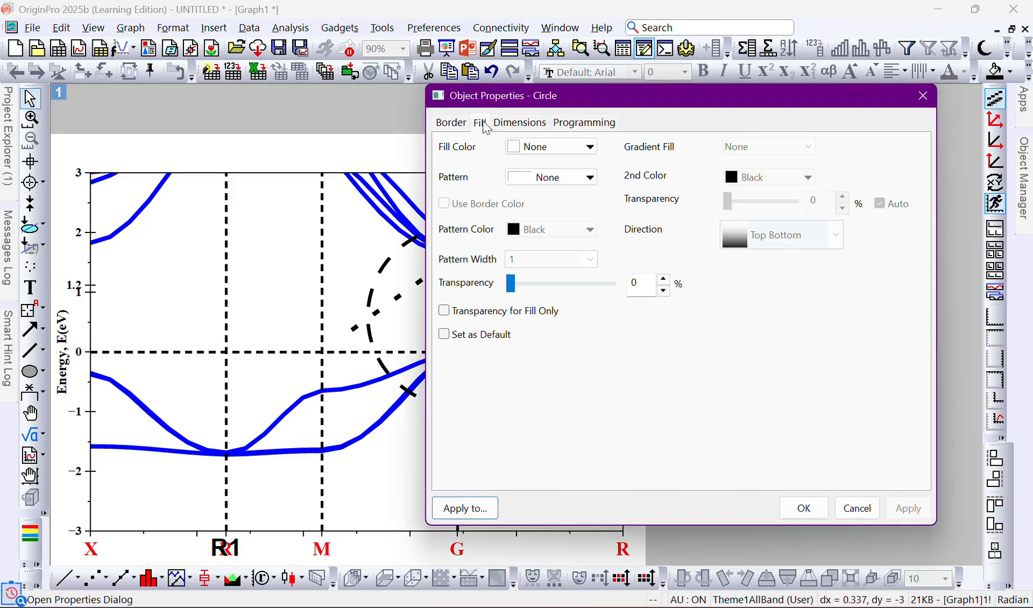
{"action": "left_click", "coordinate": [574, 146]}
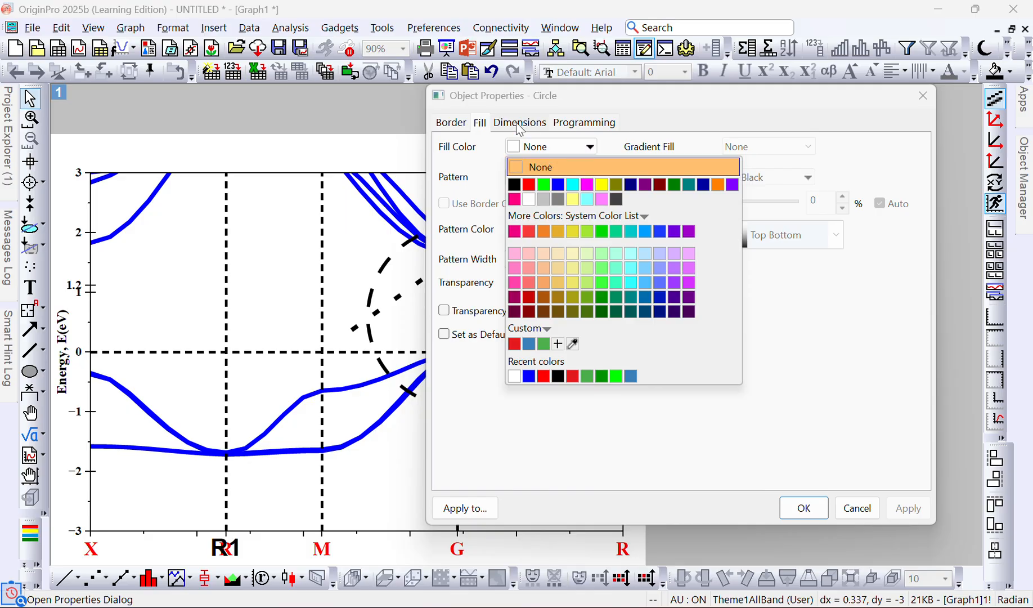
{"action": "left_click", "coordinate": [529, 199]}
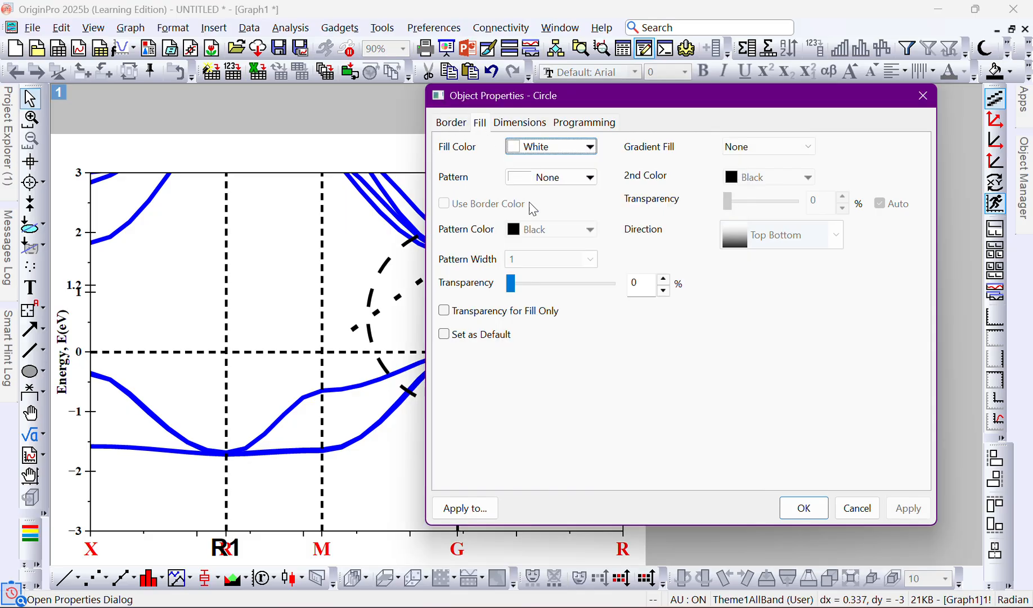
{"action": "left_click", "coordinate": [810, 508]}
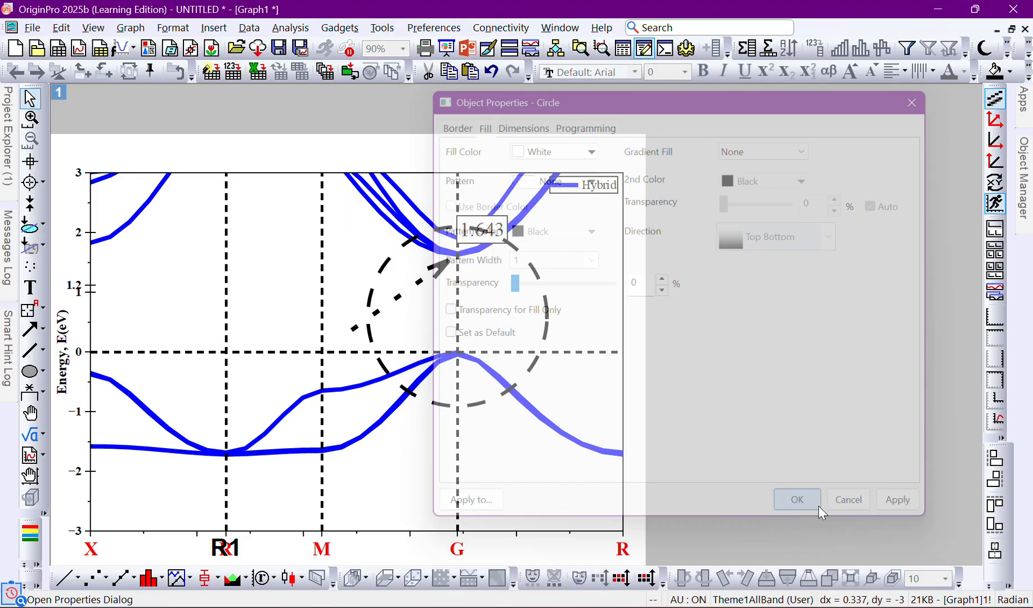
{"action": "key", "text": "ctrl+z"}
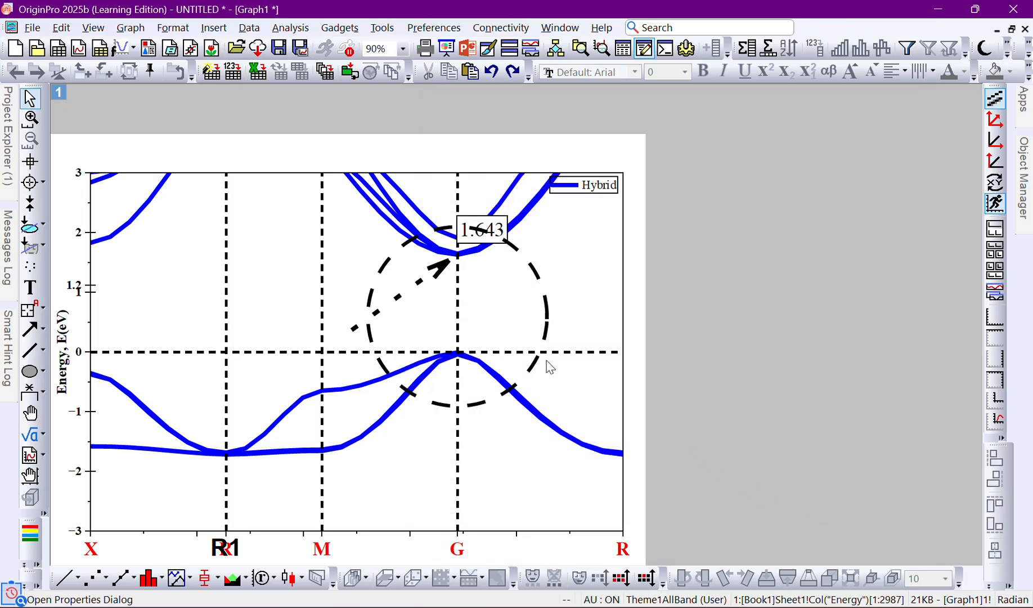
Turn off Wrap Text, Adjust Height in the frame settings of the 1.643 label and apply the change.
{"action": "left_click", "coordinate": [513, 230]}
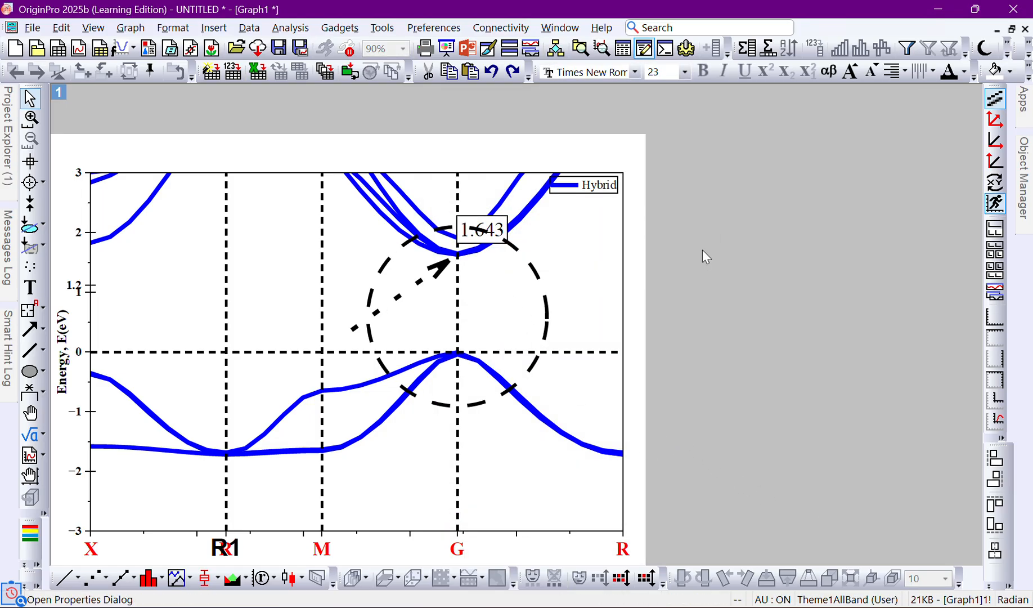
{"action": "left_click", "coordinate": [523, 162]}
{"action": "left_click", "coordinate": [476, 123]}
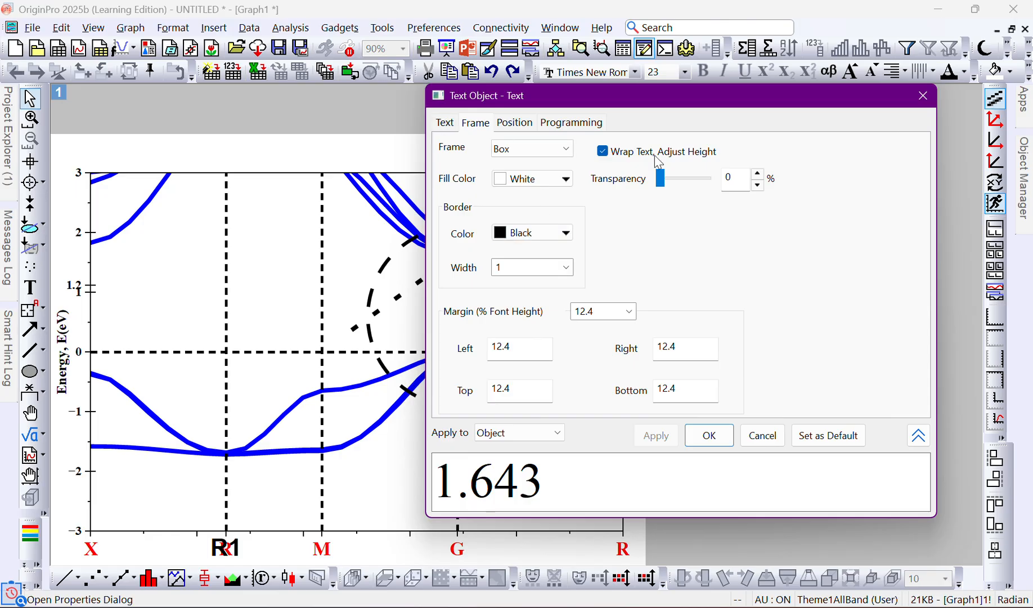
{"action": "left_click", "coordinate": [602, 150]}
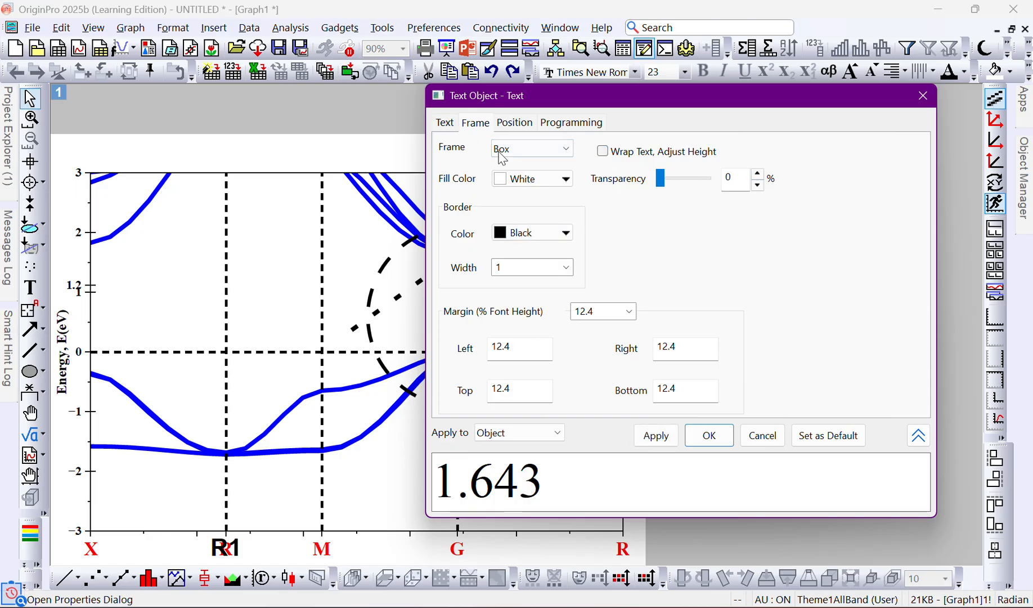
{"action": "left_click", "coordinate": [451, 124]}
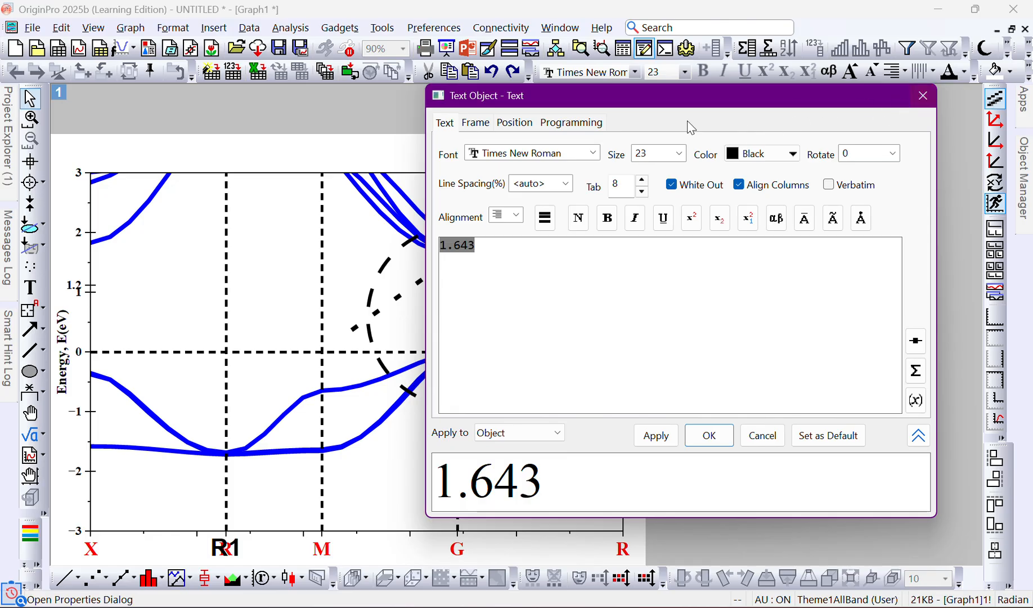
{"action": "left_click", "coordinate": [510, 123]}
{"action": "left_click", "coordinate": [453, 124]}
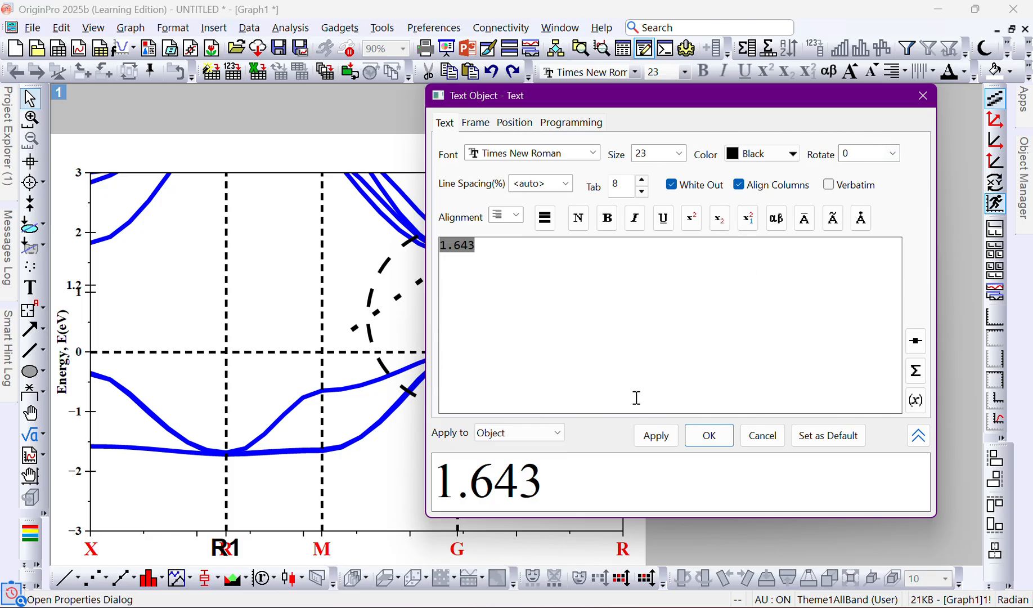
{"action": "left_click", "coordinate": [660, 437]}
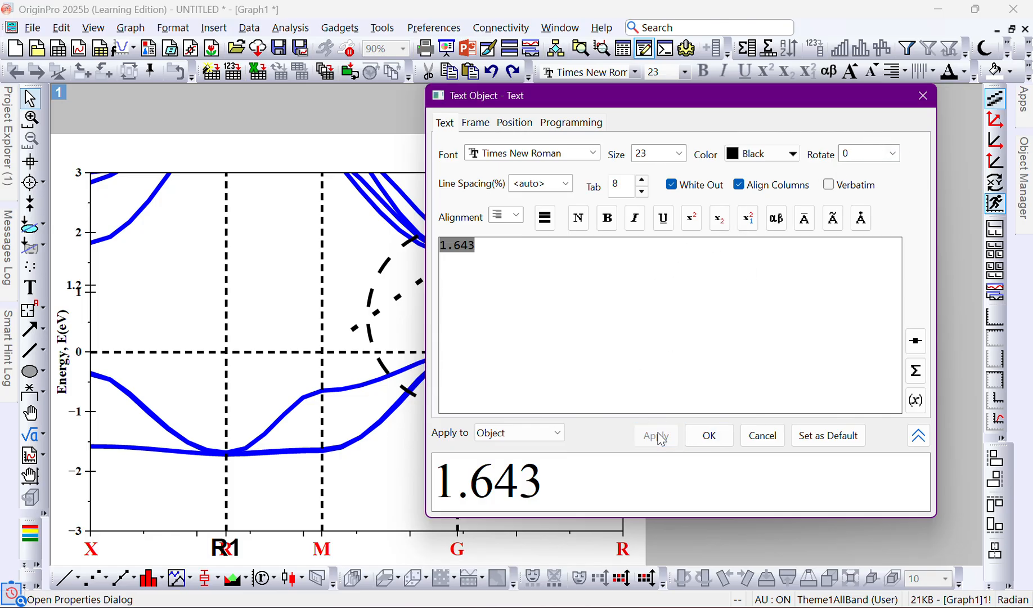
{"action": "left_click", "coordinate": [710, 439]}
Move the 1.643 label slightly to the right of the dashed vertical line at G.
{"action": "left_click", "coordinate": [503, 237]}
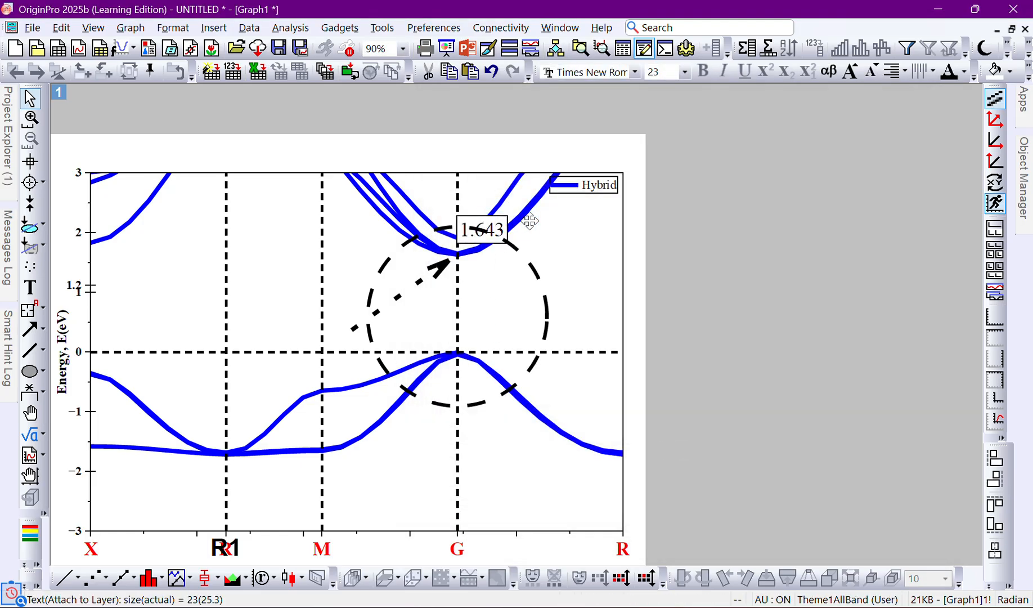
{"action": "mouse_move", "coordinate": [502, 237]}
{"action": "left_mouse_down"}
{"action": "mouse_move", "coordinate": [532, 232]}
{"action": "mouse_move", "coordinate": [528, 224]}
{"action": "mouse_move", "coordinate": [523, 237]}
{"action": "left_mouse_up"}
{"action": "left_click", "coordinate": [577, 261]}
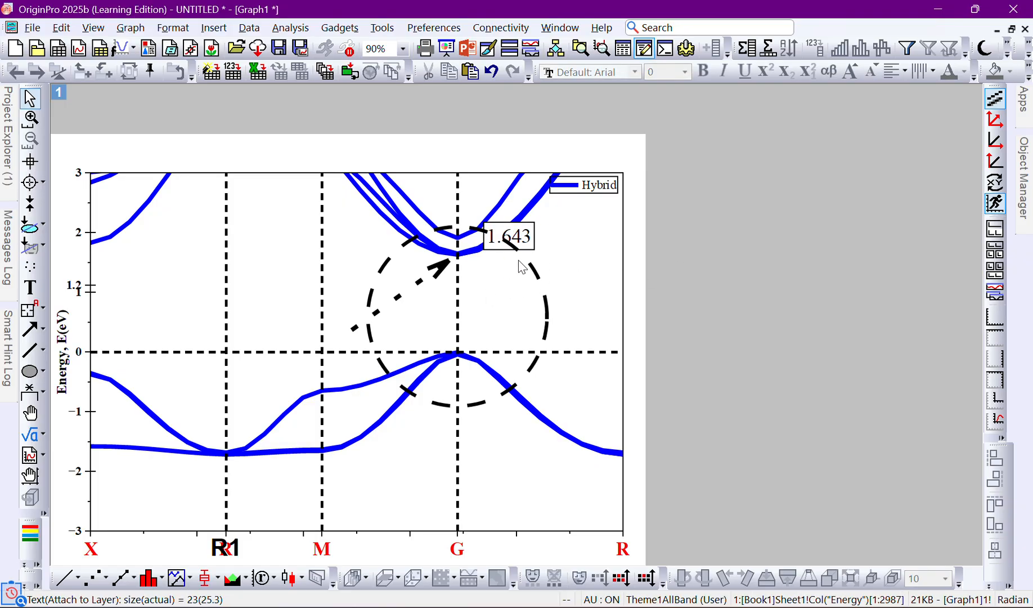
Push the dashed circle around G to the back so it sits behind the 1.643 label.
{"action": "double_click", "coordinate": [536, 276]}
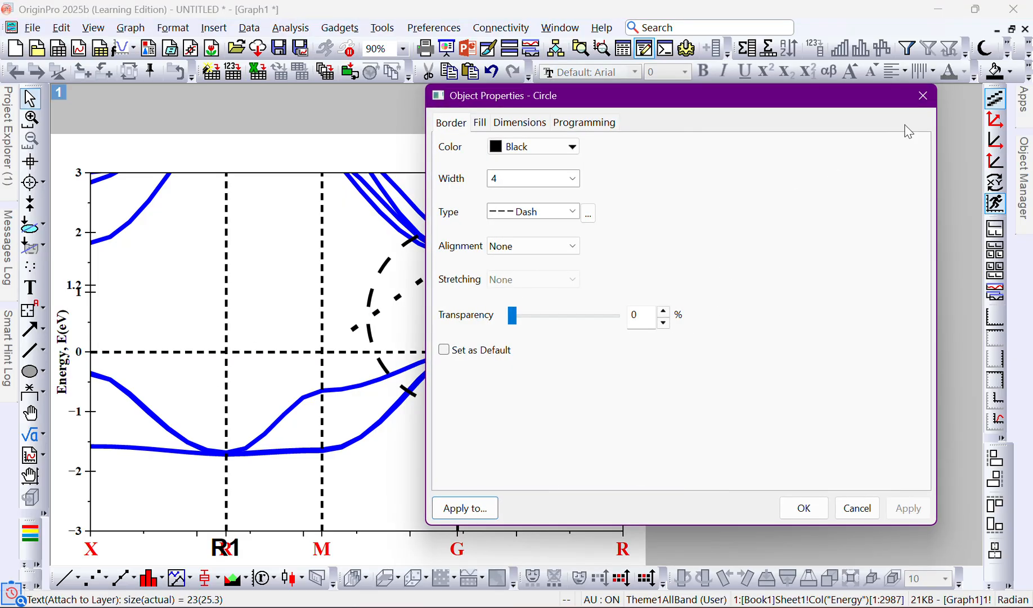
{"action": "left_click", "coordinate": [922, 95]}
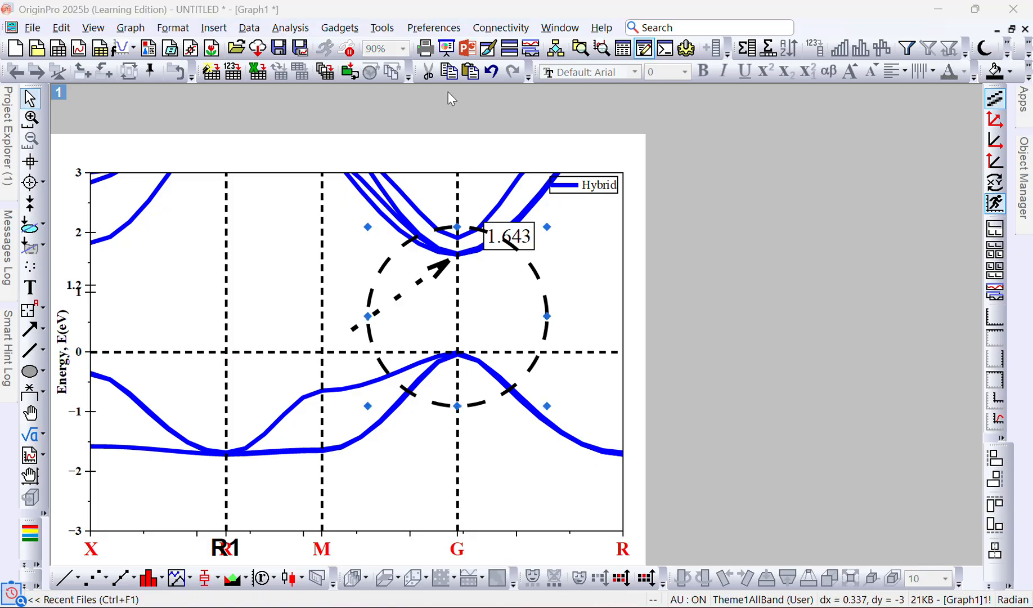
{"action": "right_click", "coordinate": [536, 273]}
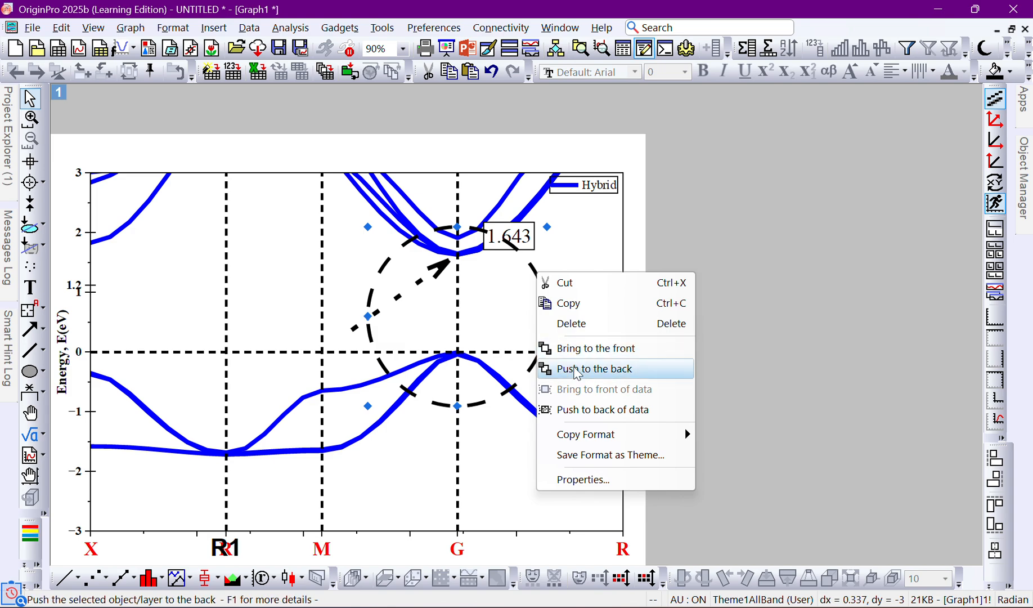
{"action": "left_click", "coordinate": [577, 368]}
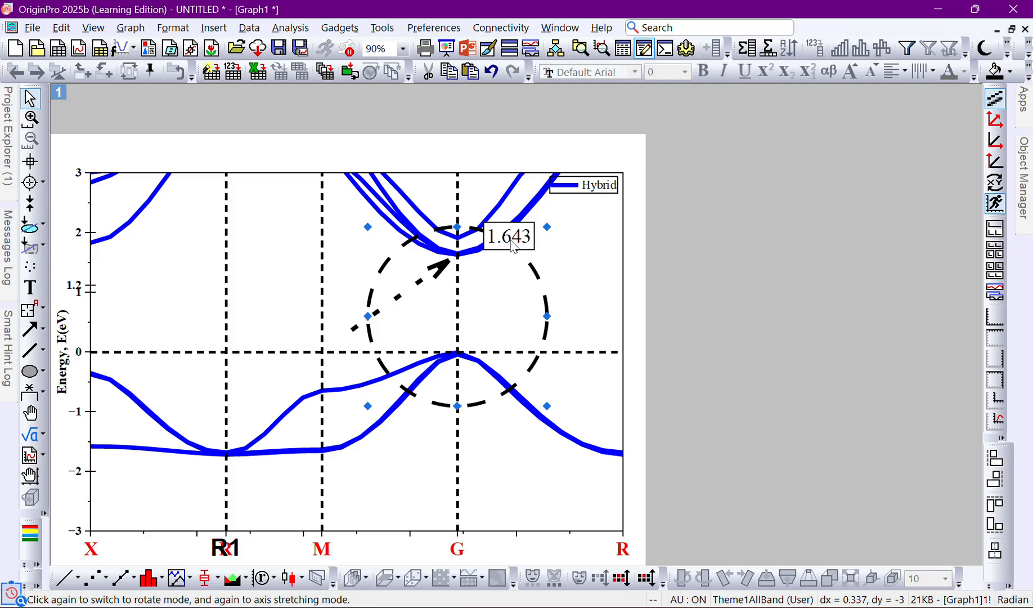
{"action": "left_click", "coordinate": [589, 280]}
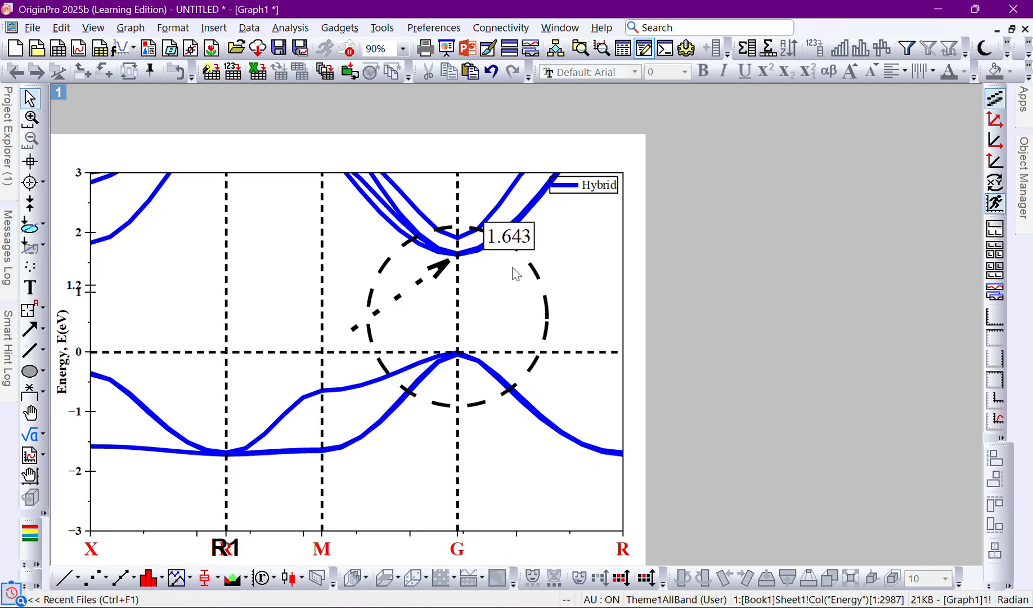
Fit the graph layers to the page with a margin of 2% of the page size.
{"action": "right_click", "coordinate": [631, 272]}
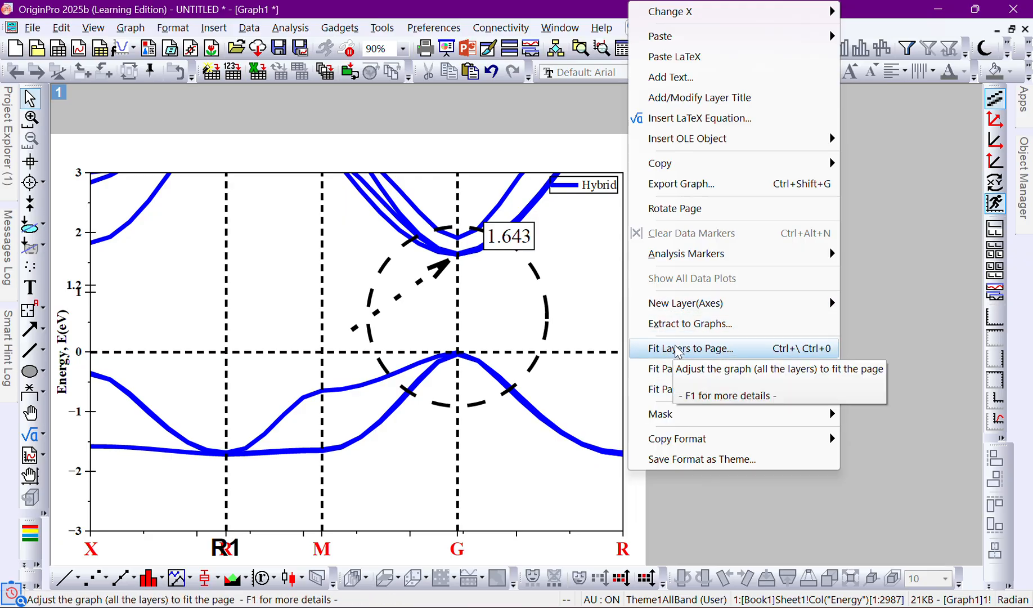
{"action": "left_click", "coordinate": [713, 349]}
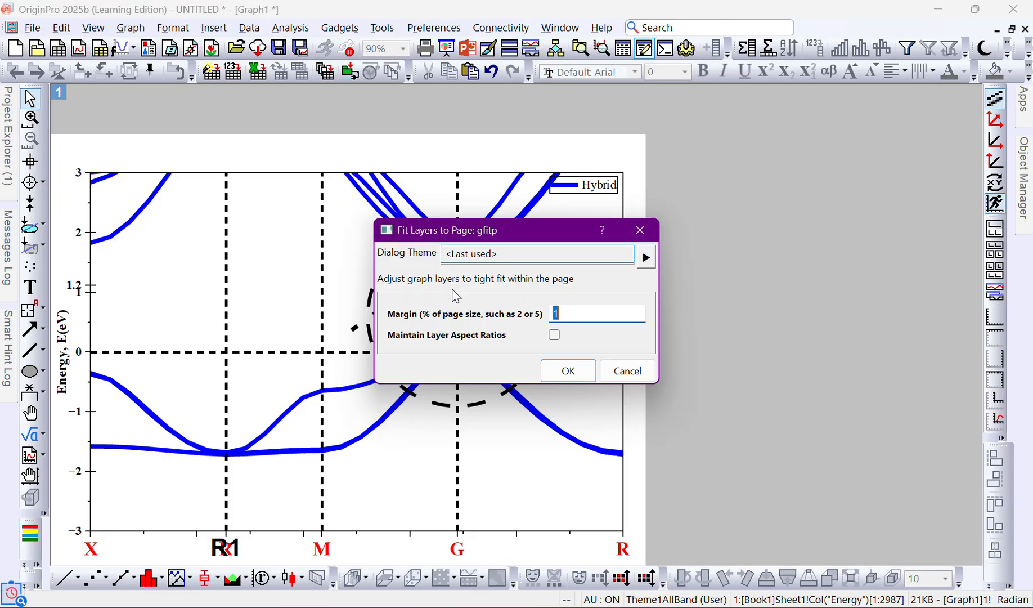
{"action": "type", "text": "2"}
{"action": "left_click", "coordinate": [545, 368]}
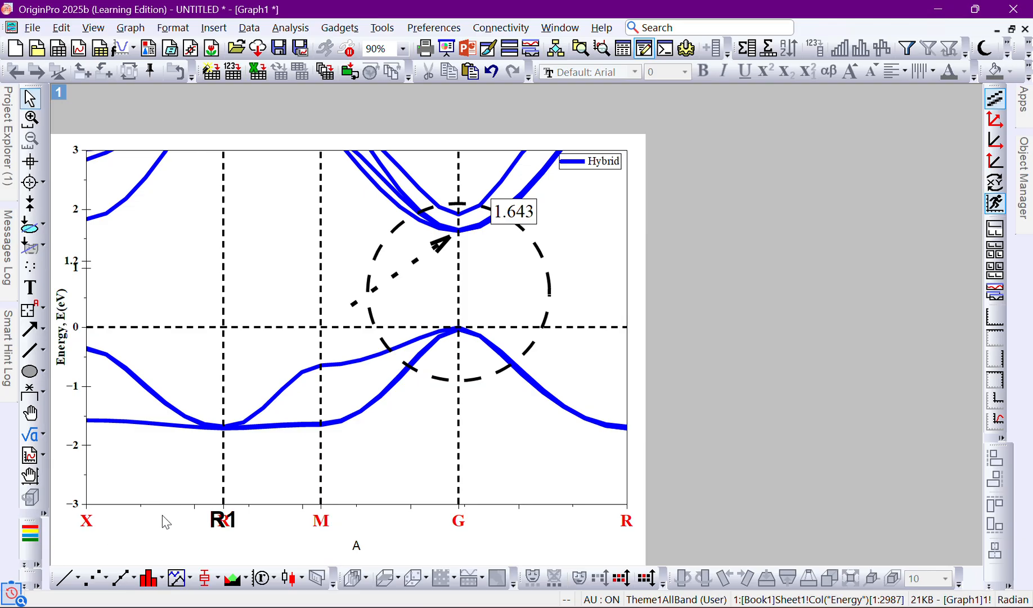
Fit the page to the printer and to the graph layers, with border width 2 and Height and Width adjustment.
{"action": "right_click", "coordinate": [636, 271]}
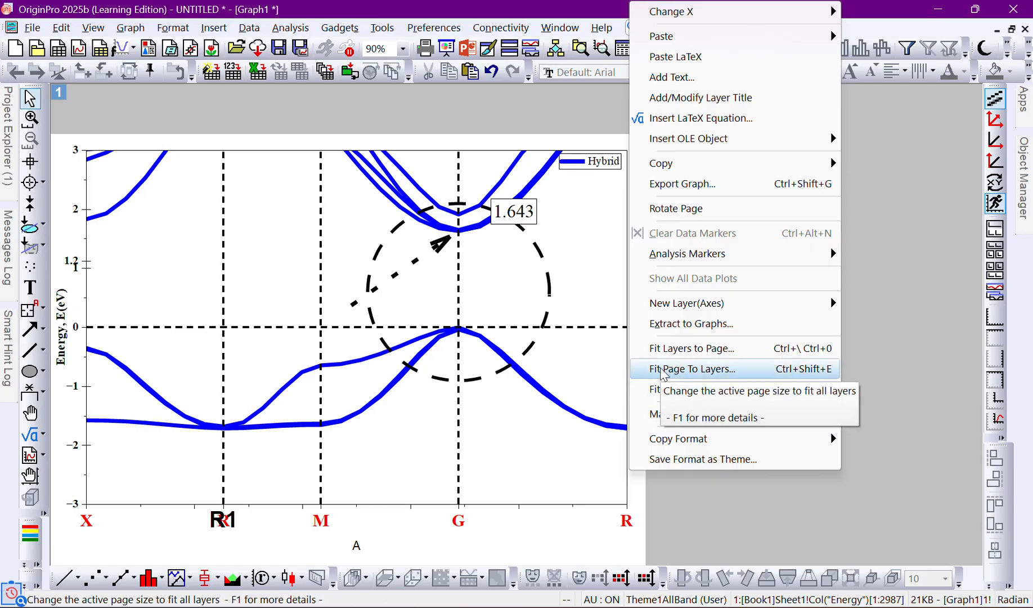
{"action": "left_click", "coordinate": [710, 392]}
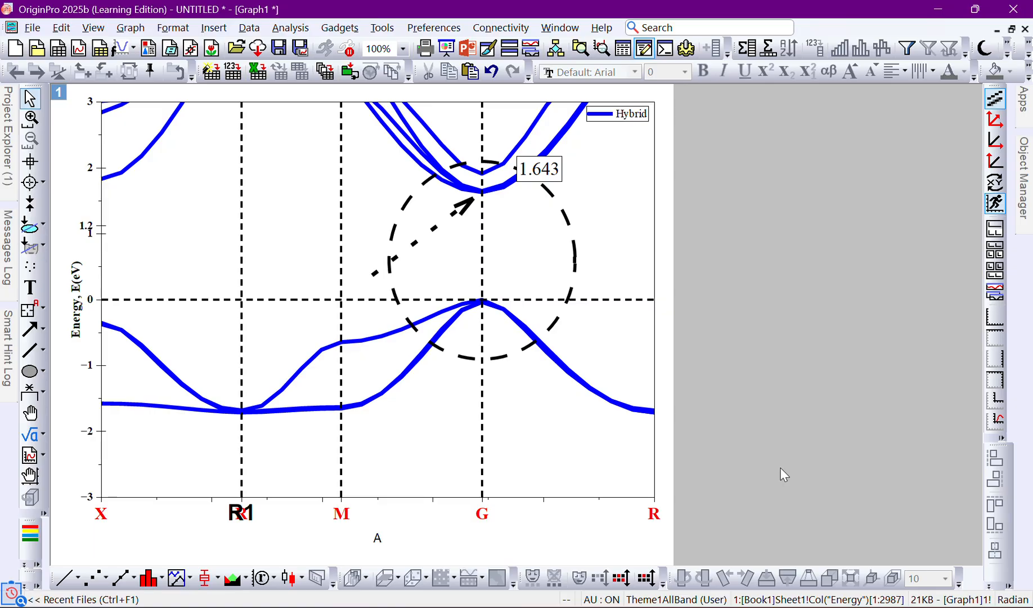
{"action": "right_click", "coordinate": [662, 342]}
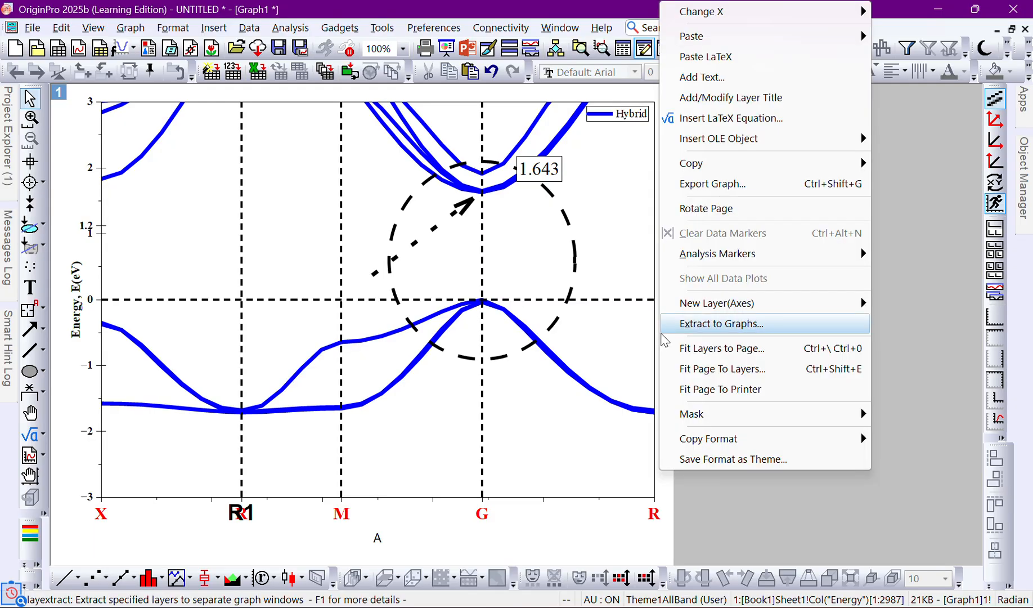
{"action": "left_click", "coordinate": [737, 369]}
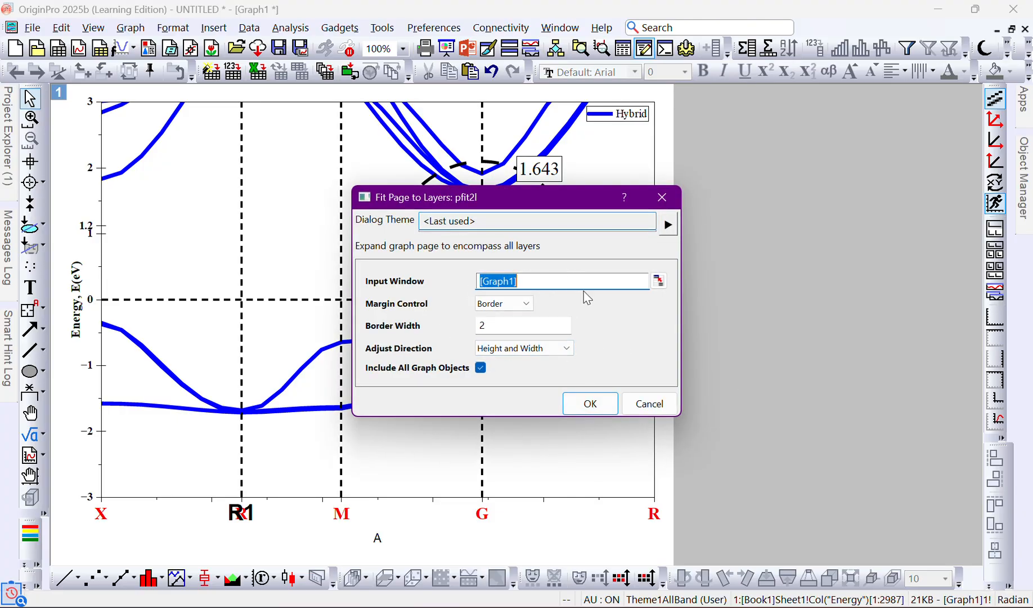
{"action": "key", "text": "Return"}
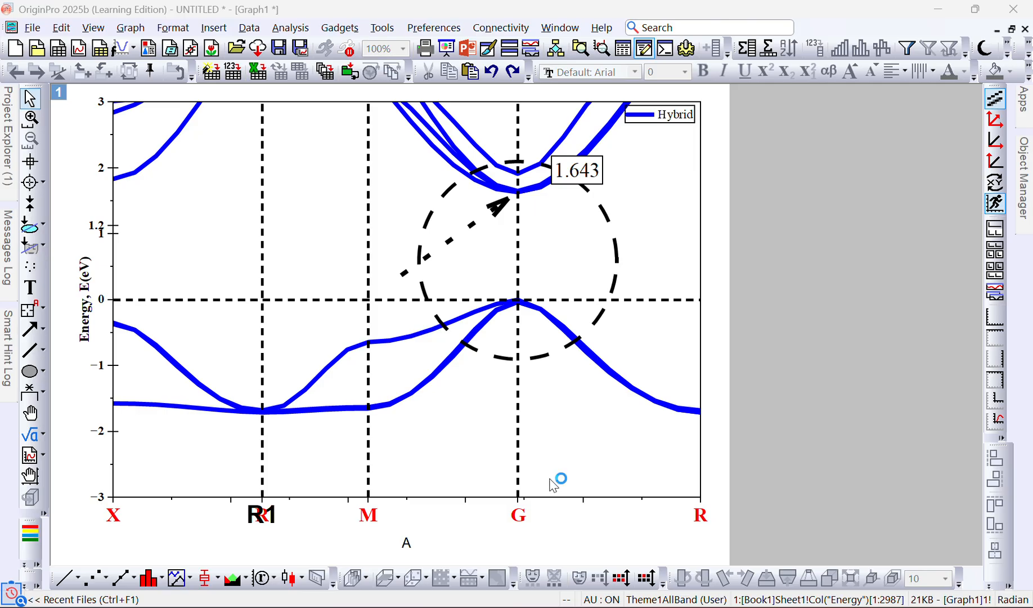
Fit the layers to the resized page with a 2% margin, maintaining the layer aspect ratios.
{"action": "left_click", "coordinate": [407, 544]}
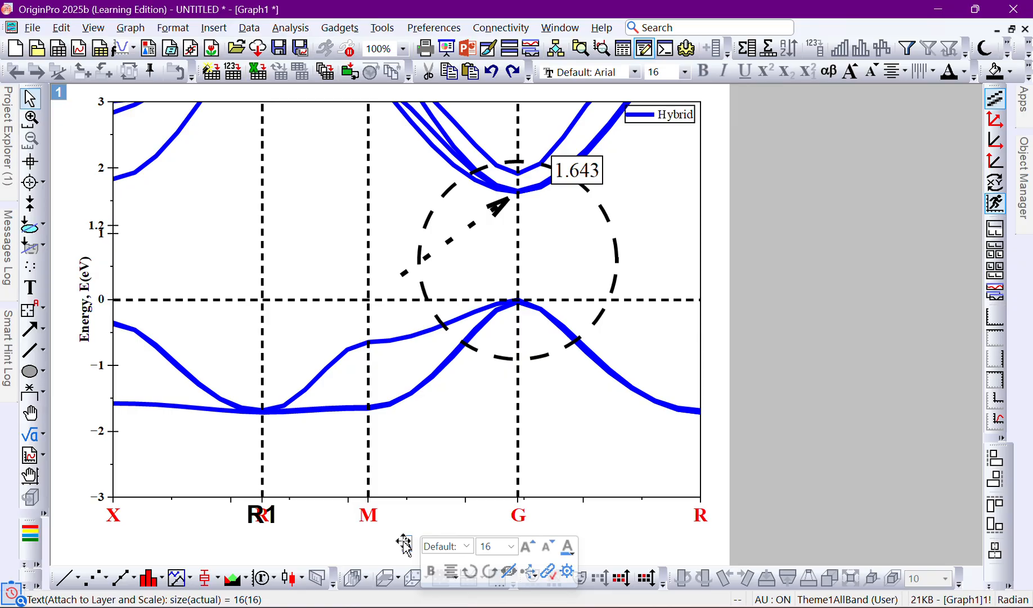
{"action": "left_click", "coordinate": [467, 537]}
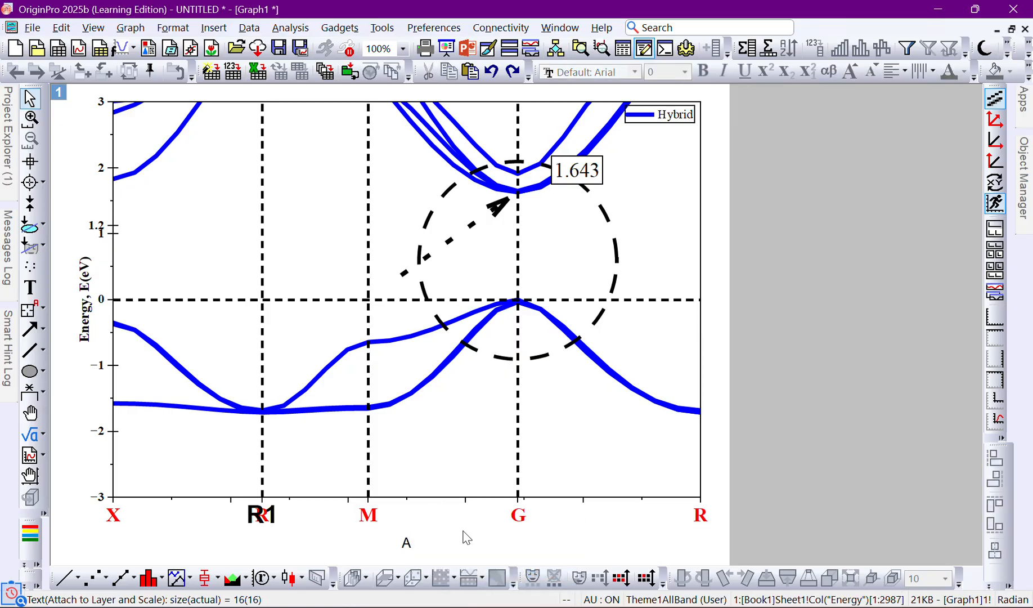
{"action": "left_click", "coordinate": [407, 545]}
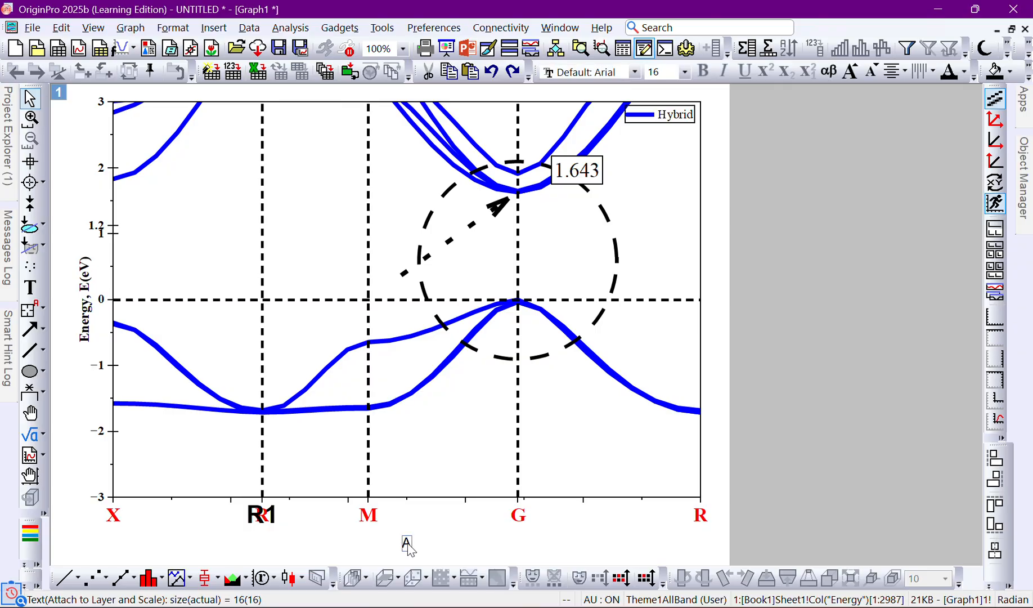
{"action": "right_click", "coordinate": [653, 541]}
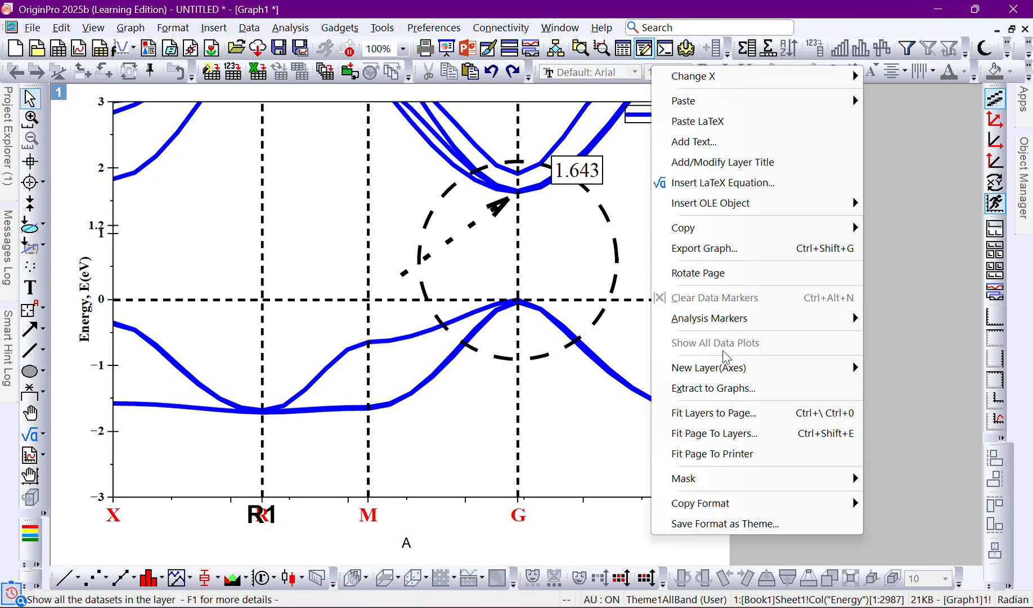
{"action": "mouse_move", "coordinate": [726, 377]}
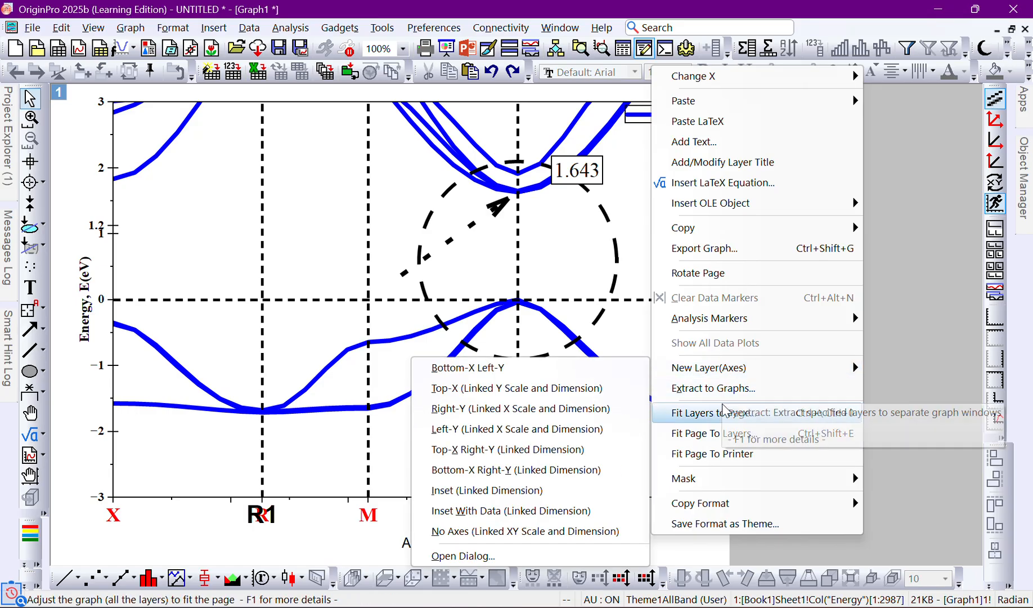
{"action": "left_click", "coordinate": [711, 414]}
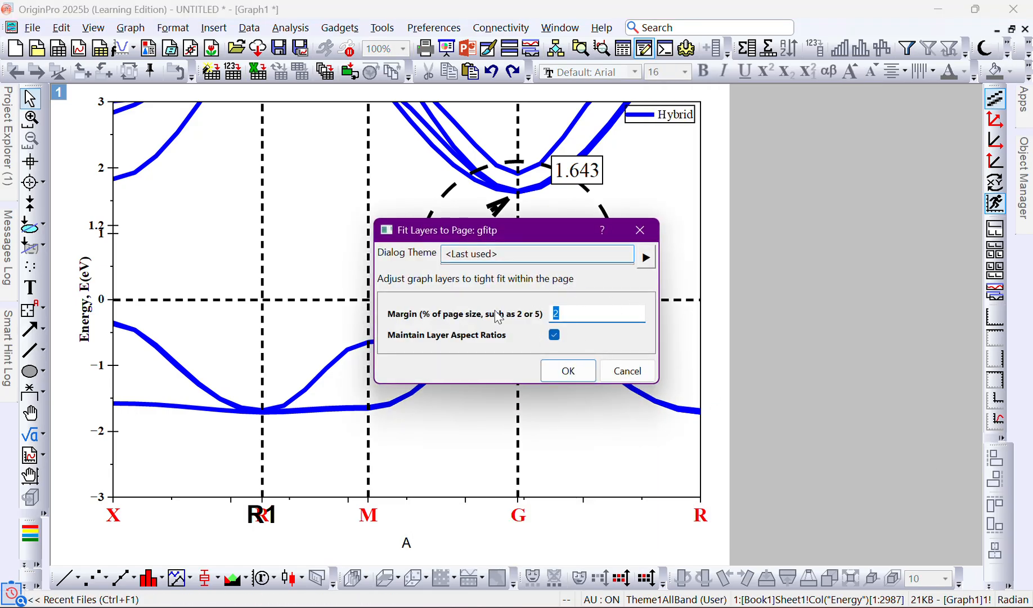
{"action": "left_click", "coordinate": [579, 372]}
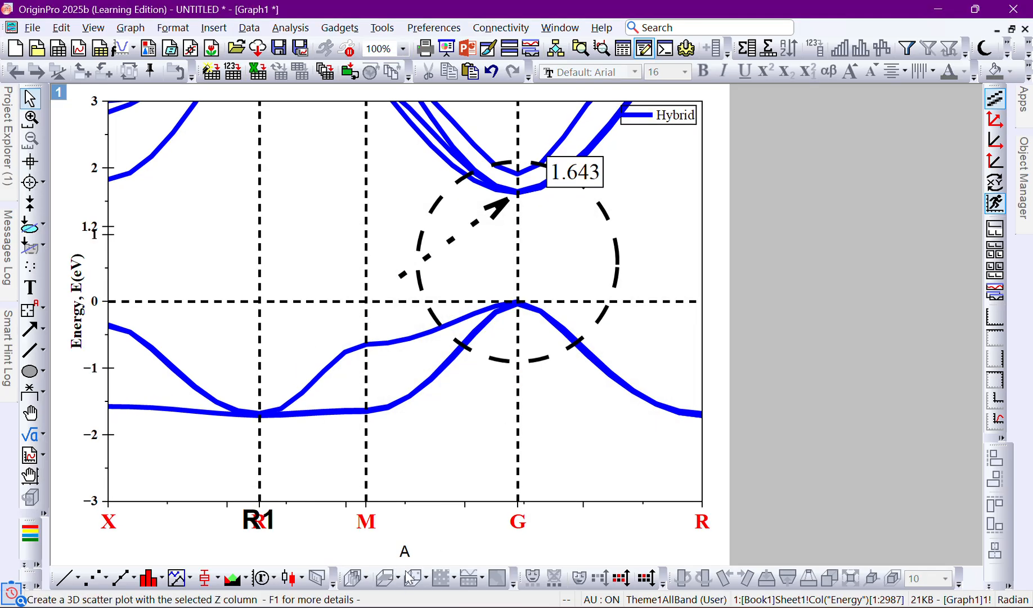
Delete the x-axis title A and refit the layers to the page with a 2% margin and maintained aspect ratios.
{"action": "left_click", "coordinate": [404, 551]}
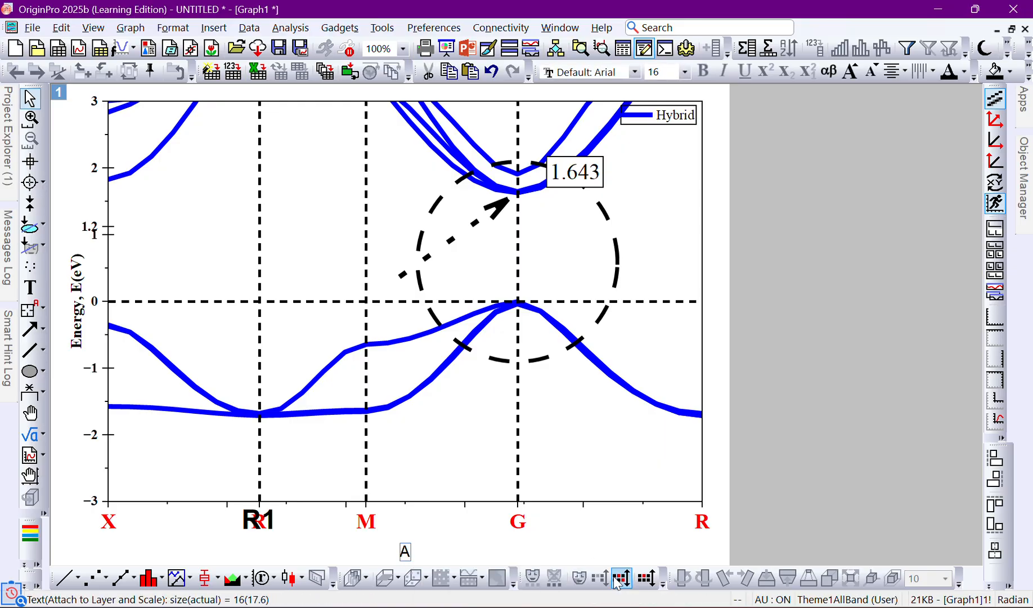
{"action": "right_click", "coordinate": [580, 541]}
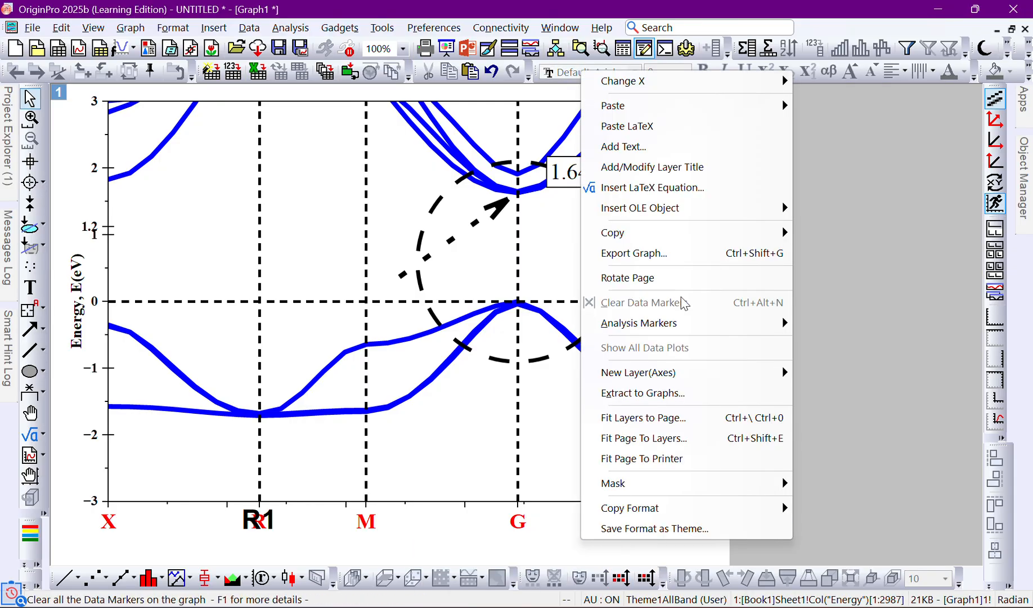
{"action": "left_click", "coordinate": [637, 419]}
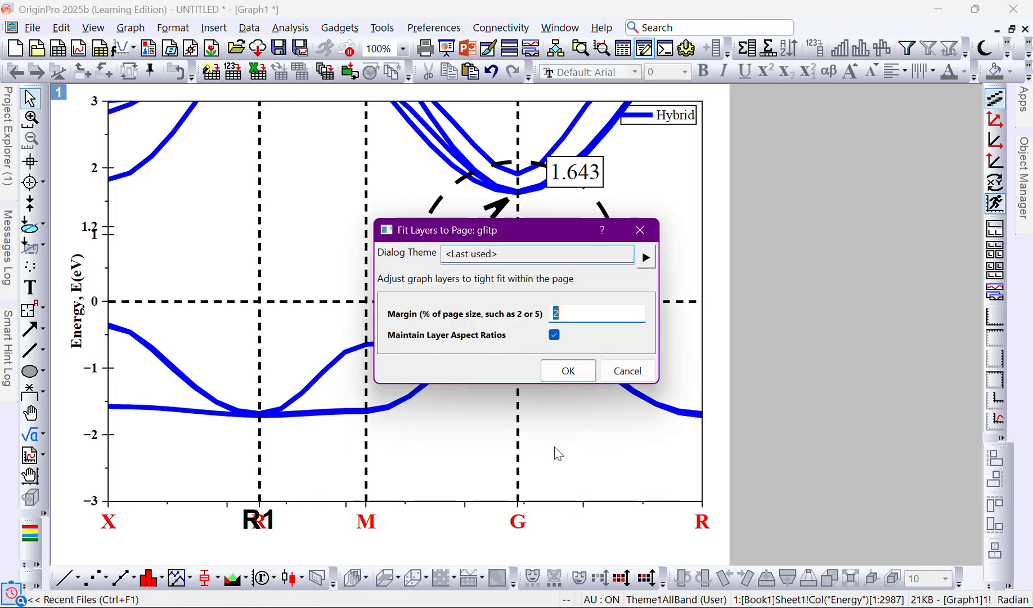
{"action": "left_click", "coordinate": [567, 373]}
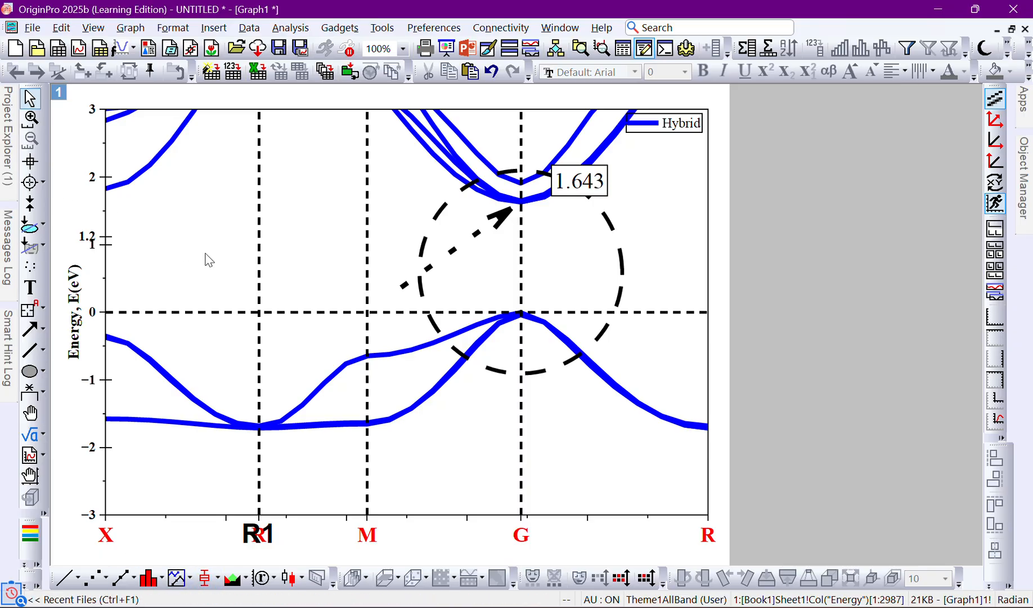
Create a new empty workbook in the project's Folder1.
{"action": "left_click", "coordinate": [5, 127]}
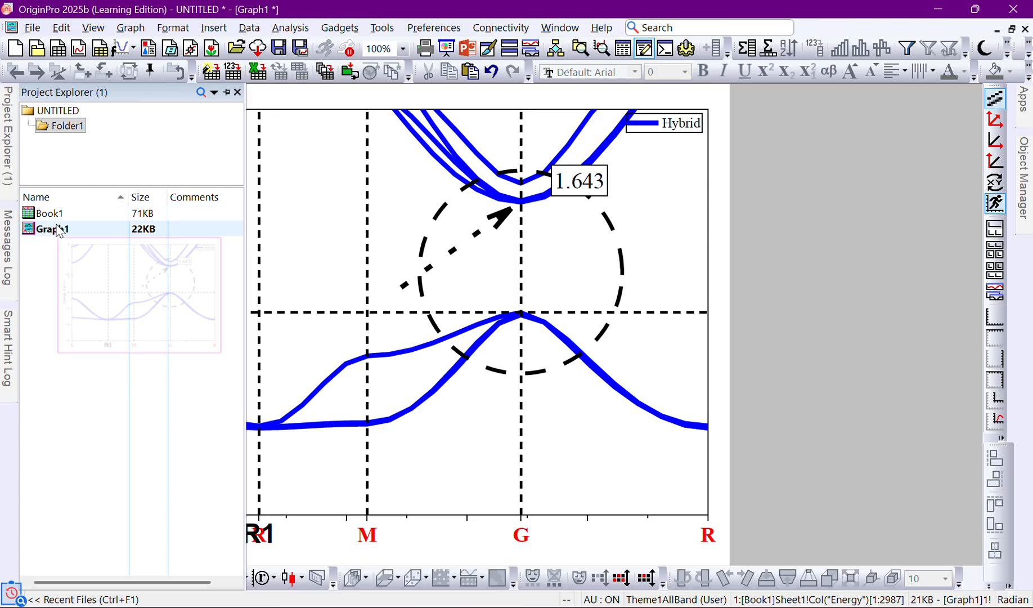
{"action": "right_click", "coordinate": [39, 257]}
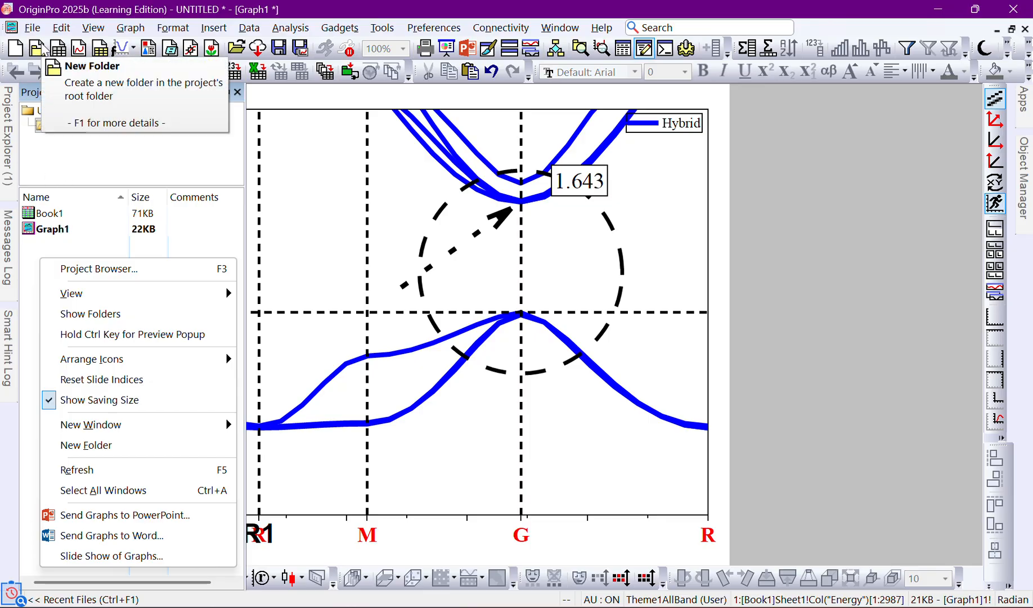
{"action": "left_click", "coordinate": [58, 48]}
{"action": "left_click", "coordinate": [58, 48]}
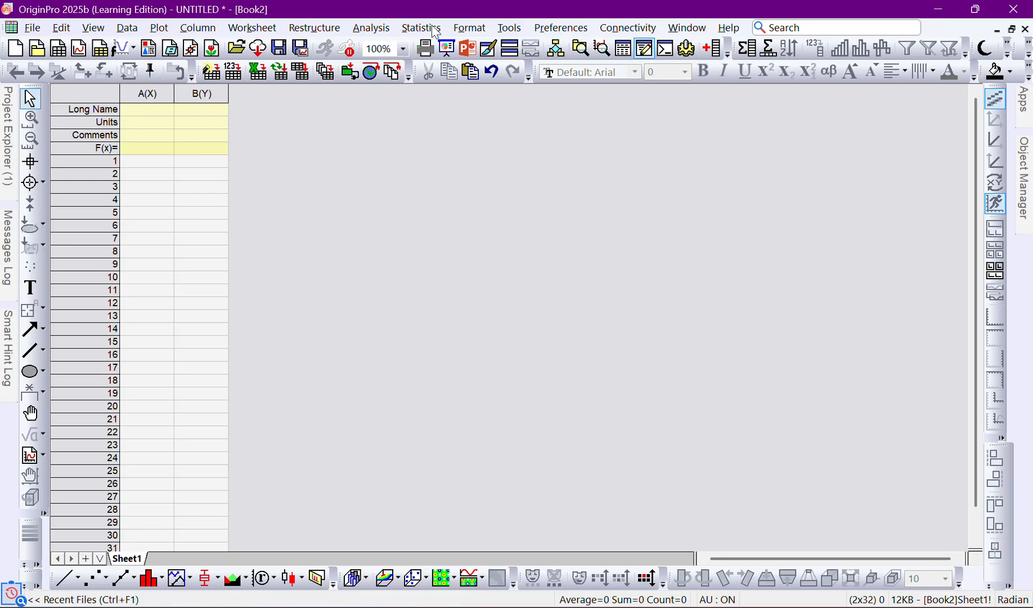
Switch to Materials Studio and open the Ba3BiBr3_BandStr output document from the Band LDA folder.
{"action": "key", "text": "alt+Tab"}
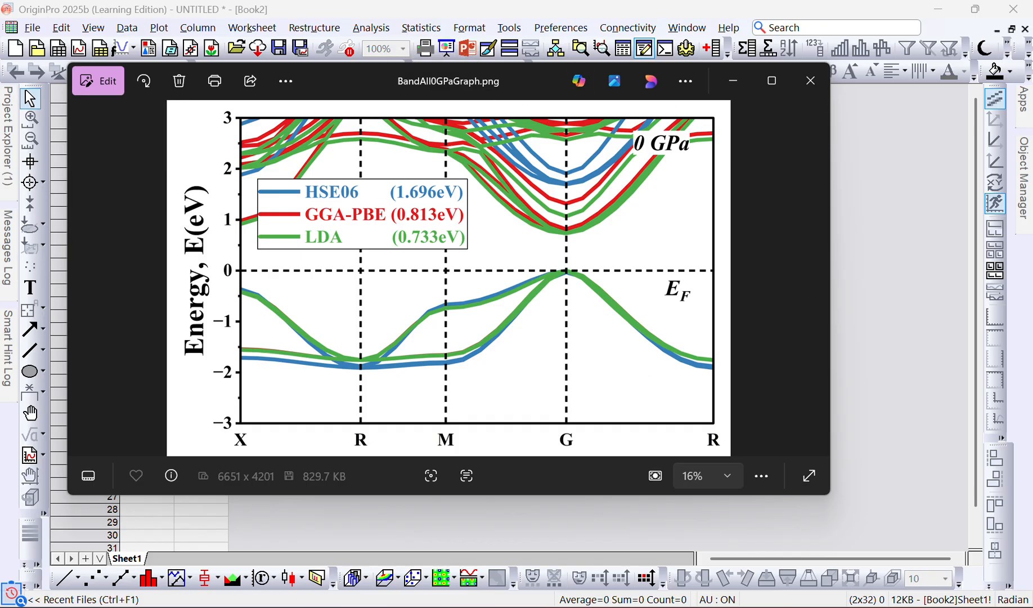
{"action": "left_click", "coordinate": [630, 560]}
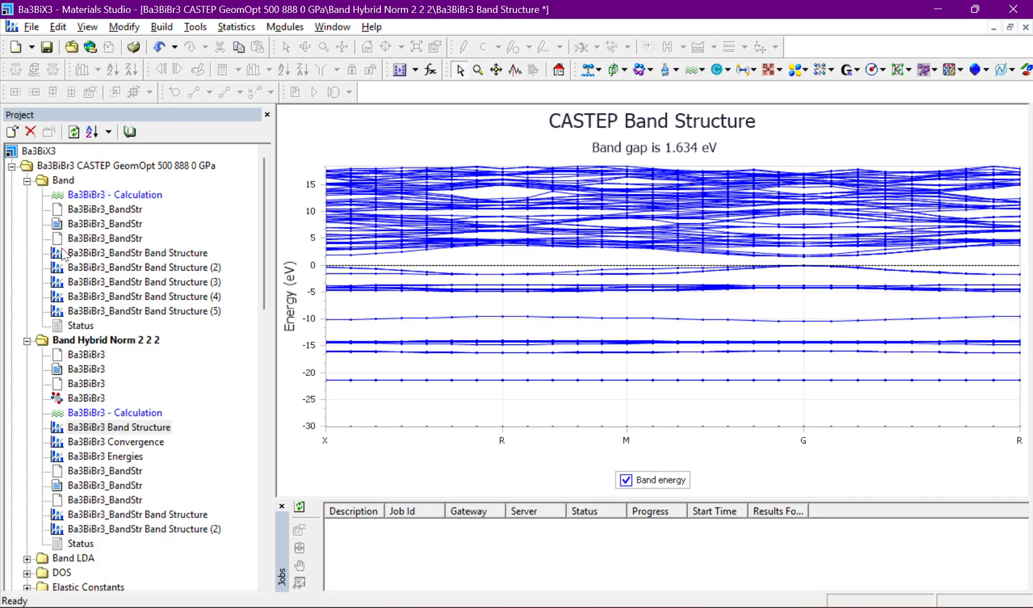
{"action": "left_click", "coordinate": [26, 180]}
{"action": "left_click", "coordinate": [26, 196]}
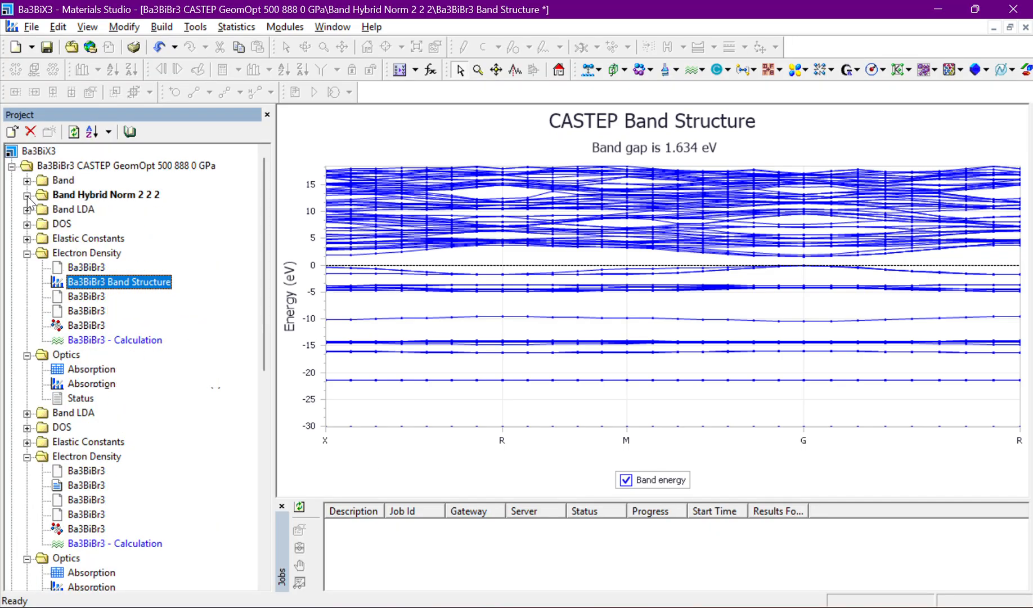
{"action": "left_click", "coordinate": [27, 209]}
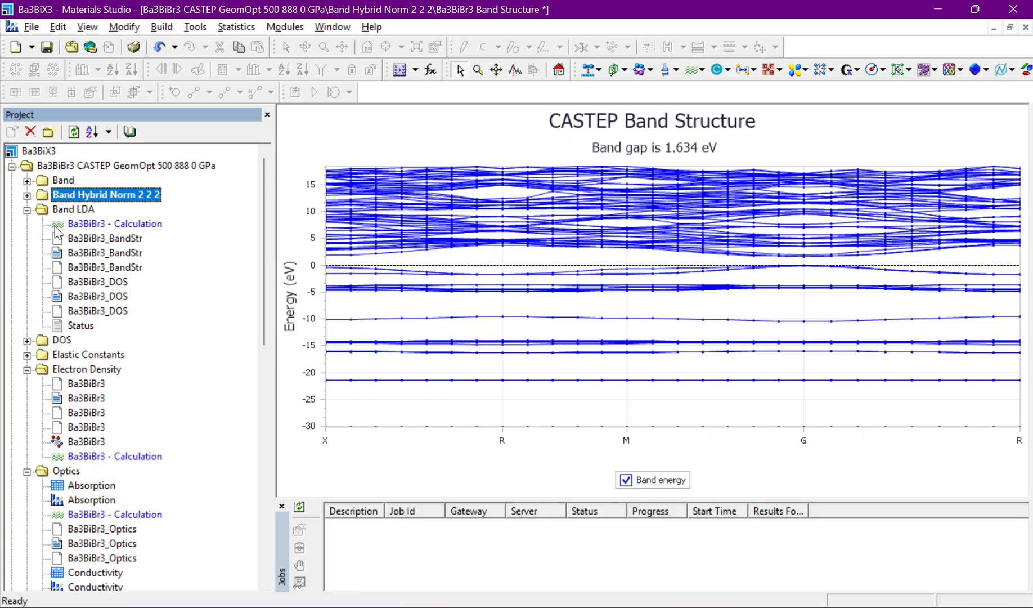
{"action": "left_click", "coordinate": [80, 252]}
{"action": "double_click", "coordinate": [81, 251]}
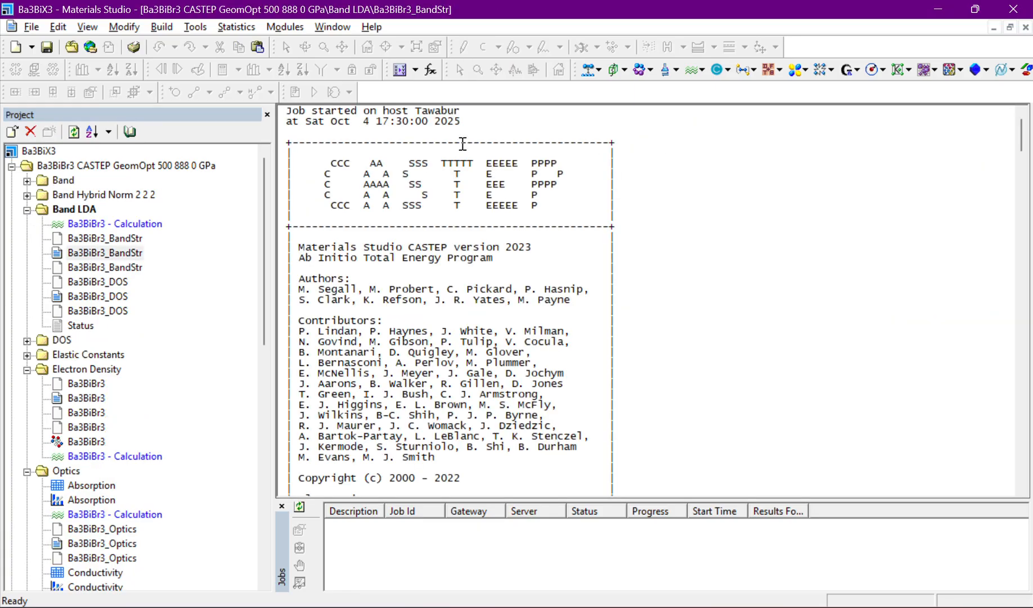
Use CASTEP Analysis to plot the band structure from Ba3BiBr3_BandStr.castep, in eV with the Line graph style.
{"action": "left_click", "coordinate": [702, 69]}
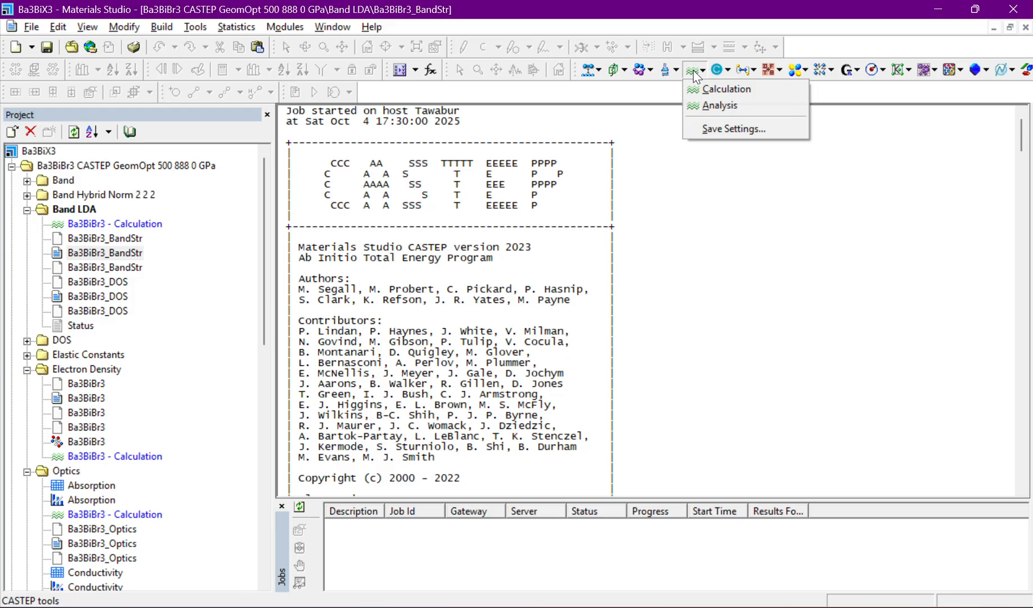
{"action": "left_click", "coordinate": [720, 108]}
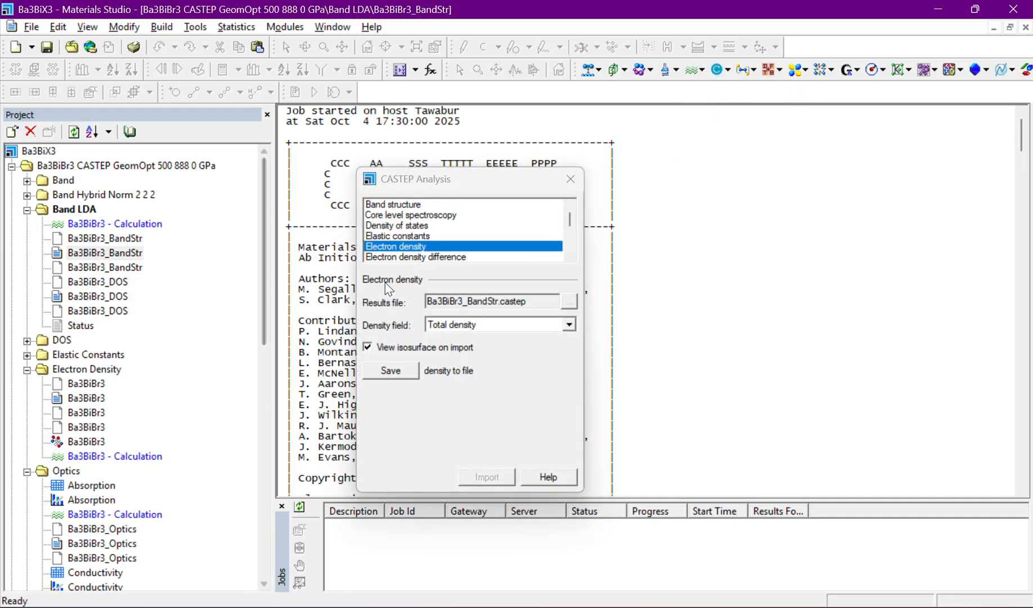
{"action": "left_click", "coordinate": [396, 205]}
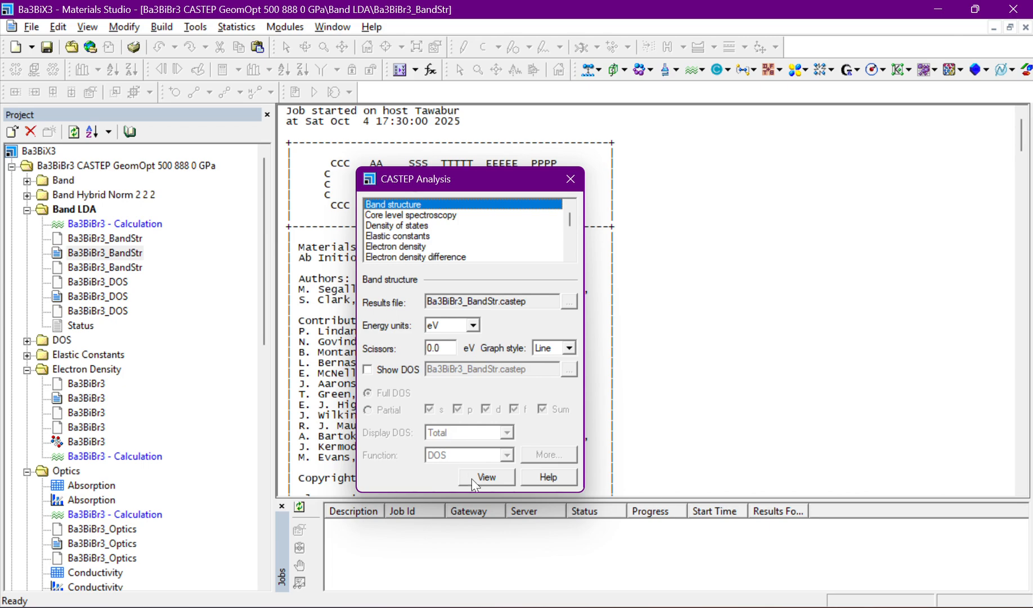
{"action": "left_click", "coordinate": [510, 481]}
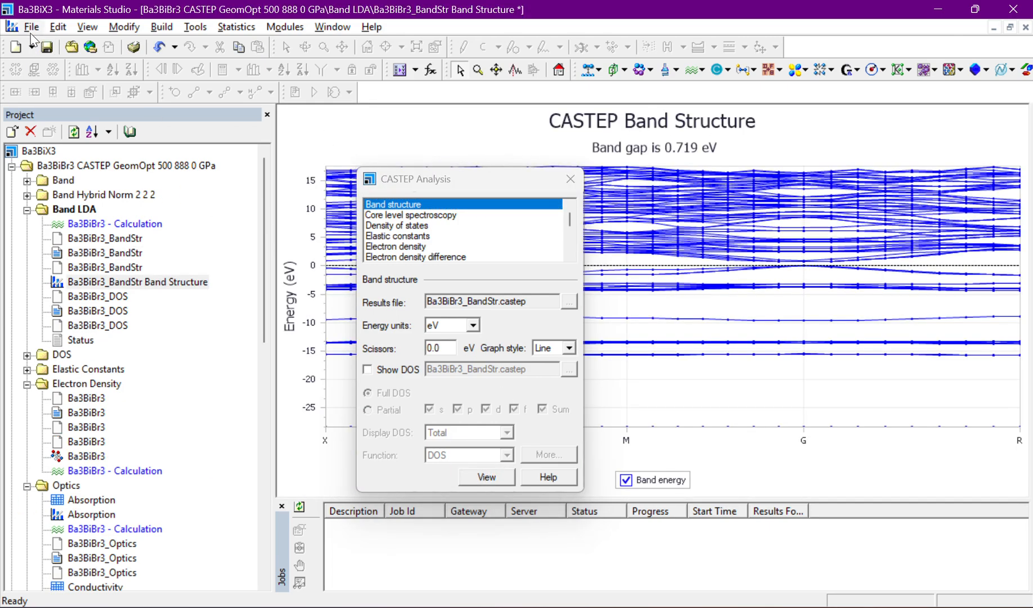
Export the LDA band structure chart to the Band folder as a comma-separated file named LDA 0.
{"action": "left_click", "coordinate": [28, 28]}
{"action": "left_click", "coordinate": [46, 171]}
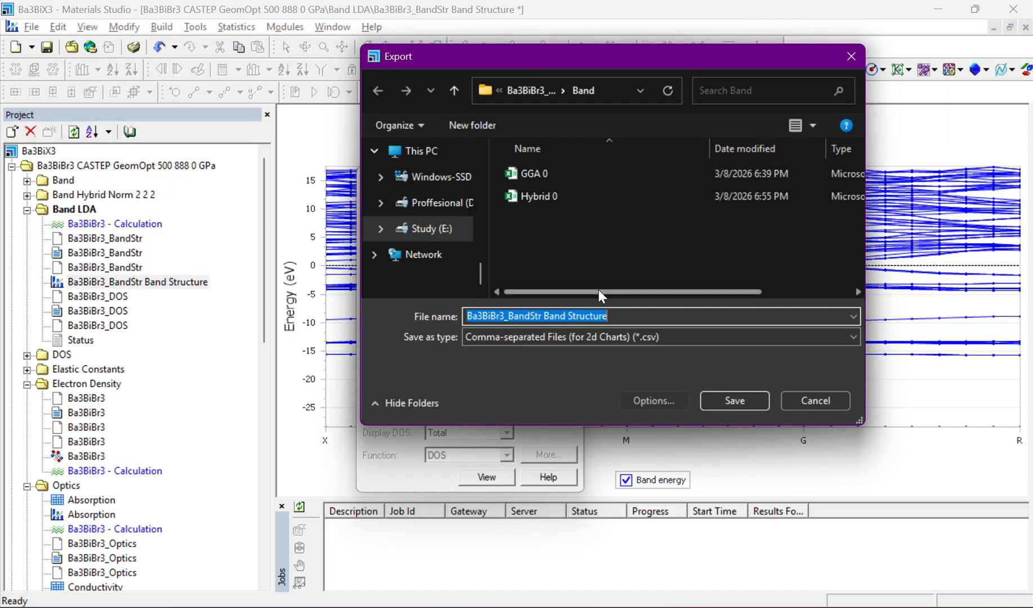
{"action": "type", "text": "LDA"}
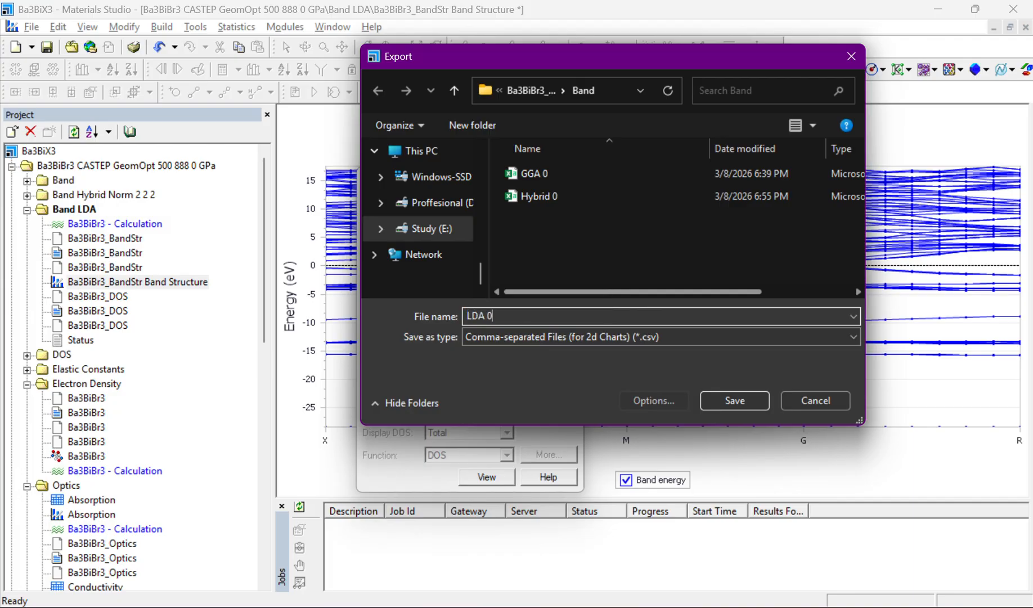
{"action": "type", "text": " 0"}
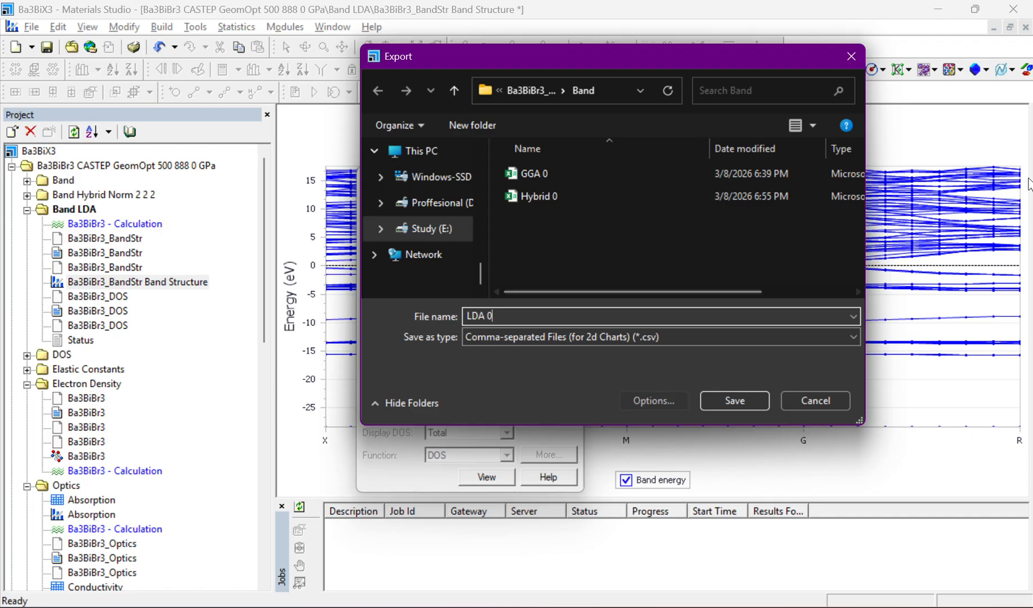
{"action": "left_click", "coordinate": [724, 400]}
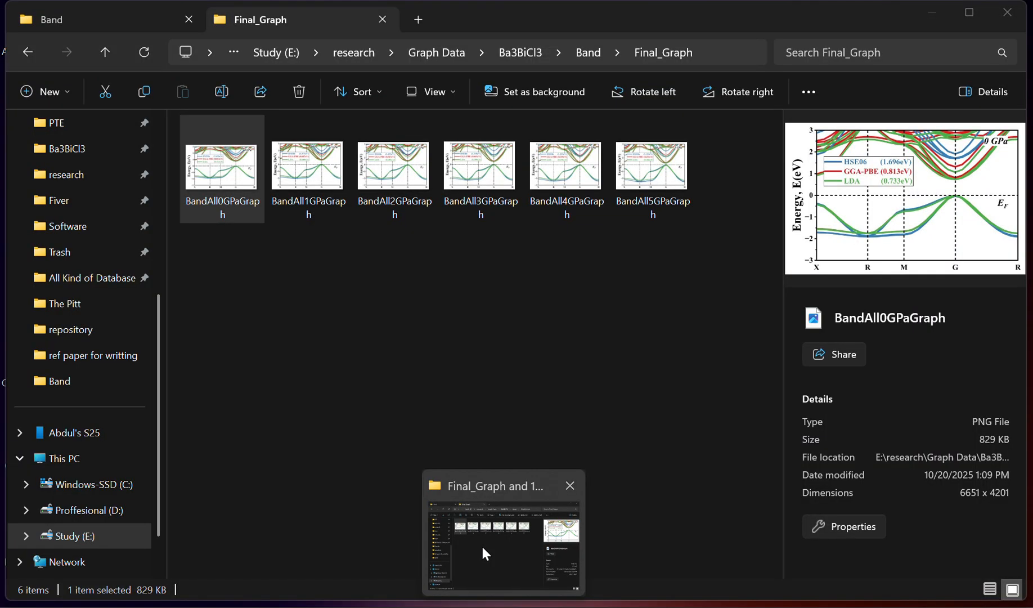
Switch to File Explorer and open the exported LDA 0 file from the Band folder in Excel.
{"action": "left_click", "coordinate": [482, 547]}
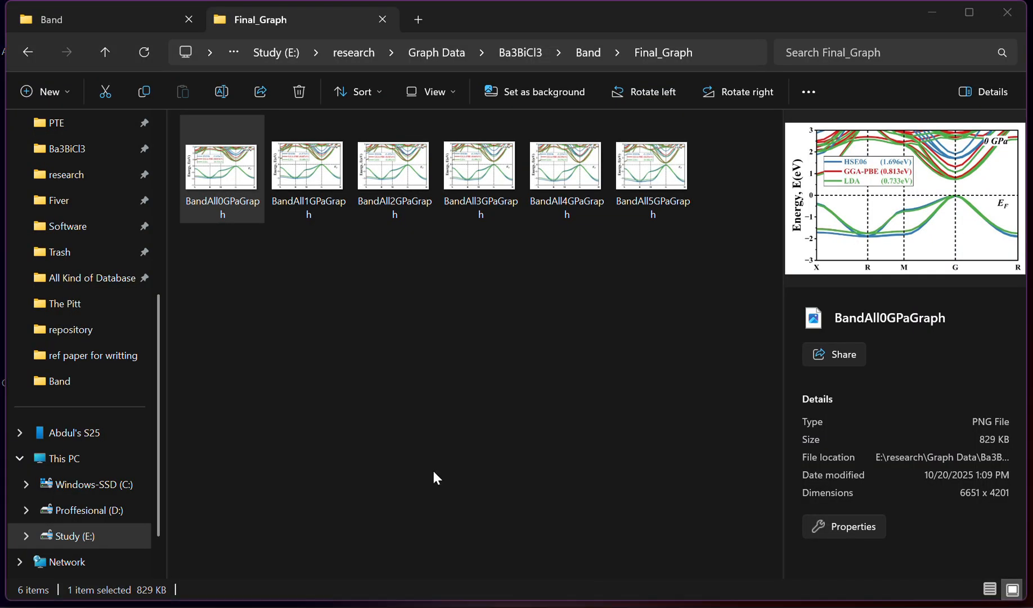
{"action": "left_click", "coordinate": [150, 25]}
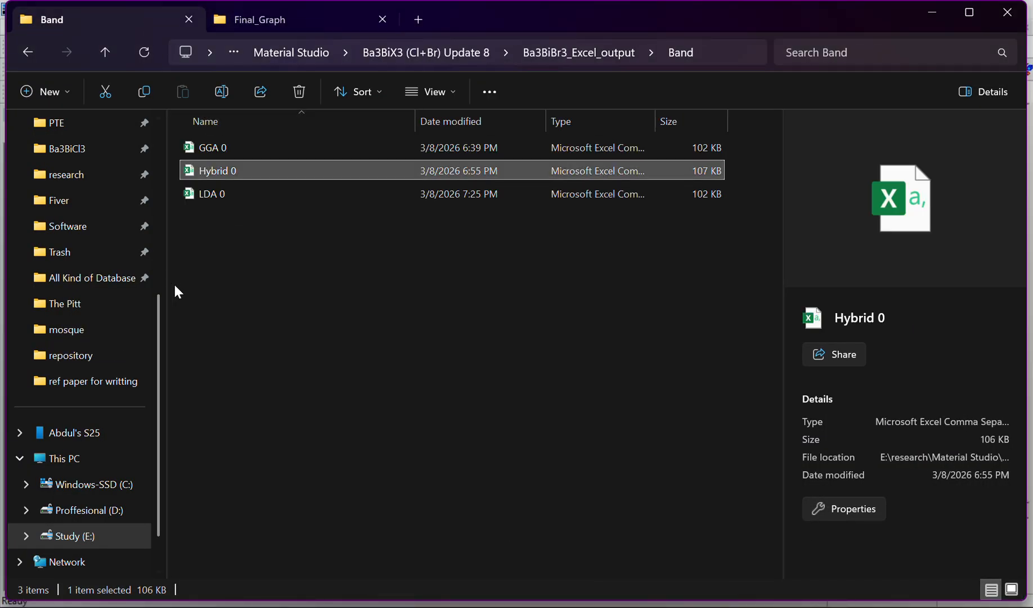
{"action": "left_click", "coordinate": [236, 197]}
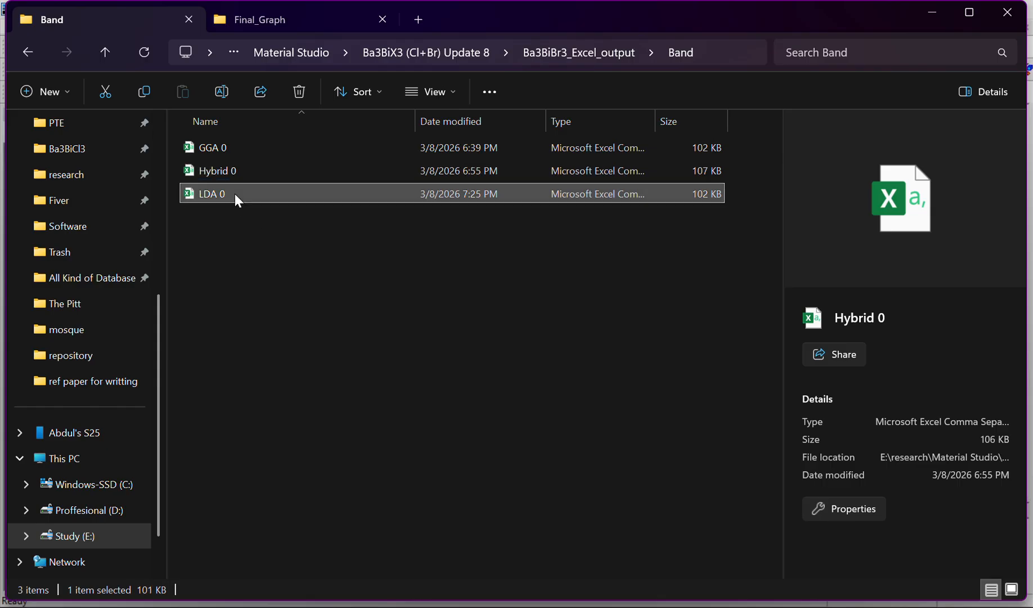
{"action": "double_click", "coordinate": [235, 193]}
{"action": "mouse_move", "coordinate": [717, 606]}
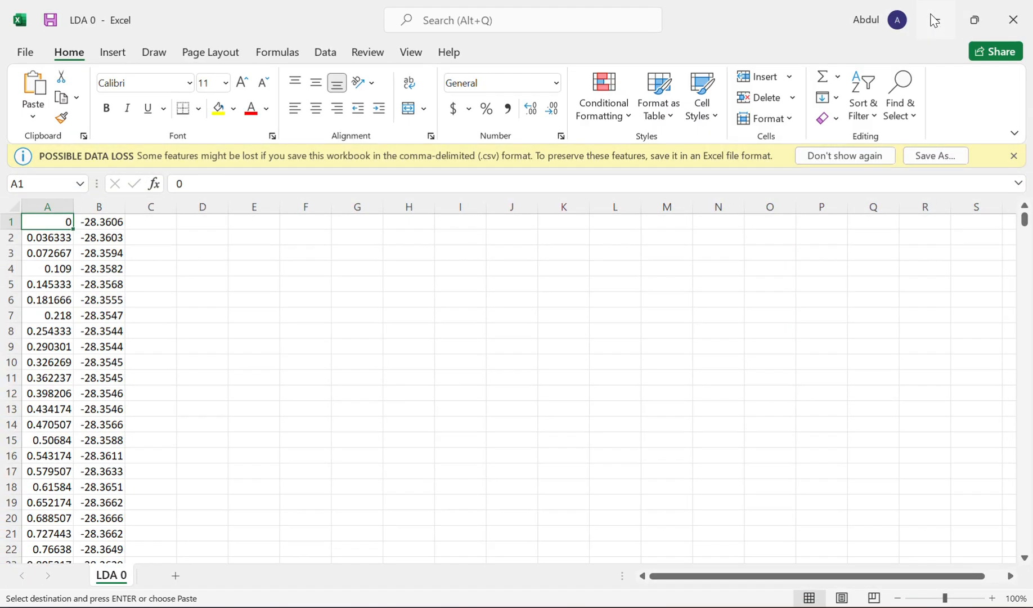
Minimise the Excel, File Explorer and image viewer windows and return to the empty Book2 workbook in OriginPro.
{"action": "left_click", "coordinate": [935, 20]}
{"action": "left_click", "coordinate": [933, 16]}
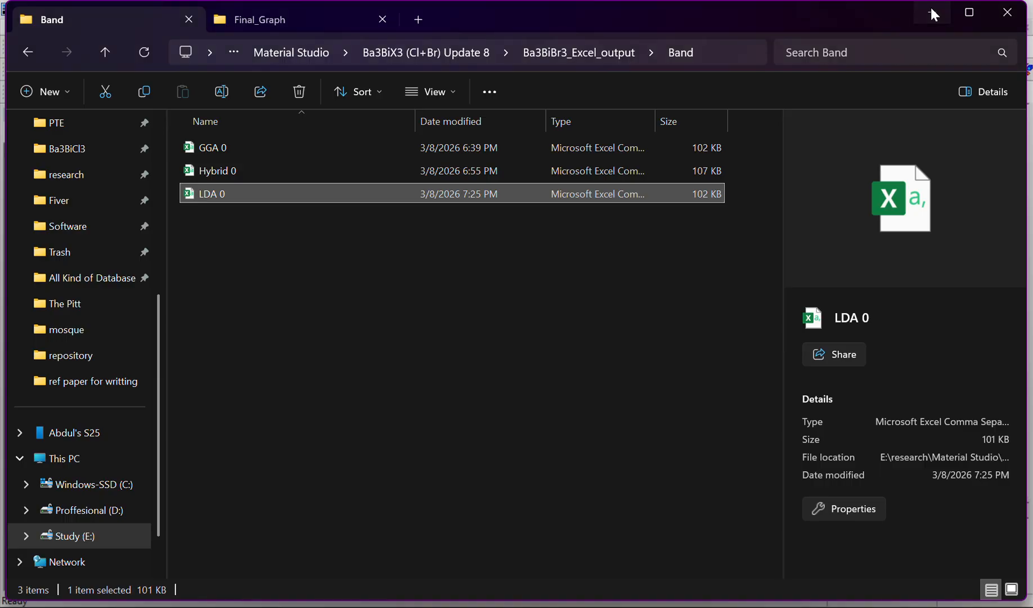
{"action": "left_click", "coordinate": [930, 9]}
{"action": "left_click", "coordinate": [937, 9]}
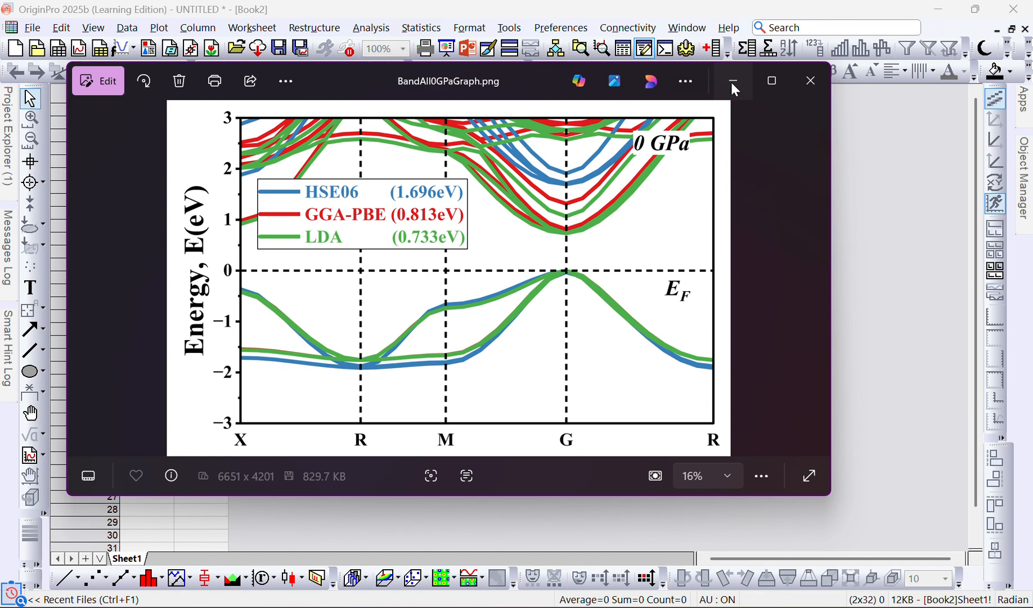
{"action": "left_click", "coordinate": [731, 80]}
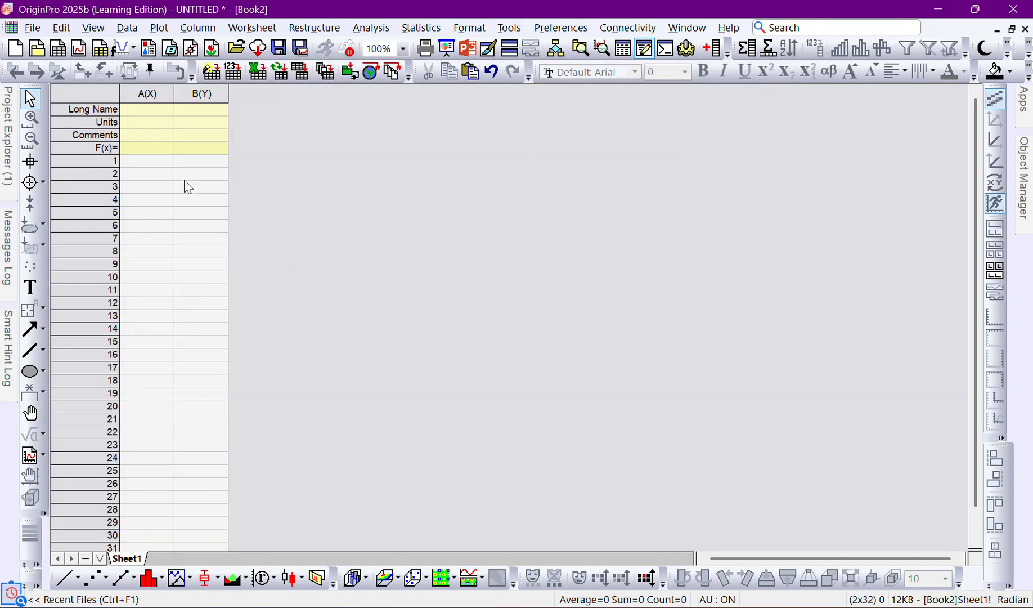
{"action": "double_click", "coordinate": [147, 93]}
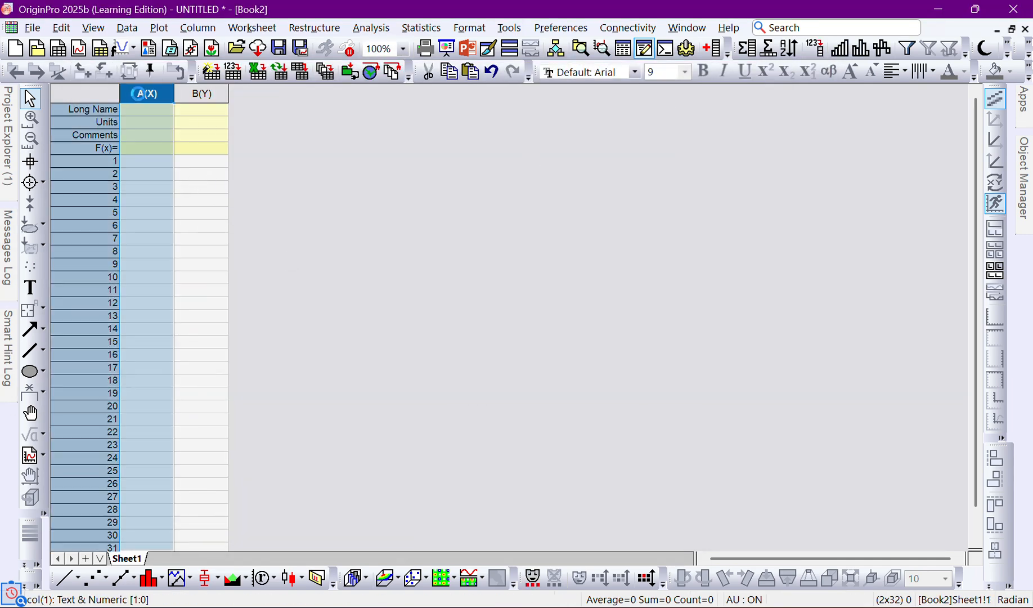
{"action": "left_click_drag", "start_coordinate": [186, 94], "coordinate": [270, 104]}
{"action": "left_click", "coordinate": [635, 63]}
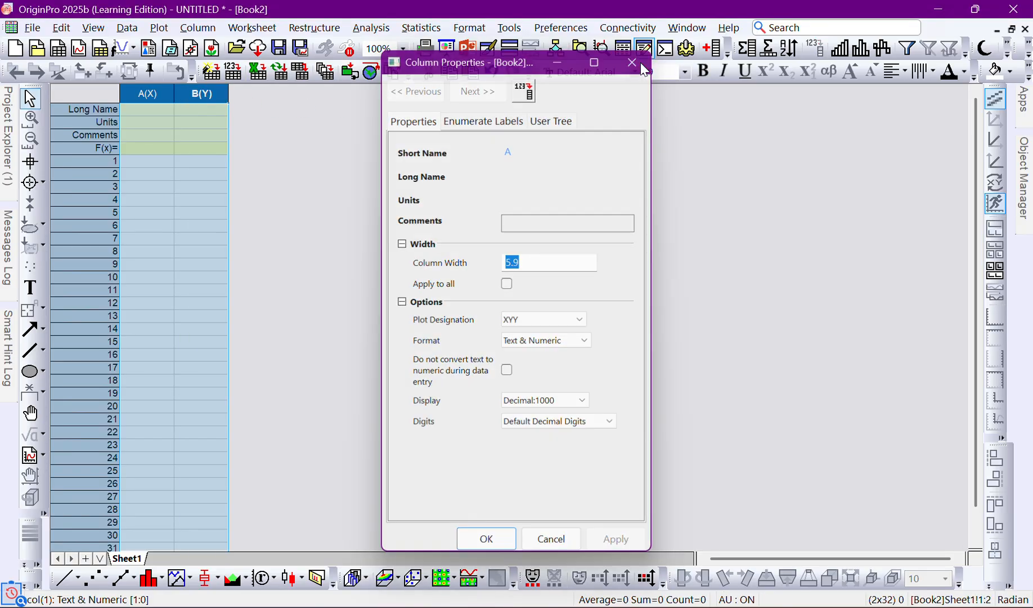
Insert two additional Y columns into Sheet1 of Book2, extending the worksheet to column D.
{"action": "right_click", "coordinate": [193, 93]}
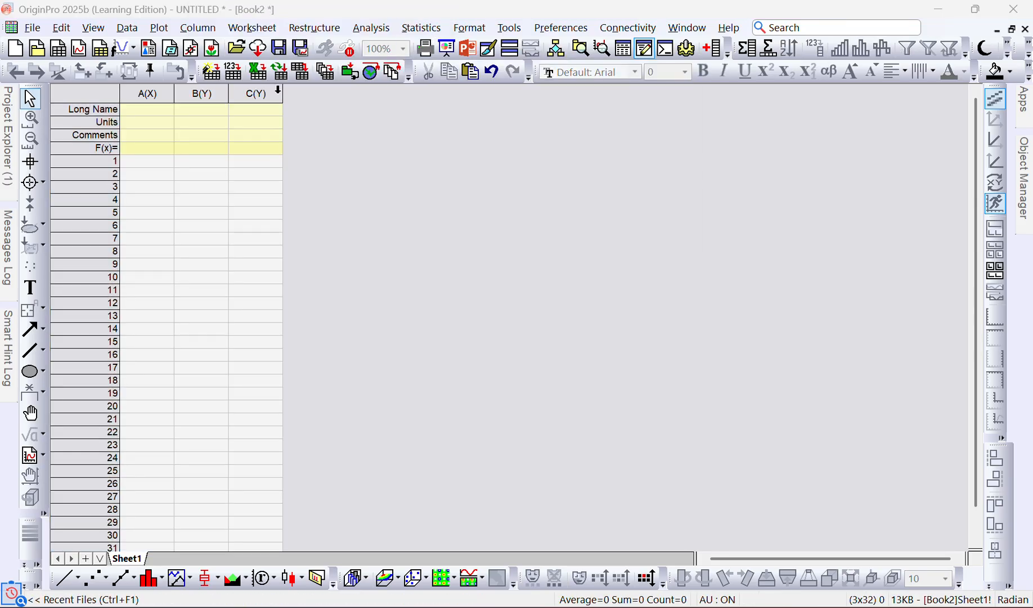
{"action": "left_click", "coordinate": [238, 97]}
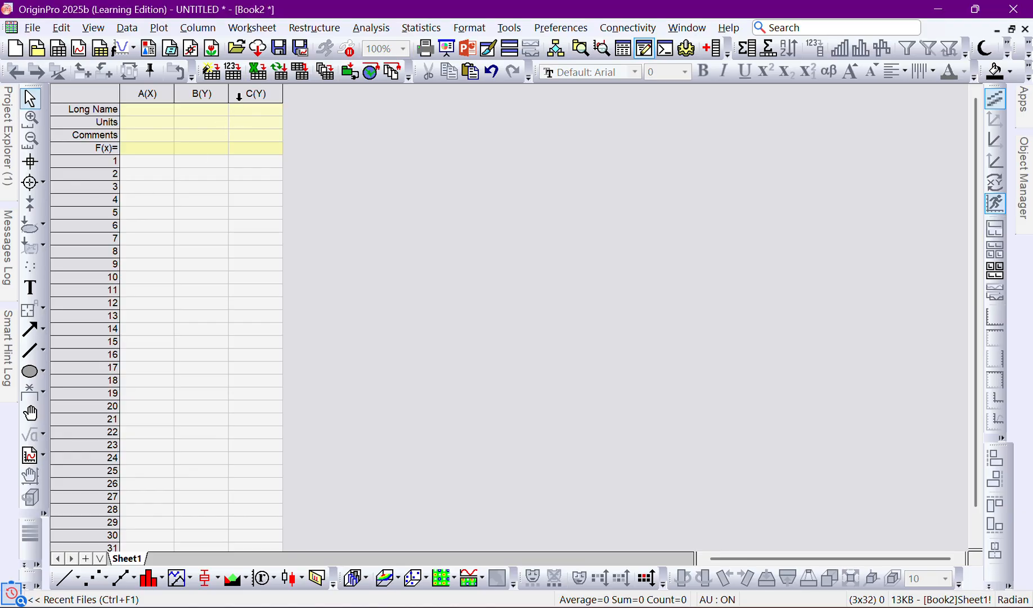
{"action": "right_click", "coordinate": [239, 98]}
{"action": "left_click", "coordinate": [227, 240]}
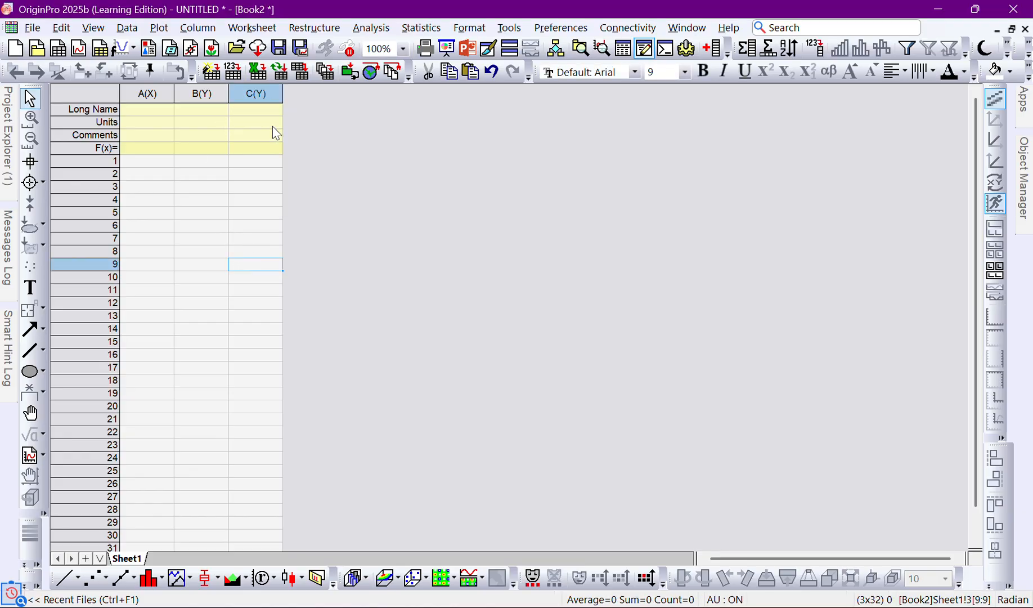
{"action": "left_click", "coordinate": [271, 94]}
{"action": "right_click", "coordinate": [273, 97]}
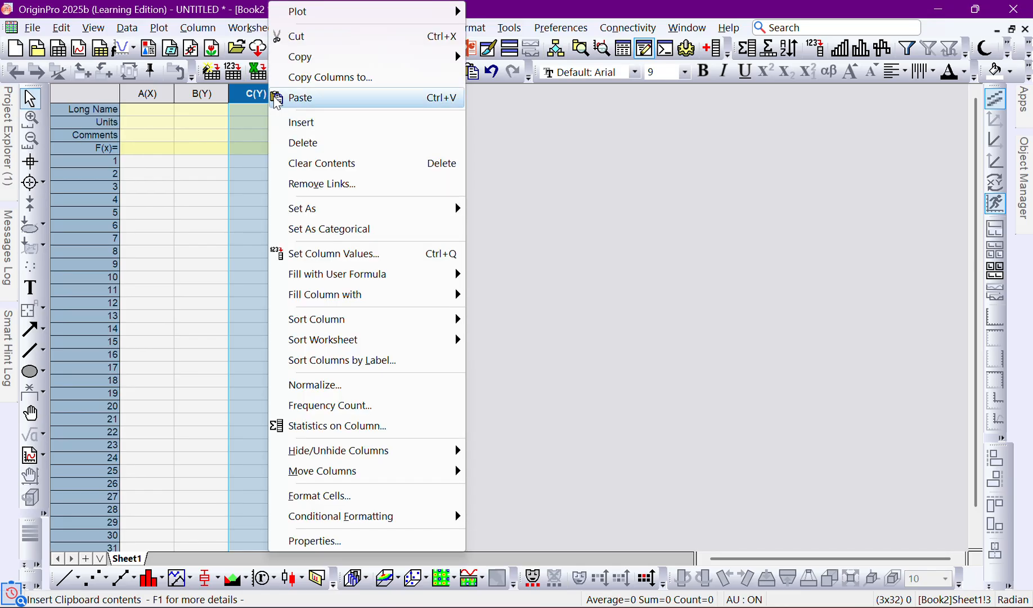
{"action": "left_click", "coordinate": [276, 122]}
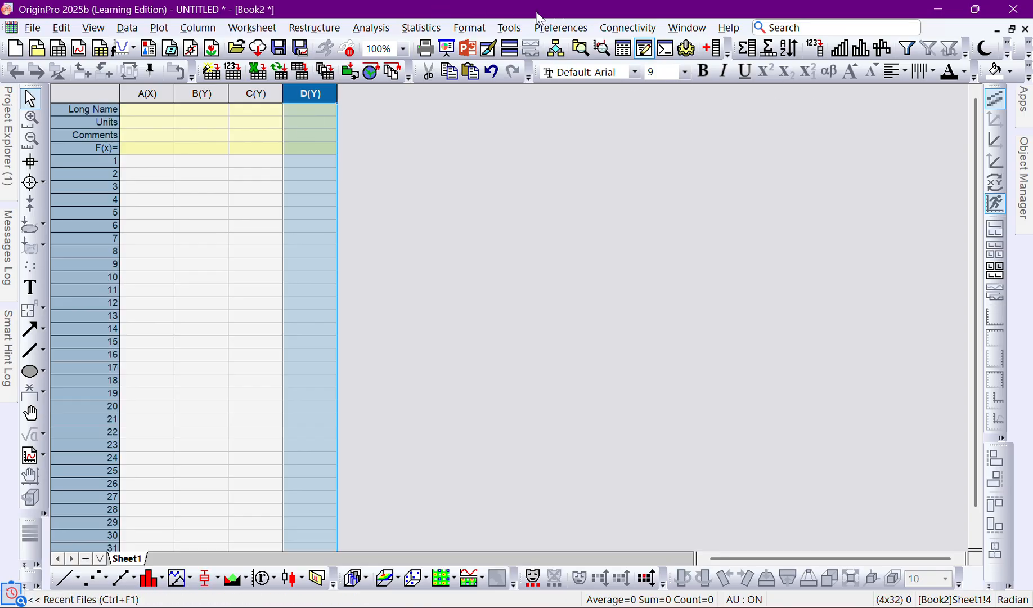
{"action": "left_click", "coordinate": [488, 10]}
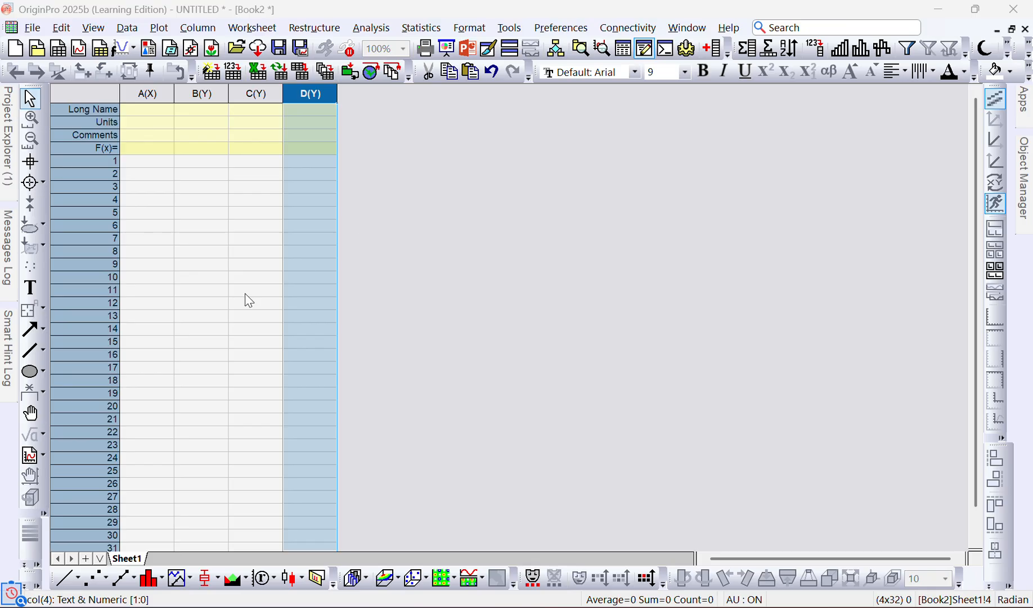
{"action": "left_click", "coordinate": [273, 224]}
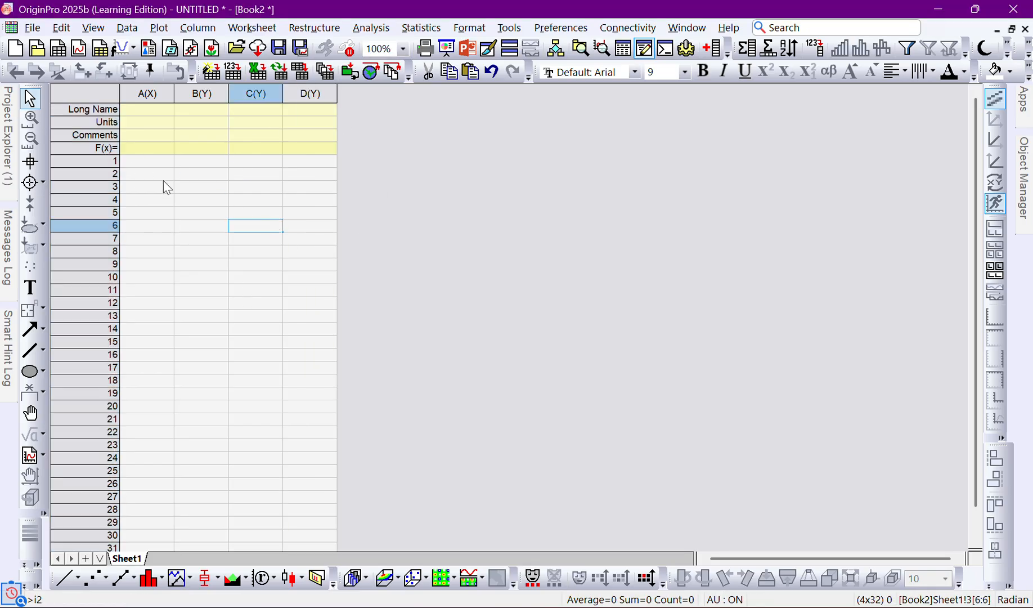
Select columns A to D and insert four more columns in front of them.
{"action": "left_click", "coordinate": [307, 92]}
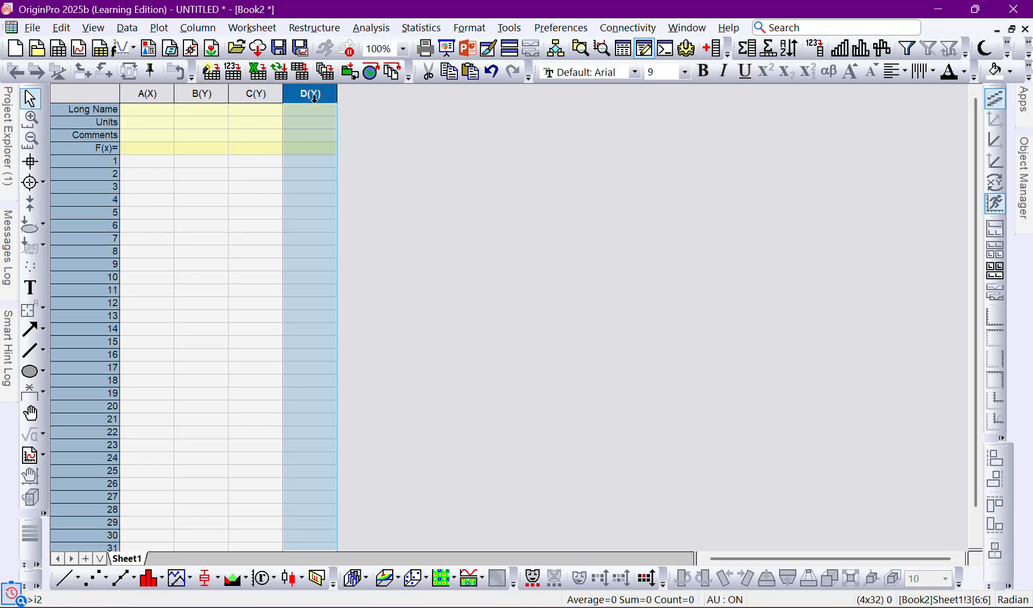
{"action": "left_click", "coordinate": [246, 93], "text": "shift"}
{"action": "double_click", "coordinate": [246, 93]}
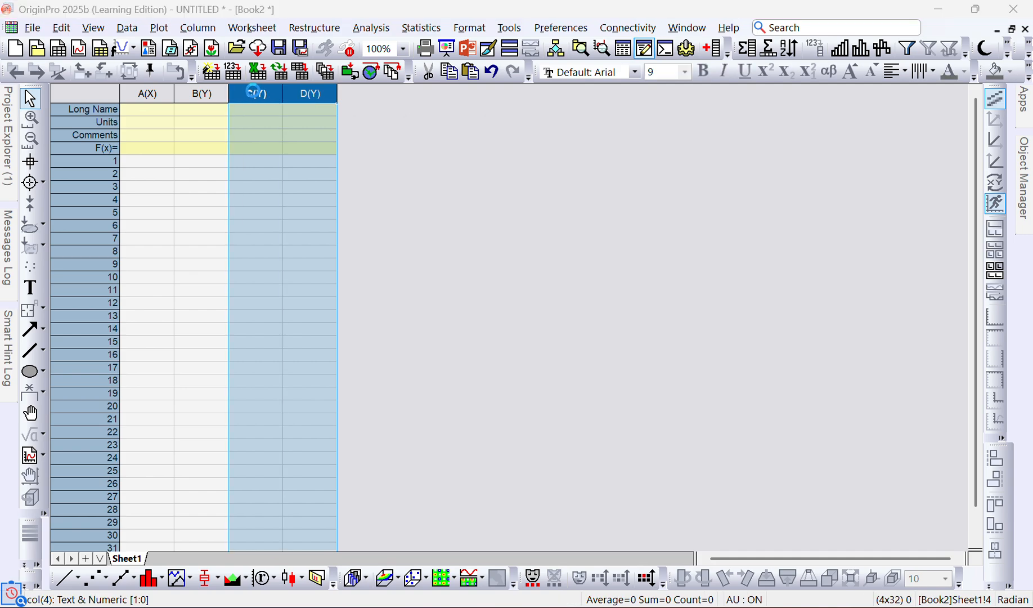
{"action": "left_click", "coordinate": [633, 61]}
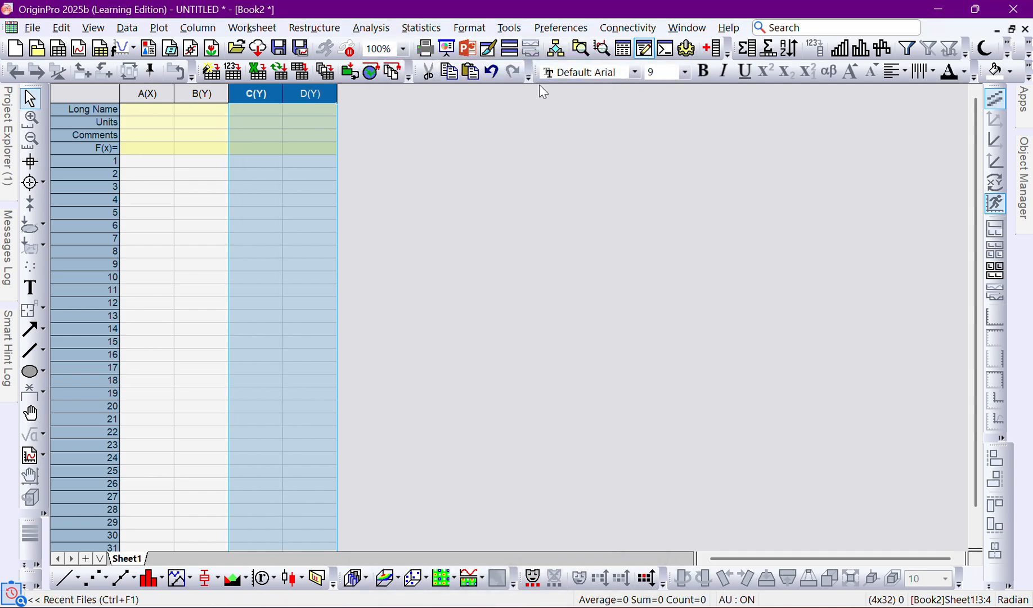
{"action": "left_click", "coordinate": [147, 94], "text": "shift"}
{"action": "right_click", "coordinate": [147, 93]}
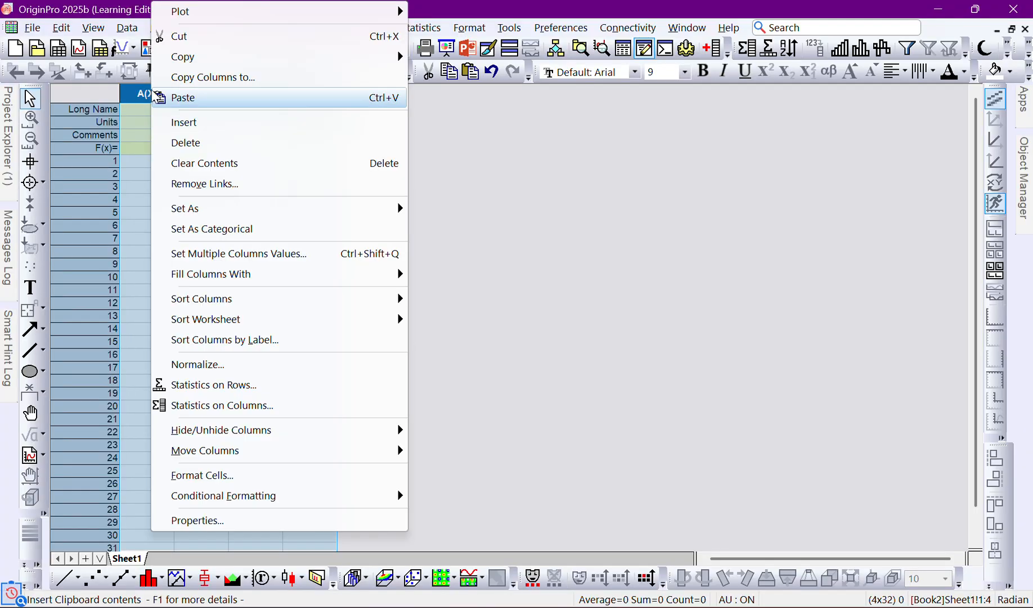
{"action": "left_click", "coordinate": [220, 101]}
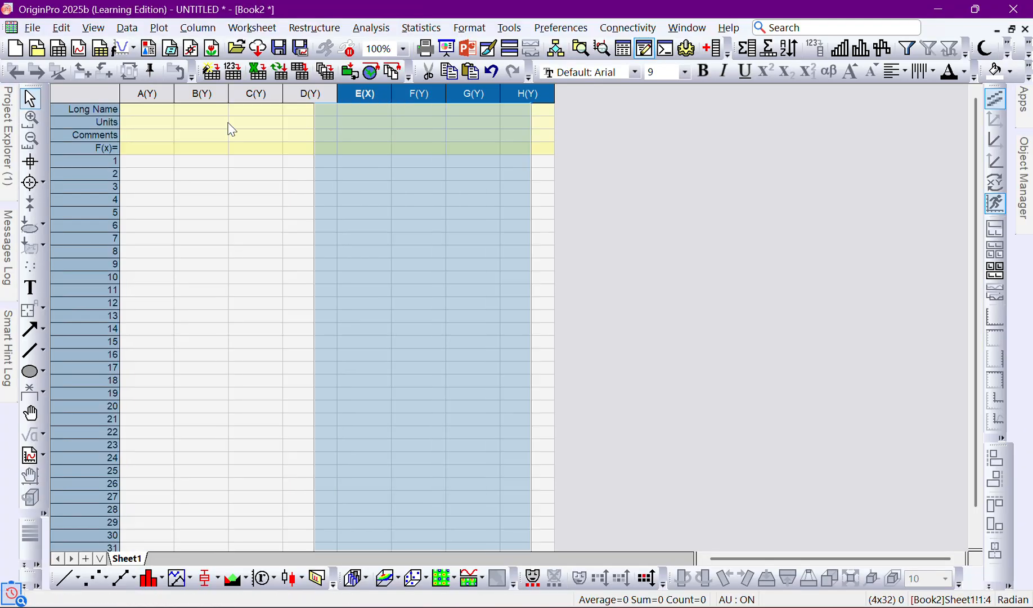
{"action": "left_click", "coordinate": [495, 166]}
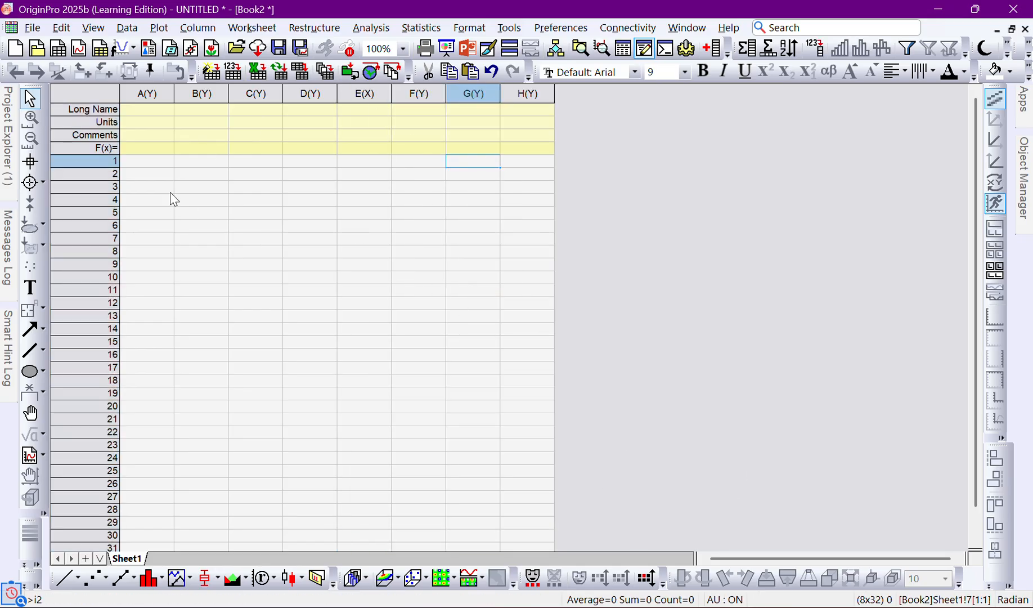
Enter the long names GGA for column A, Hybrid for column C and LDA for column E.
{"action": "double_click", "coordinate": [138, 110]}
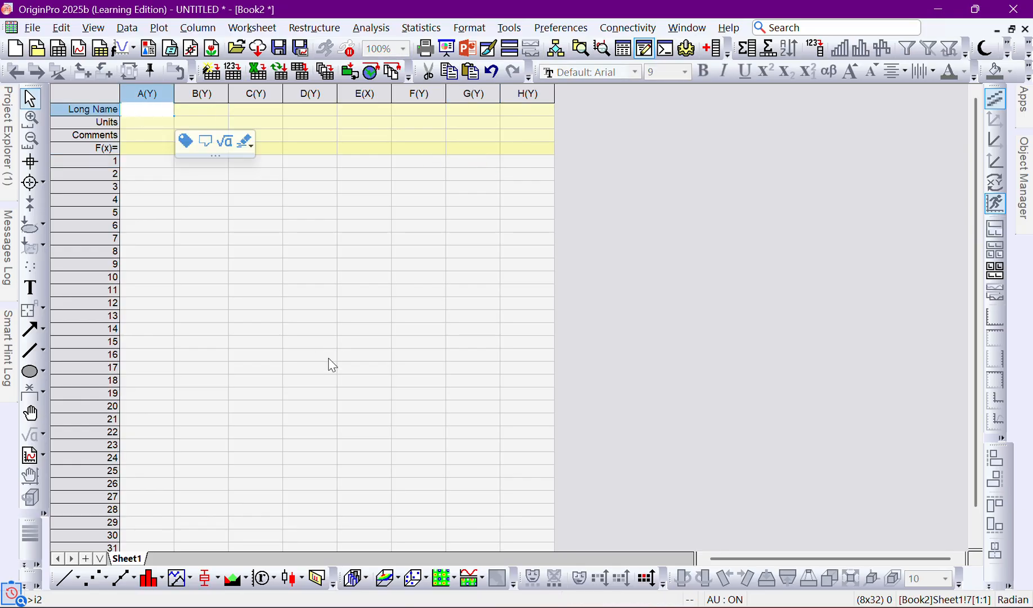
{"action": "type", "text": "GGA"}
{"action": "key", "text": "Tab"}
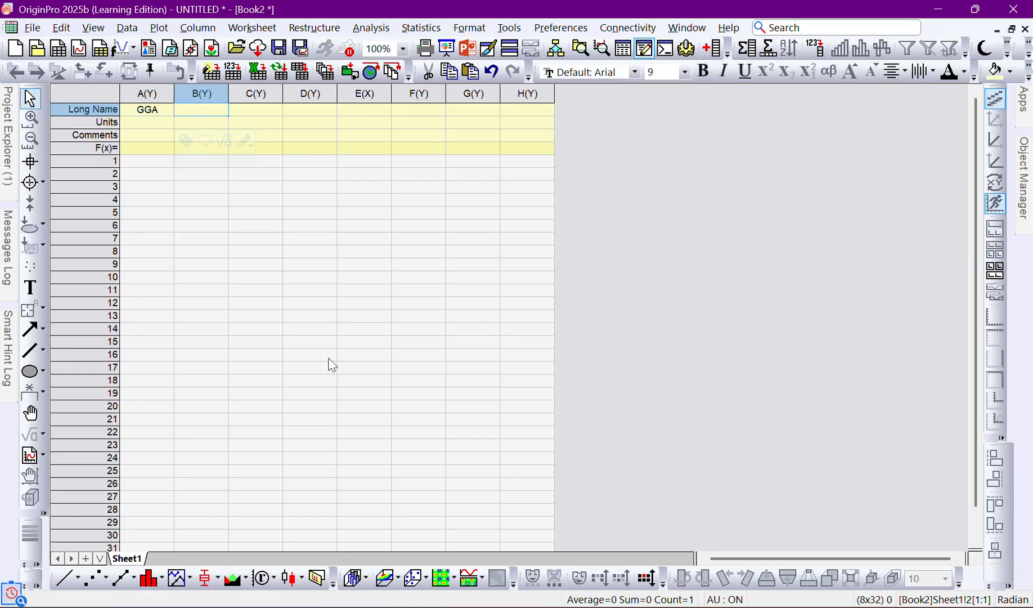
{"action": "key", "text": "Tab"}
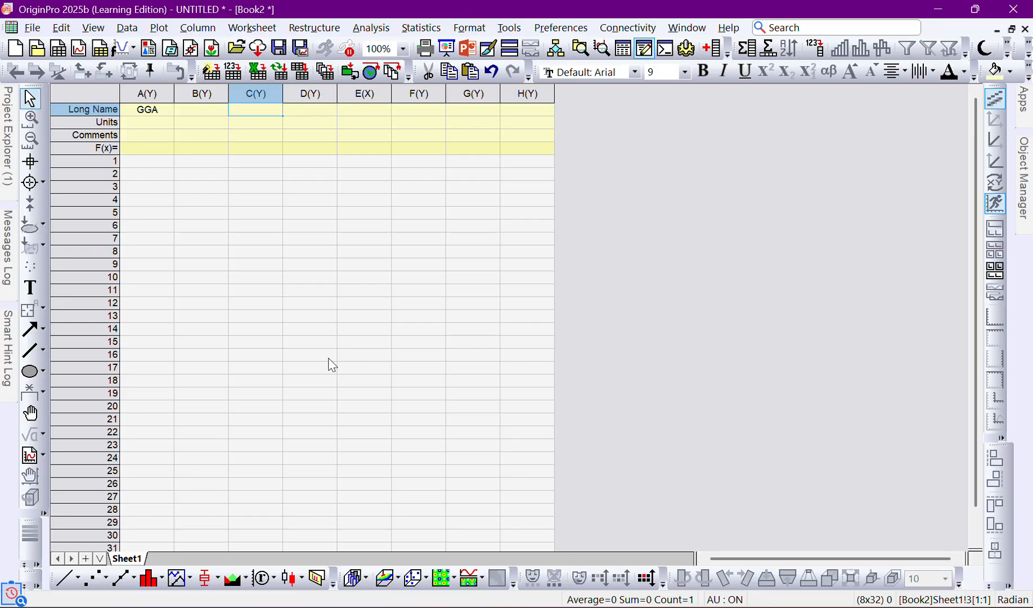
{"action": "type", "text": "H"}
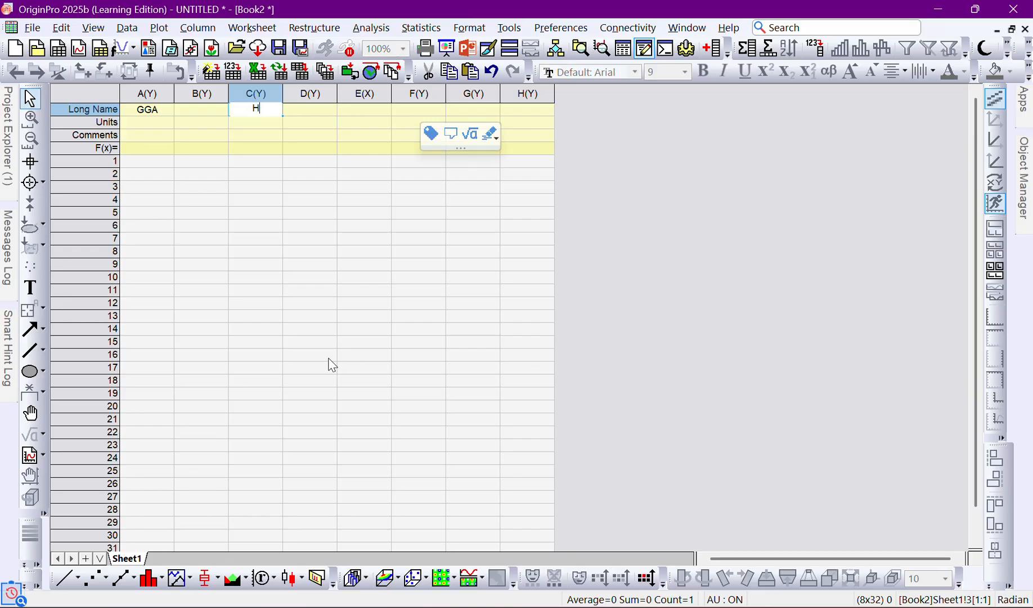
{"action": "type", "text": "ybrid"}
{"action": "key", "text": "Tab"}
{"action": "key", "text": "Tab"}
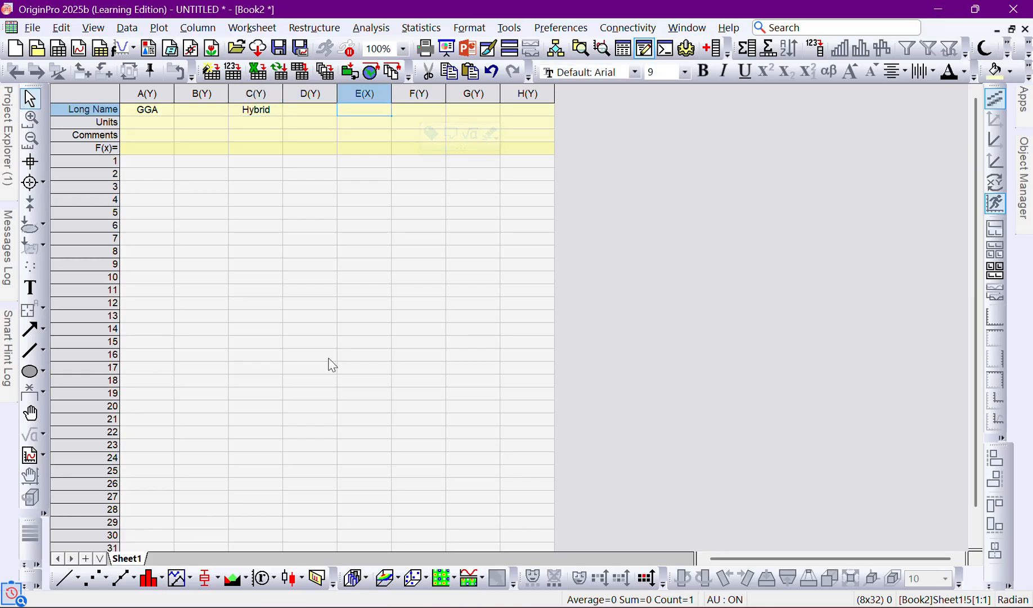
{"action": "type", "text": "LDA"}
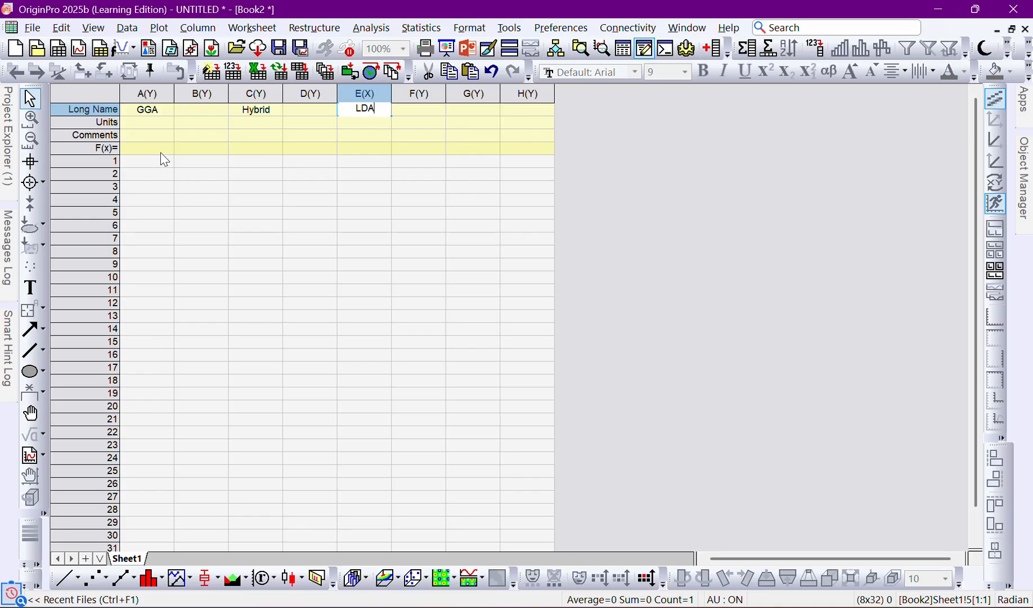
{"action": "left_click", "coordinate": [143, 113]}
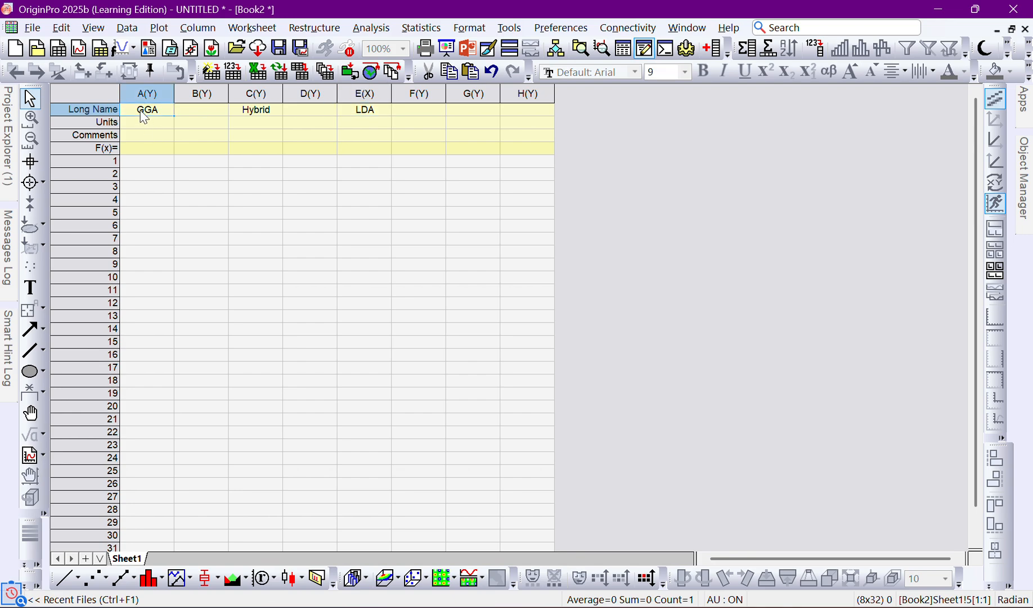
Fill in the long names of the paired columns: GGA for B, Hybrid for D and LDA for F.
{"action": "left_click", "coordinate": [186, 113]}
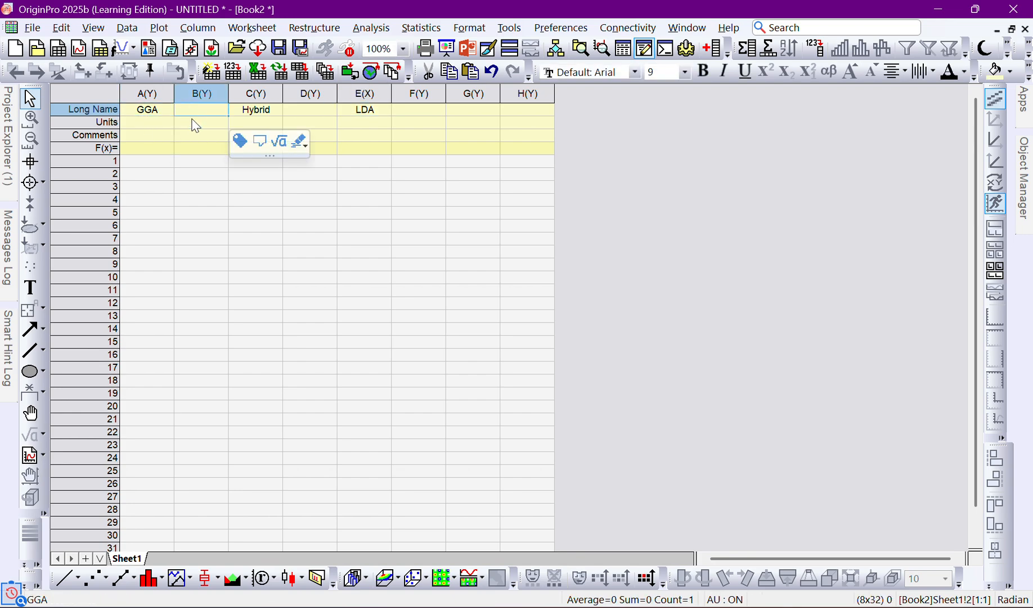
{"action": "type", "text": "GGA"}
{"action": "left_click", "coordinate": [255, 111]}
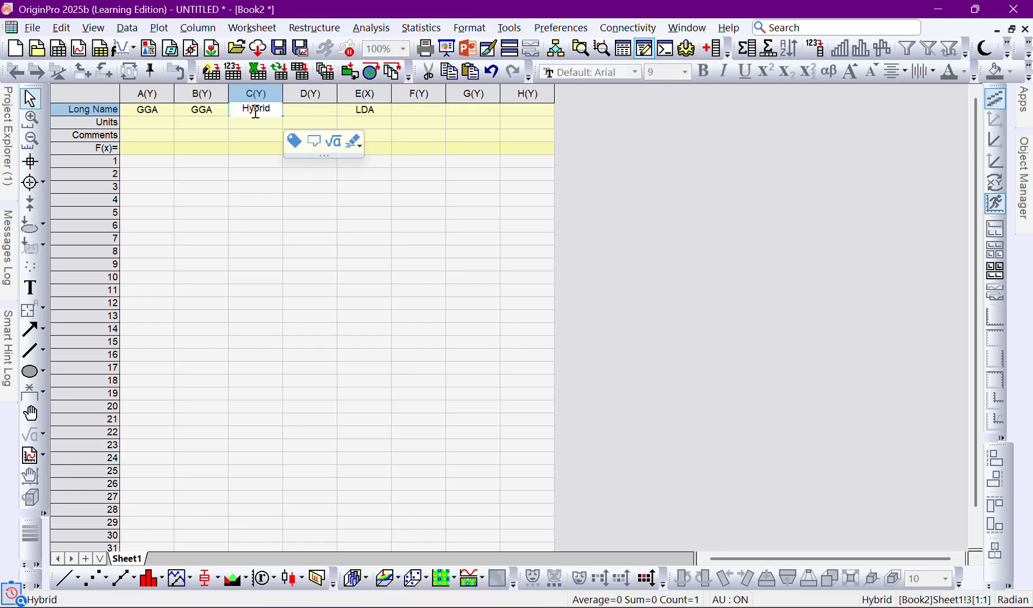
{"action": "left_click", "coordinate": [300, 105]}
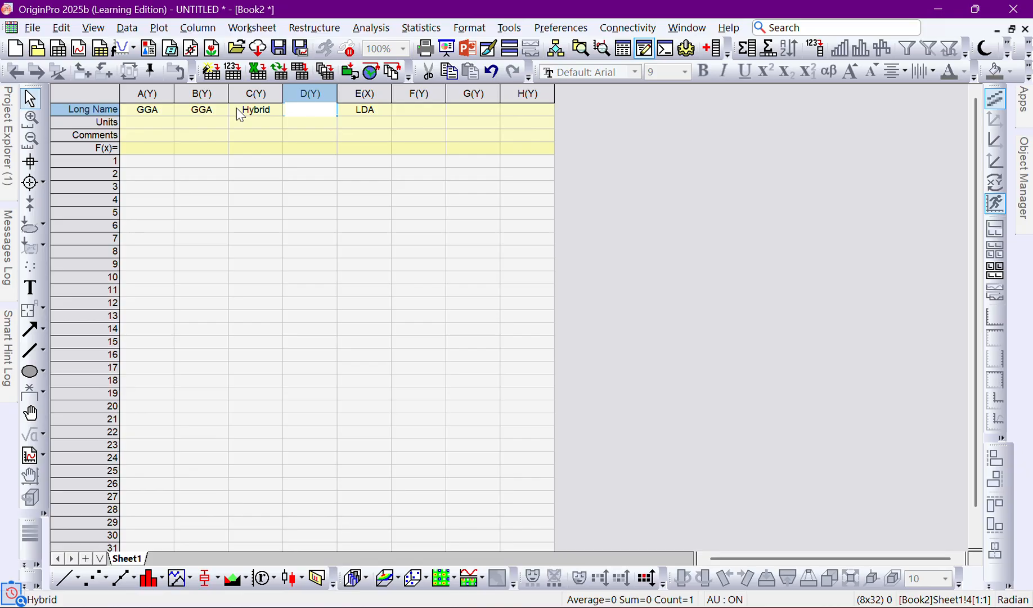
{"action": "key", "text": "Right"}
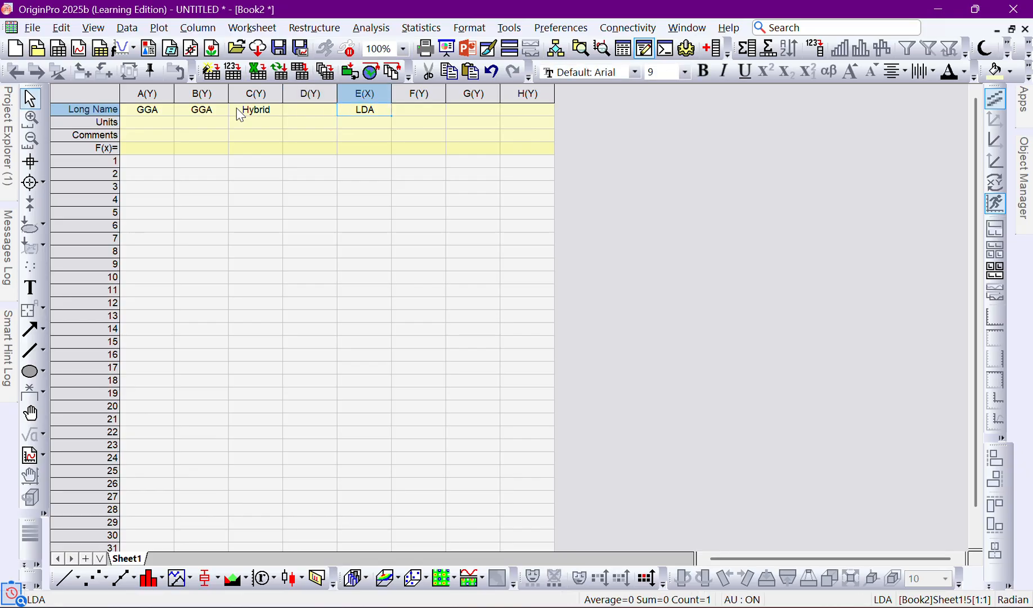
{"action": "key", "text": "Right"}
{"action": "type", "text": "LDA"}
{"action": "key", "text": "Left"}
{"action": "key", "text": "Left"}
{"action": "key", "text": "Left"}
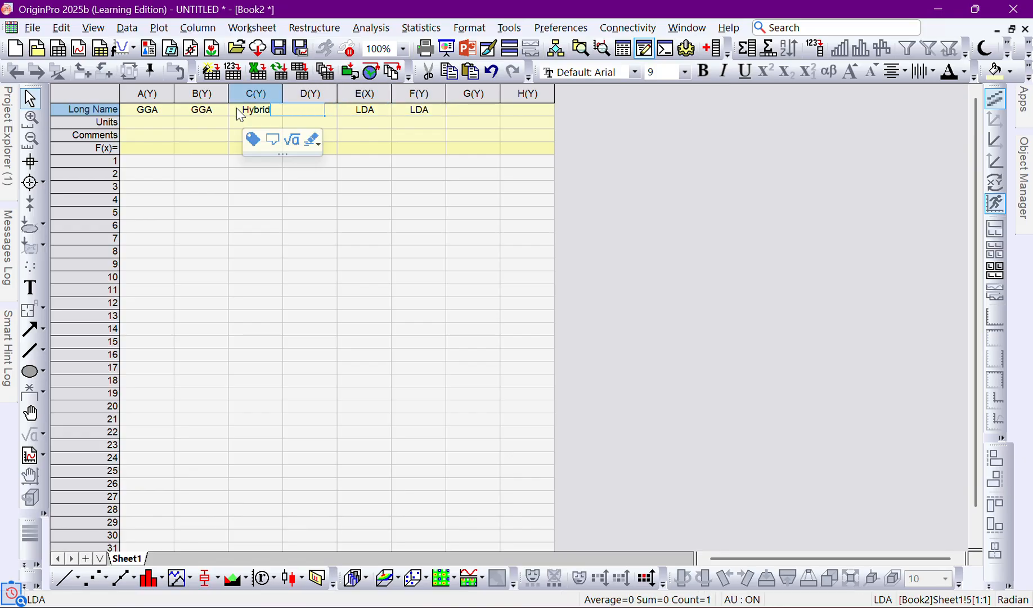
{"action": "key", "text": "Right"}
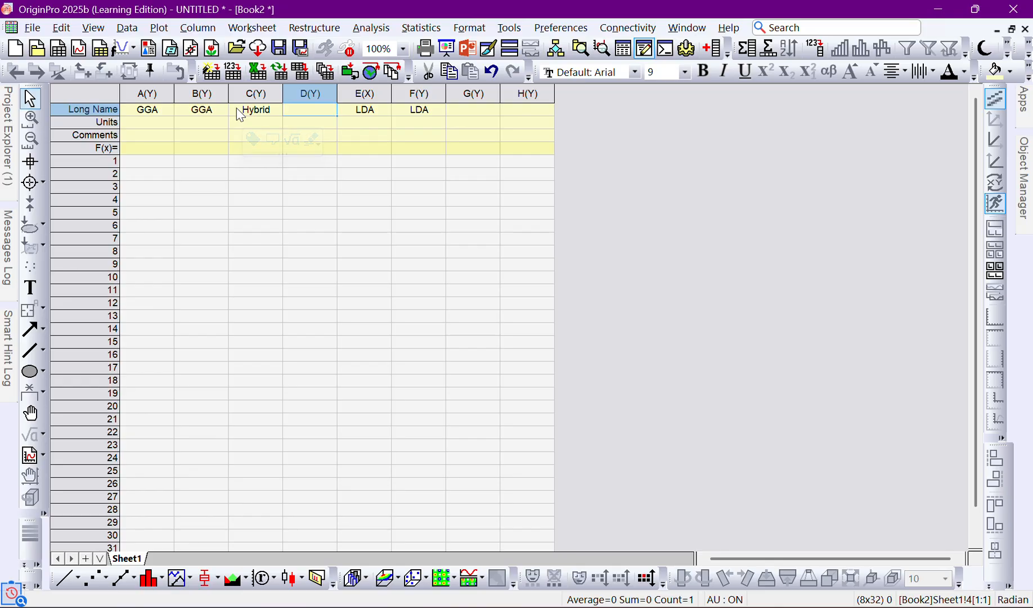
{"action": "key", "text": "Left"}
{"action": "key", "text": "Right"}
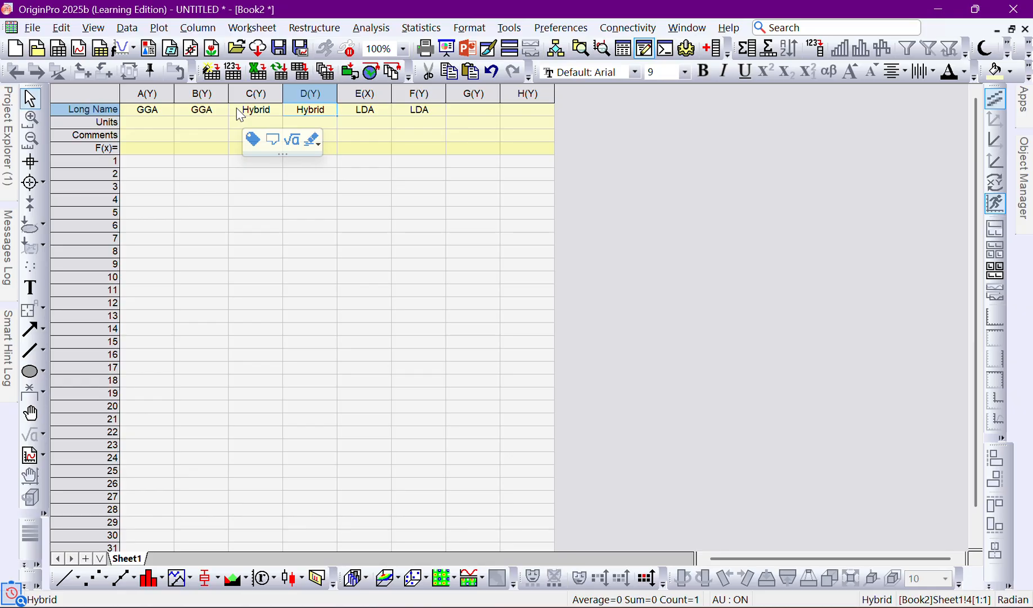
{"action": "left_click", "coordinate": [397, 203]}
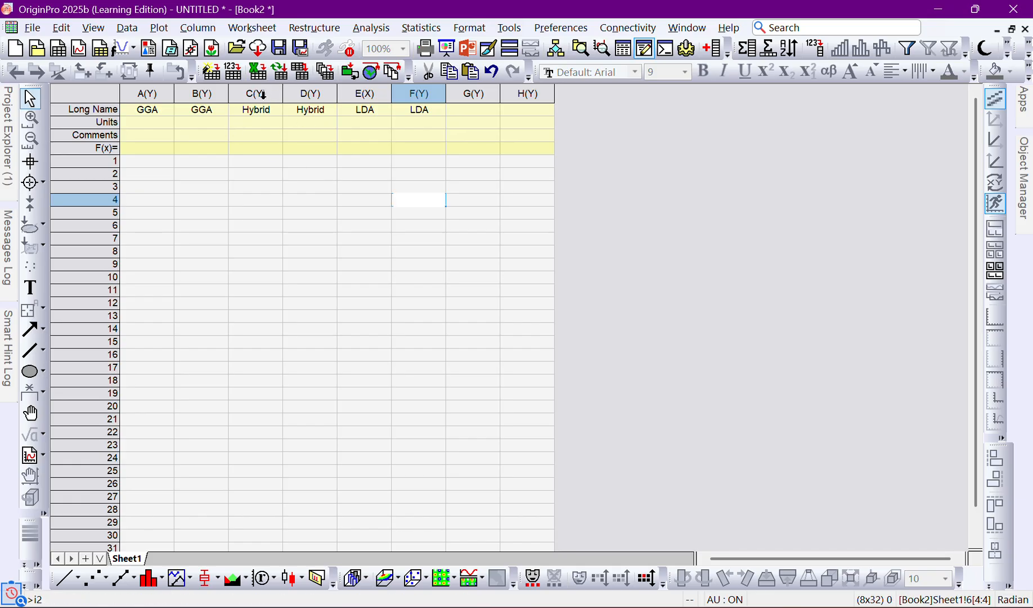
Set columns C and G as X columns.
{"action": "left_click", "coordinate": [262, 94]}
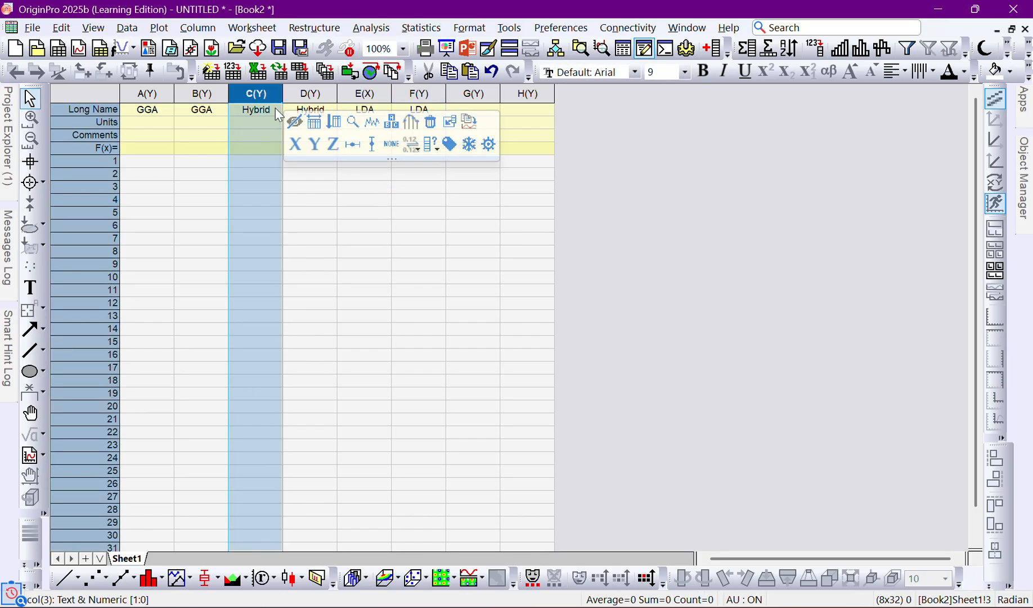
{"action": "left_click", "coordinate": [295, 144]}
{"action": "left_click", "coordinate": [344, 238]}
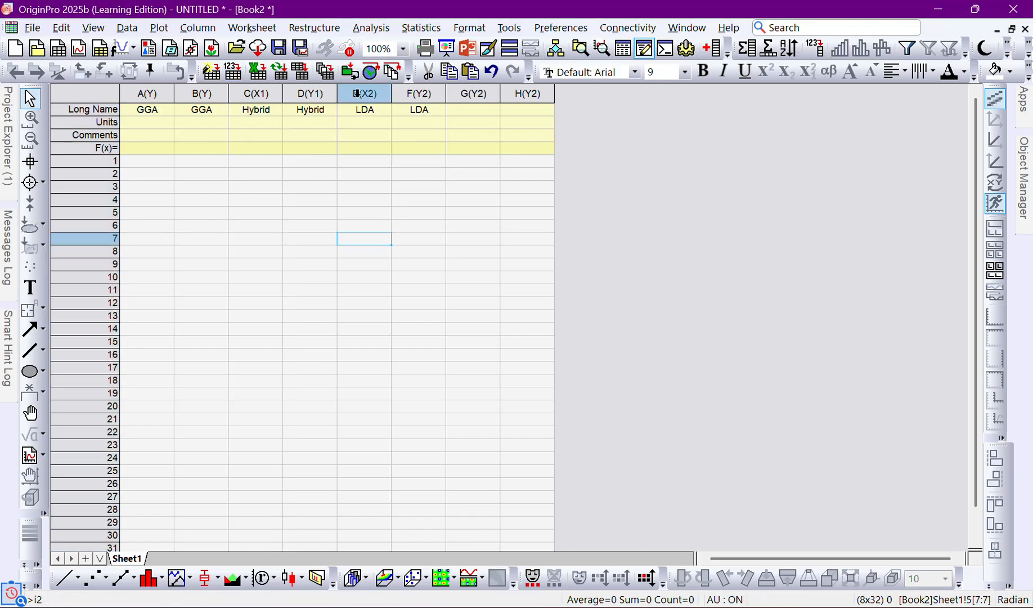
{"action": "left_click", "coordinate": [481, 100]}
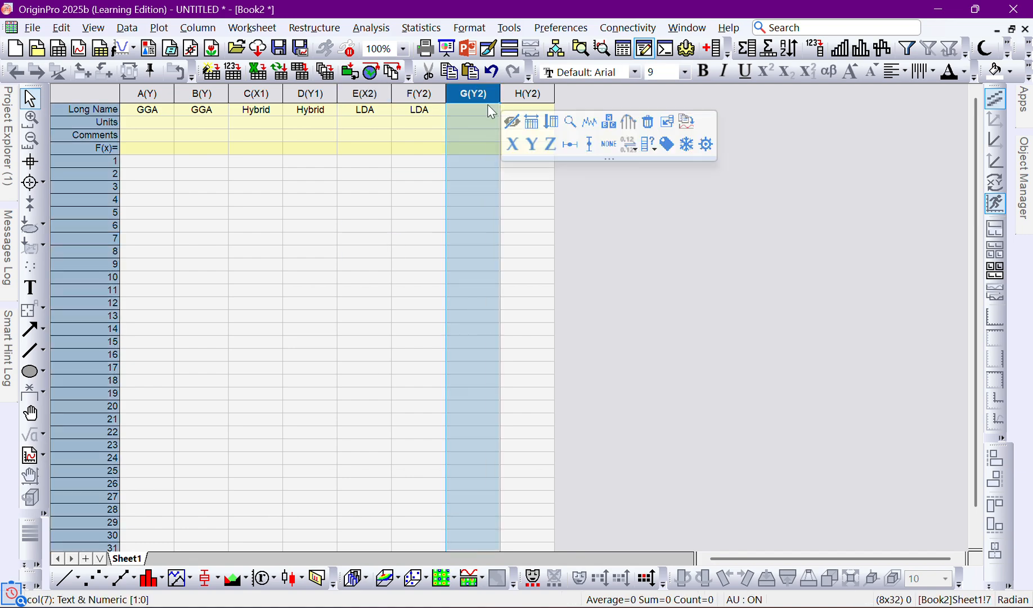
{"action": "left_click", "coordinate": [512, 144]}
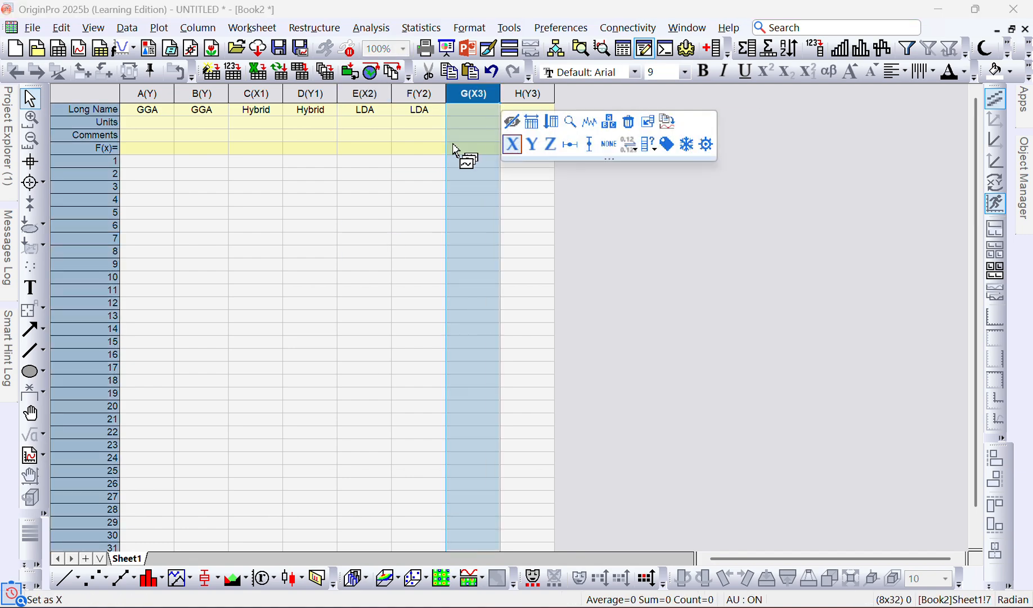
{"action": "left_click", "coordinate": [361, 93]}
{"action": "left_click", "coordinate": [158, 94]}
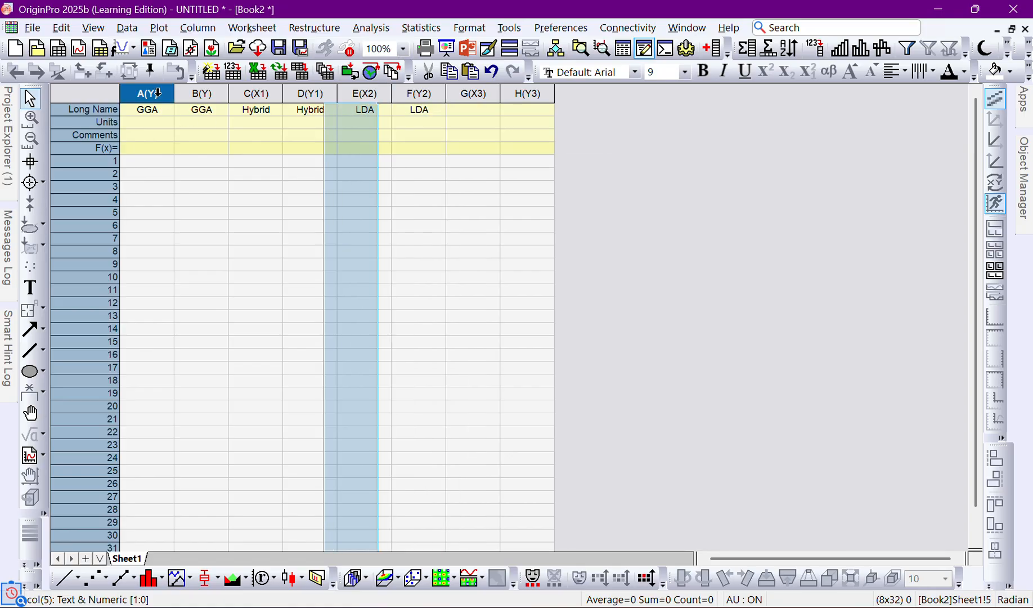
{"action": "left_click", "coordinate": [200, 141]}
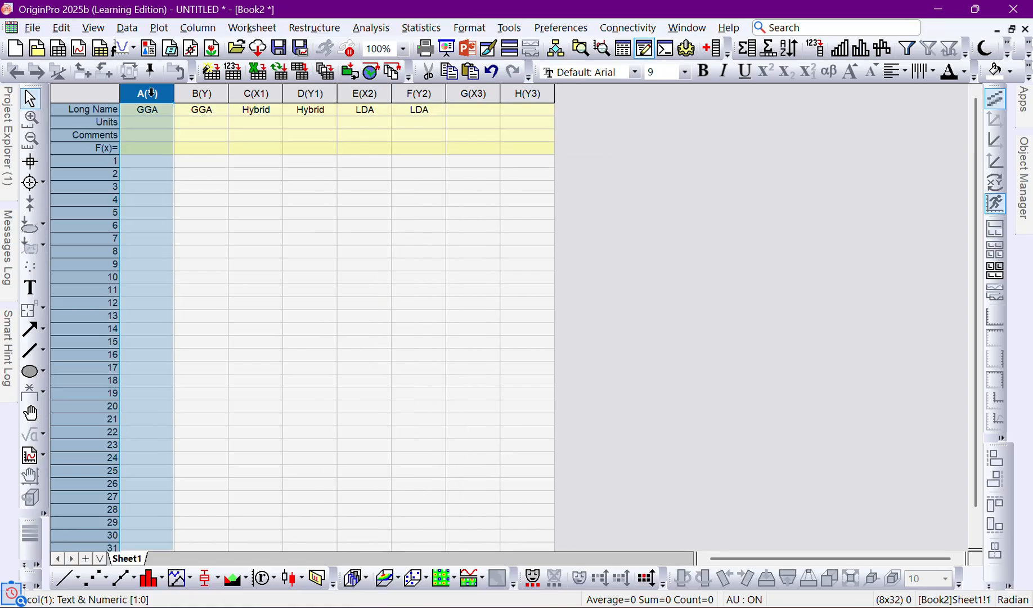
{"action": "left_click", "coordinate": [192, 172]}
{"action": "double_click", "coordinate": [156, 95]}
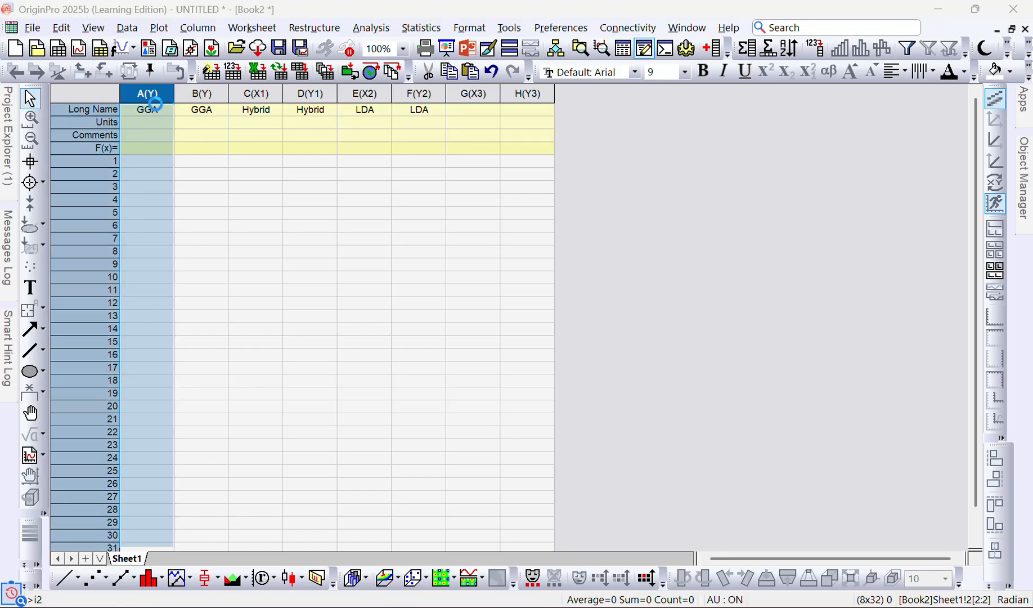
{"action": "left_click", "coordinate": [632, 61]}
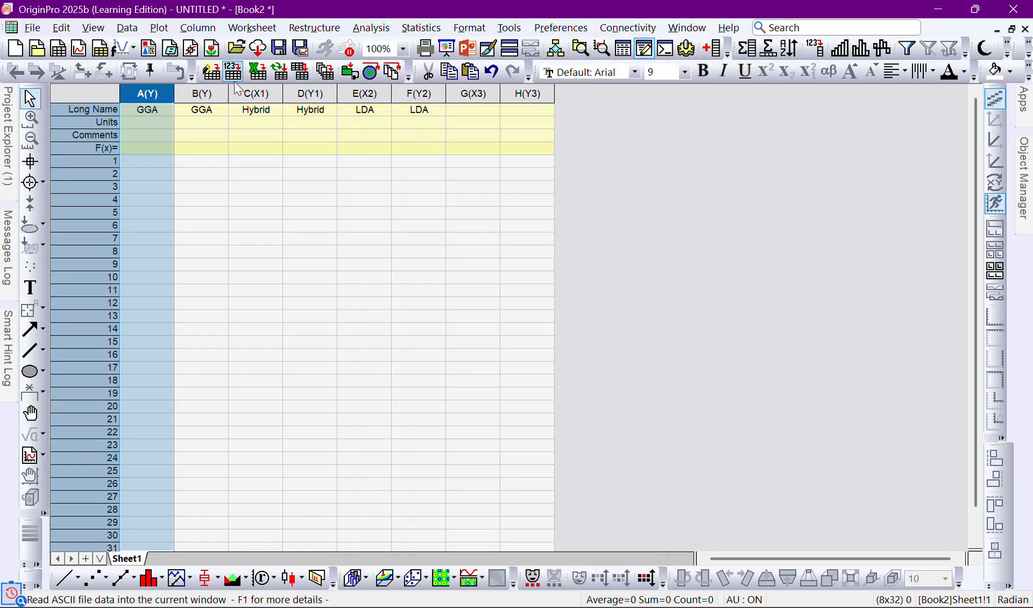
{"action": "double_click", "coordinate": [155, 93]}
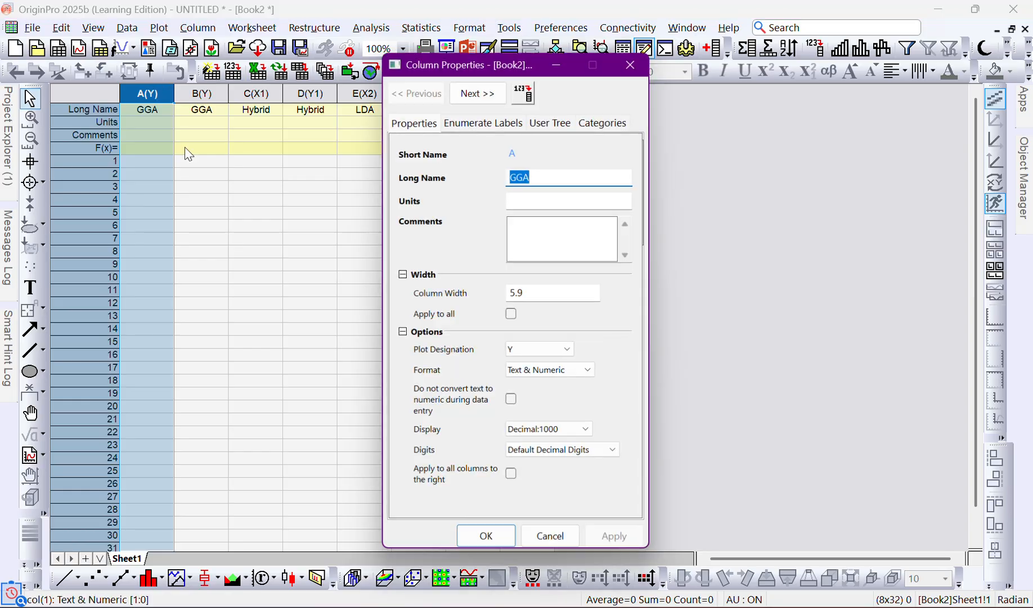
{"action": "left_click", "coordinate": [634, 60]}
{"action": "left_click", "coordinate": [219, 162]}
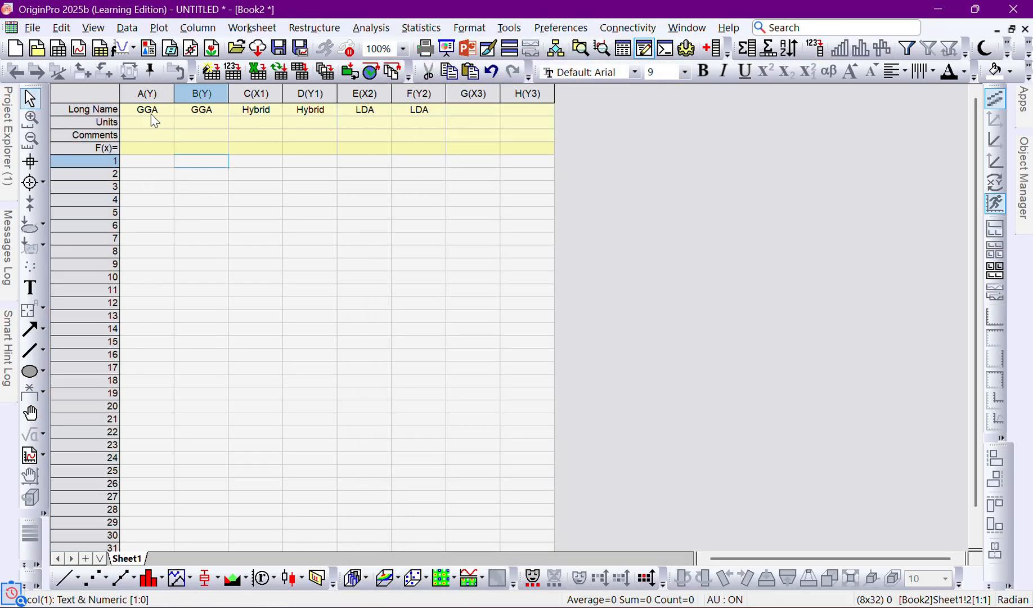
Set column A as an X column and close its Column Properties dialog without editing anything there.
{"action": "double_click", "coordinate": [140, 95]}
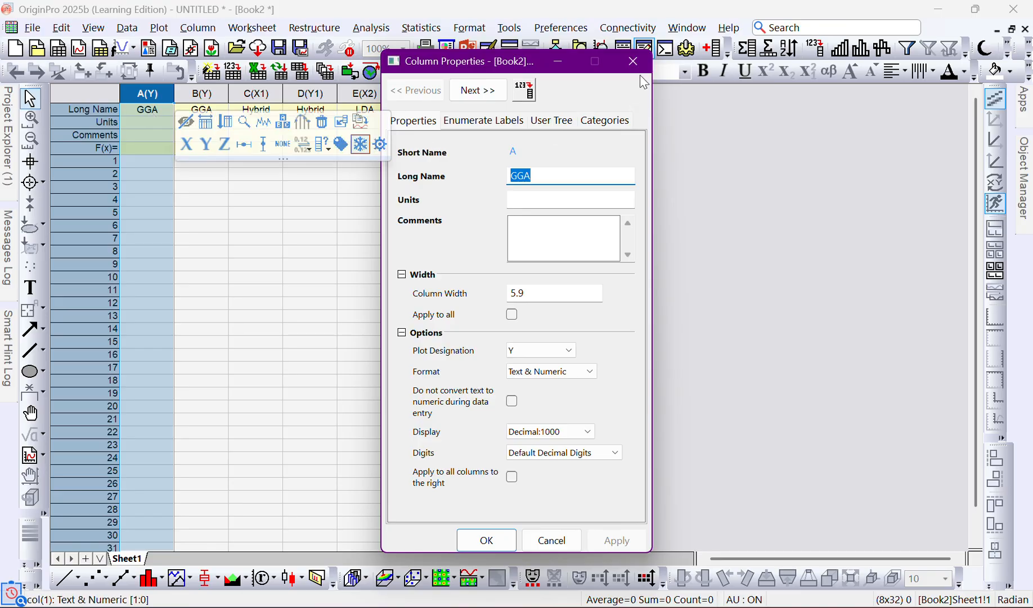
{"action": "left_click", "coordinate": [186, 143]}
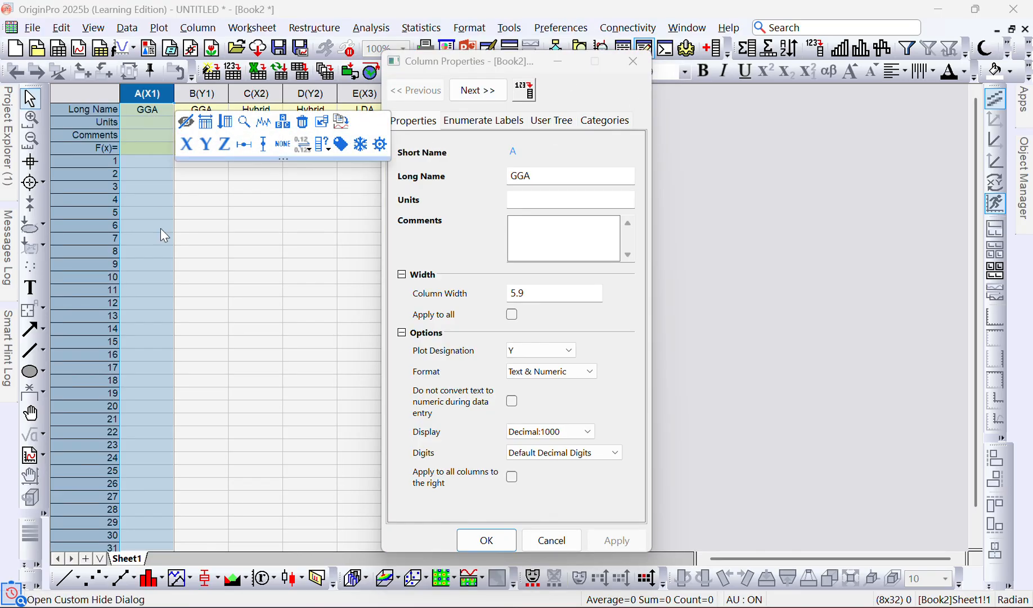
{"action": "left_click", "coordinate": [214, 225]}
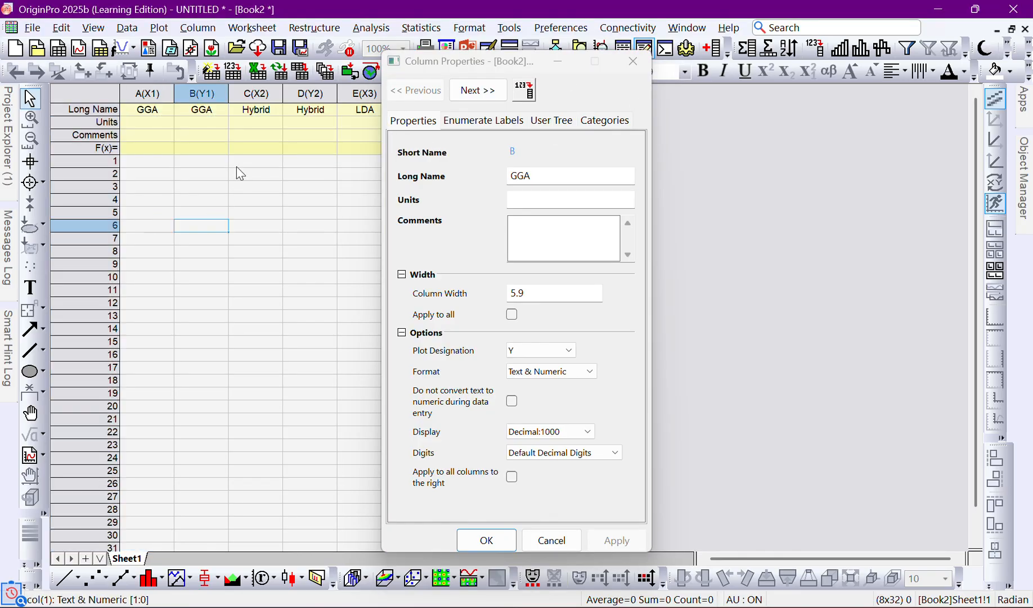
{"action": "left_click", "coordinate": [617, 57]}
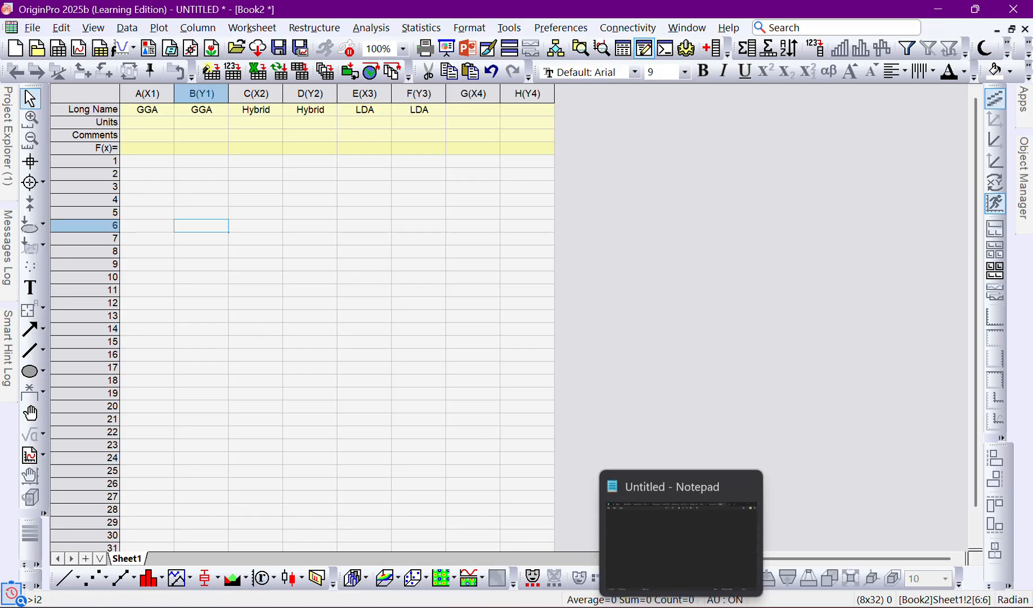
Switch to the GGA 0 workbook in Excel, copy its columns A and B, and minimise the window.
{"action": "left_click", "coordinate": [552, 537]}
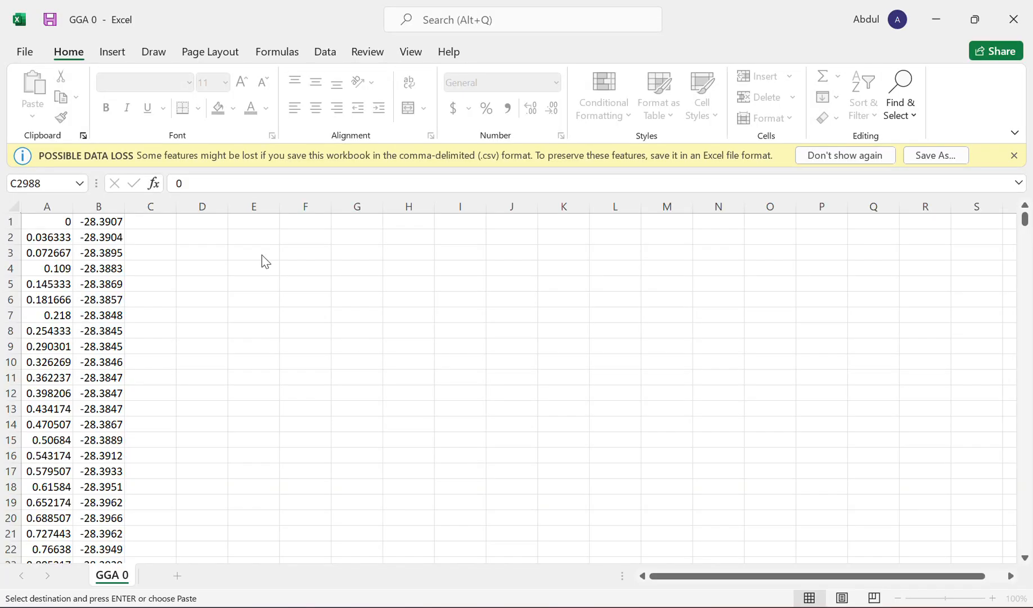
{"action": "left_click", "coordinate": [52, 206]}
{"action": "left_click", "coordinate": [89, 204], "text": "shift"}
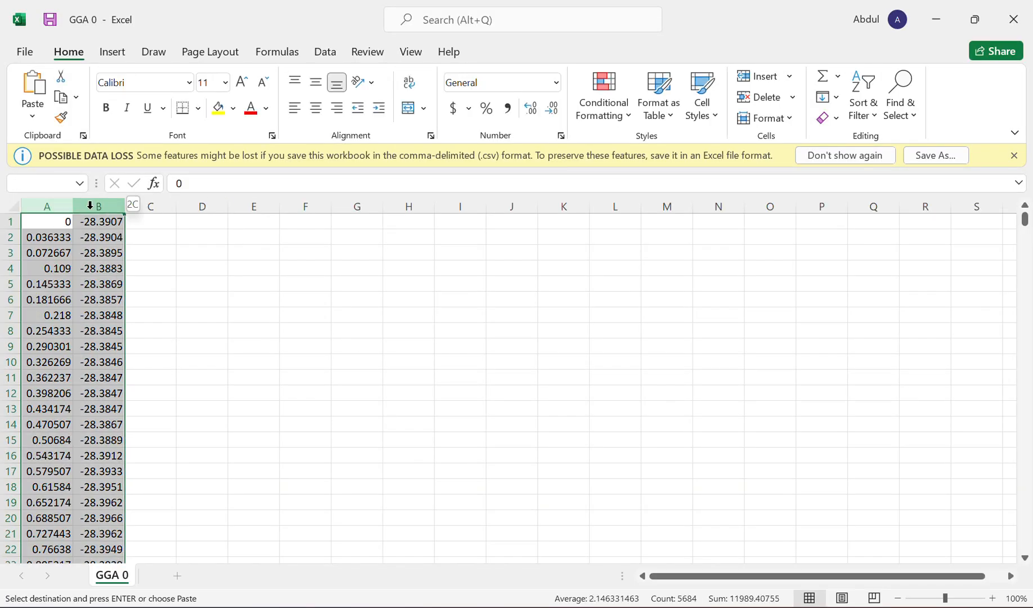
{"action": "left_click", "coordinate": [936, 19]}
Try to paste the copied GGA band data into Book2 from row 1 of column A.
{"action": "double_click", "coordinate": [129, 164]}
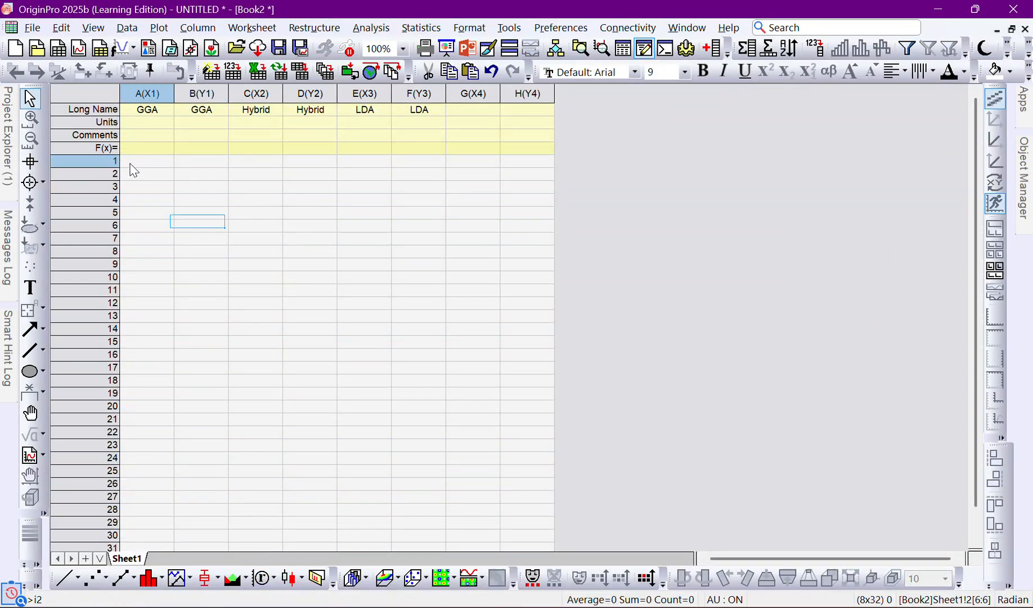
{"action": "key", "text": "ctrl+v"}
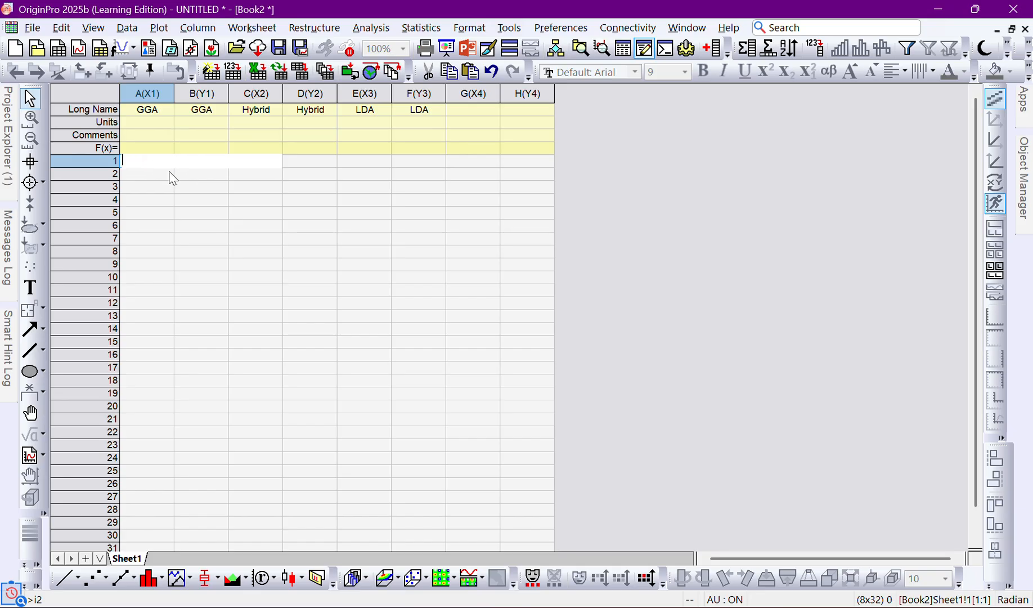
{"action": "left_click", "coordinate": [208, 276]}
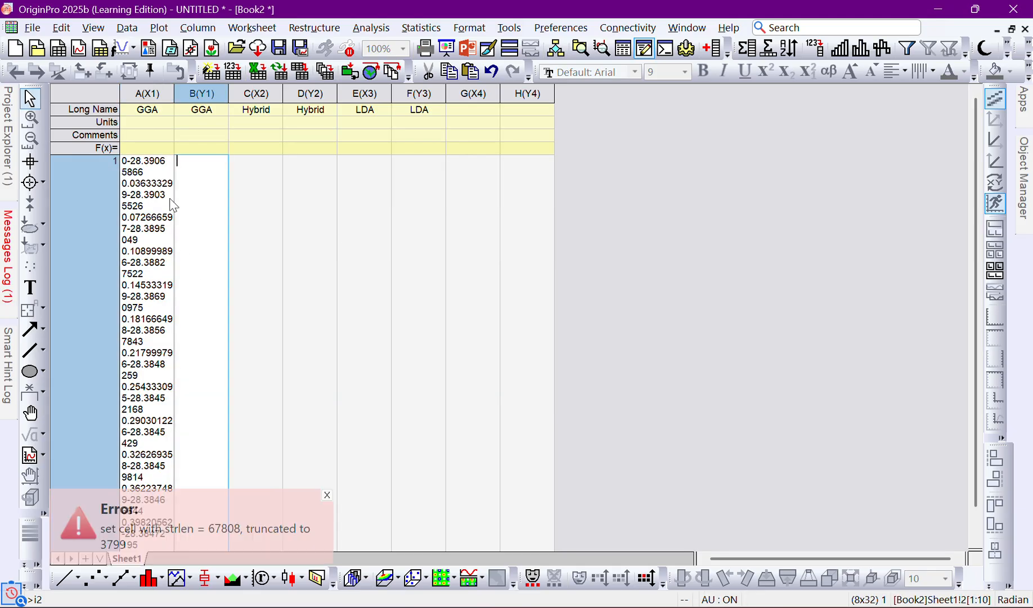
{"action": "left_click", "coordinate": [297, 231]}
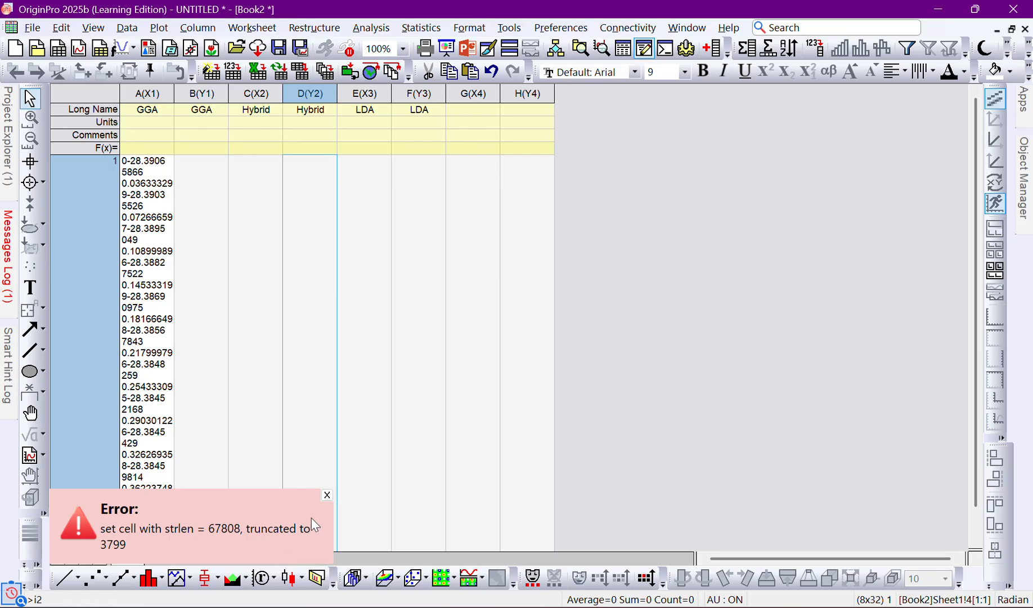
Dismiss the error notification and clear the wrongly pasted contents of row 1 in column A of Book2.
{"action": "left_click", "coordinate": [328, 495]}
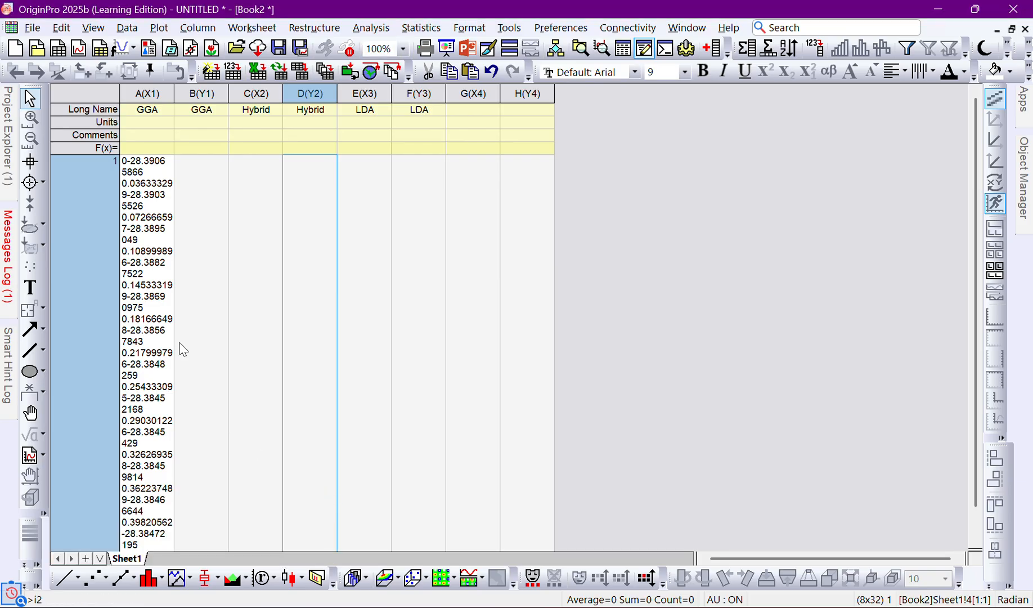
{"action": "left_click", "coordinate": [147, 186]}
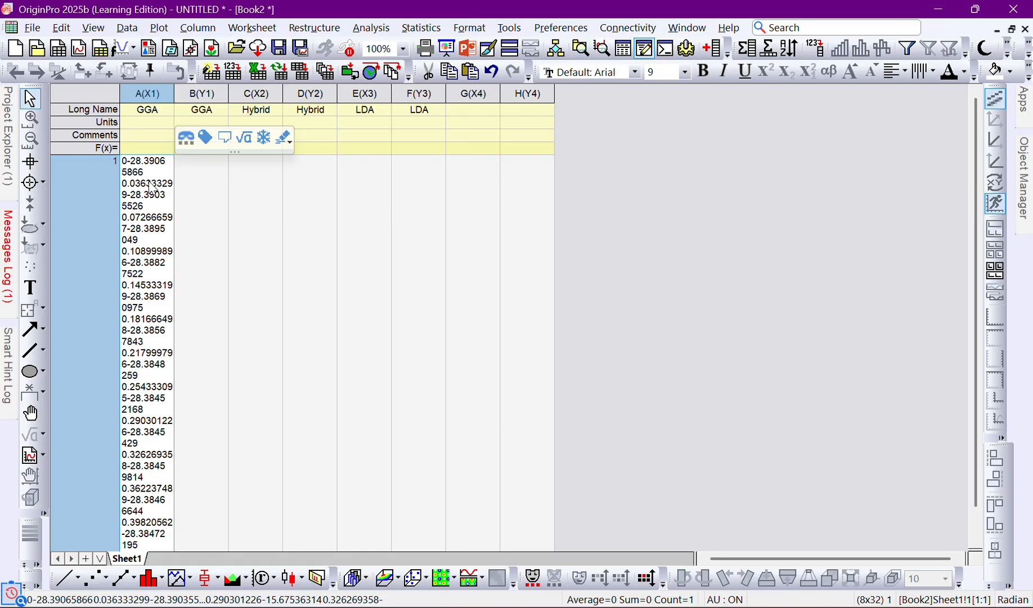
{"action": "key", "text": "Delete"}
{"action": "scroll", "coordinate": [439, 474], "scroll_direction": "down", "scroll_amount": 1}
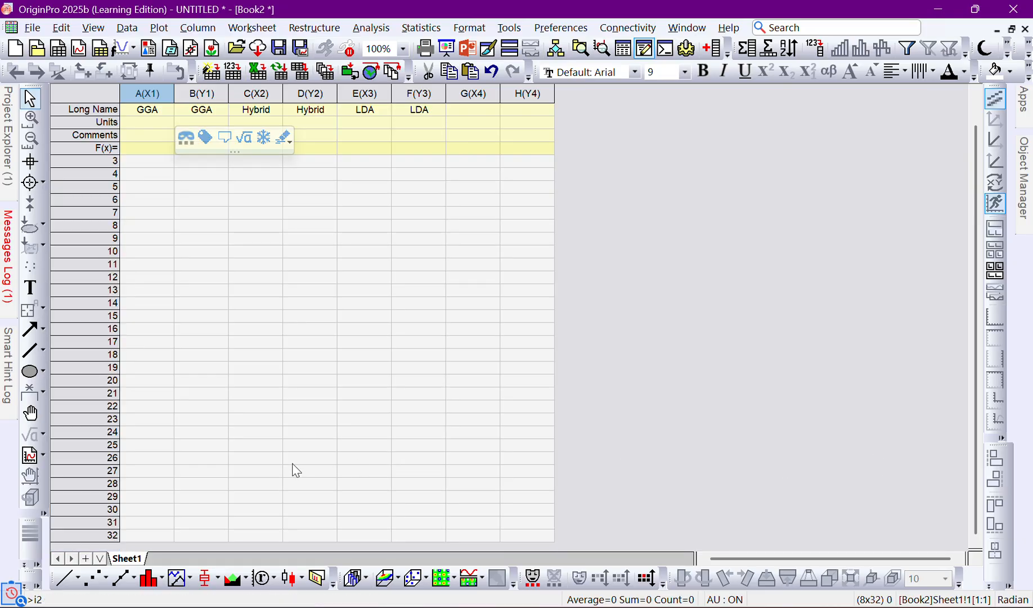
{"action": "scroll", "coordinate": [375, 425], "scroll_direction": "up", "scroll_amount": 1}
{"action": "scroll", "coordinate": [376, 426], "scroll_direction": "down", "scroll_amount": 1}
{"action": "scroll", "coordinate": [405, 453], "scroll_direction": "up", "scroll_amount": 1}
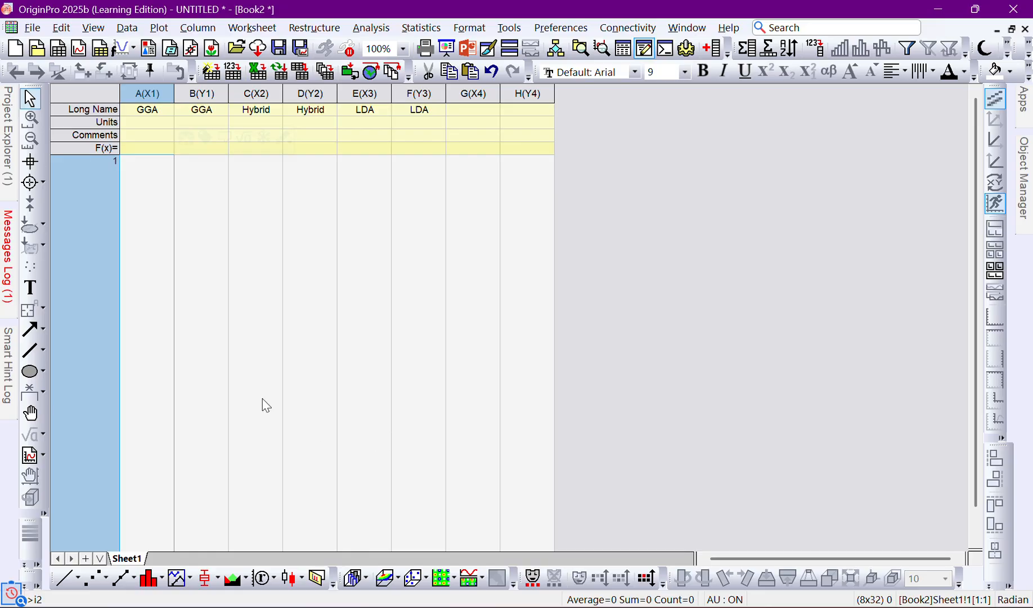
Delete the oversized row 1 from the Book2 worksheet, leaving the worksheet properties unedited.
{"action": "right_click", "coordinate": [142, 314]}
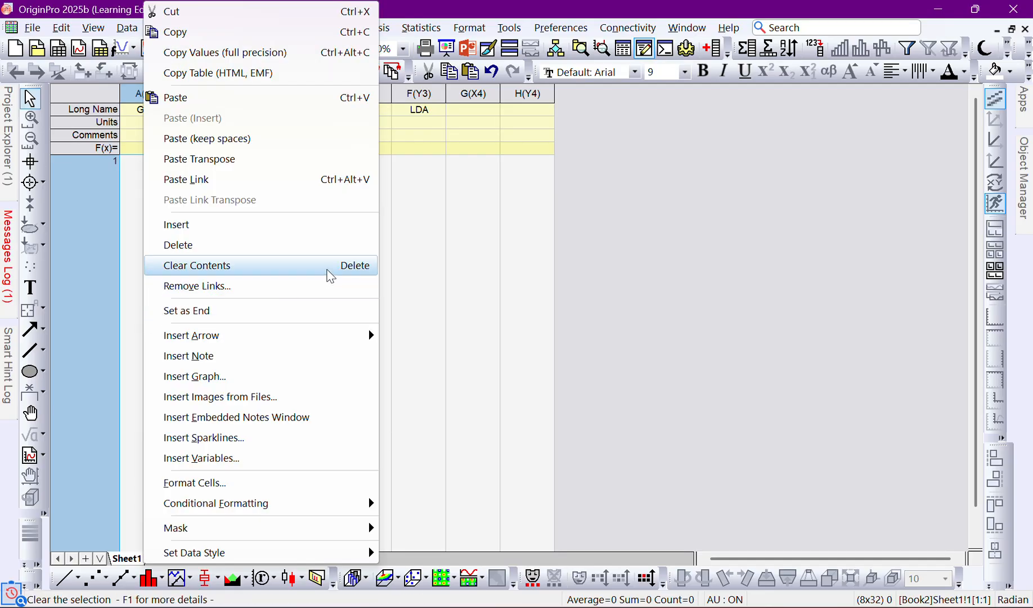
{"action": "left_click", "coordinate": [270, 252]}
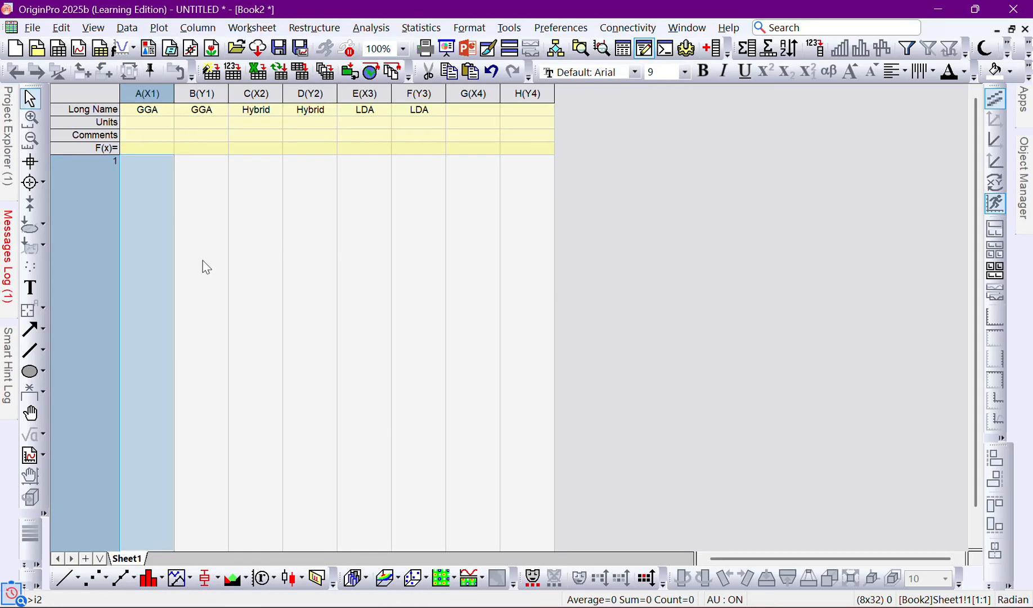
{"action": "right_click", "coordinate": [130, 260]}
{"action": "left_click", "coordinate": [99, 260]}
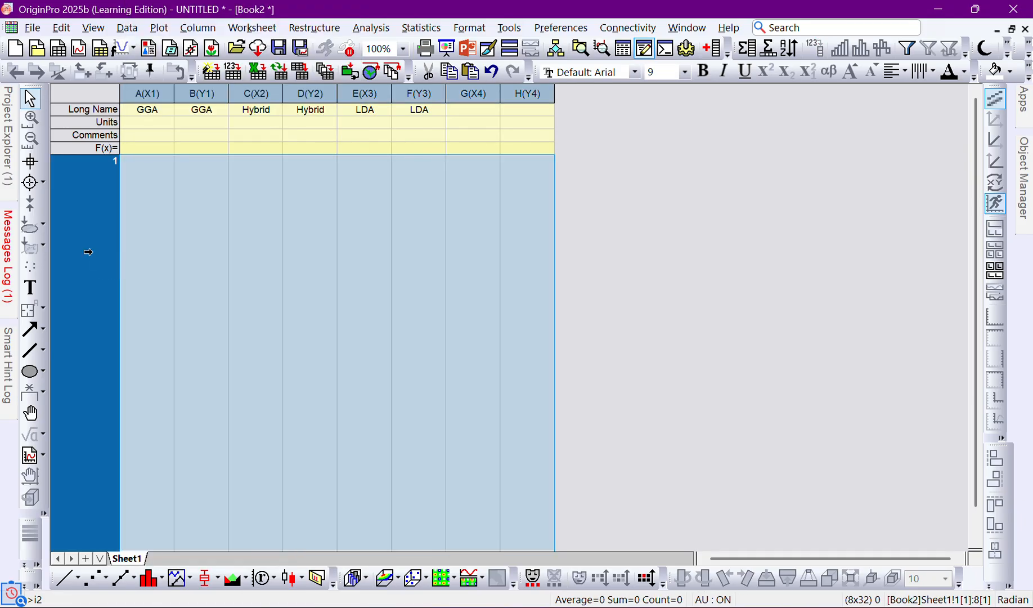
{"action": "right_click", "coordinate": [88, 252]}
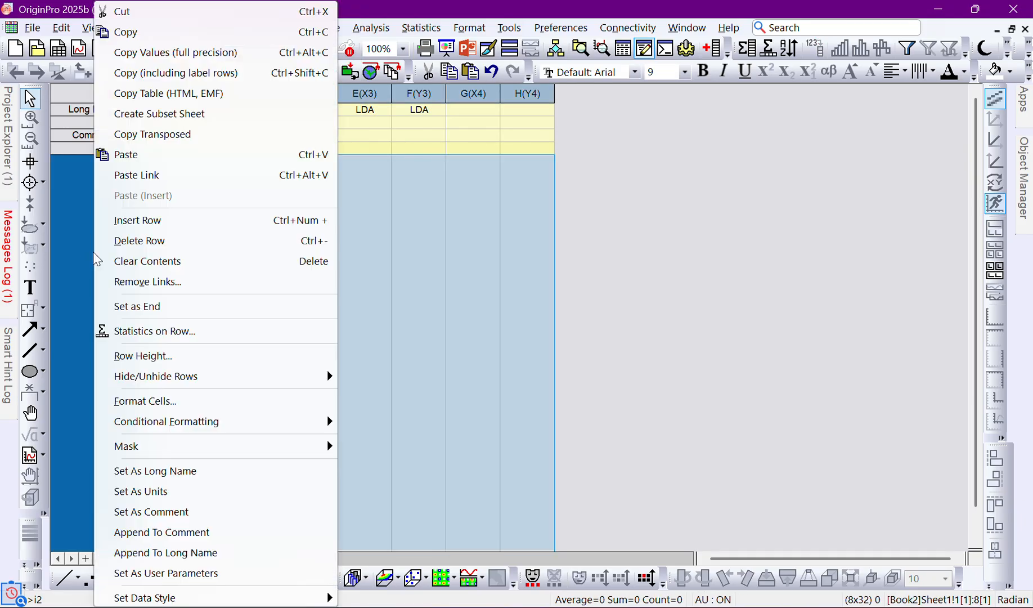
{"action": "left_click", "coordinate": [138, 241]}
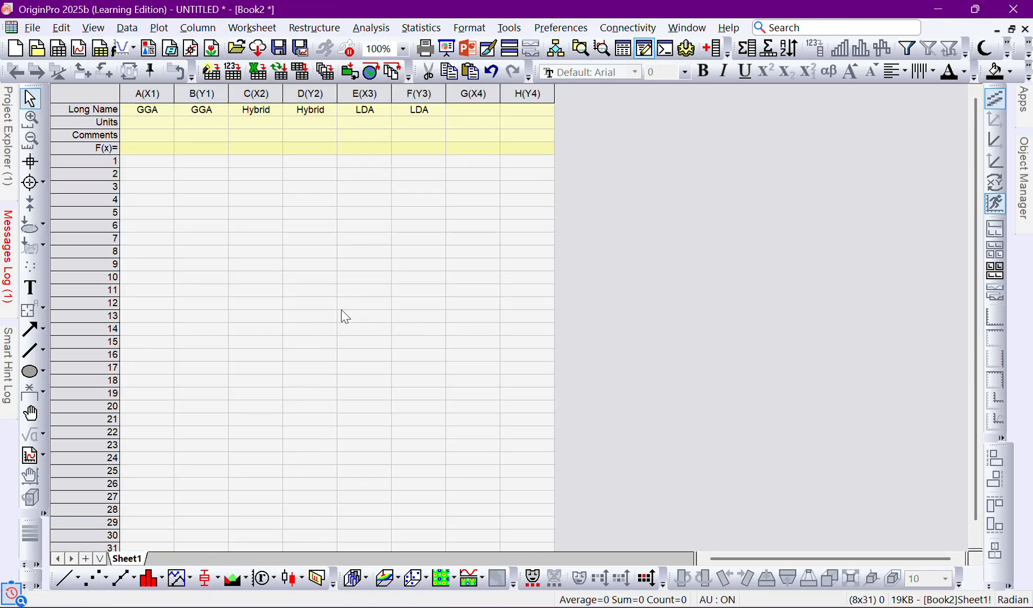
{"action": "key", "text": "F4"}
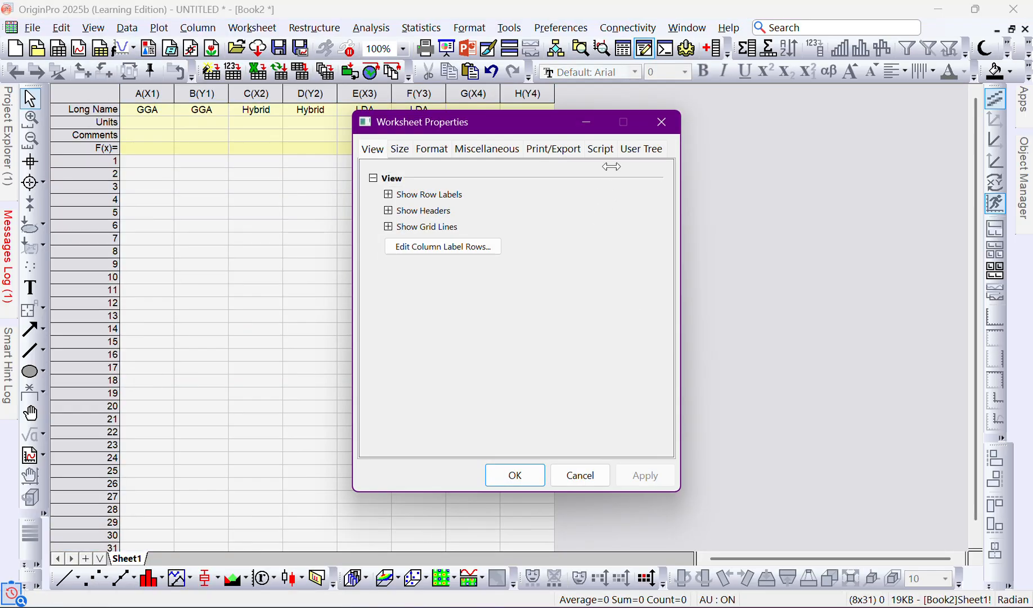
{"action": "left_click", "coordinate": [661, 121]}
Copy columns A and B of the GGA 0 workbook in Excel and paste them, keeping spaces, into Book2 from row 1 of column A.
{"action": "mouse_move", "coordinate": [636, 605]}
{"action": "left_click", "coordinate": [563, 537]}
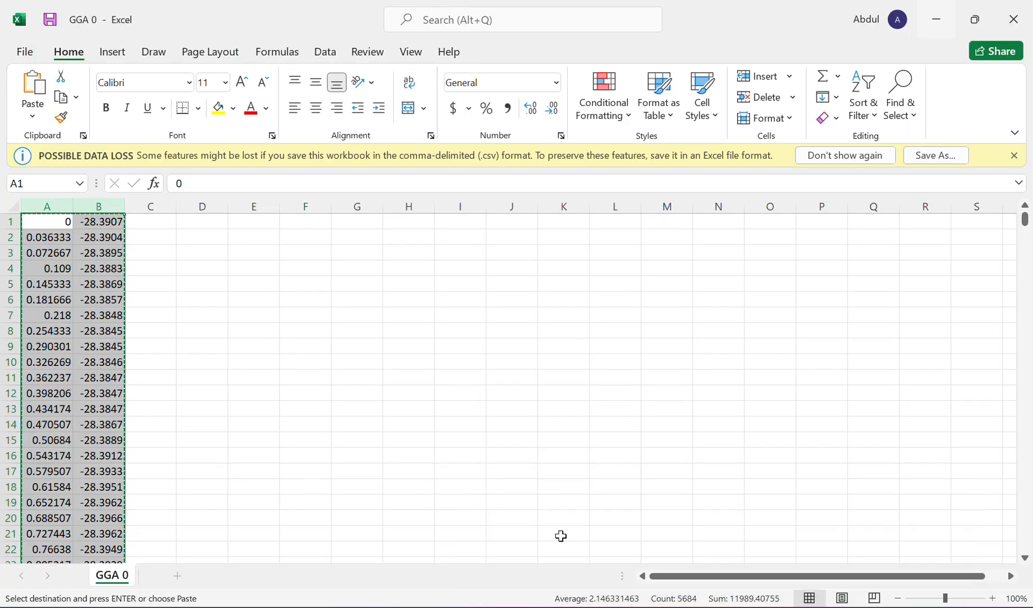
{"action": "left_click", "coordinate": [305, 445]}
{"action": "left_click_drag", "start_coordinate": [40, 197], "coordinate": [92, 207]}
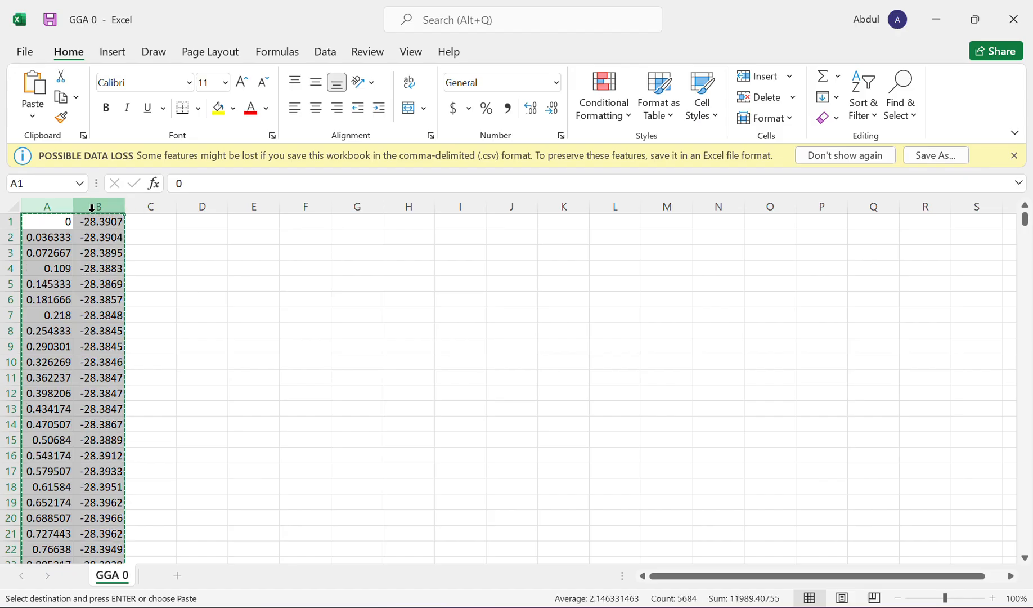
{"action": "right_click", "coordinate": [93, 208]}
{"action": "left_click", "coordinate": [132, 249]}
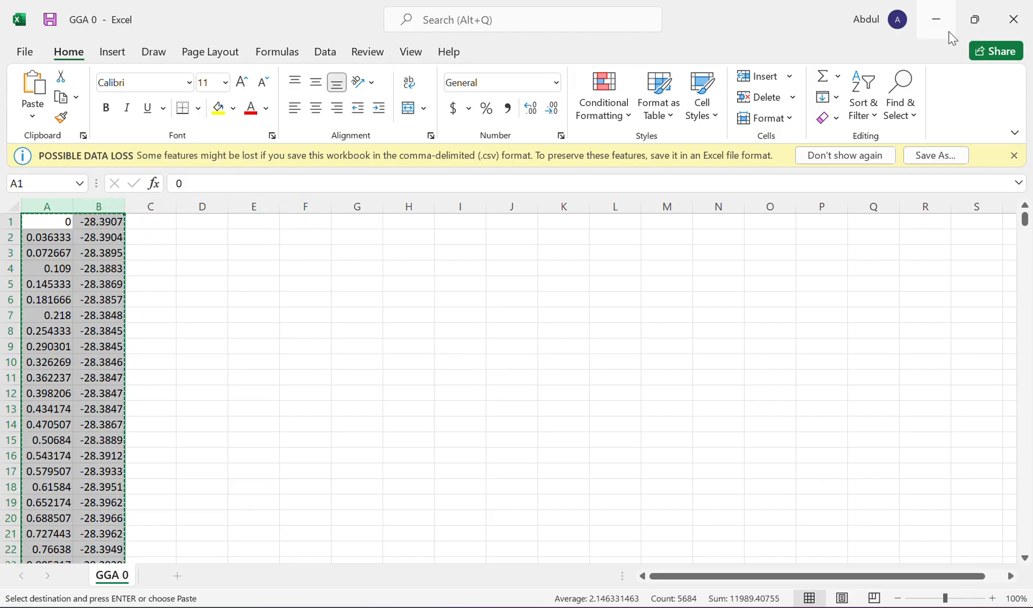
{"action": "left_click", "coordinate": [936, 19]}
{"action": "left_click", "coordinate": [140, 160]}
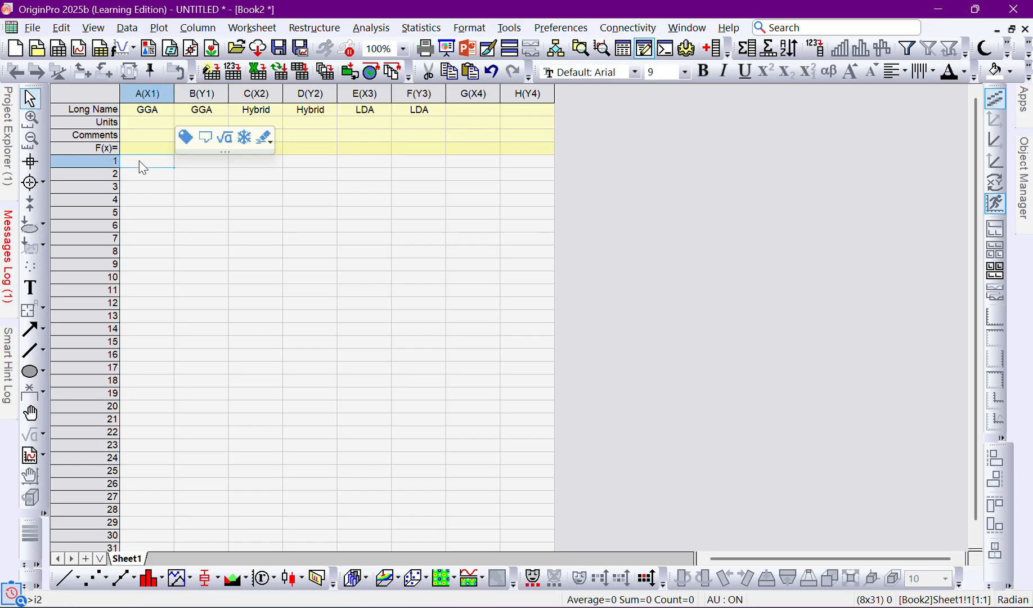
{"action": "right_click", "coordinate": [139, 160]}
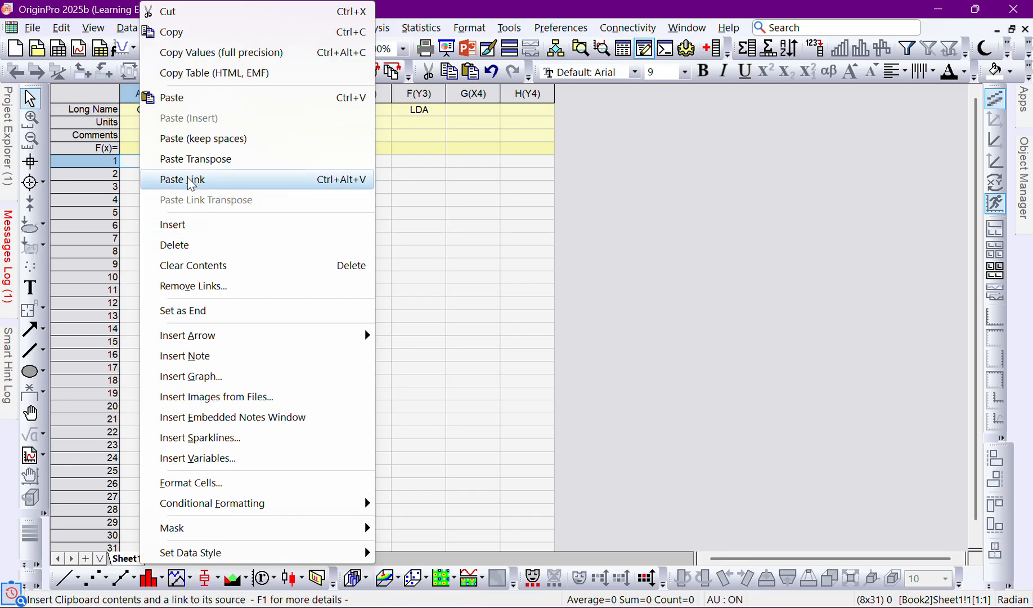
{"action": "left_click", "coordinate": [185, 139]}
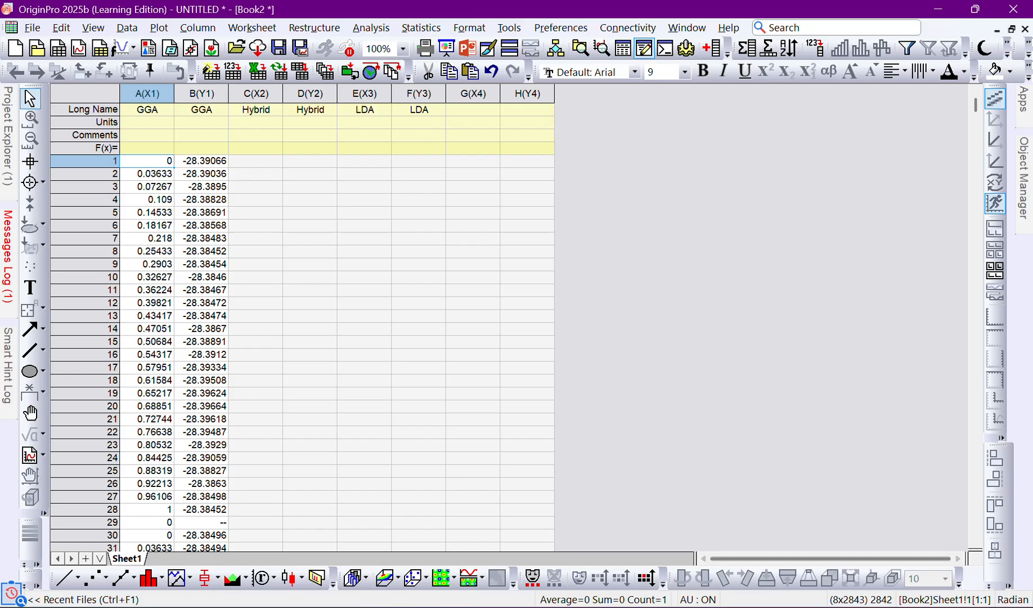
Copy columns A and B of the Hybrid 0 workbook in Excel and paste them into Book2 from row 1 of column C.
{"action": "mouse_move", "coordinate": [717, 603]}
{"action": "left_click", "coordinate": [681, 492]}
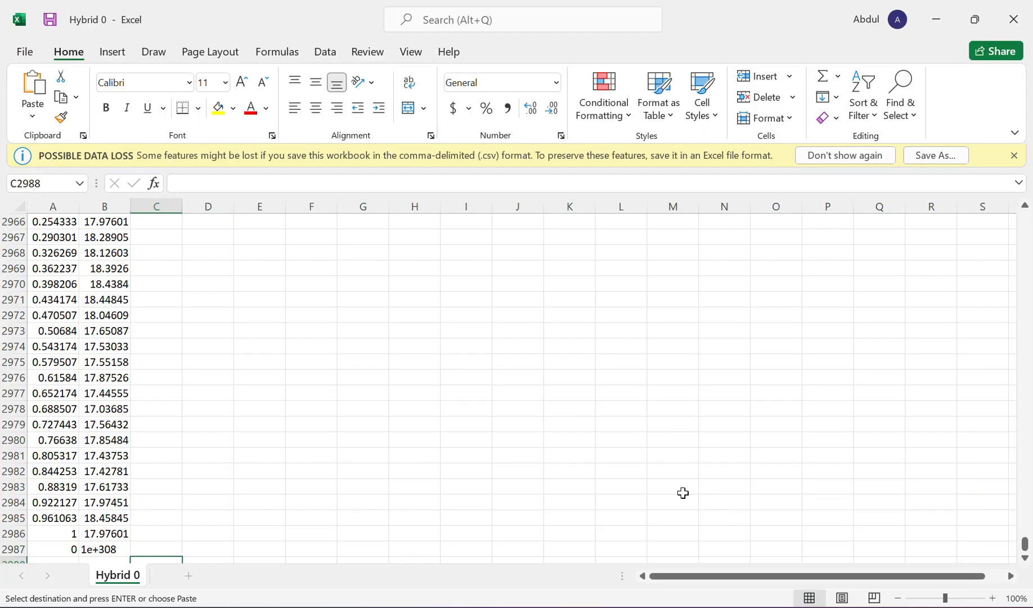
{"action": "left_click", "coordinate": [46, 206]}
{"action": "left_click_drag", "start_coordinate": [46, 206], "coordinate": [105, 205]}
{"action": "key", "text": "ctrl+c"}
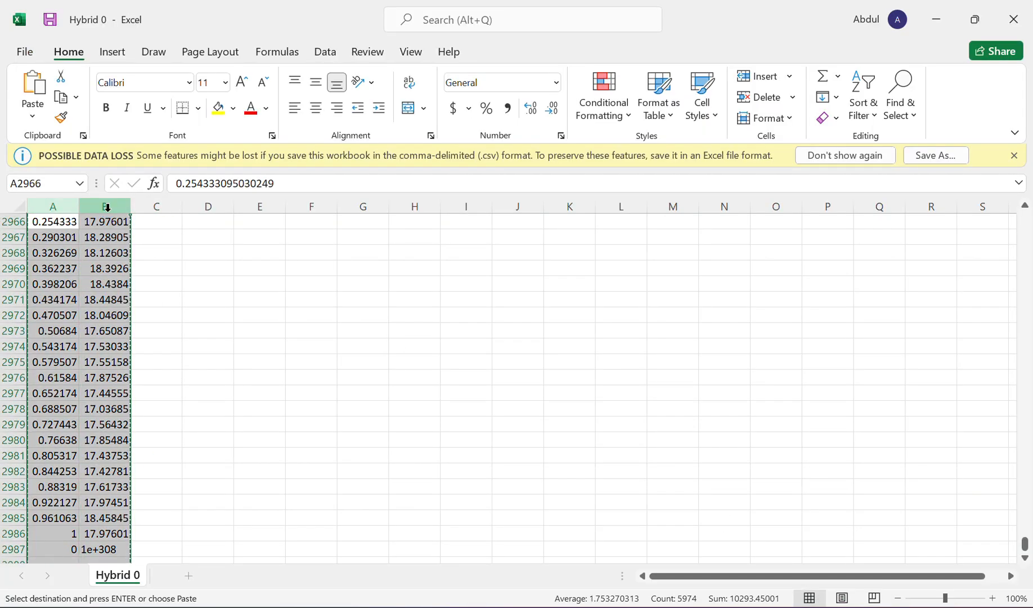
{"action": "key", "text": "alt+Tab"}
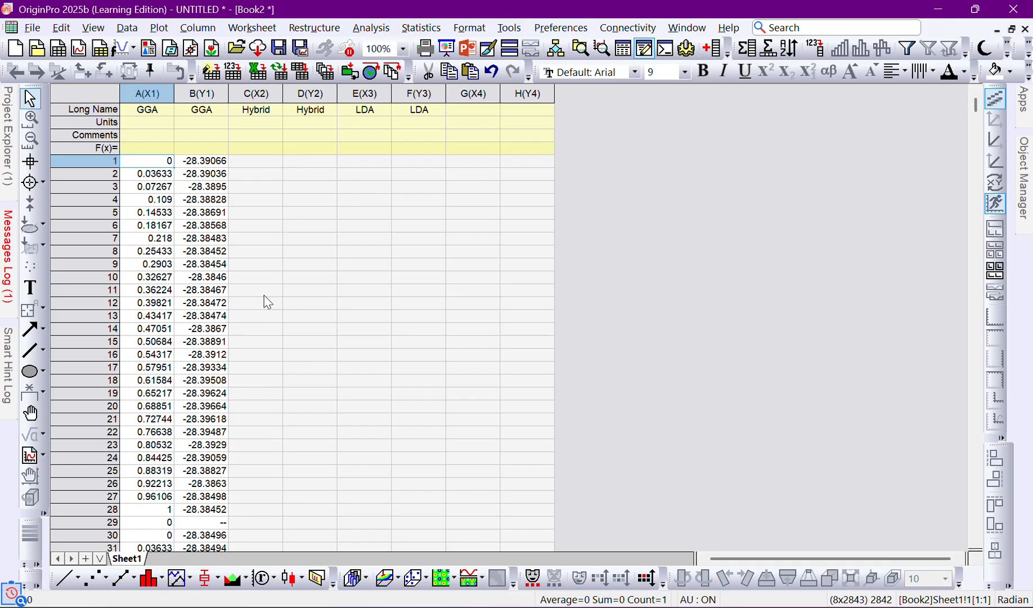
{"action": "left_click", "coordinate": [273, 165]}
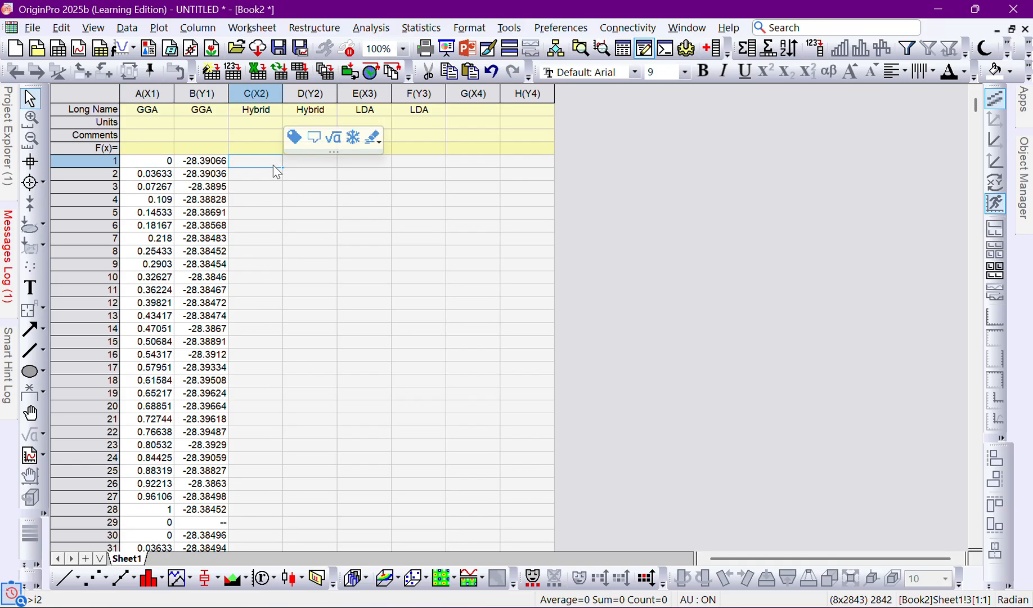
{"action": "key", "text": "ctrl+v"}
Copy columns A and B of the LDA 0 workbook in Excel and paste them into Book2 from row 1 of column E.
{"action": "key", "text": "alt+Tab"}
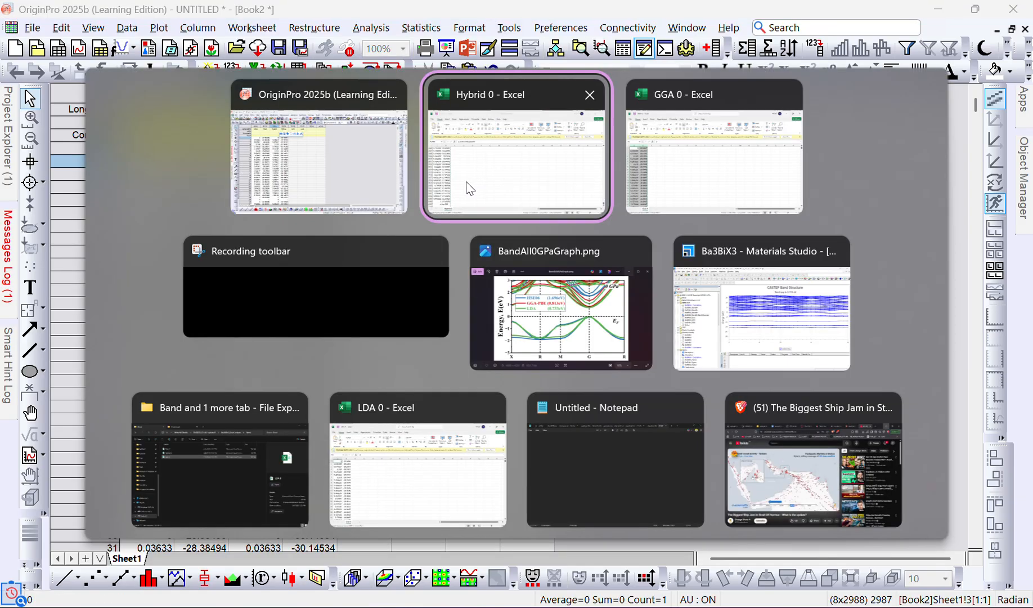
{"action": "key", "text": "alt+Tab"}
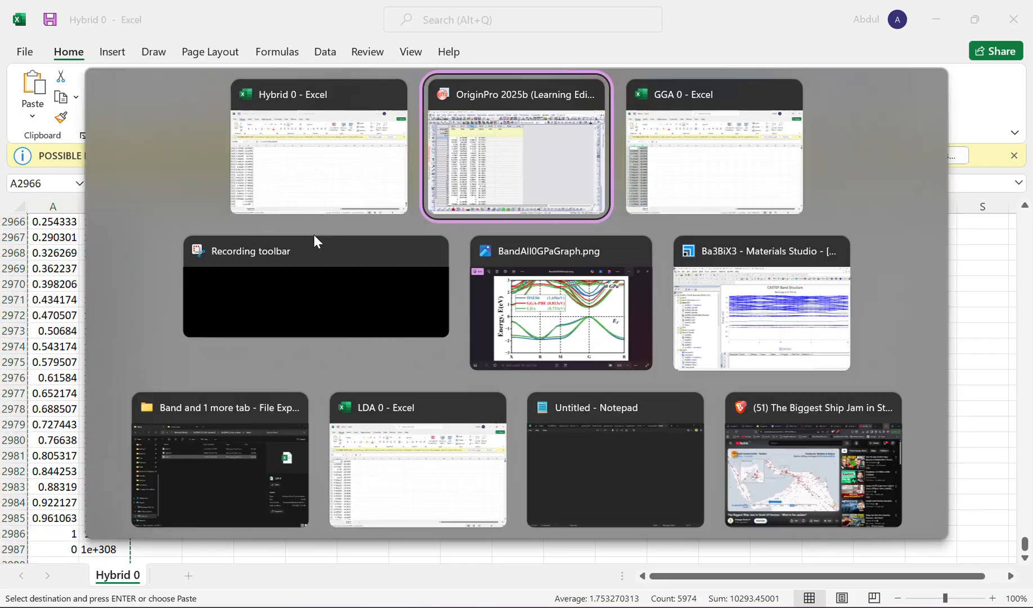
{"action": "key", "text": "alt+Tab"}
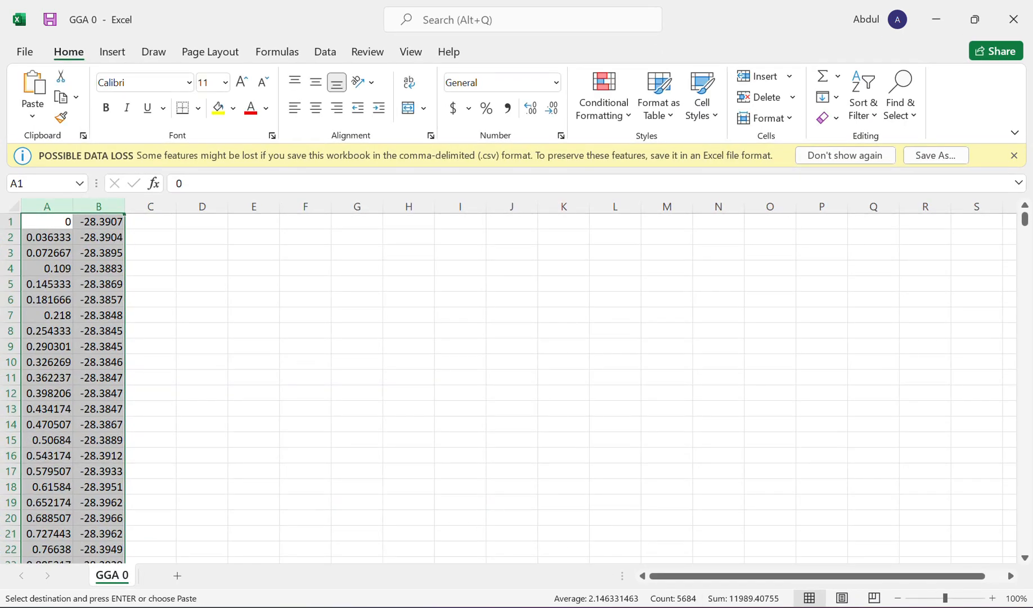
{"action": "mouse_move", "coordinate": [673, 571]}
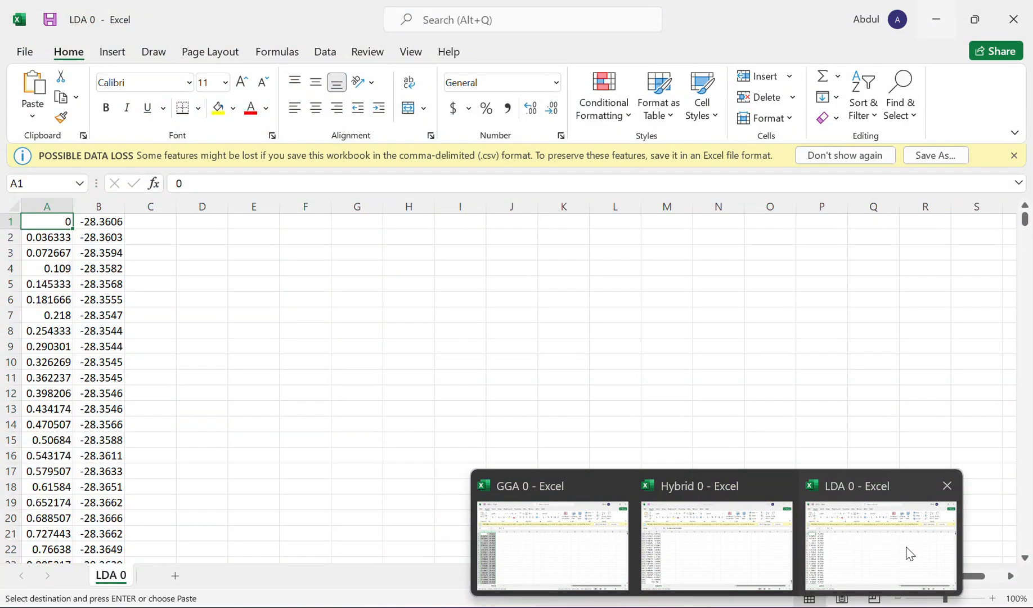
{"action": "left_click", "coordinate": [906, 551]}
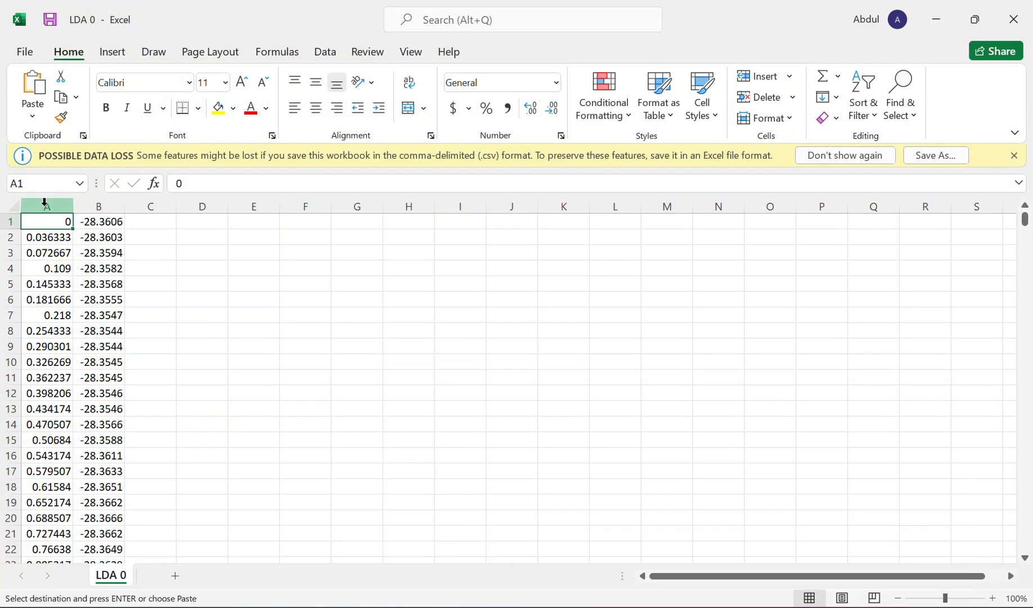
{"action": "left_click_drag", "start_coordinate": [45, 202], "coordinate": [94, 207]}
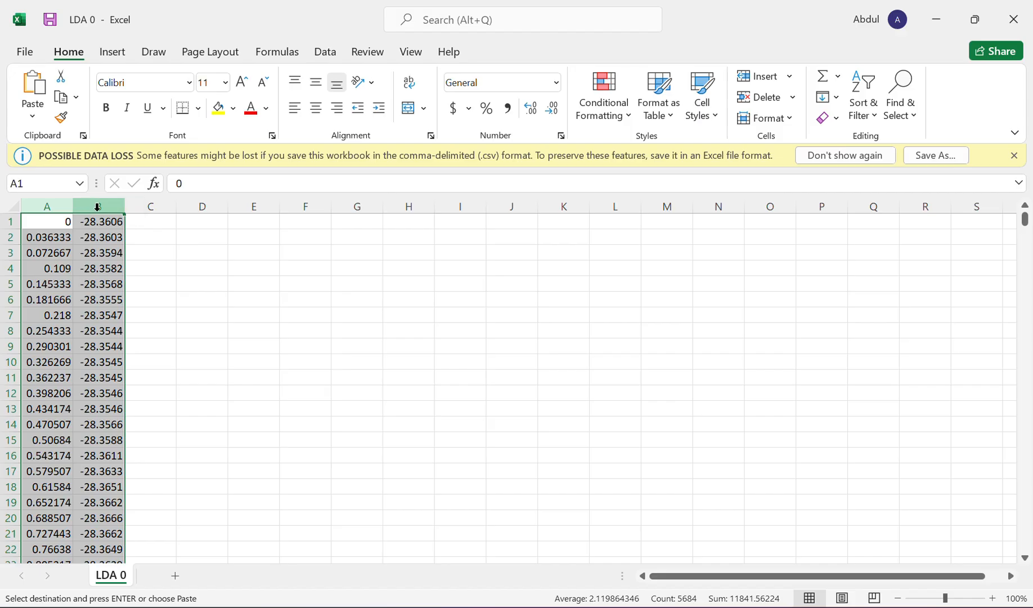
{"action": "key", "text": "alt+Tab"}
{"action": "key", "text": "alt+Tab"}
{"action": "key", "text": "alt+Tab"}
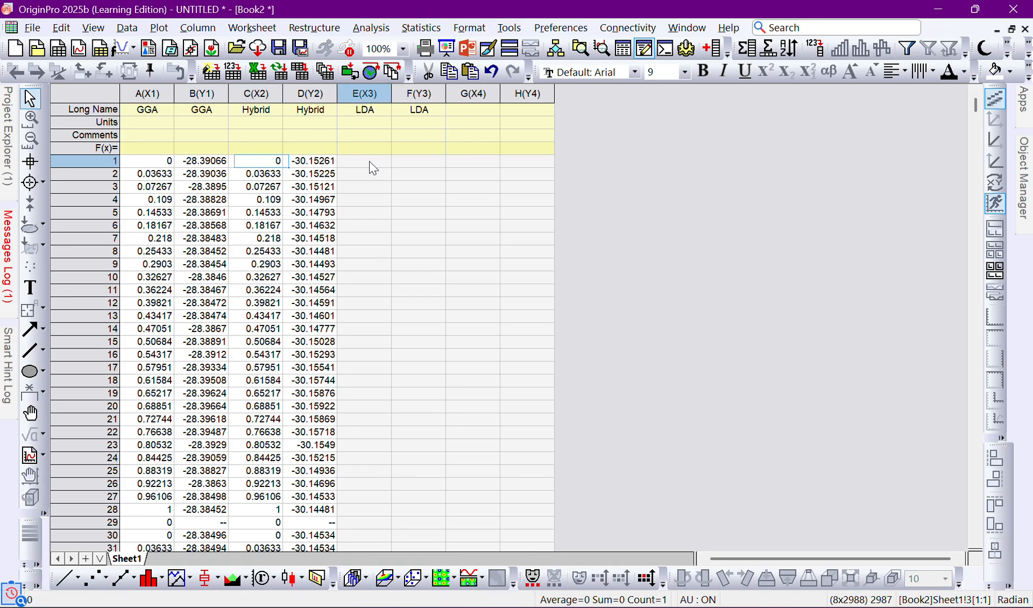
{"action": "left_click", "coordinate": [369, 160]}
{"action": "key", "text": "ctrl+v"}
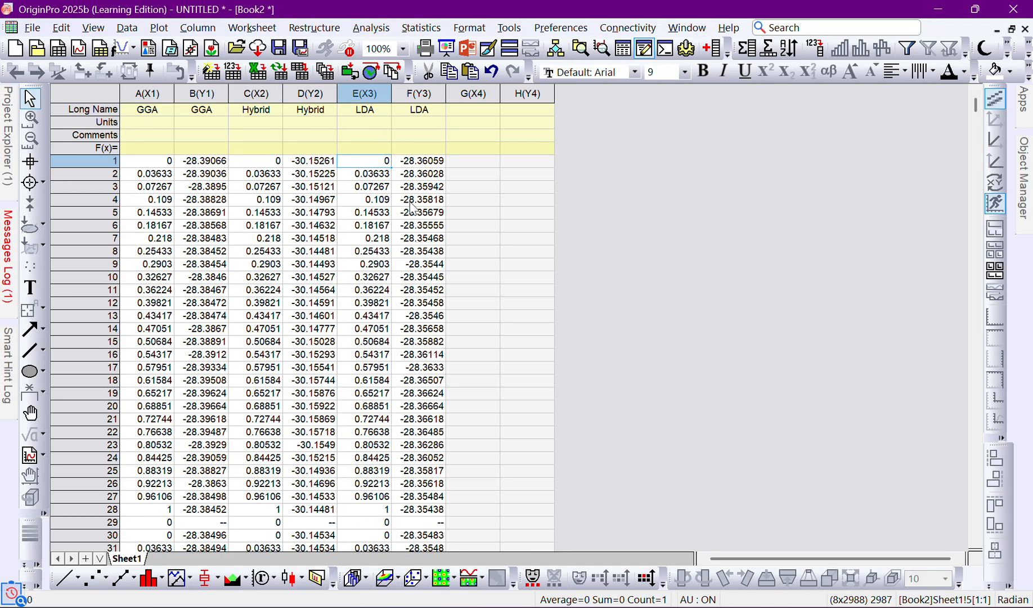
{"action": "left_click", "coordinate": [492, 279]}
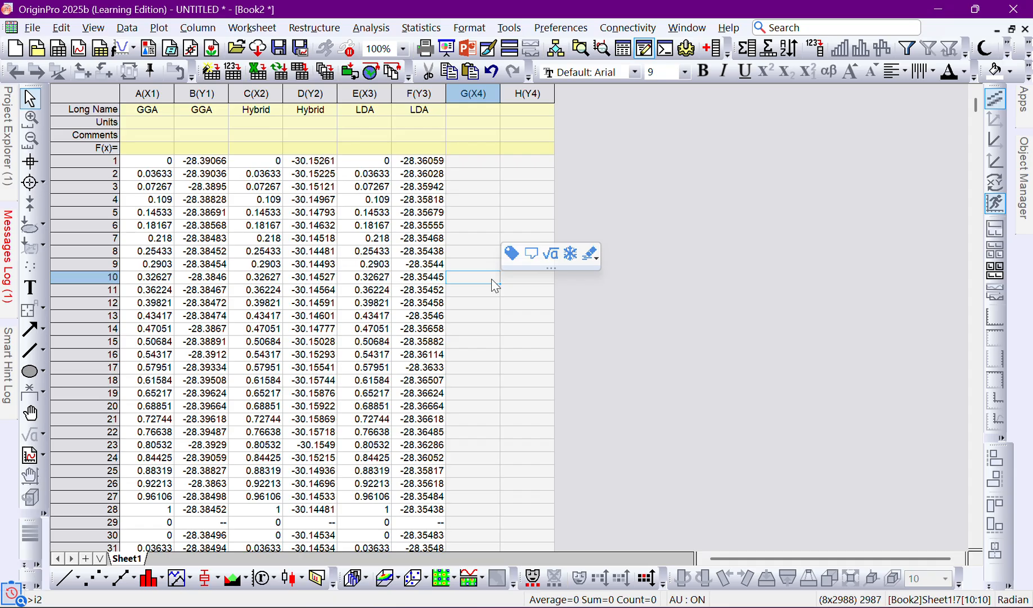
{"action": "double_click", "coordinate": [147, 92]}
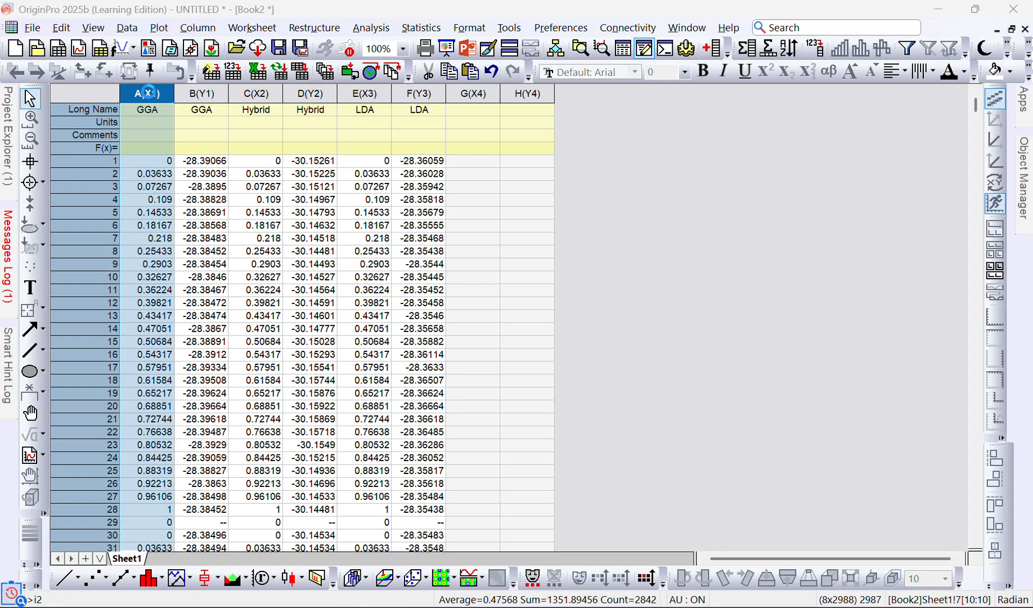
{"action": "left_click", "coordinate": [632, 71]}
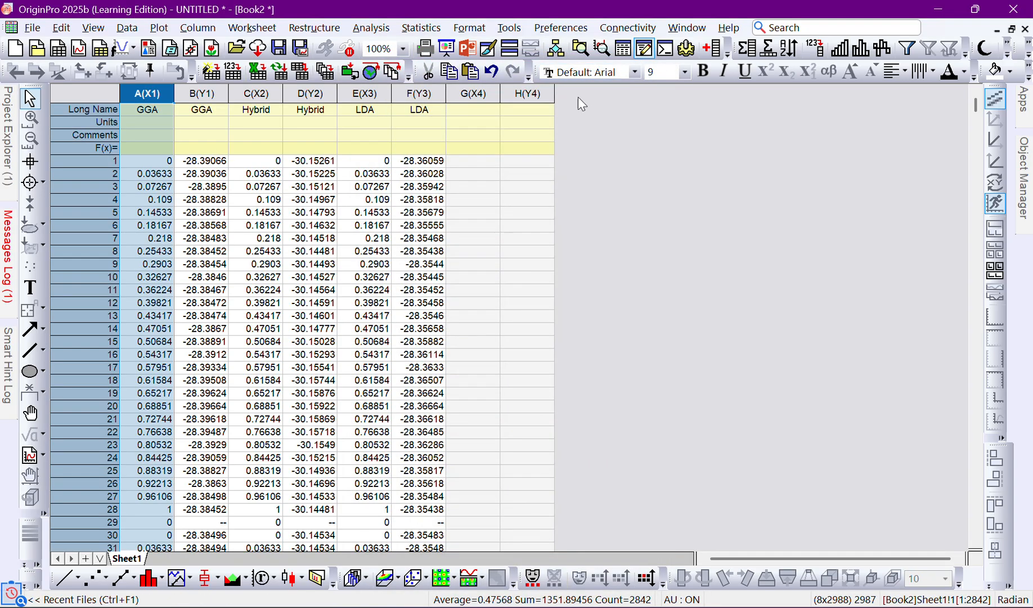
Compare the values in the first two rows of the X columns A, C and E.
{"action": "left_click", "coordinate": [159, 164]}
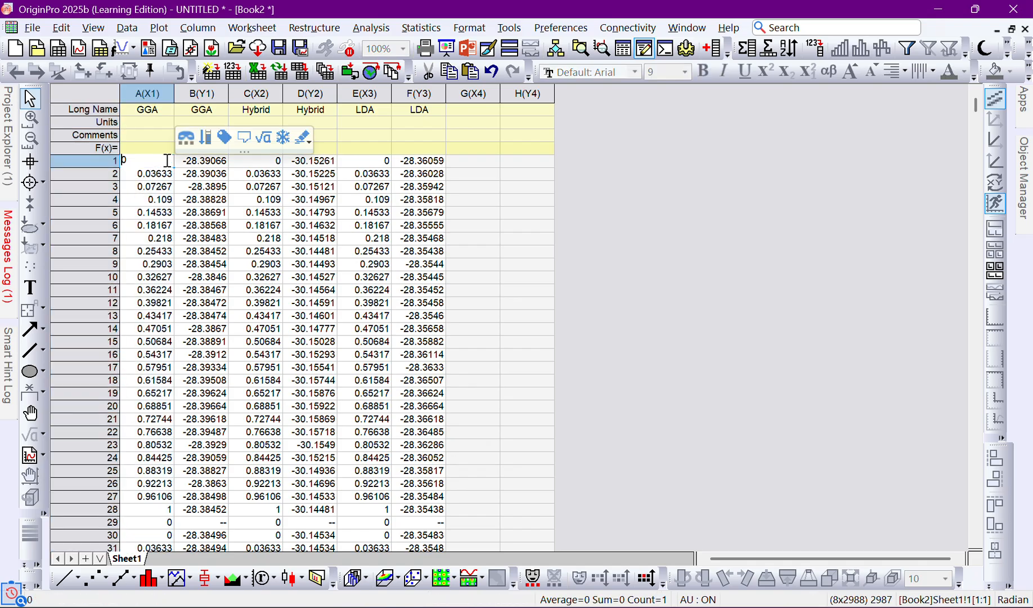
{"action": "left_click", "coordinate": [248, 163]}
{"action": "left_click", "coordinate": [347, 166]}
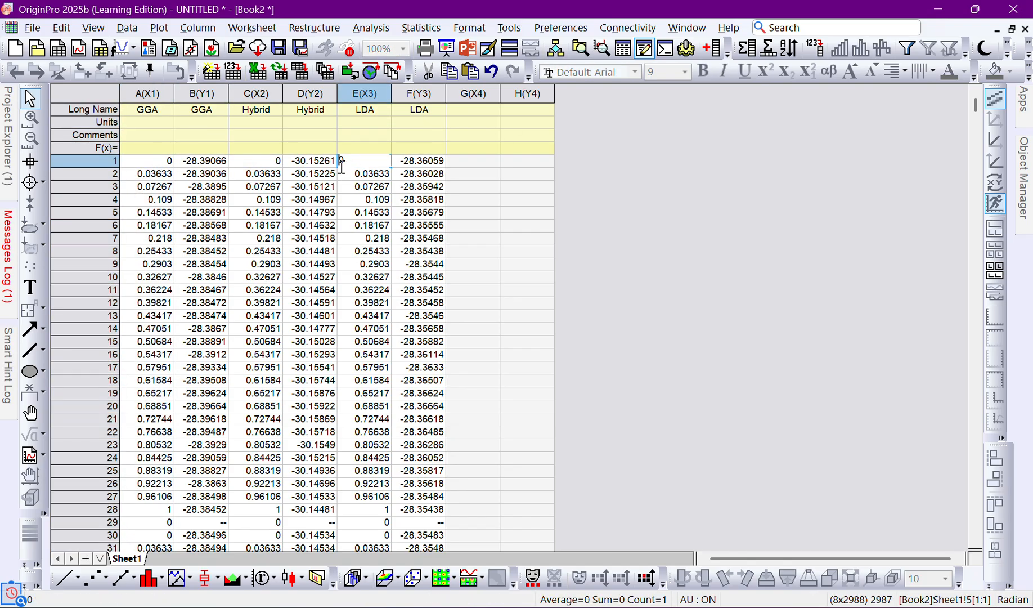
{"action": "left_click", "coordinate": [161, 174]}
{"action": "left_click", "coordinate": [265, 175]}
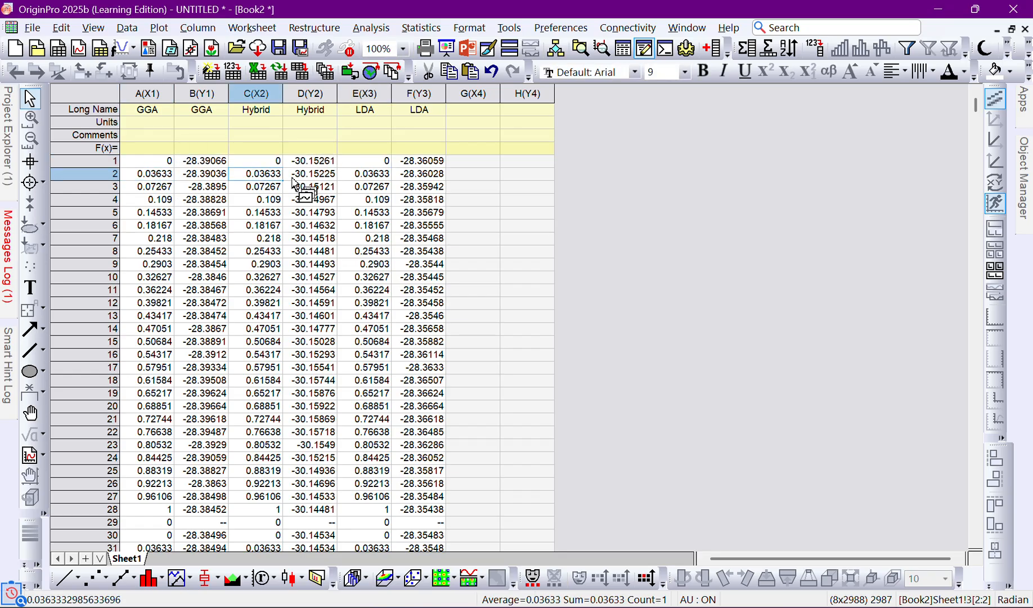
{"action": "left_click", "coordinate": [346, 176]}
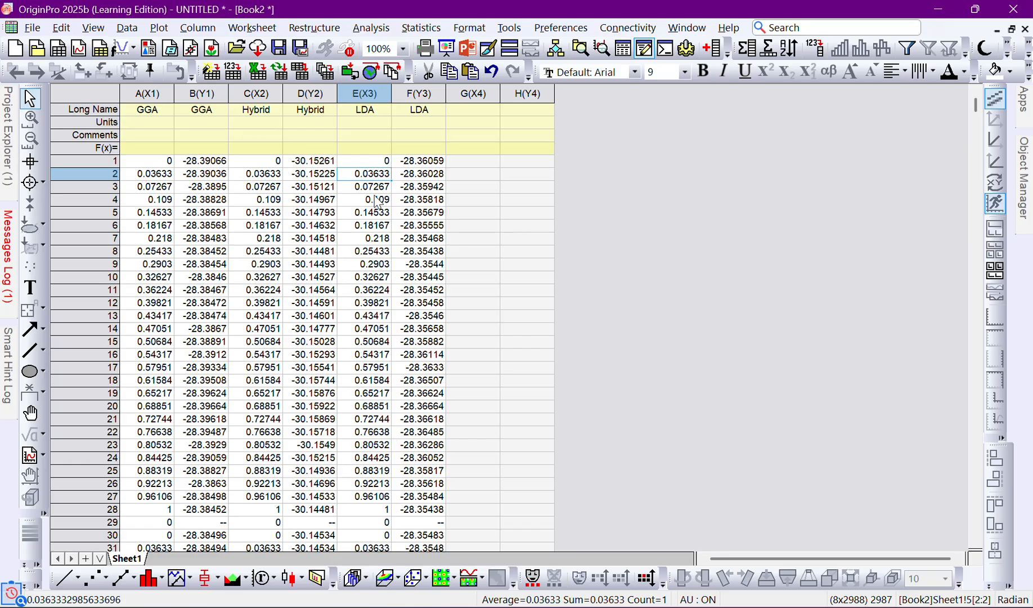
Plot columns A to F of Book2 as one combined line graph using the Theme1AllBand format.
{"action": "left_click", "coordinate": [152, 93]}
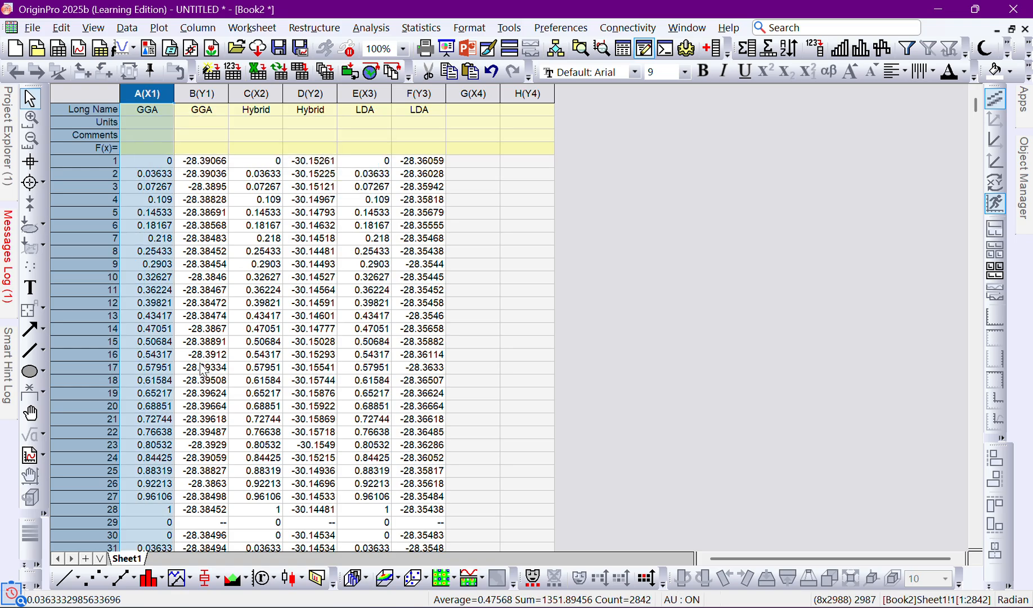
{"action": "left_click", "coordinate": [416, 92], "text": "shift"}
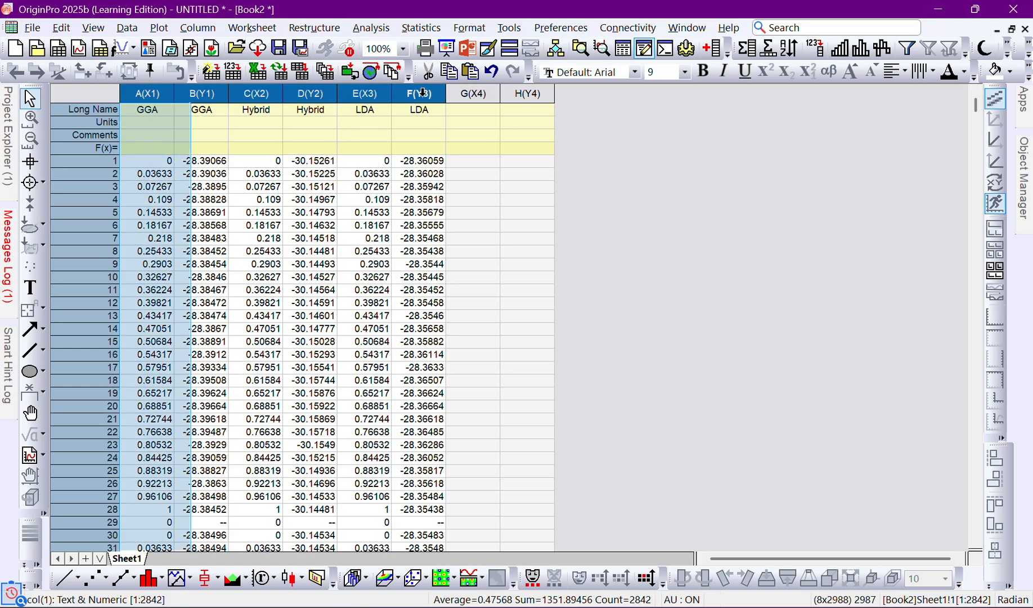
{"action": "left_click", "coordinate": [63, 582]}
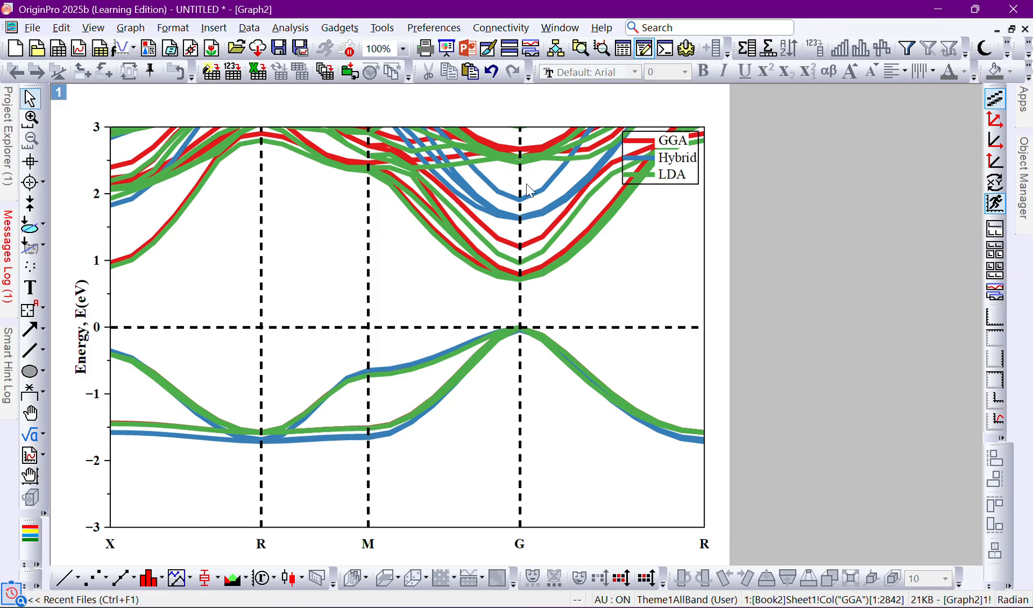
Inspect the GGA curve near the G point and highlight the Hybrid bands in the graph.
{"action": "mouse_move", "coordinate": [517, 154]}
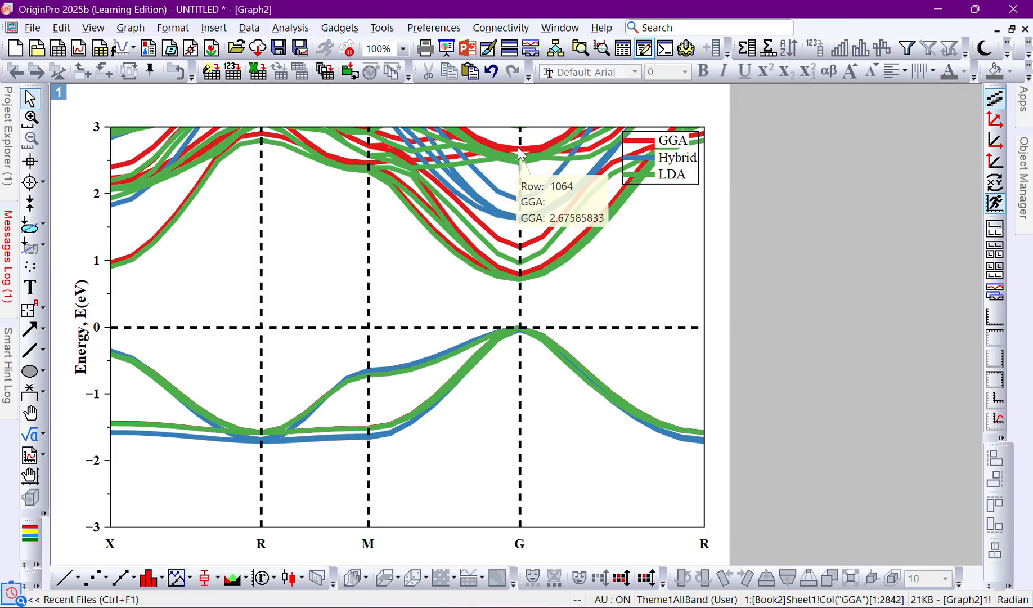
{"action": "left_click", "coordinate": [518, 149]}
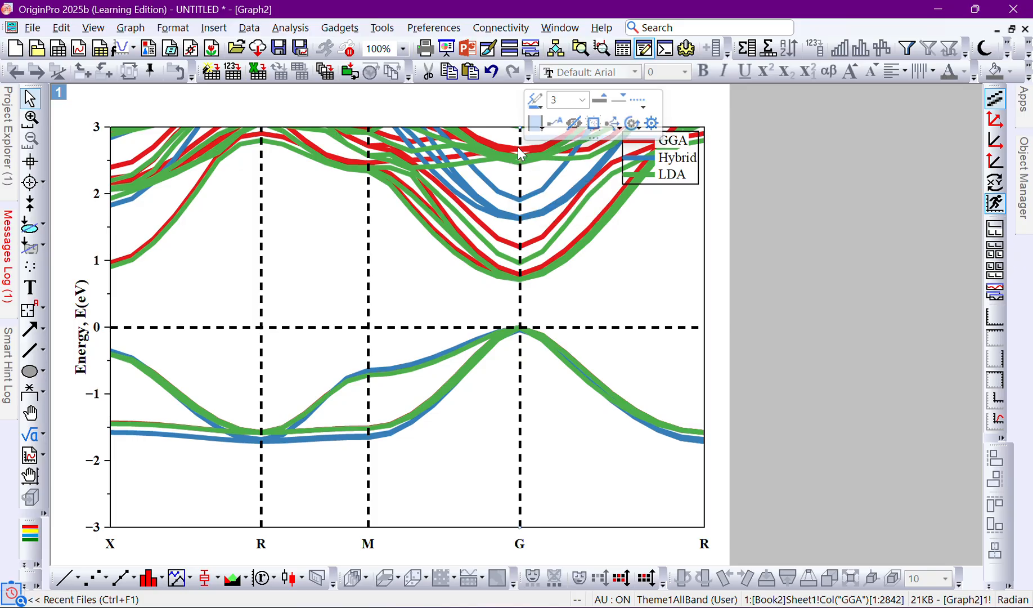
{"action": "left_click", "coordinate": [565, 201]}
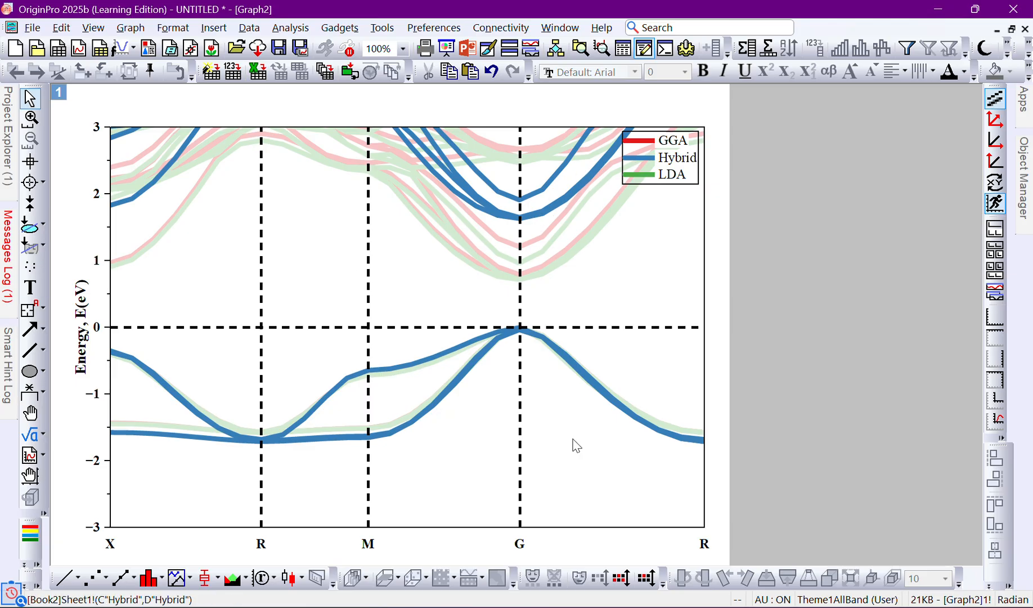
Compare how the band lines render around the G point with anti-aliasing disabled and enabled, at high magnification.
{"action": "left_click", "coordinate": [993, 102]}
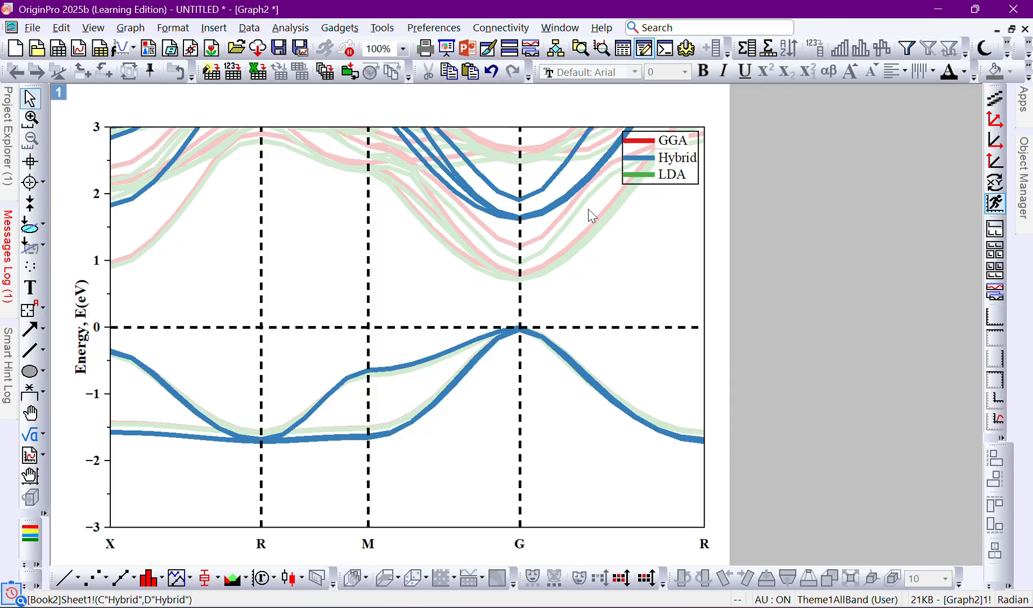
{"action": "scroll", "coordinate": [503, 178], "scroll_direction": "up", "scroll_amount": 10}
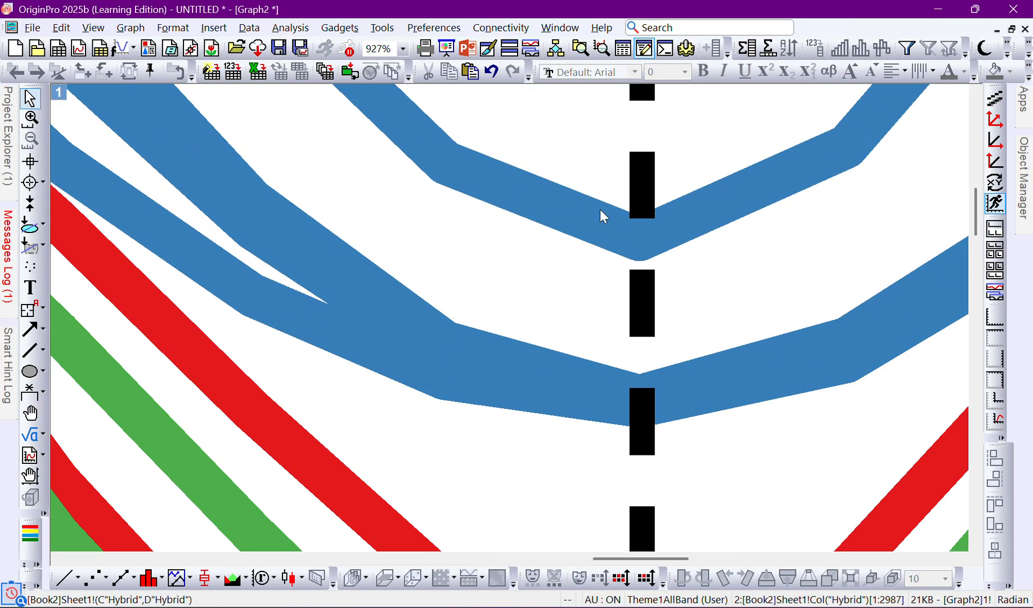
{"action": "scroll", "coordinate": [572, 216], "scroll_direction": "down", "scroll_amount": 3}
{"action": "mouse_move", "coordinate": [459, 219]}
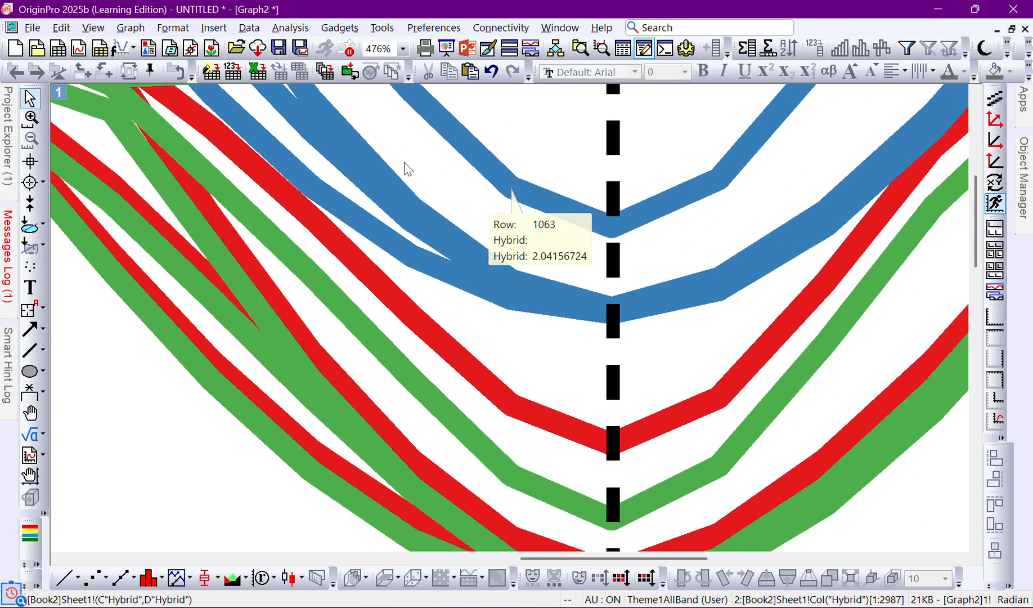
{"action": "scroll", "coordinate": [399, 185], "scroll_direction": "up", "scroll_amount": 5}
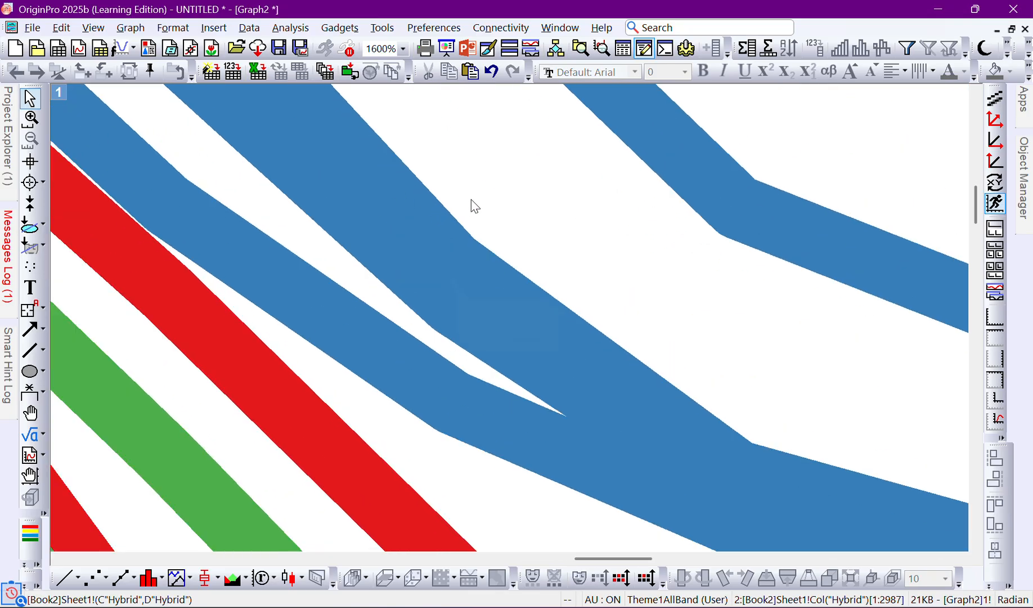
{"action": "scroll", "coordinate": [532, 219], "scroll_direction": "down", "scroll_amount": 6}
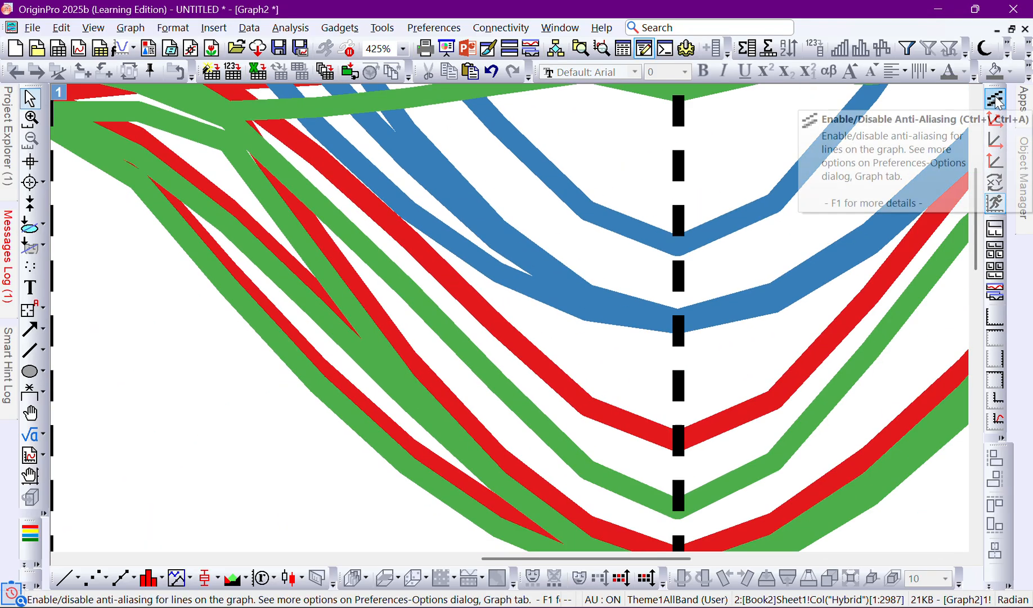
{"action": "scroll", "coordinate": [464, 191], "scroll_direction": "up", "scroll_amount": 4}
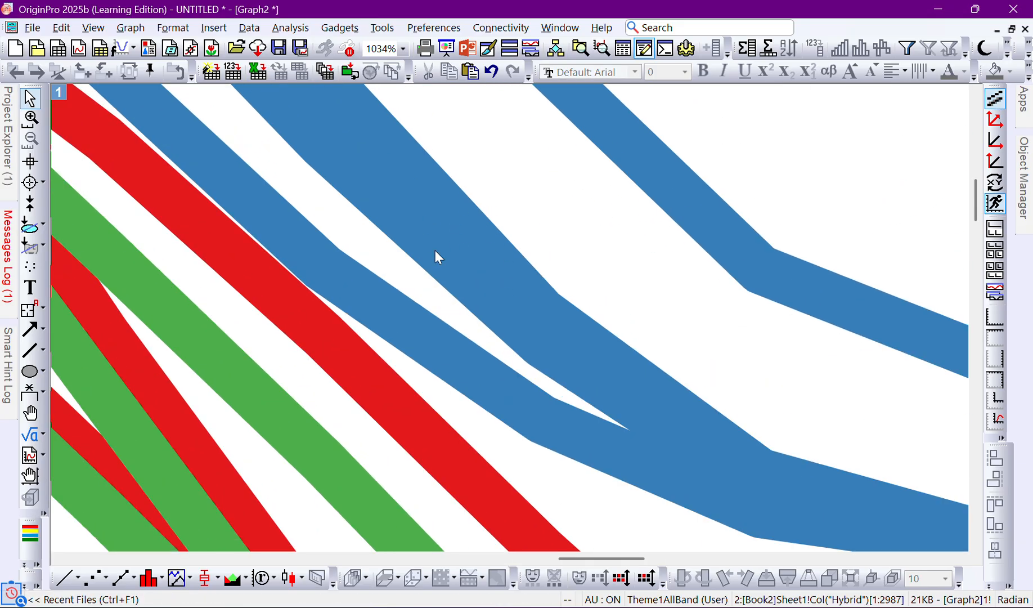
{"action": "scroll", "coordinate": [486, 254], "scroll_direction": "down", "scroll_amount": 5}
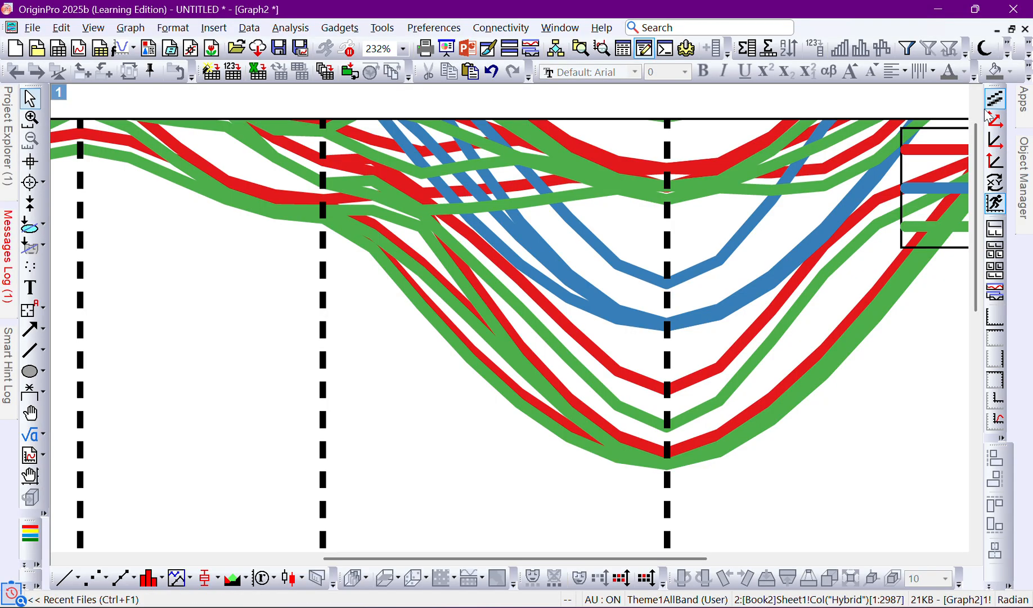
{"action": "left_click", "coordinate": [991, 118]}
{"action": "scroll", "coordinate": [784, 224], "scroll_direction": "down", "scroll_amount": 5}
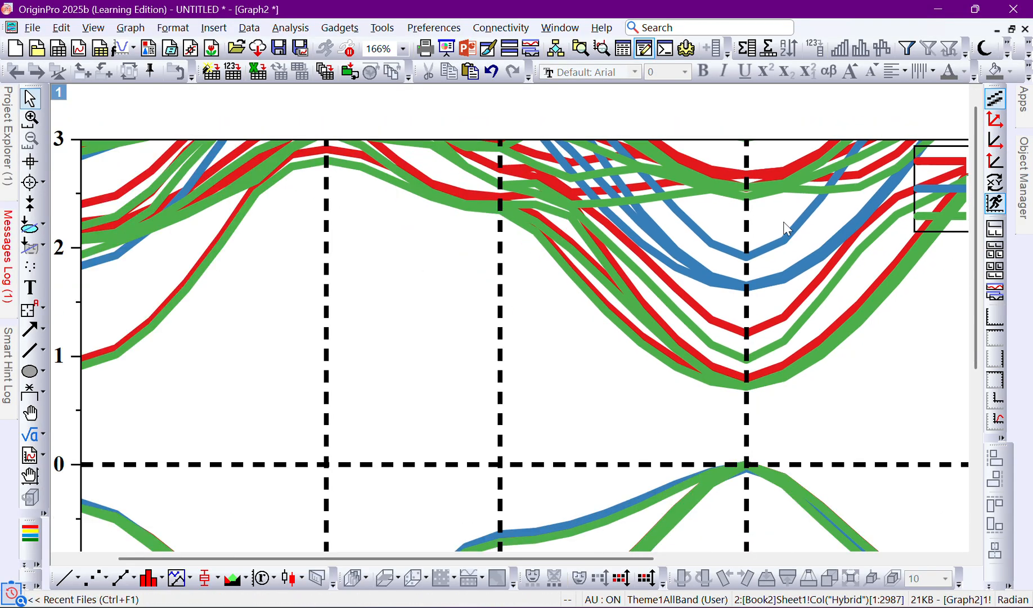
{"action": "scroll", "coordinate": [758, 304], "scroll_direction": "up", "scroll_amount": 2}
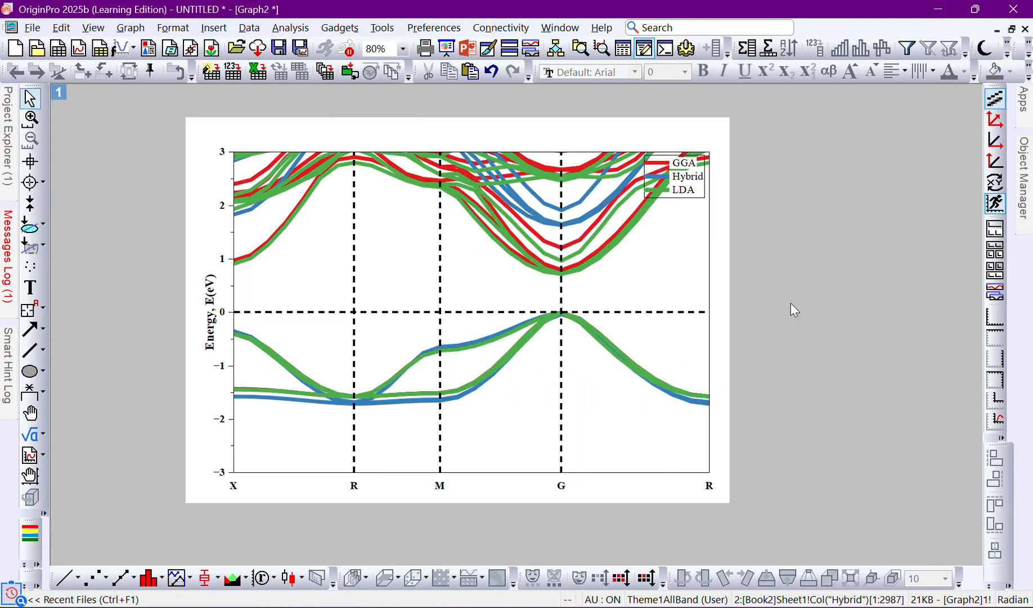
Open the legend's properties and examine the text codes that define its three entries.
{"action": "left_click", "coordinate": [692, 181]}
{"action": "left_click", "coordinate": [877, 192]}
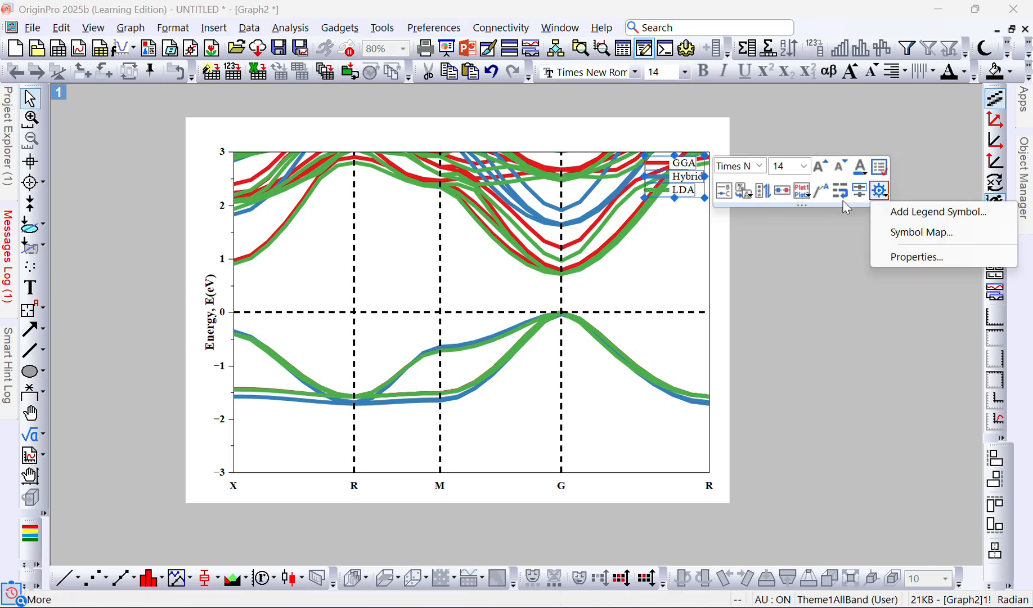
{"action": "left_click", "coordinate": [936, 256]}
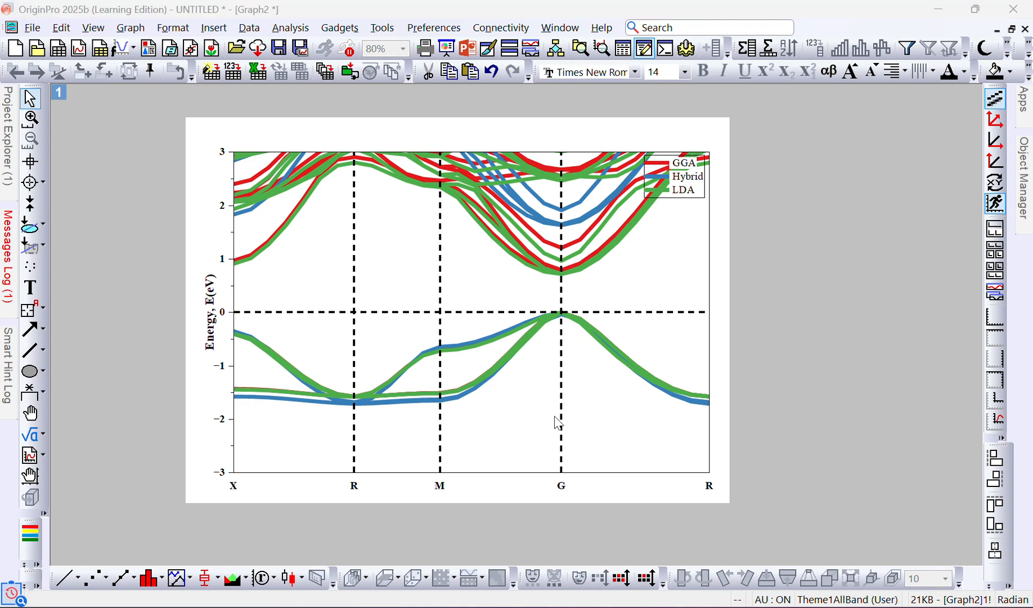
{"action": "left_click", "coordinate": [516, 311]}
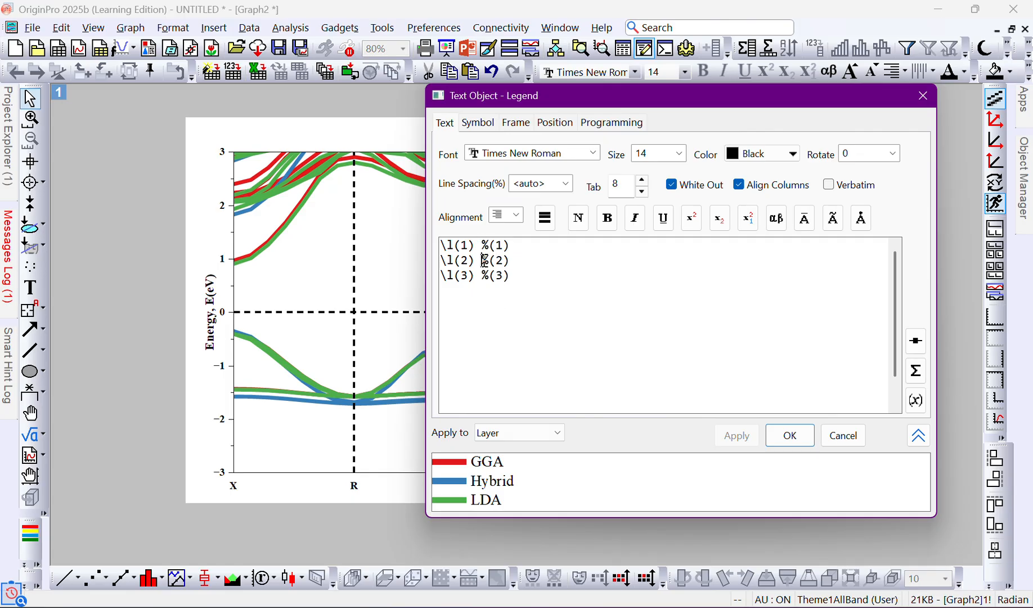
{"action": "left_click_drag", "start_coordinate": [482, 260], "coordinate": [511, 259]}
{"action": "left_click", "coordinate": [525, 279]}
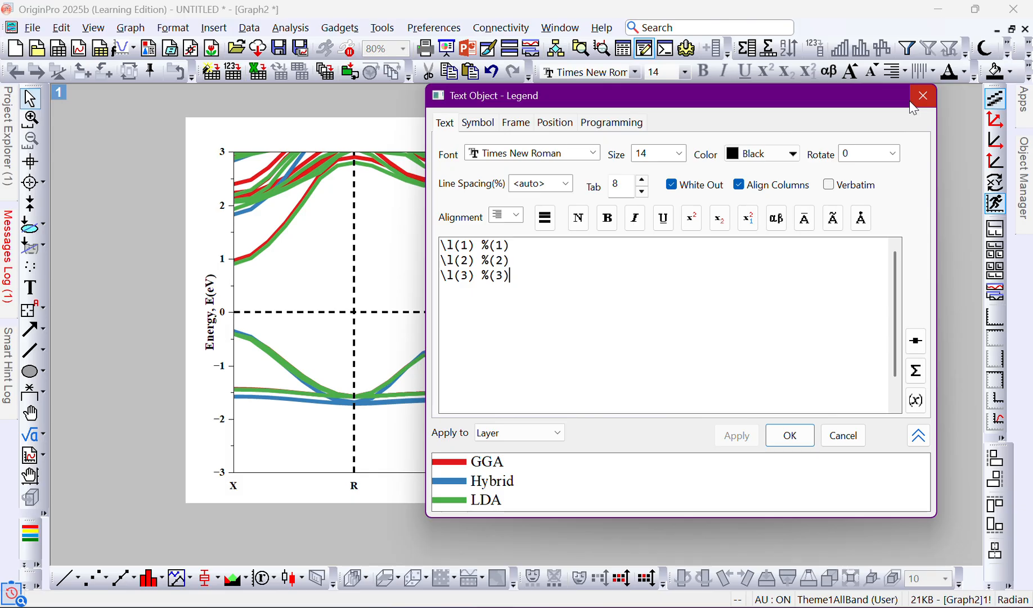
Position the legend at horizontal 30 and vertical 1 in % of layer, keeping the Right - Top anchor.
{"action": "left_click", "coordinate": [545, 123]}
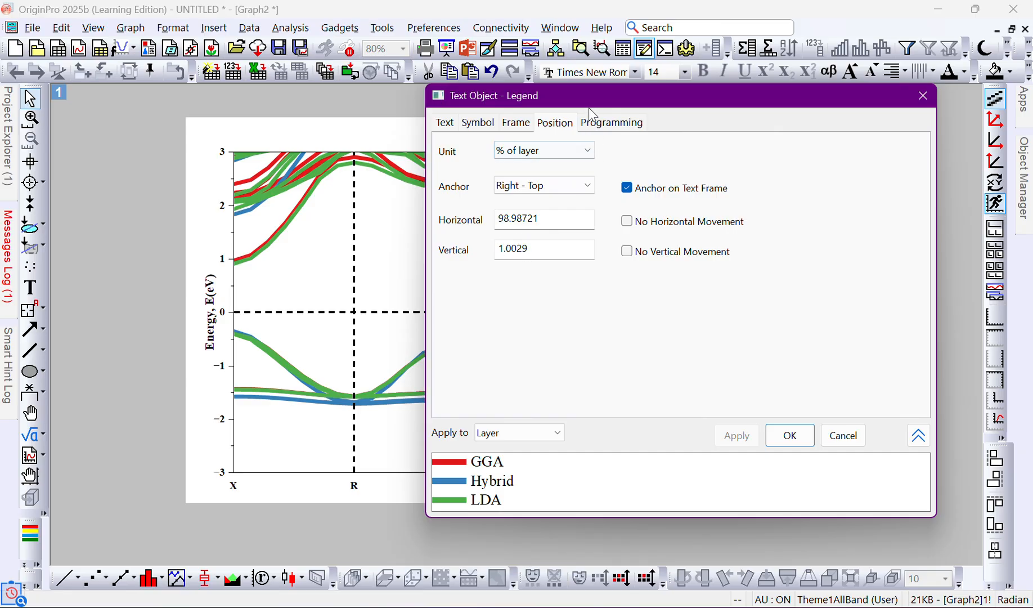
{"action": "left_click_drag", "start_coordinate": [592, 108], "coordinate": [695, 67]}
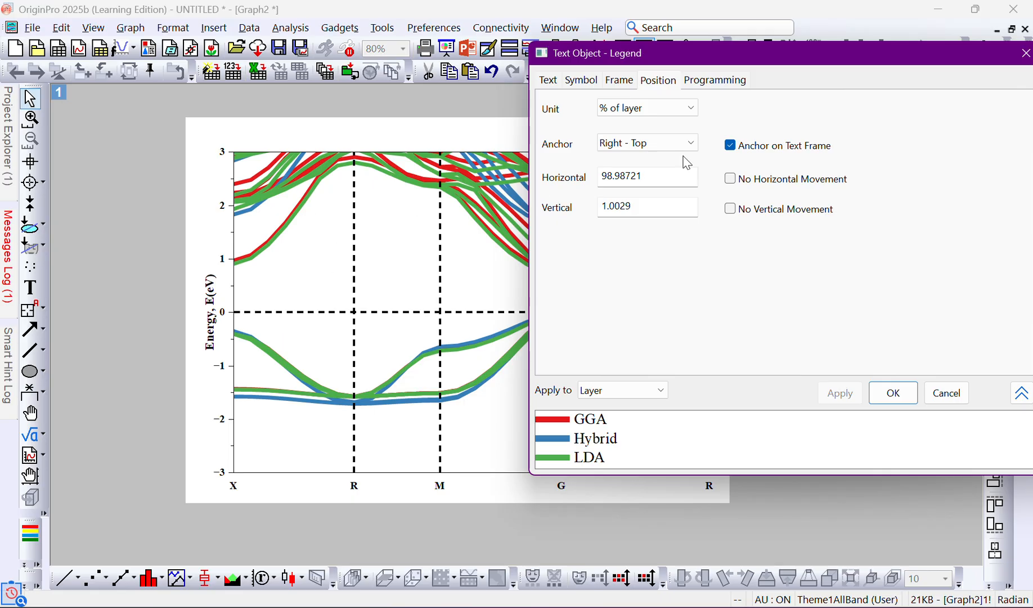
{"action": "left_click_drag", "start_coordinate": [602, 175], "coordinate": [650, 172]}
{"action": "left_click_drag", "start_coordinate": [653, 175], "coordinate": [586, 179]}
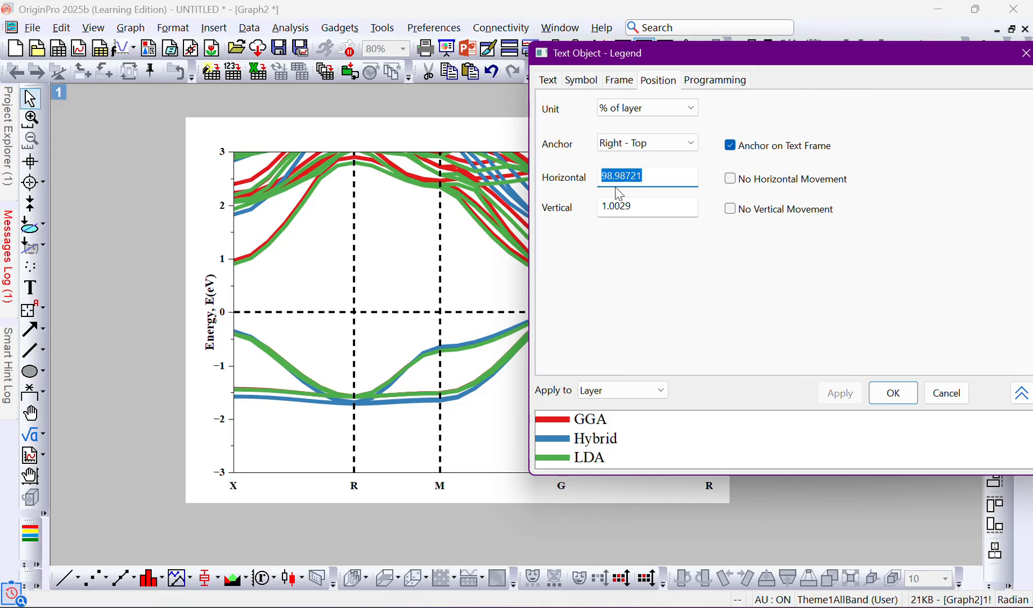
{"action": "type", "text": "30"}
{"action": "key", "text": "Tab"}
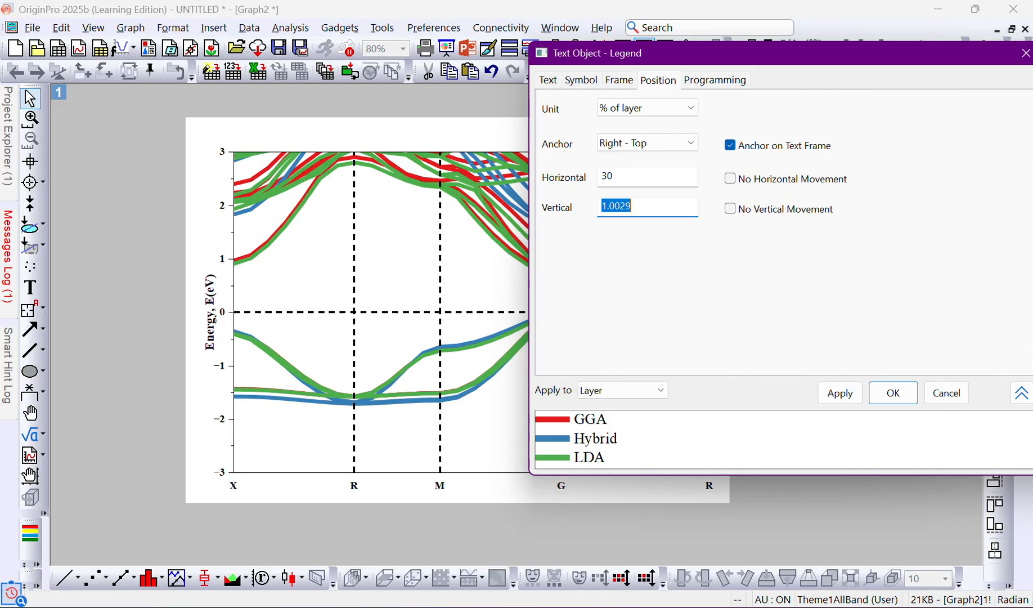
{"action": "type", "text": "1"}
{"action": "left_click", "coordinate": [840, 394]}
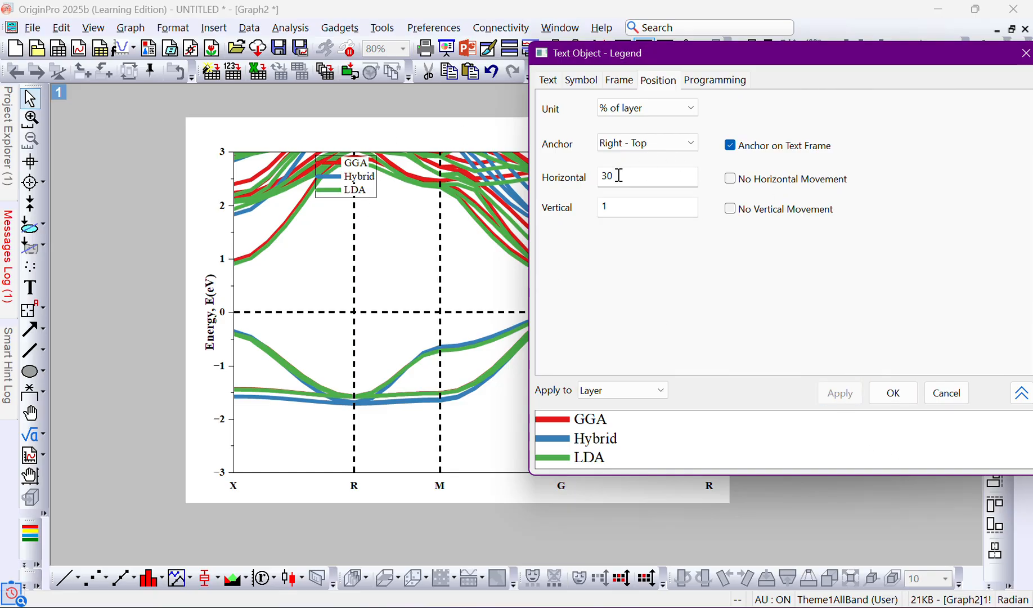
Try vertical positions of .6, 6 and 60 for the legend, applying each one.
{"action": "left_click_drag", "start_coordinate": [609, 175], "coordinate": [603, 175]}
{"action": "left_click", "coordinate": [618, 210]}
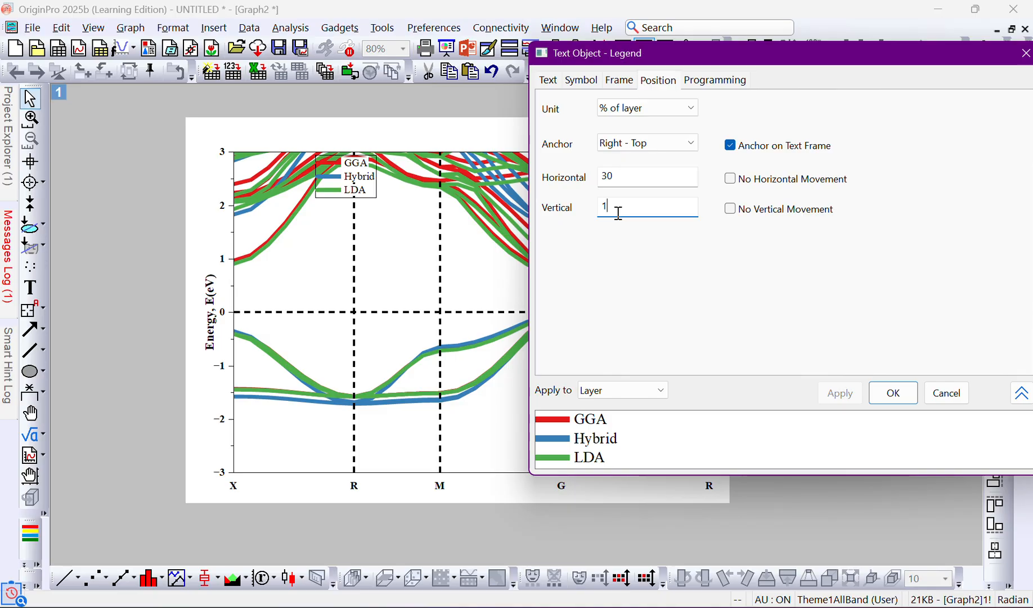
{"action": "key", "text": "BackSpace"}
{"action": "type", "text": ".6"}
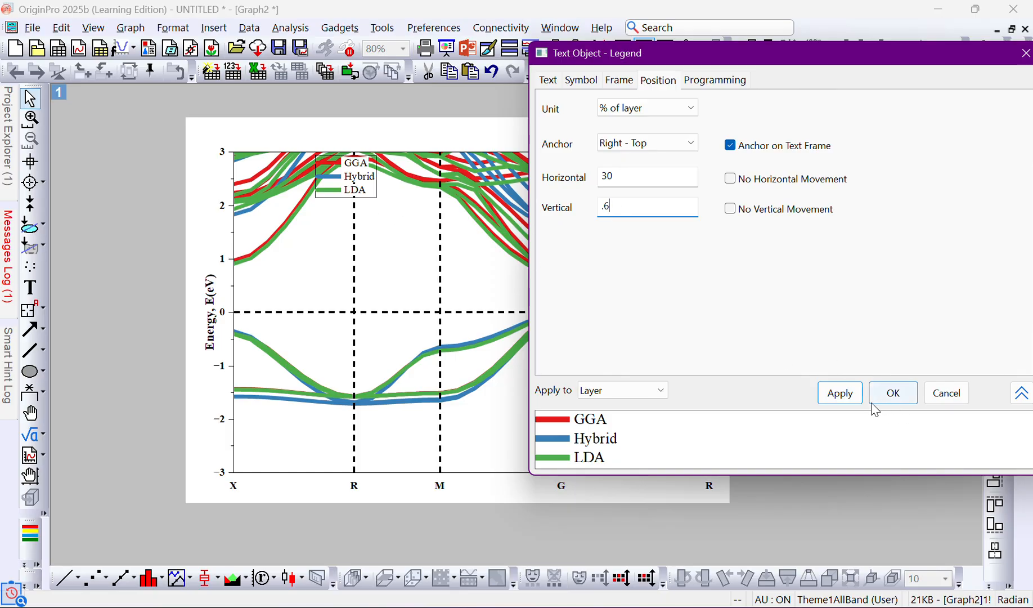
{"action": "left_click", "coordinate": [844, 397]}
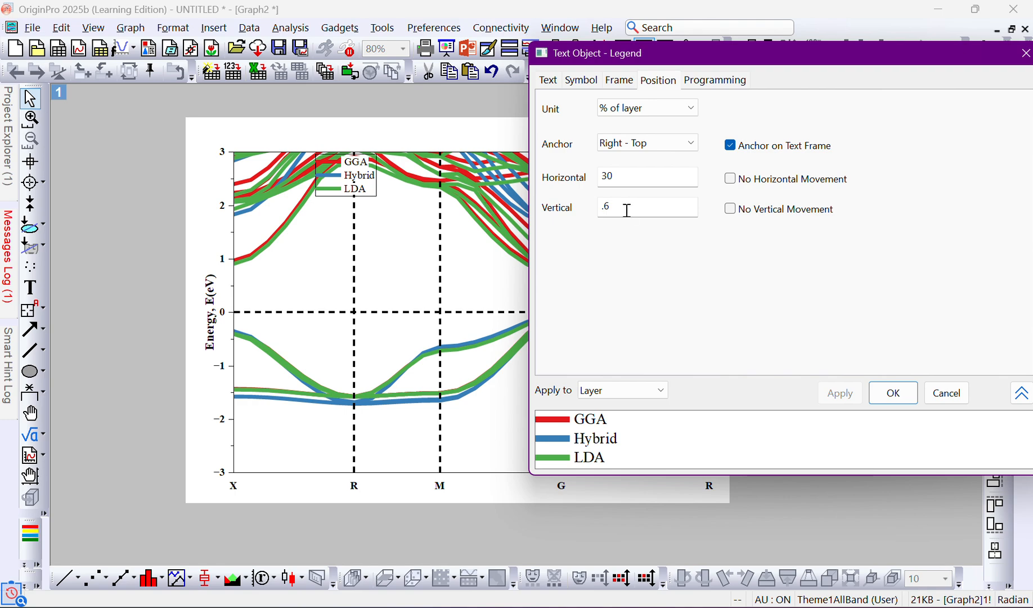
{"action": "left_click_drag", "start_coordinate": [628, 210], "coordinate": [577, 213]}
{"action": "type", "text": "6"}
{"action": "left_click", "coordinate": [856, 393]}
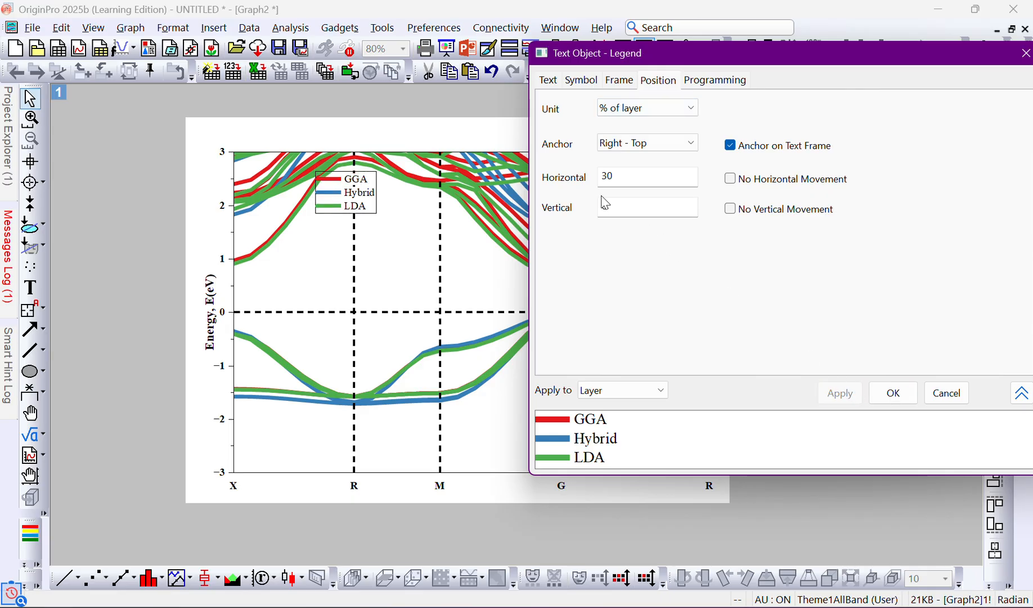
{"action": "left_click_drag", "start_coordinate": [605, 203], "coordinate": [595, 203]}
{"action": "type", "text": "60"}
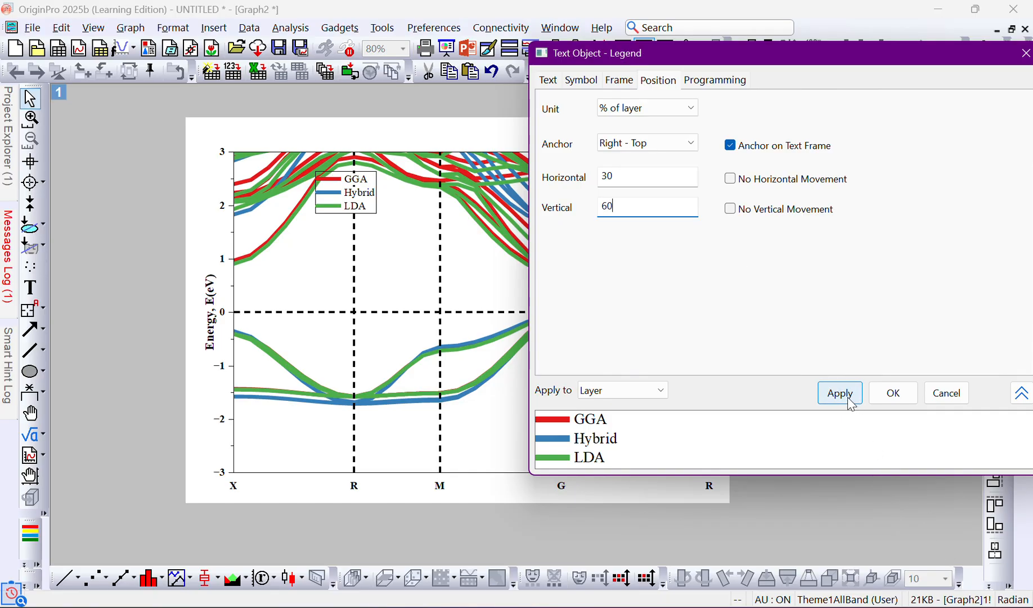
{"action": "left_click", "coordinate": [850, 404]}
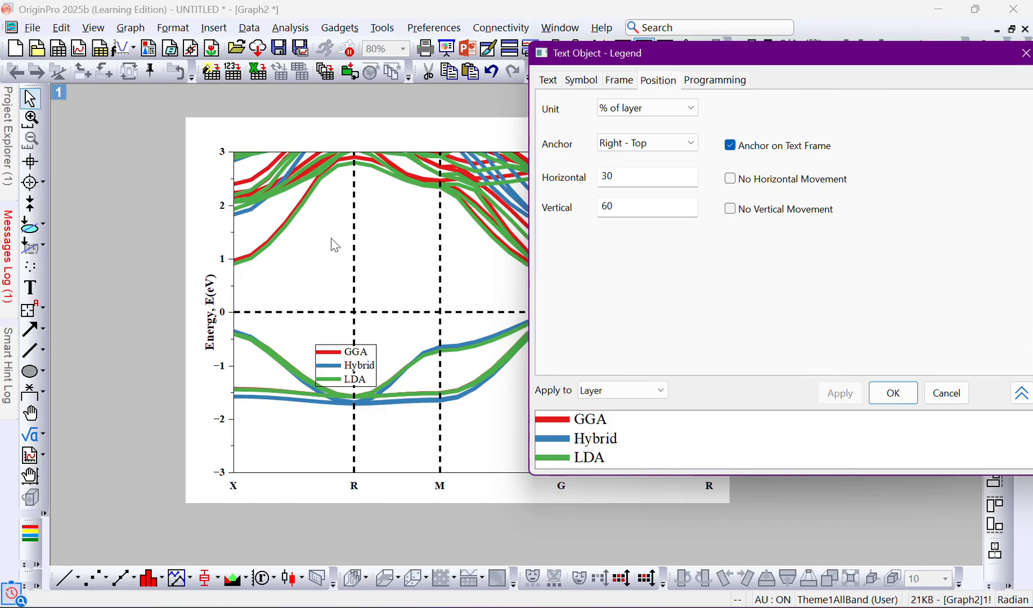
Apply a vertical position of 30 to the legend and close its properties.
{"action": "double_click", "coordinate": [606, 206]}
{"action": "type", "text": "30"}
{"action": "left_click", "coordinate": [839, 393]}
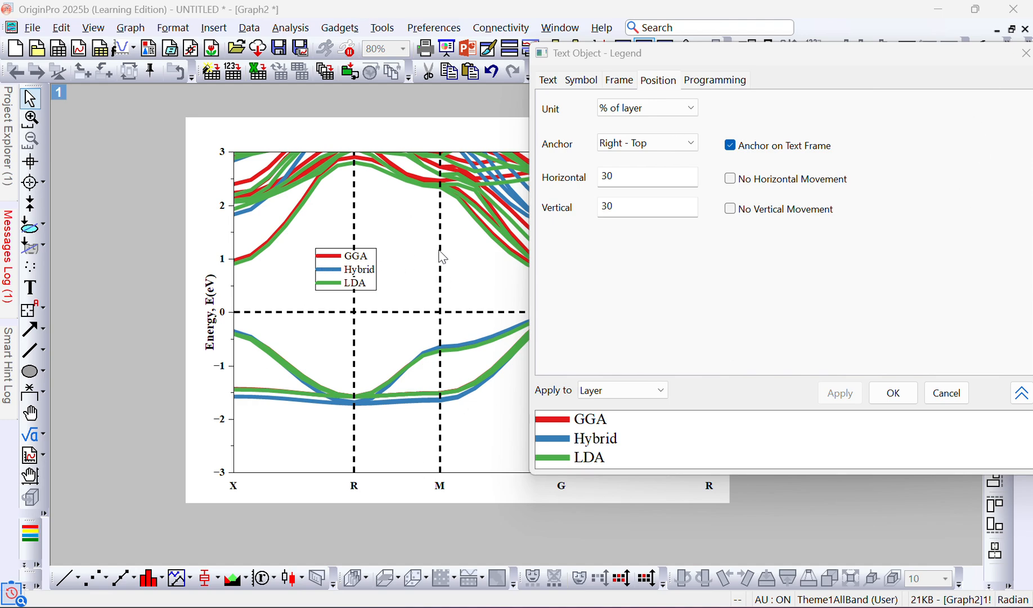
{"action": "left_click", "coordinate": [633, 179]}
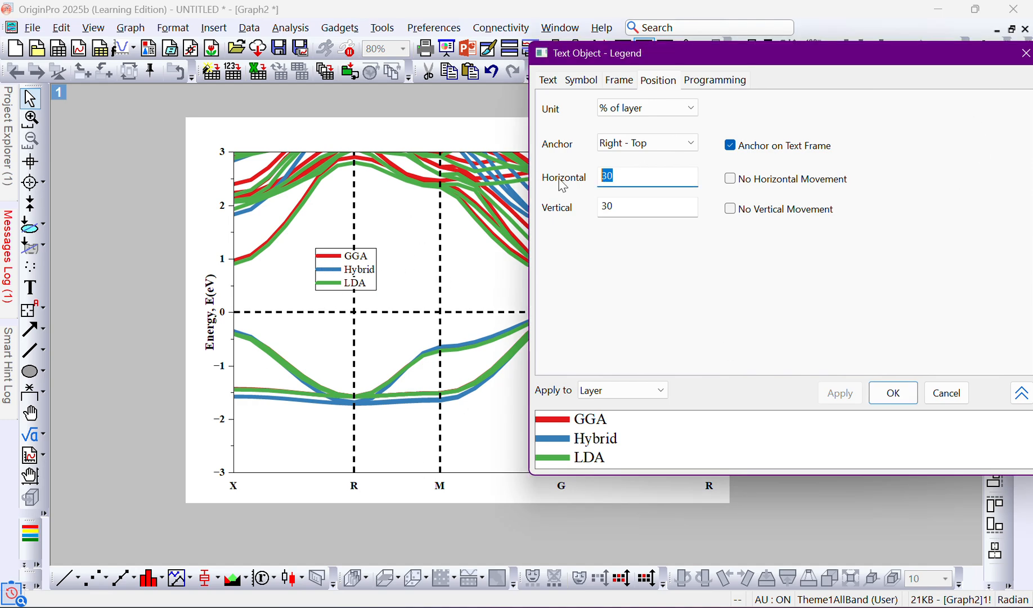
{"action": "double_click", "coordinate": [664, 208]}
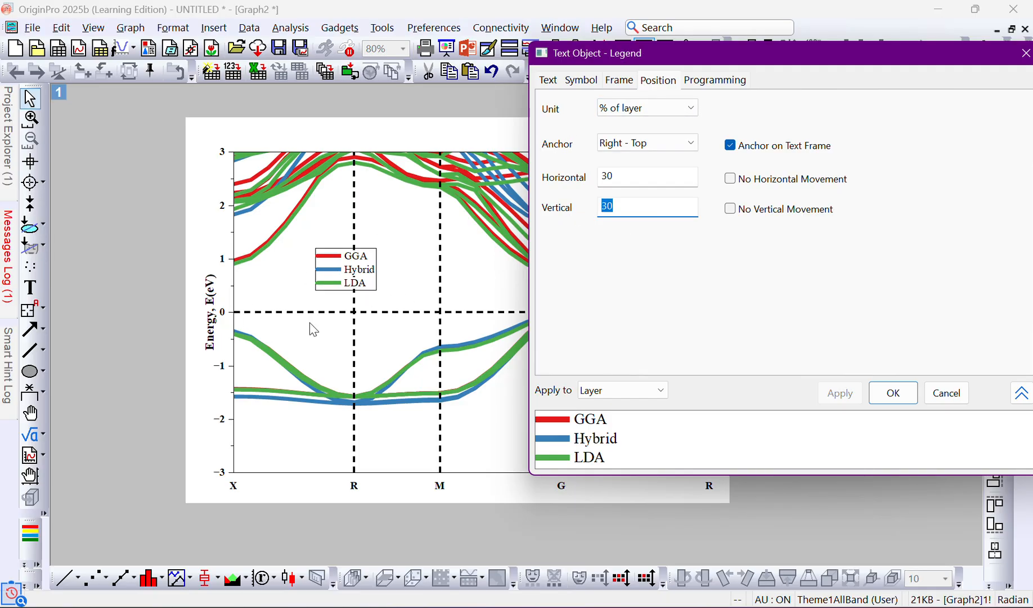
{"action": "mouse_move", "coordinate": [505, 550]}
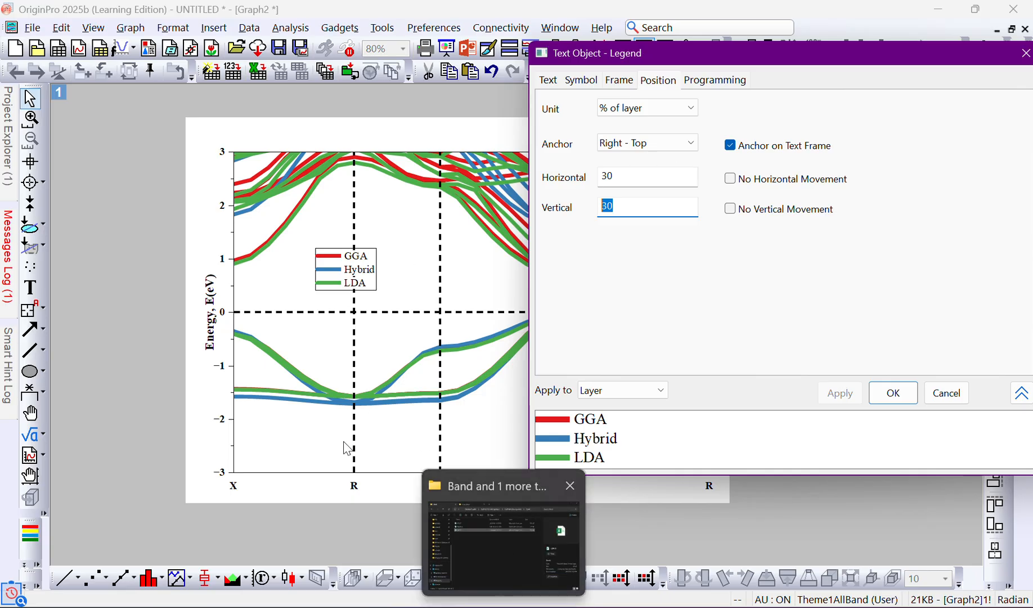
{"action": "left_click", "coordinate": [1025, 54]}
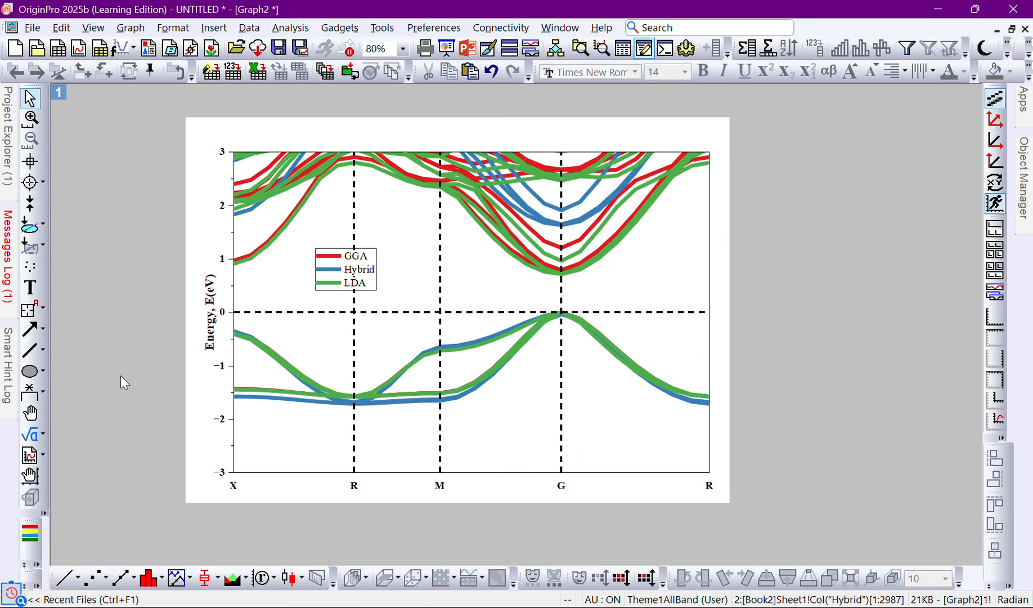
Fit the graph layers to the page with a 2% margin and kept aspect ratios, and fit the page to the printer.
{"action": "right_click", "coordinate": [716, 285]}
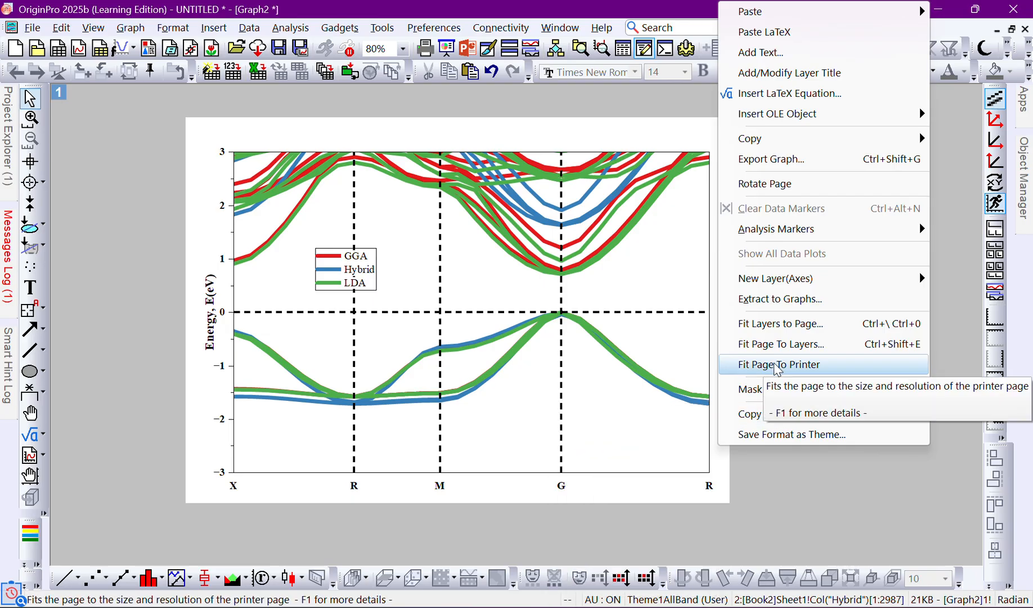
{"action": "left_click", "coordinate": [781, 323]}
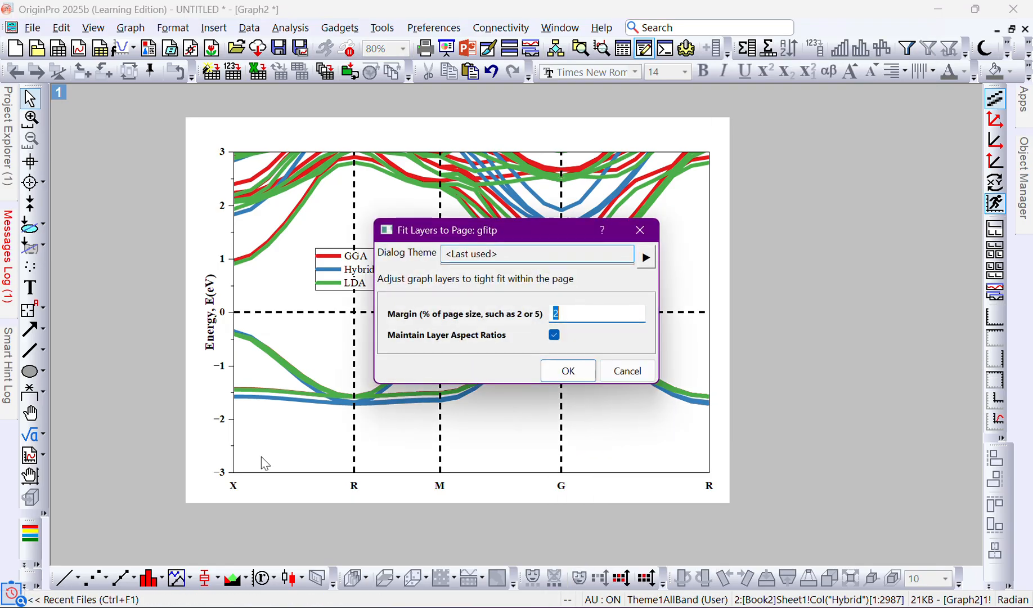
{"action": "left_click", "coordinate": [559, 369]}
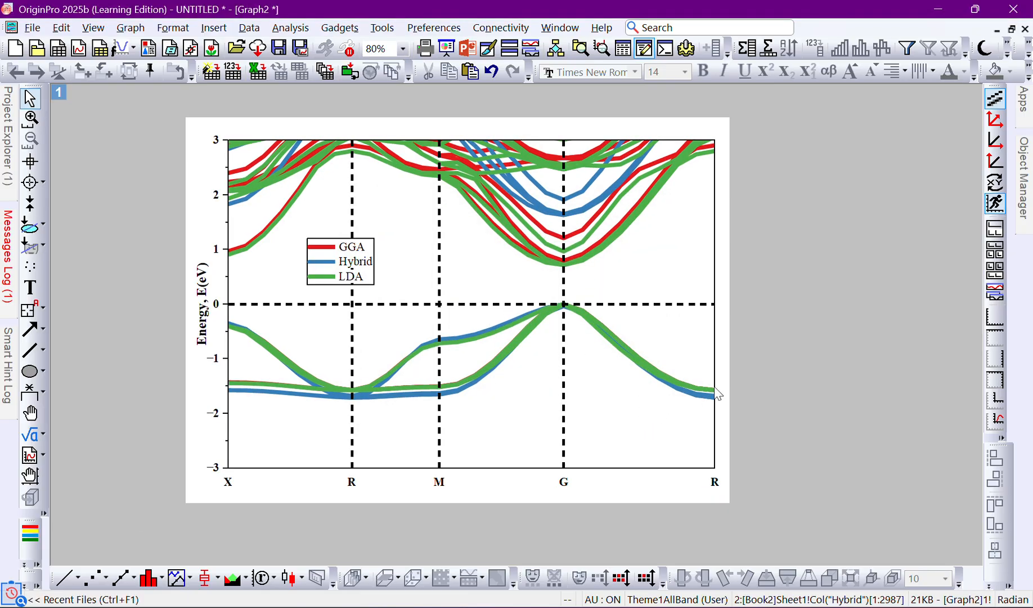
{"action": "right_click", "coordinate": [724, 381]}
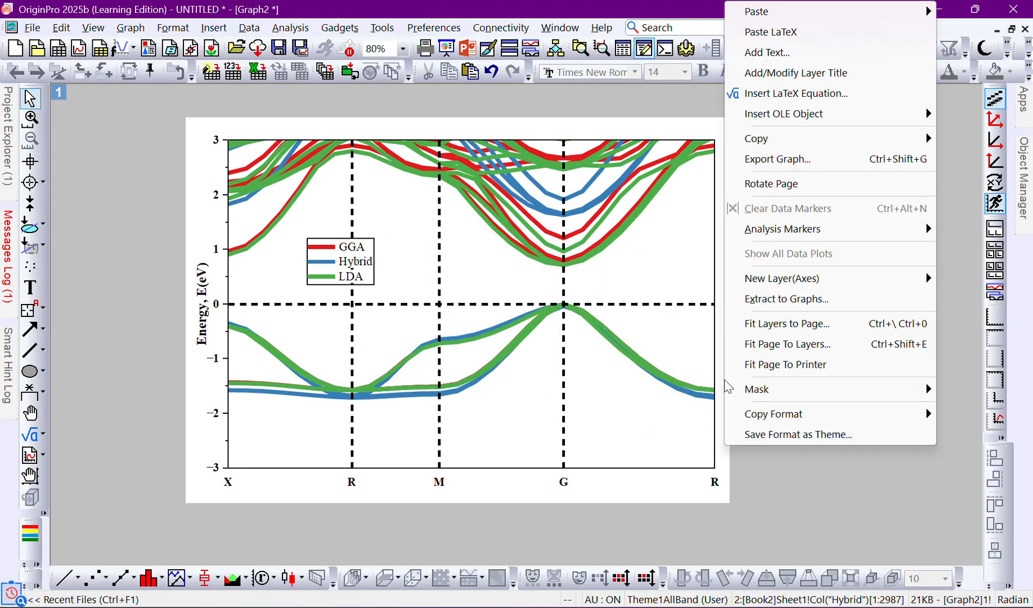
{"action": "left_click", "coordinate": [776, 365]}
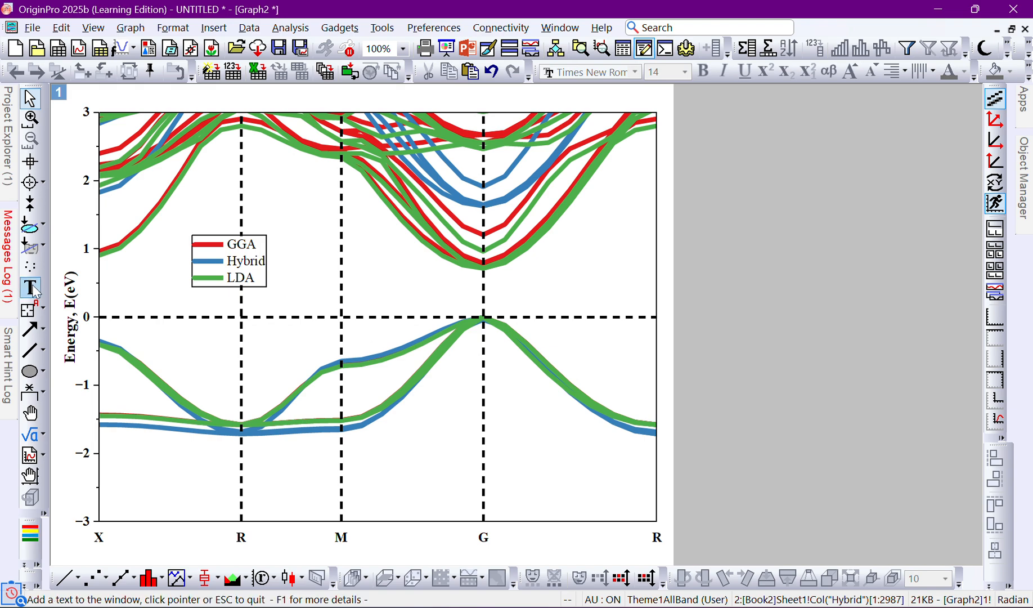
Copy all of the formatting of the combined band structure graph.
{"action": "right_click", "coordinate": [672, 270]}
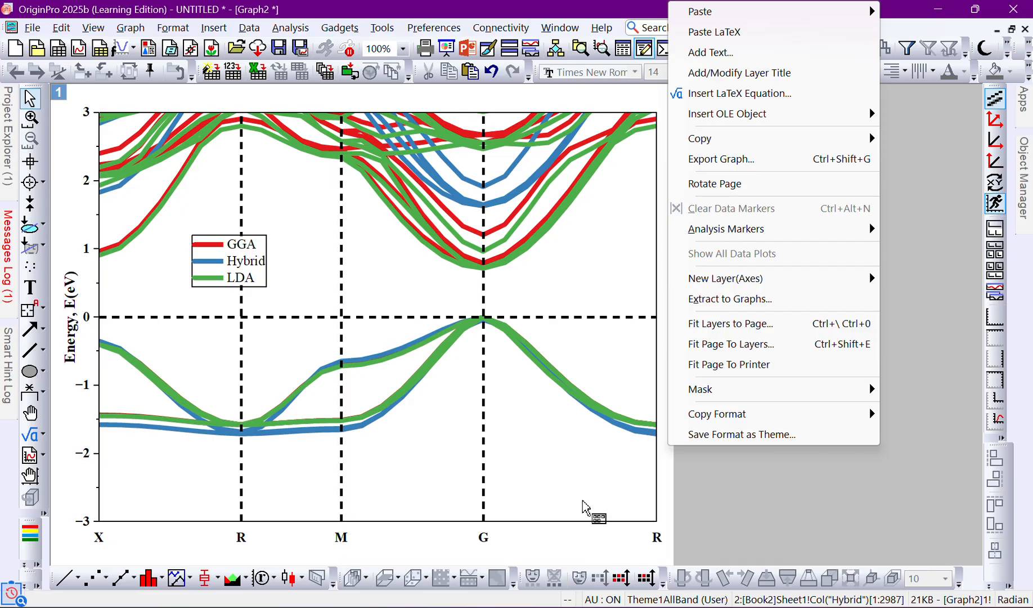
{"action": "left_click", "coordinate": [704, 419]}
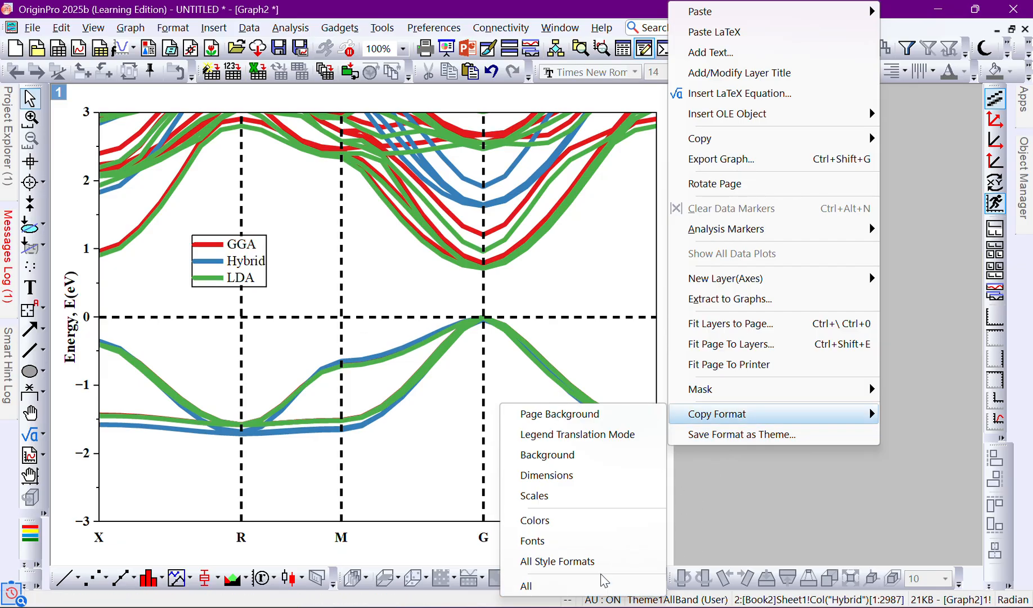
{"action": "left_click", "coordinate": [584, 584]}
{"action": "left_click", "coordinate": [950, 348]}
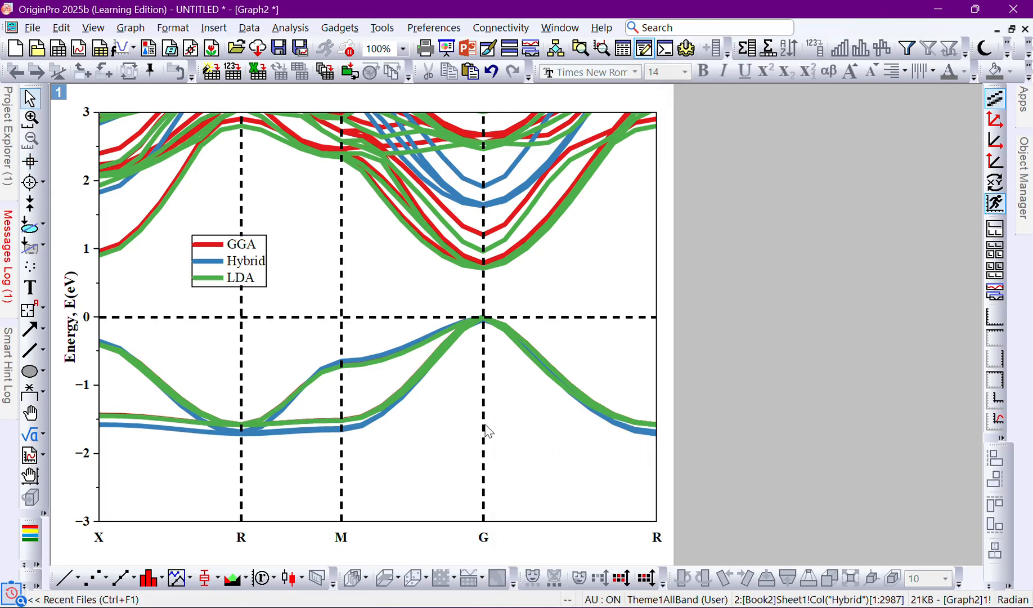
Copy the format of the Hybrid plot in the combined graph and open Graph1.
{"action": "right_click", "coordinate": [658, 434]}
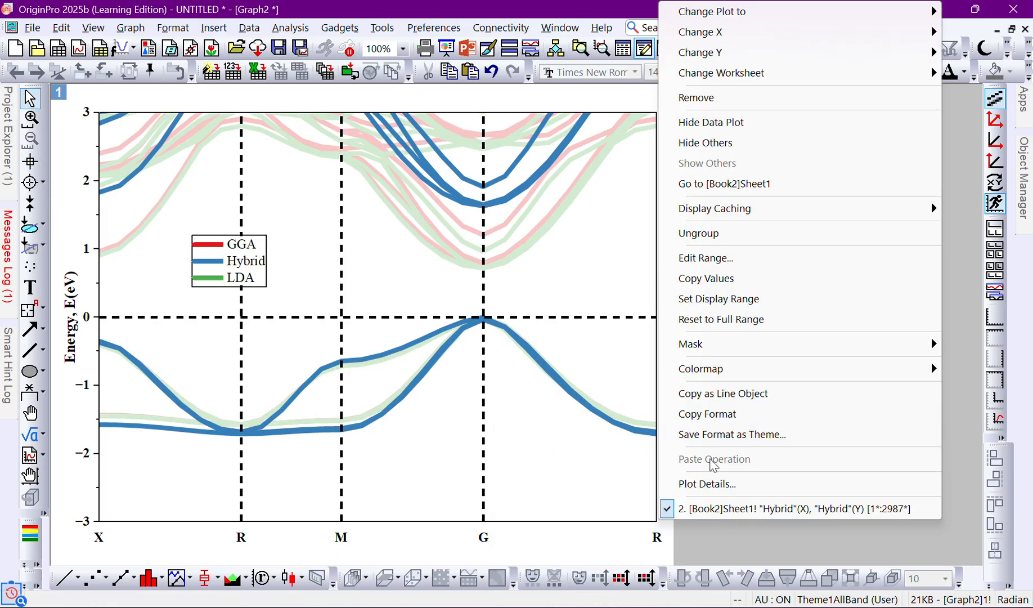
{"action": "left_click", "coordinate": [729, 415]}
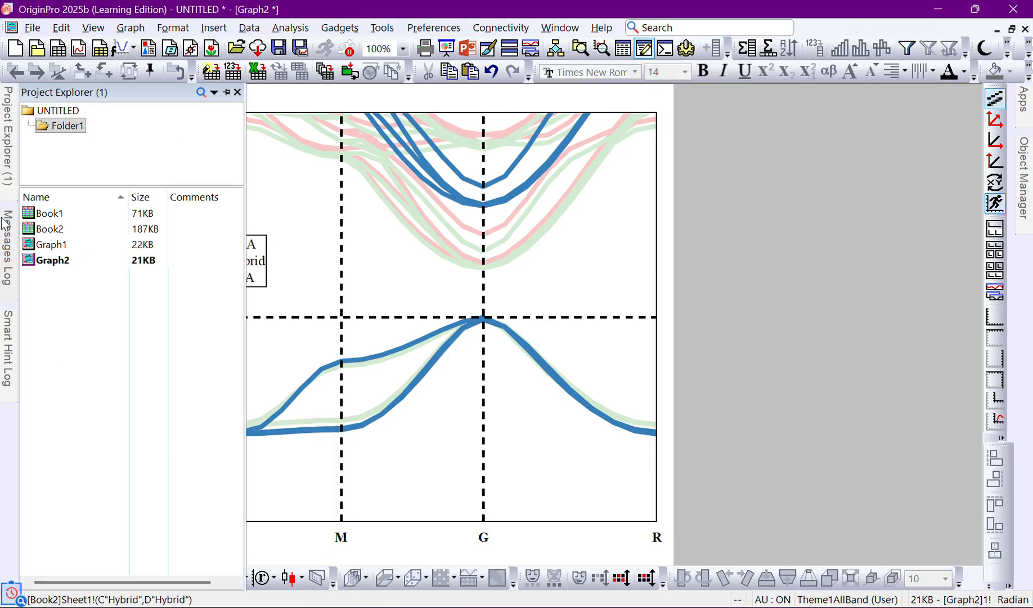
{"action": "mouse_move", "coordinate": [7, 132]}
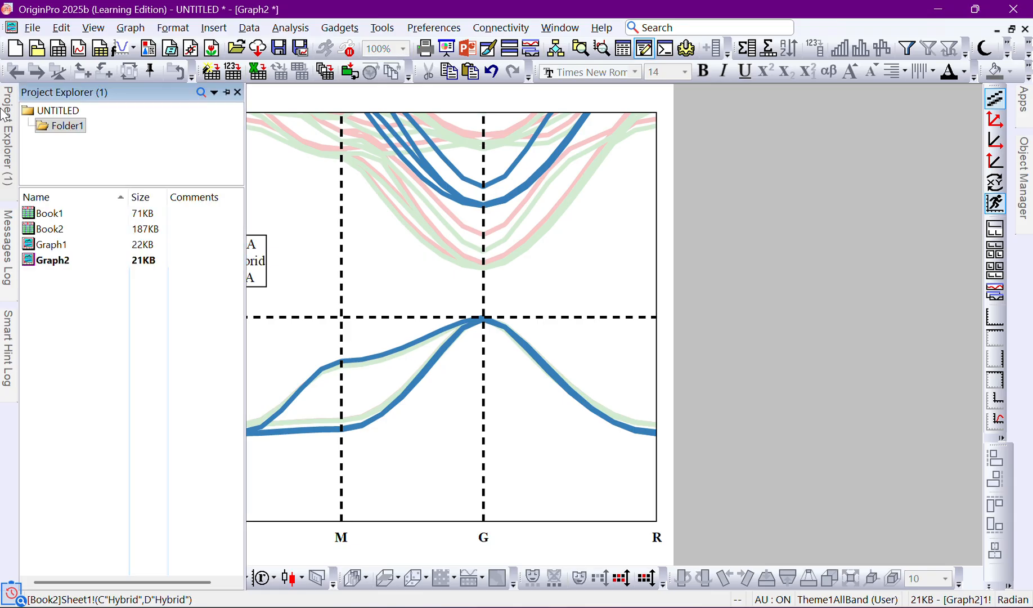
{"action": "left_click", "coordinate": [63, 245]}
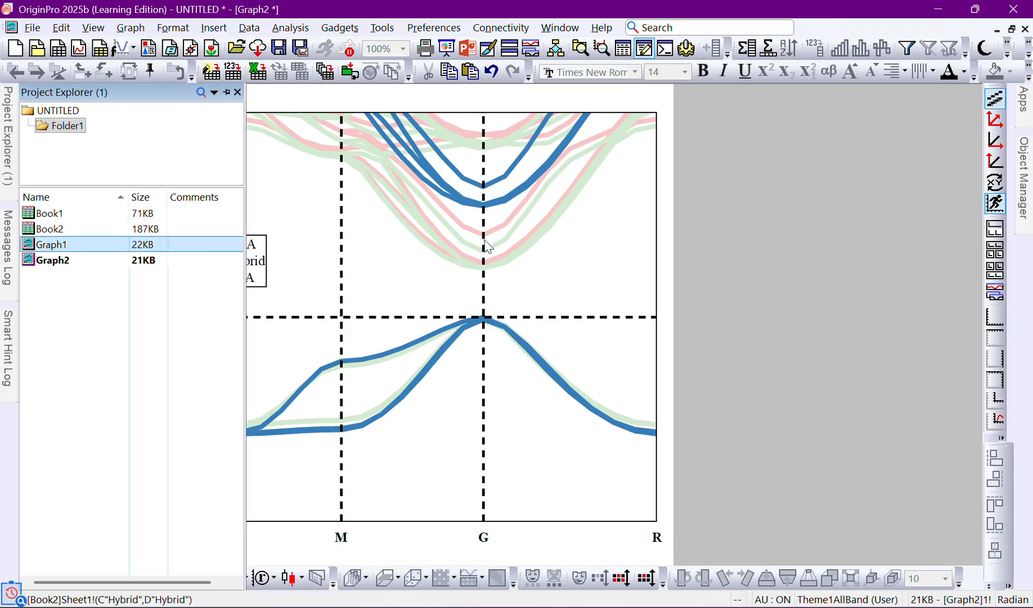
{"action": "left_click", "coordinate": [63, 245]}
{"action": "double_click", "coordinate": [96, 246]}
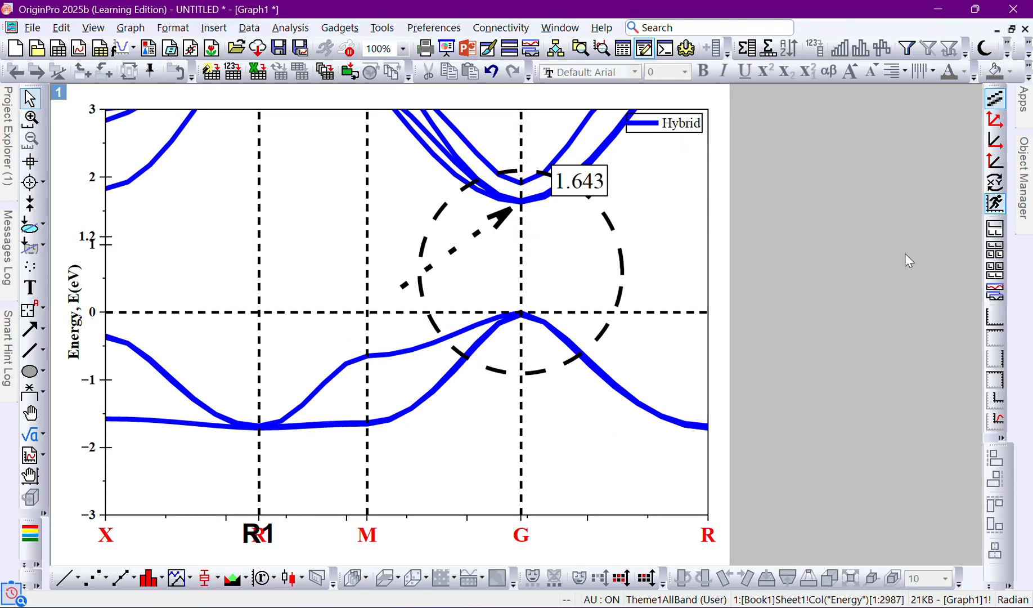
Try to apply all copied formats from the clipboard to all line group plots in the active graph, Graph1.
{"action": "right_click", "coordinate": [636, 258]}
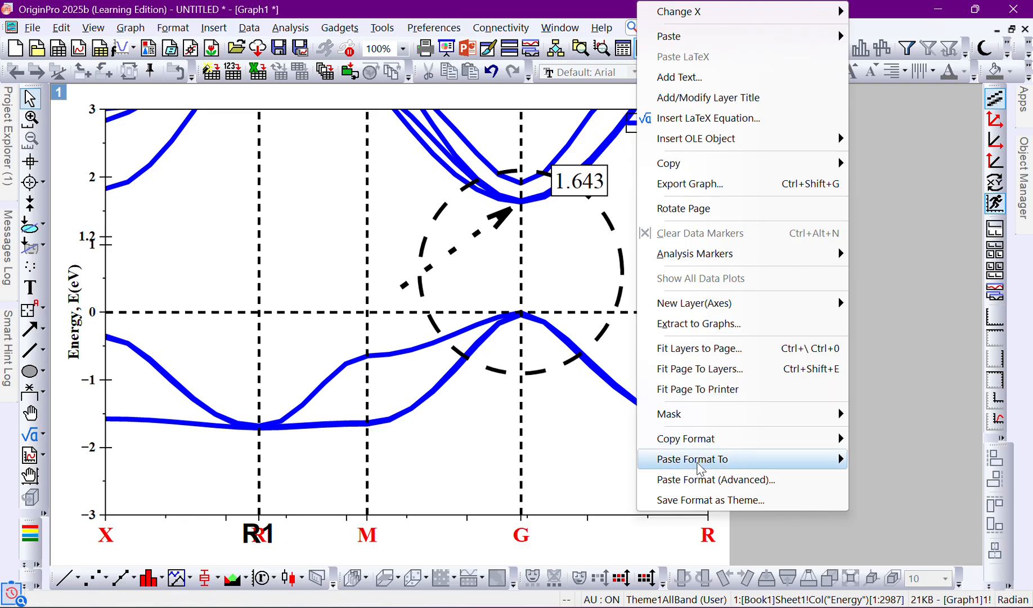
{"action": "mouse_move", "coordinate": [700, 467]}
{"action": "mouse_move", "coordinate": [922, 482]}
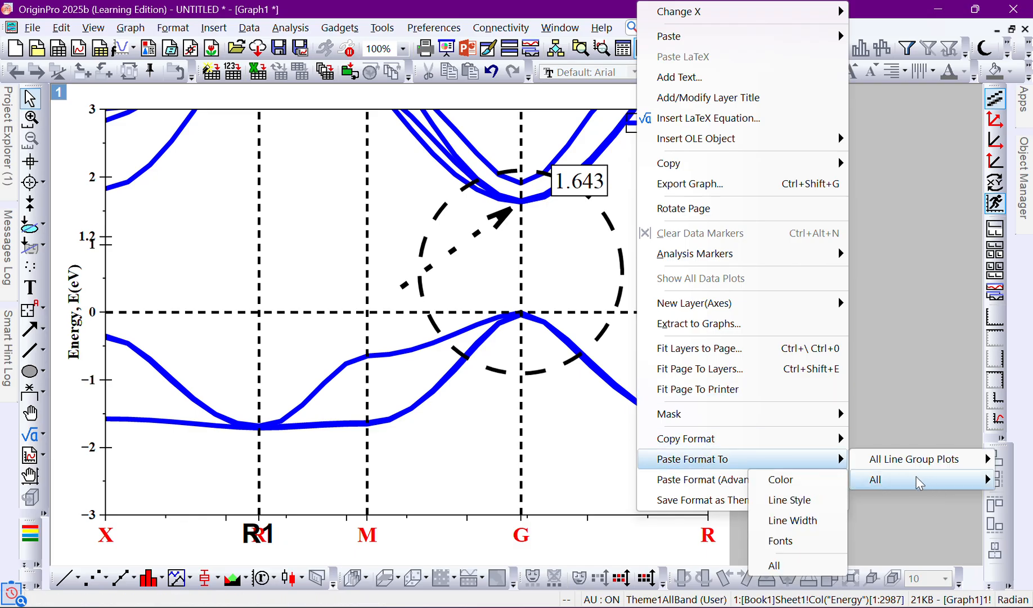
{"action": "mouse_move", "coordinate": [879, 463]}
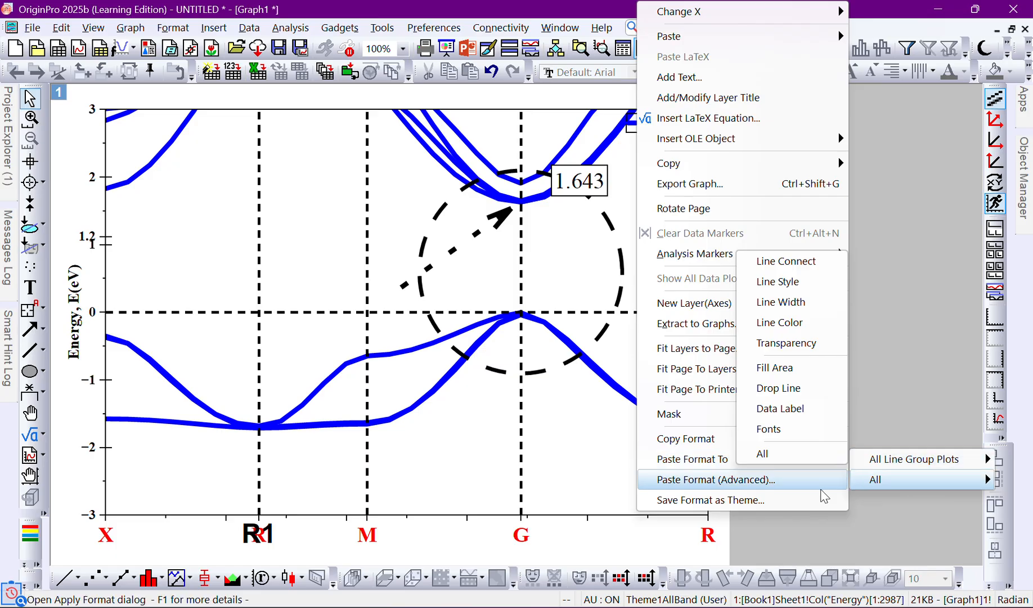
{"action": "left_click", "coordinate": [763, 482]}
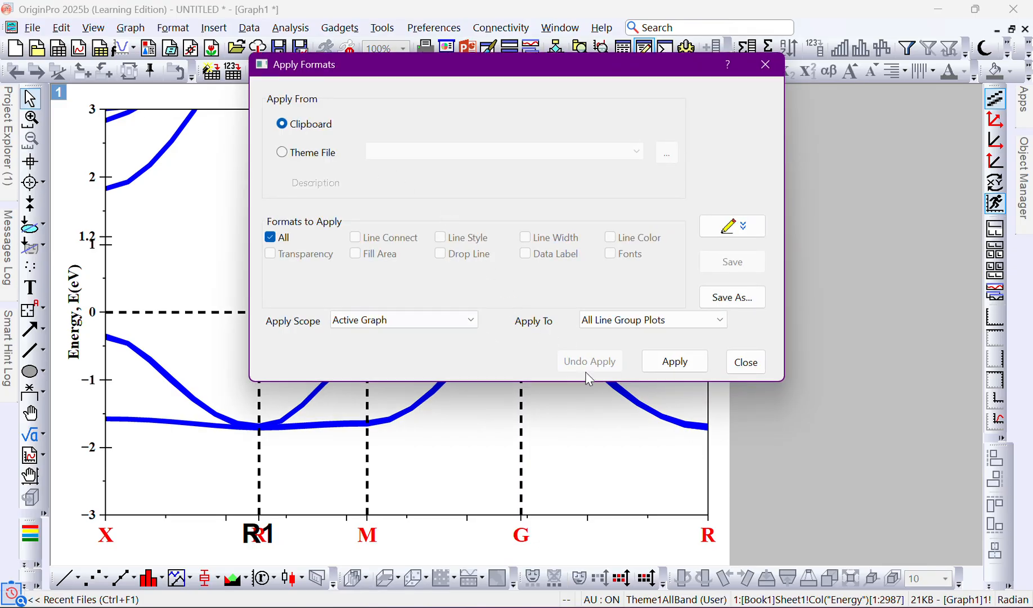
{"action": "left_click", "coordinate": [701, 363]}
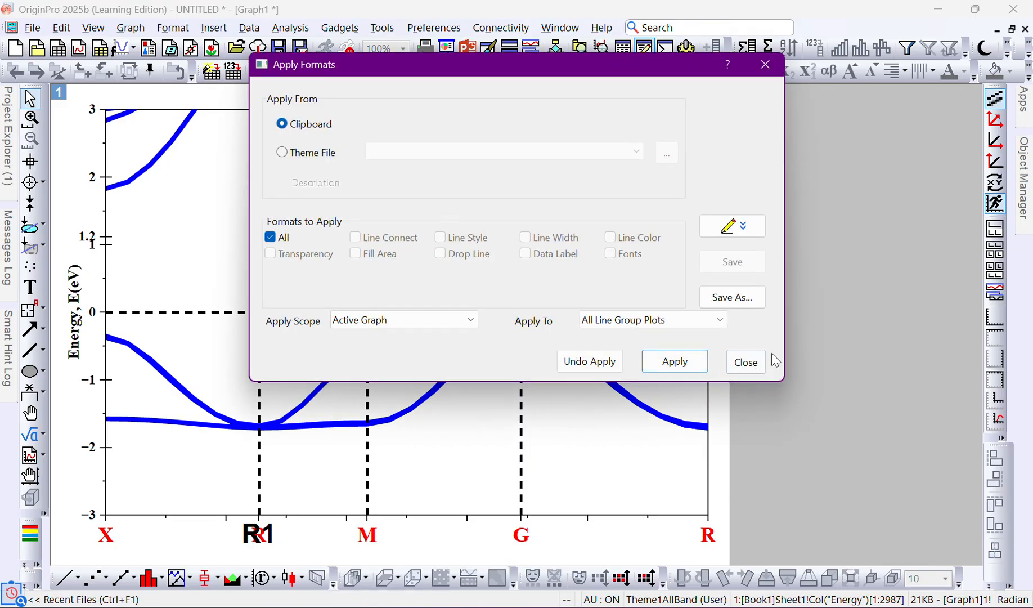
{"action": "left_click", "coordinate": [746, 362]}
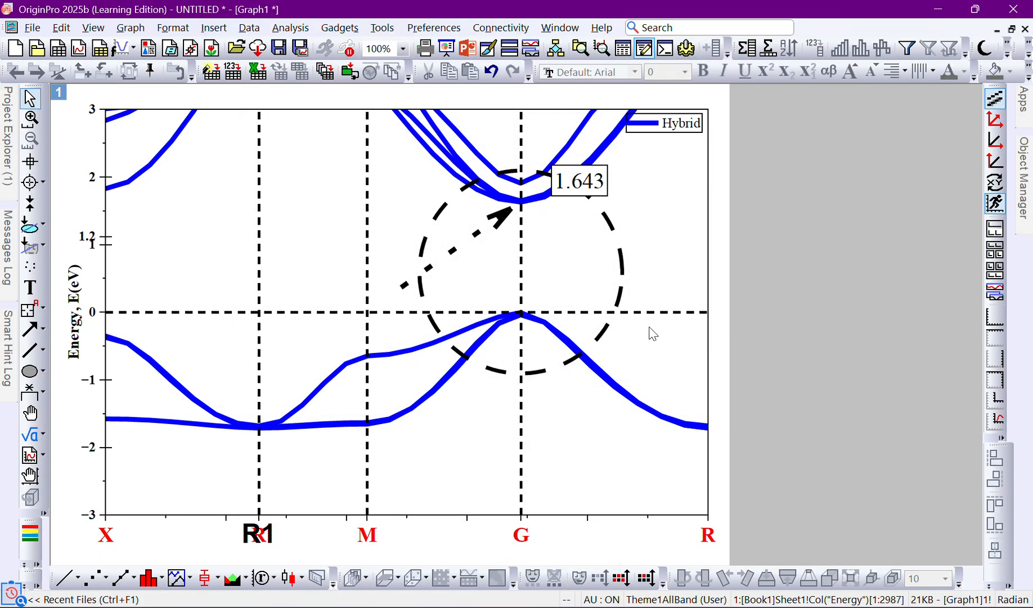
{"action": "right_click", "coordinate": [721, 326]}
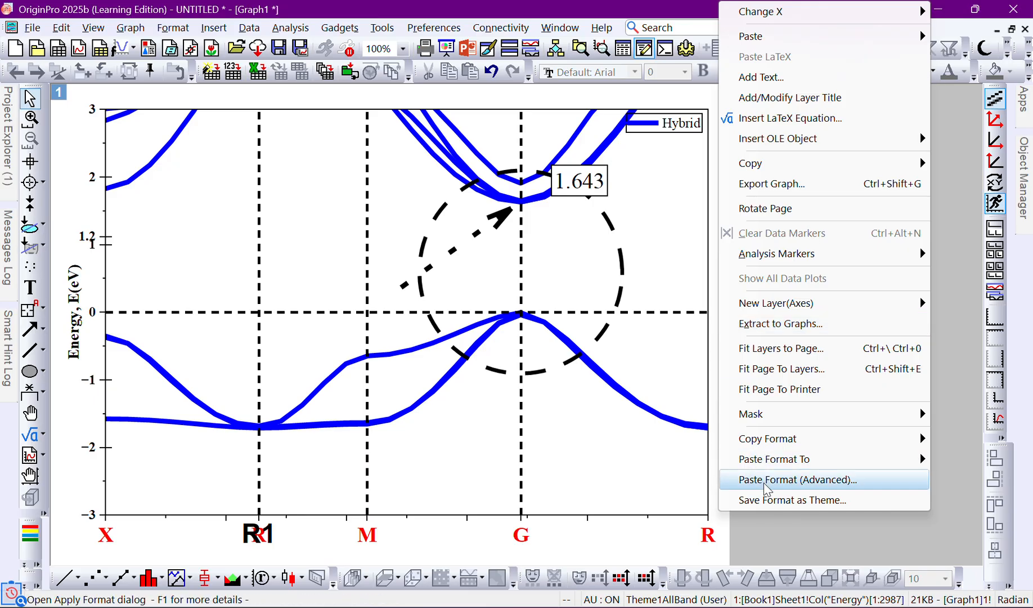
{"action": "left_click", "coordinate": [790, 500]}
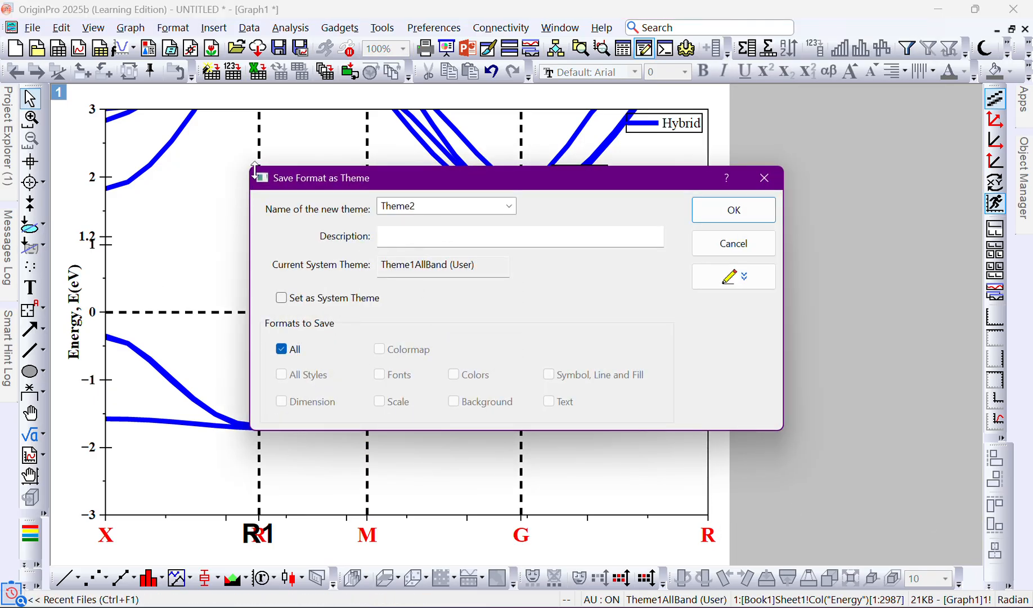
{"action": "double_click", "coordinate": [448, 204]}
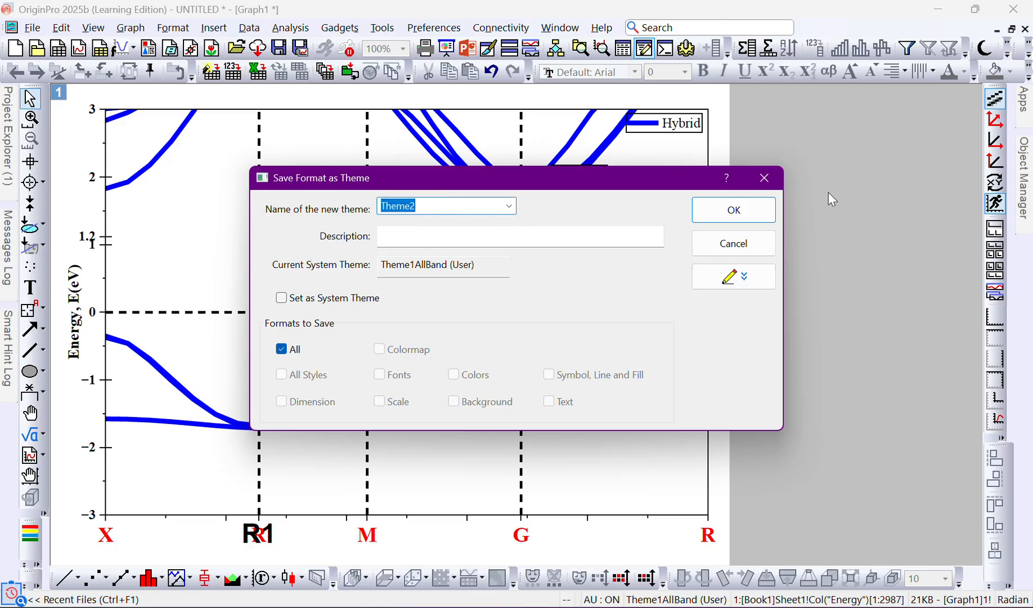
{"action": "left_click", "coordinate": [281, 298]}
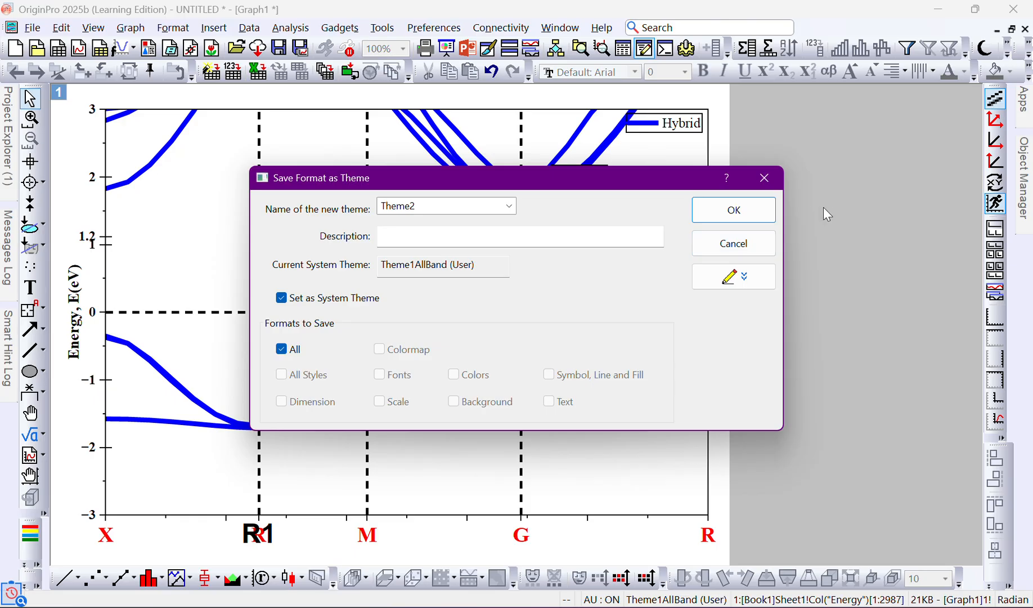
{"action": "left_click", "coordinate": [763, 178]}
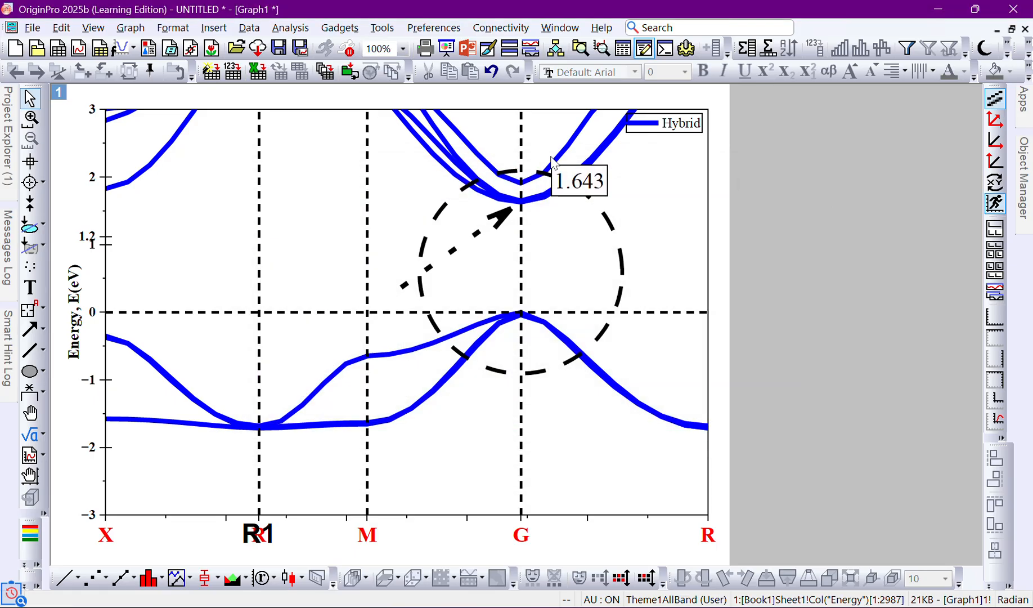
Return to Graph2 and open its graph export settings, keeping PNG as the image type.
{"action": "left_click", "coordinate": [7, 135]}
{"action": "double_click", "coordinate": [70, 263]}
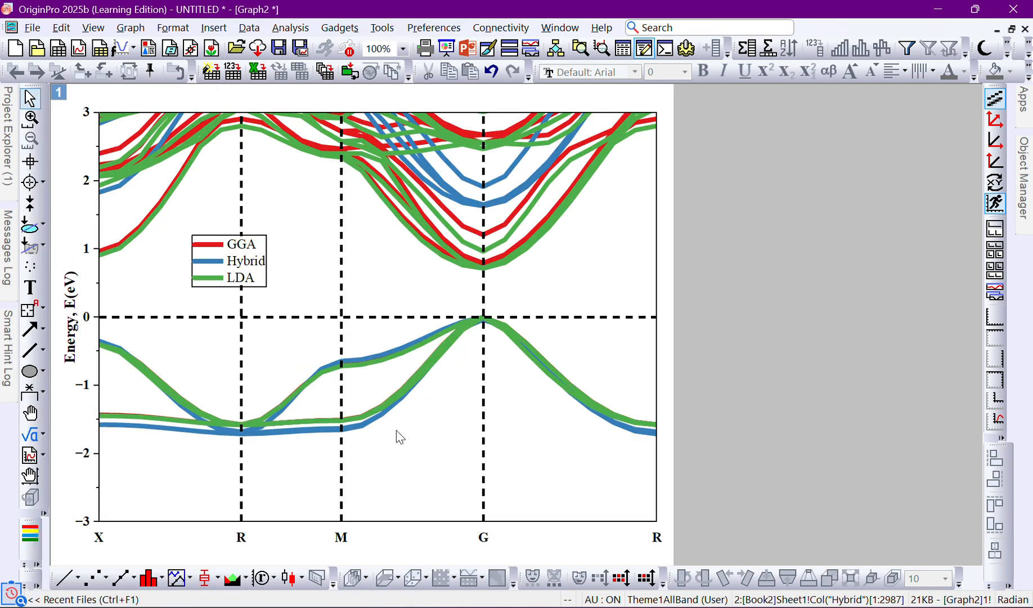
{"action": "left_click", "coordinate": [33, 29]}
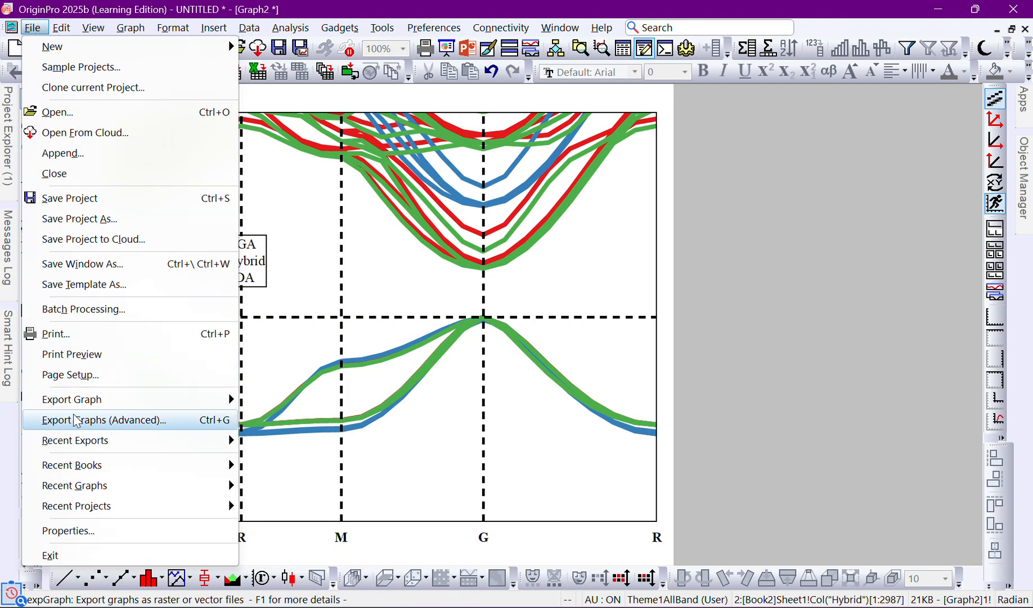
{"action": "mouse_move", "coordinate": [96, 410]}
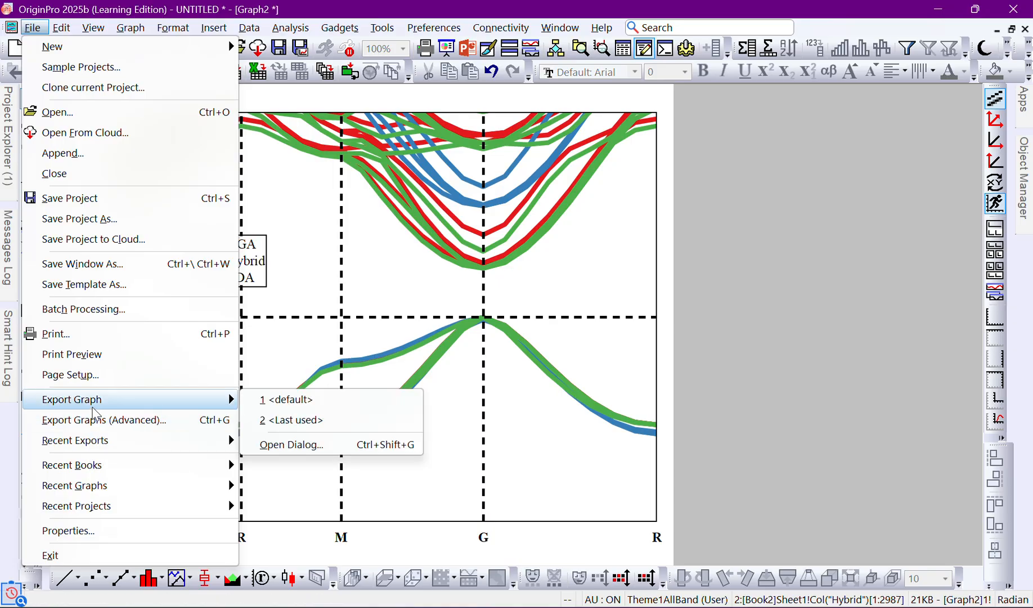
{"action": "left_click", "coordinate": [292, 445]}
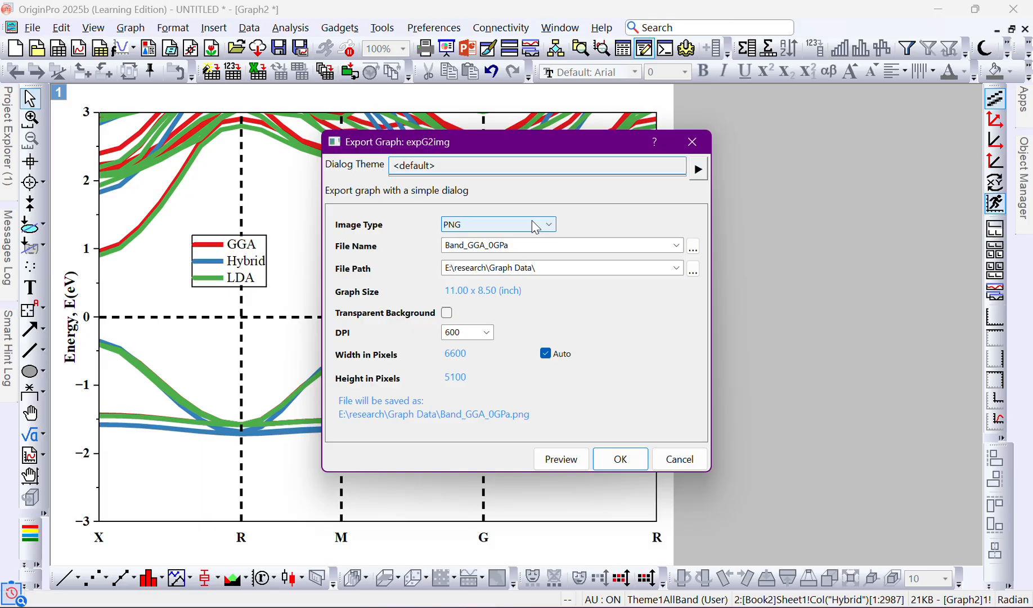
{"action": "left_click", "coordinate": [535, 226]}
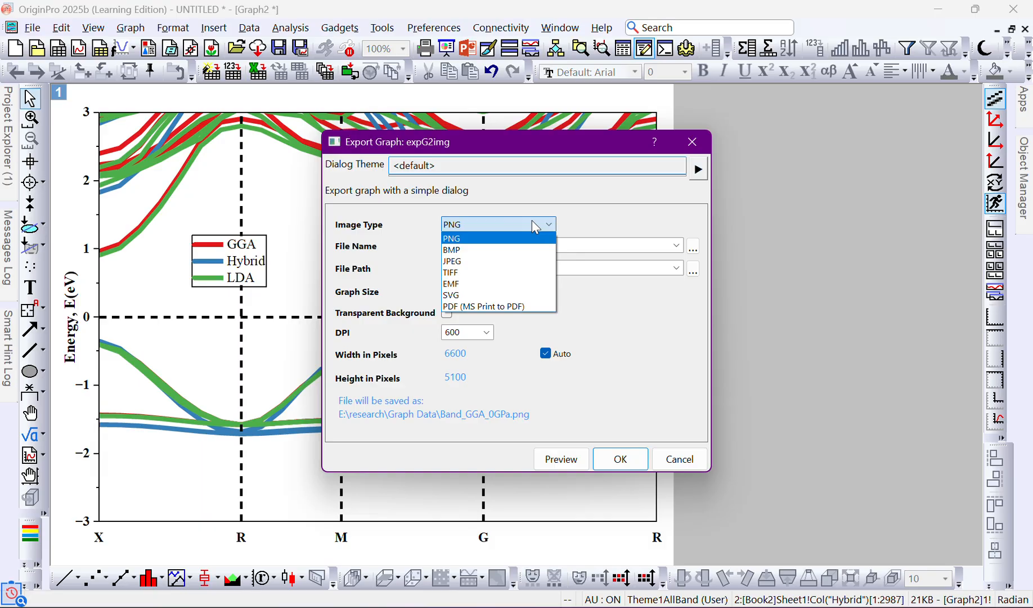
{"action": "left_click", "coordinate": [577, 226]}
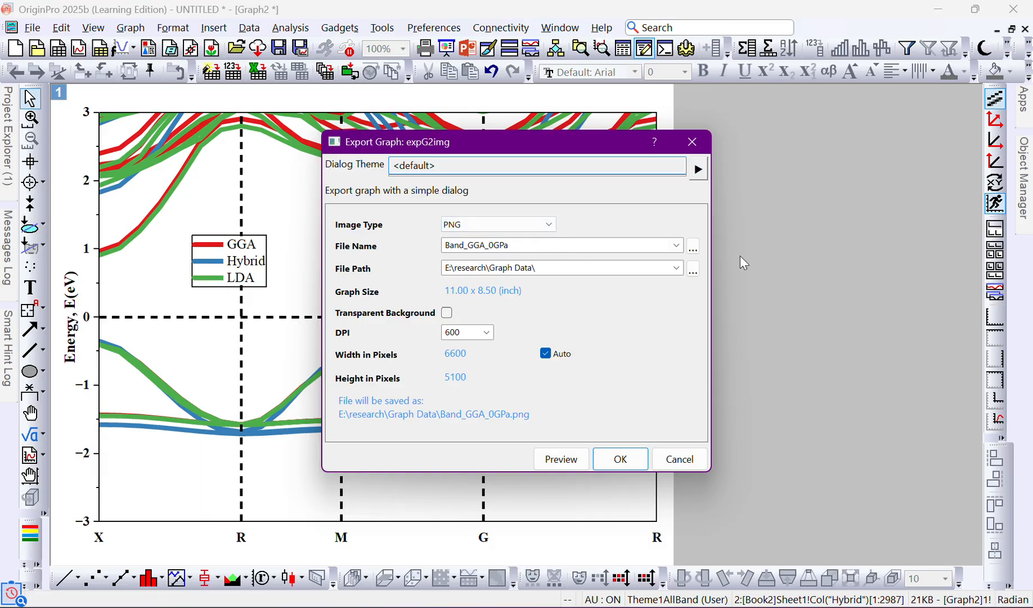
{"action": "left_click", "coordinate": [681, 246]}
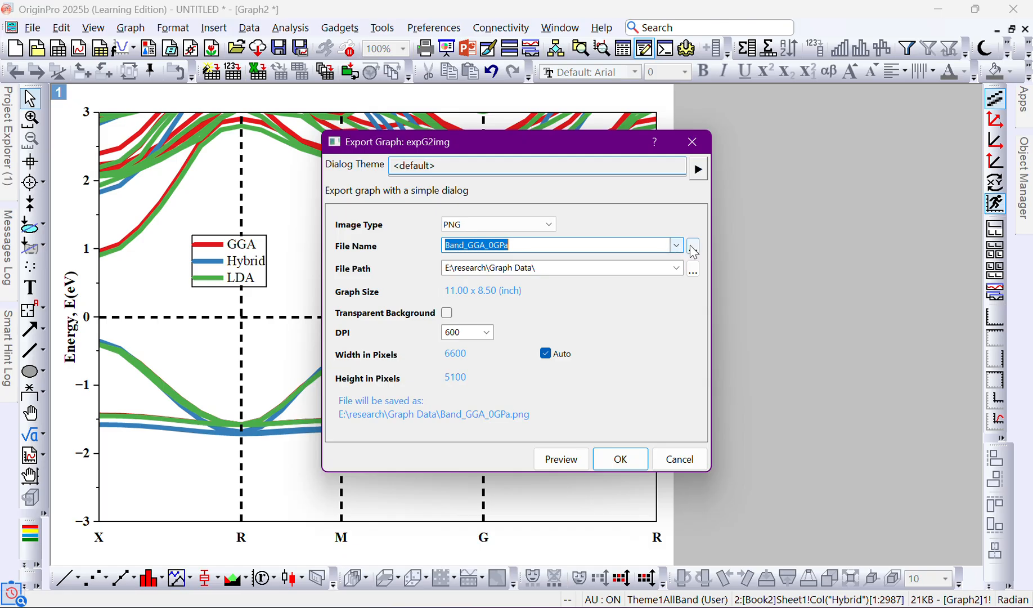
{"action": "left_click", "coordinate": [692, 248]}
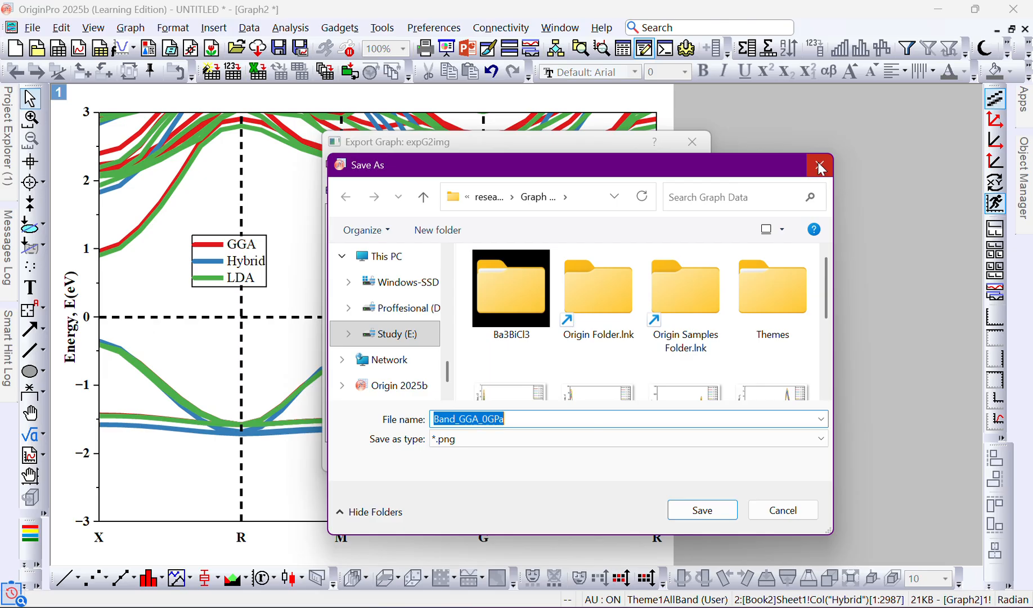
{"action": "left_click", "coordinate": [820, 167]}
Set the export file name to the graph's short name and keep the resolution at 600 DPI.
{"action": "left_click", "coordinate": [677, 245]}
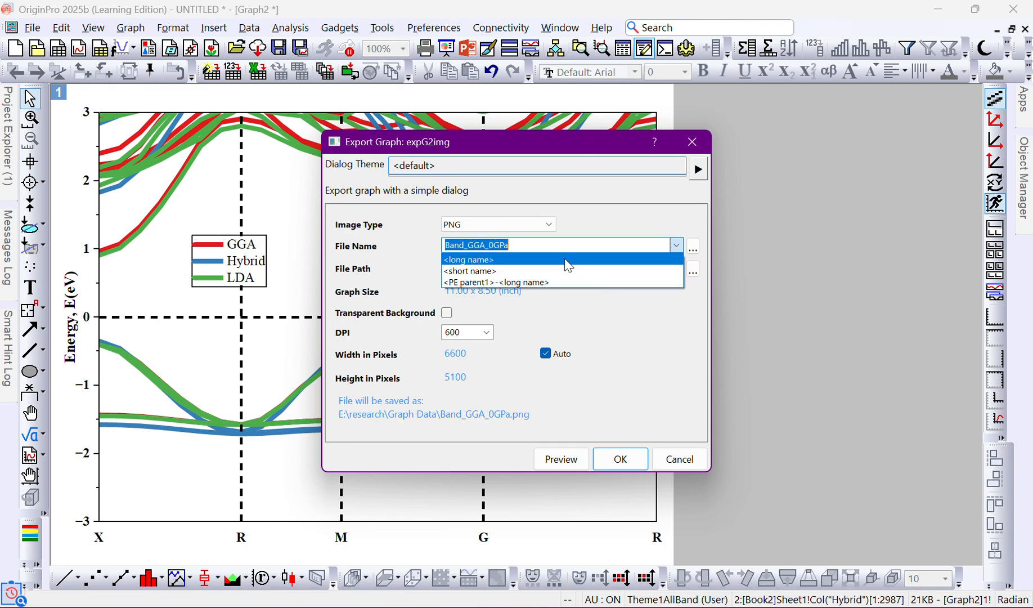
{"action": "left_click", "coordinate": [503, 272]}
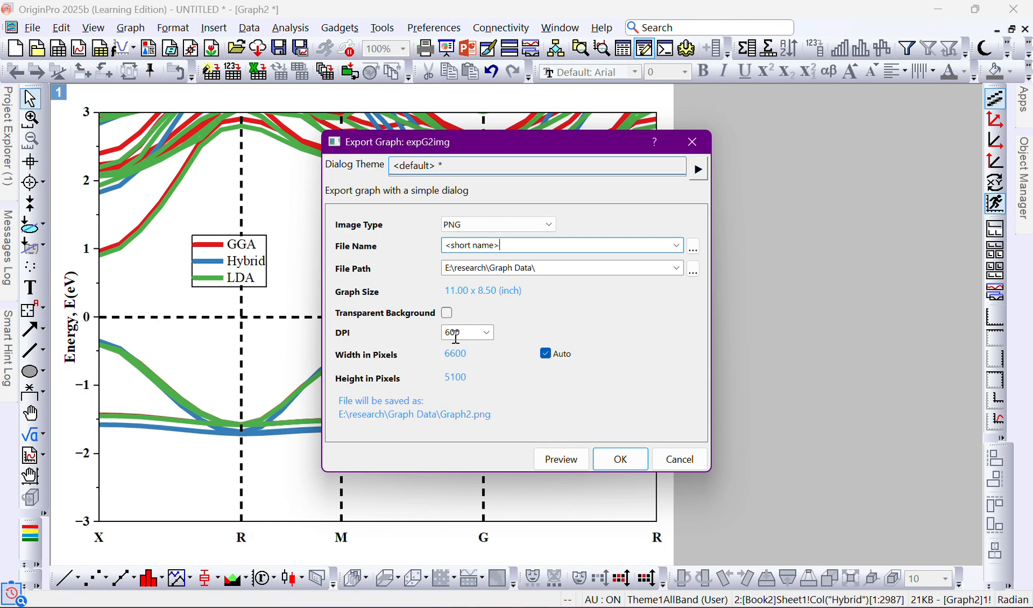
{"action": "left_click", "coordinate": [486, 333]}
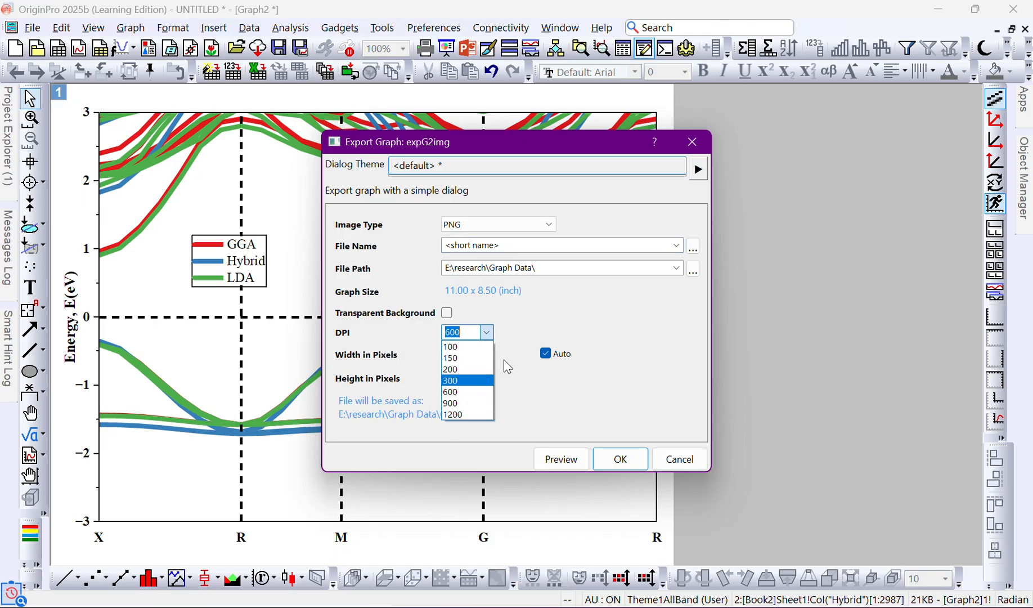
{"action": "left_click", "coordinate": [569, 307]}
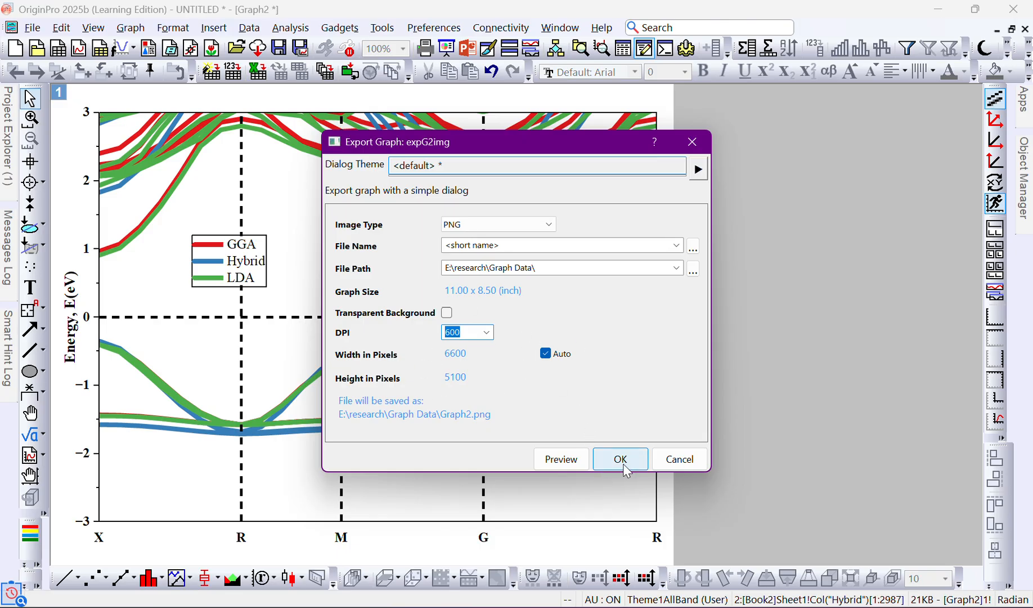
Preview the PNG export of Graph2, and close the preview and the export settings without exporting.
{"action": "left_click", "coordinate": [571, 459]}
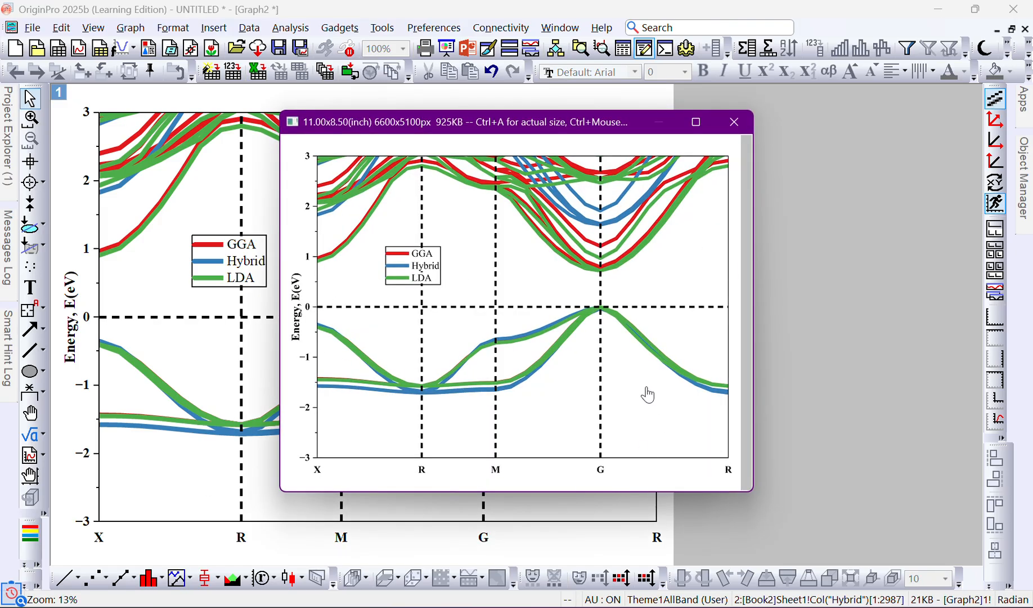
{"action": "left_click", "coordinate": [741, 132]}
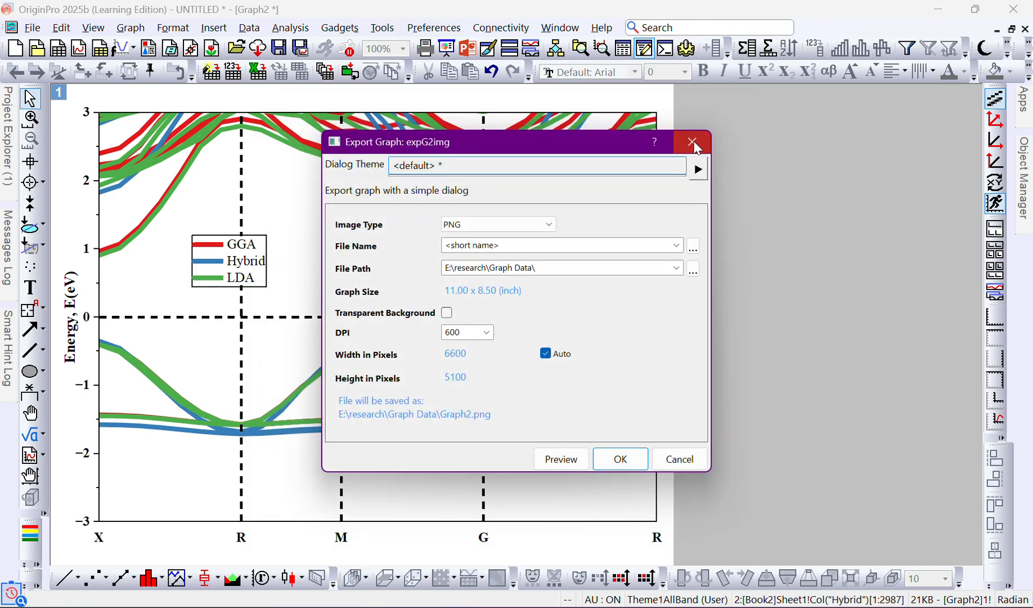
{"action": "left_click", "coordinate": [694, 144]}
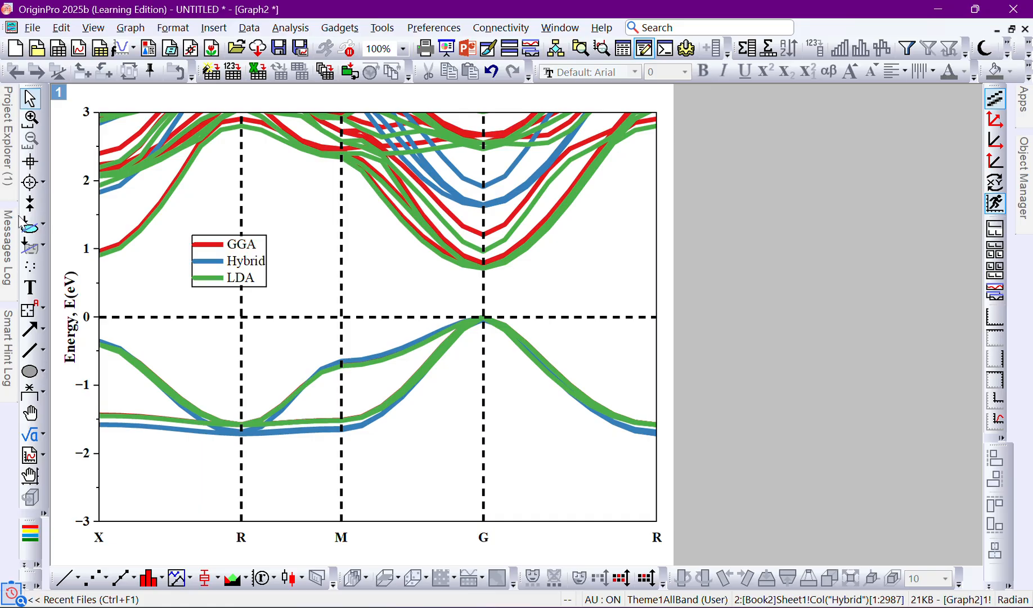
{"action": "mouse_move", "coordinate": [8, 179]}
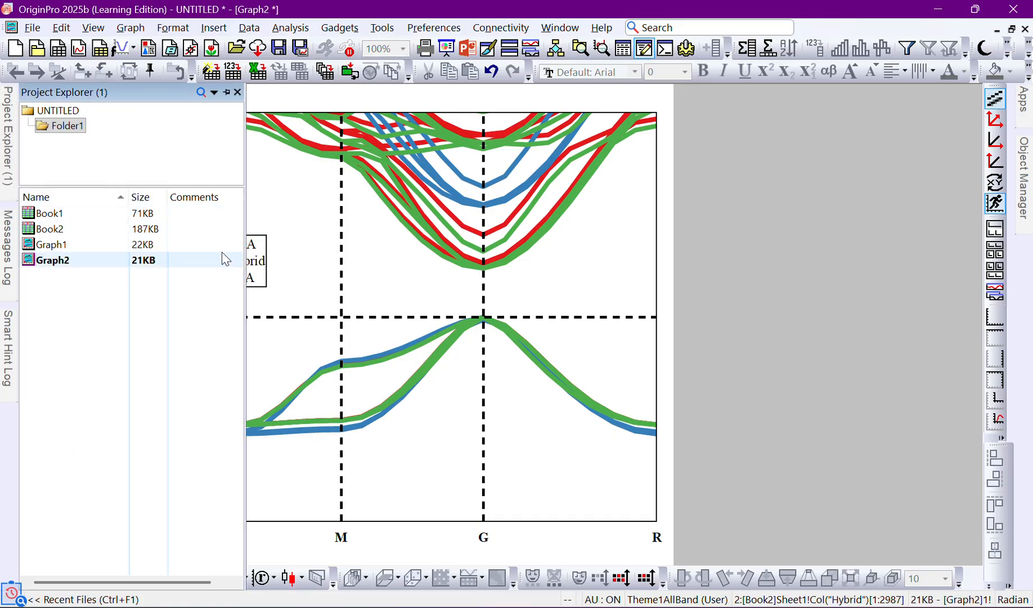
{"action": "left_click", "coordinate": [82, 216]}
{"action": "right_click", "coordinate": [84, 221]}
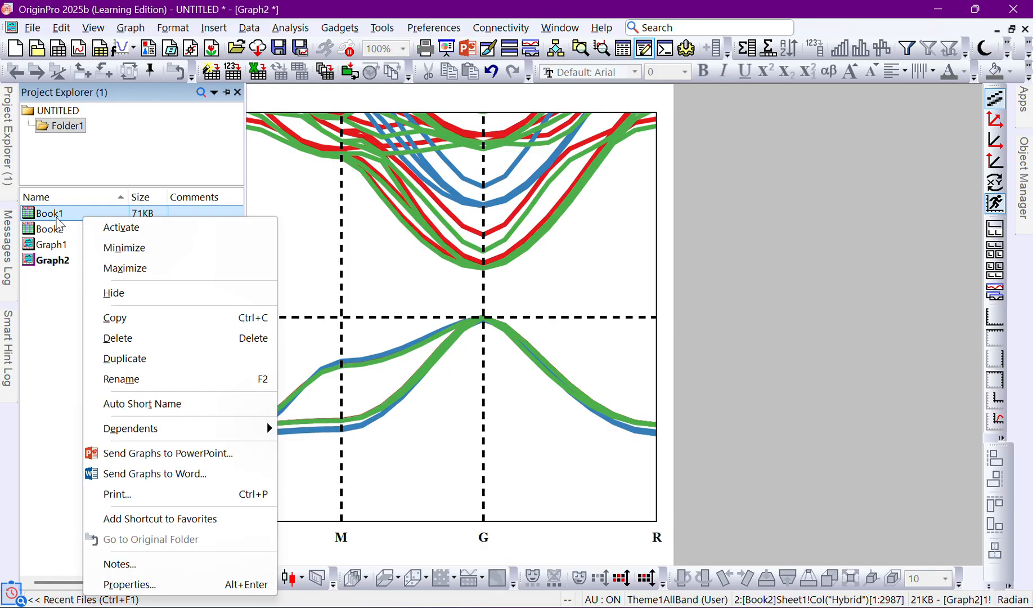
{"action": "left_click", "coordinate": [131, 381]}
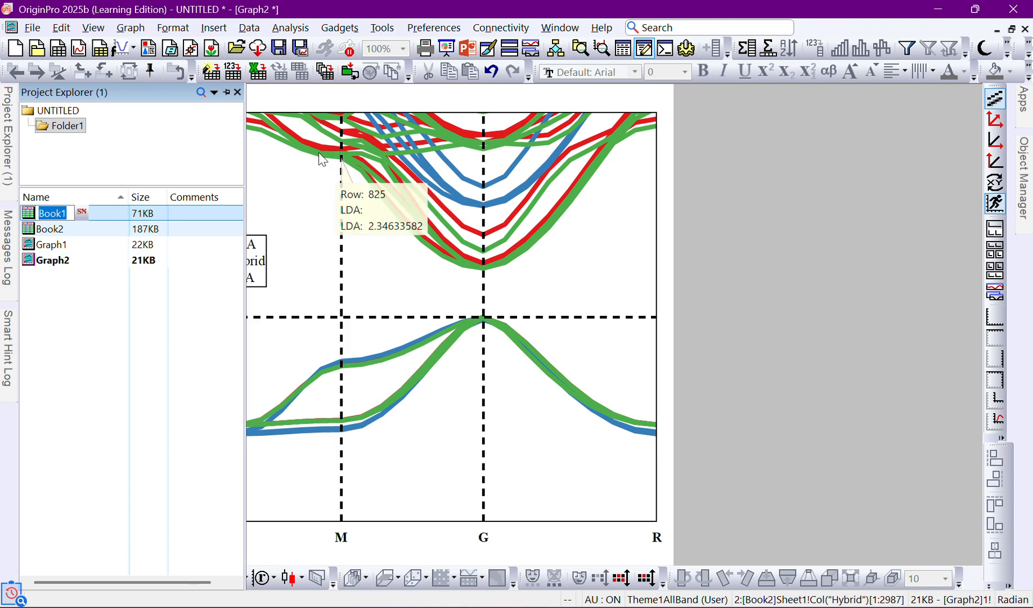
{"action": "left_click", "coordinate": [82, 346]}
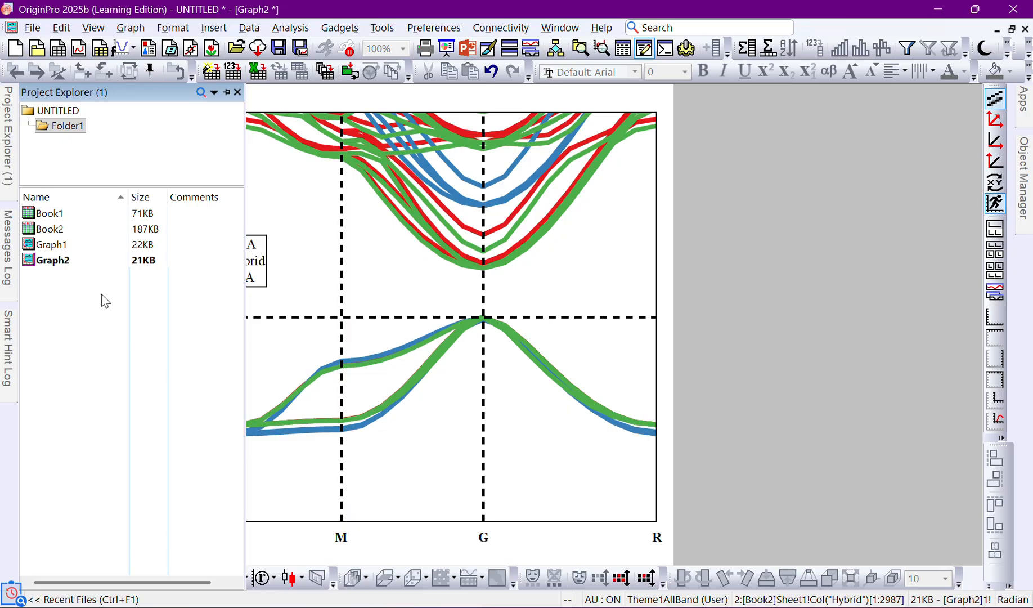